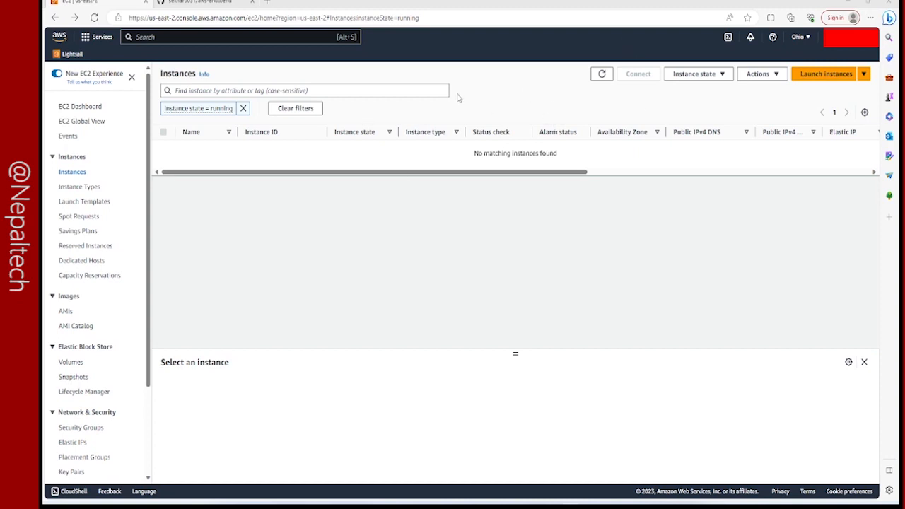
Start launching a new EC2 instance and name it prod-server.
click(817, 78)
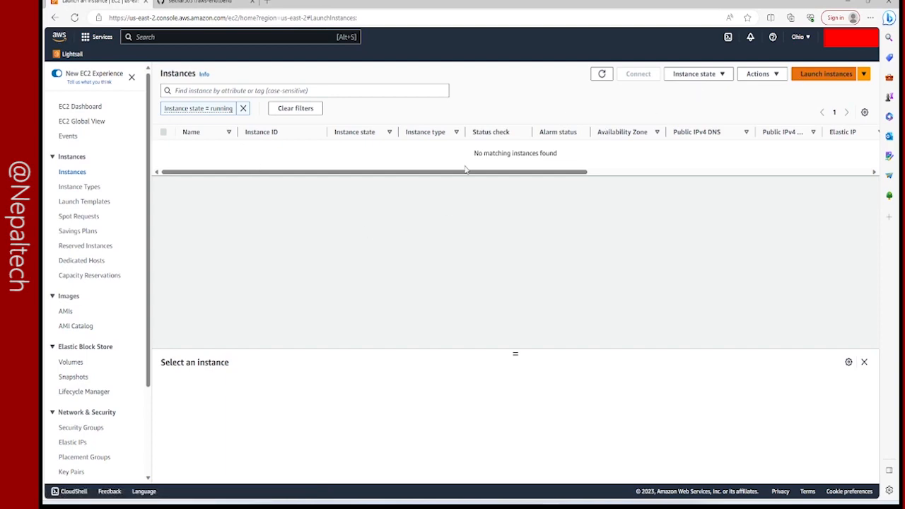
scroll(96, 219, down, 3)
scroll(167, 144, up, 3)
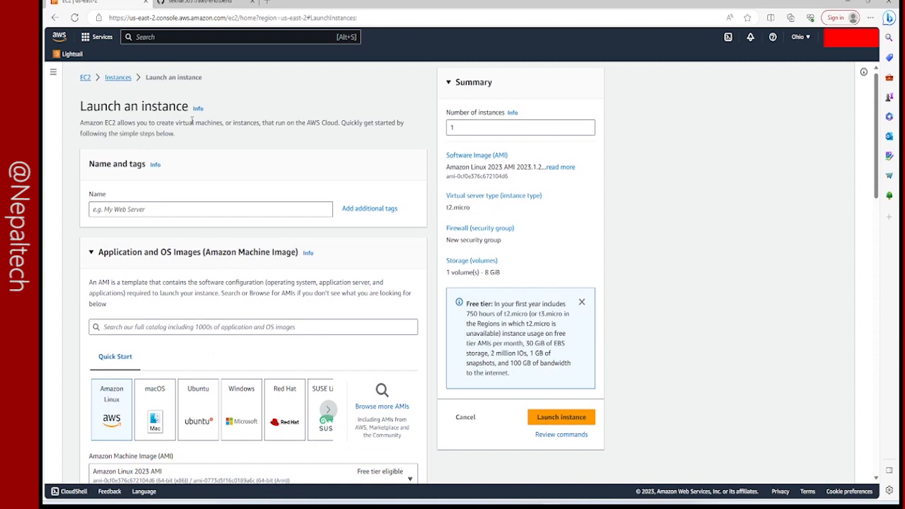
click(145, 212)
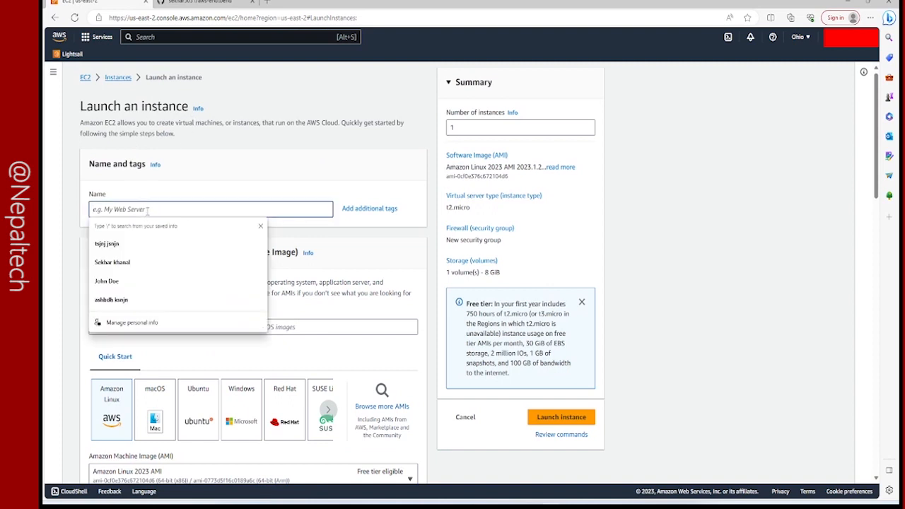
text(prod-server)
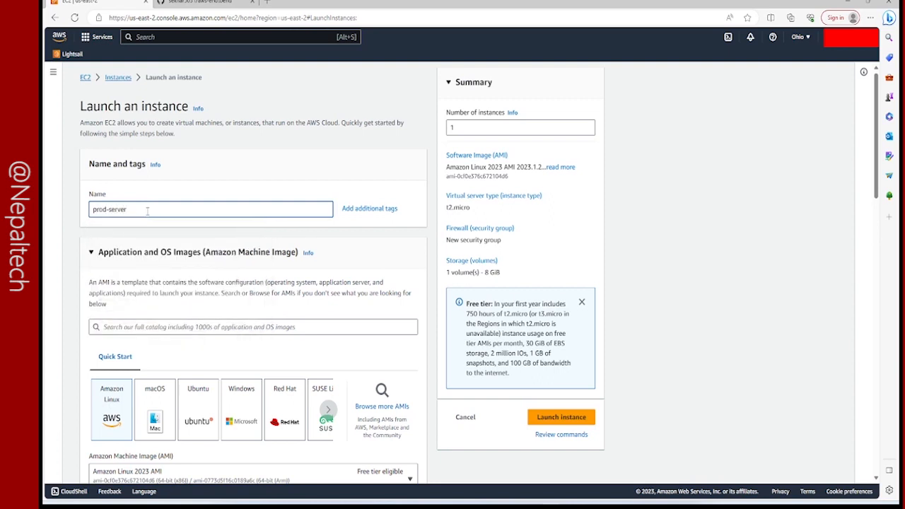
Choose Ubuntu as the operating system image for the instance.
scroll(157, 227, down, 3)
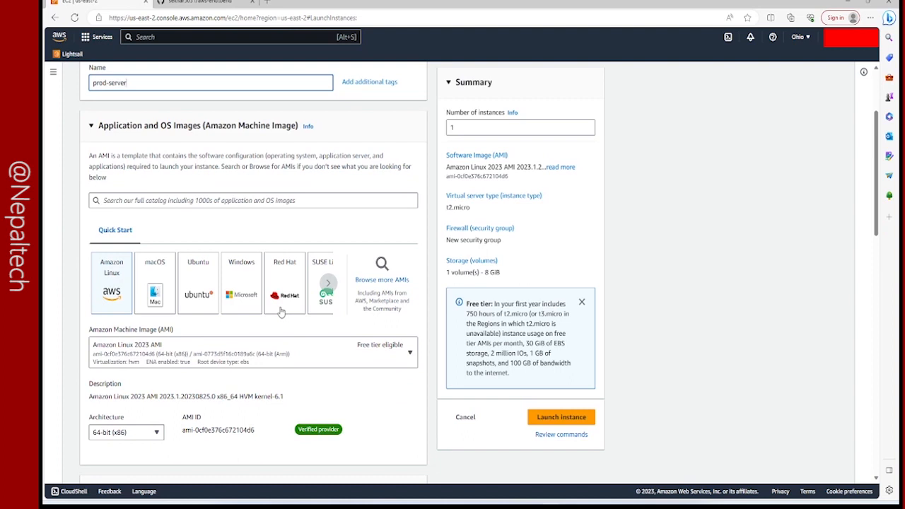
click(197, 291)
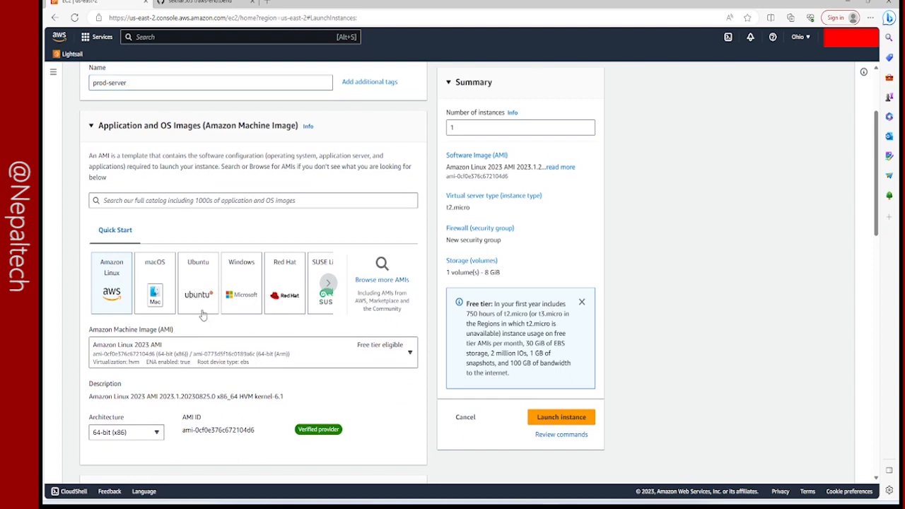
scroll(216, 269, up, 3)
scroll(217, 319, down, 4)
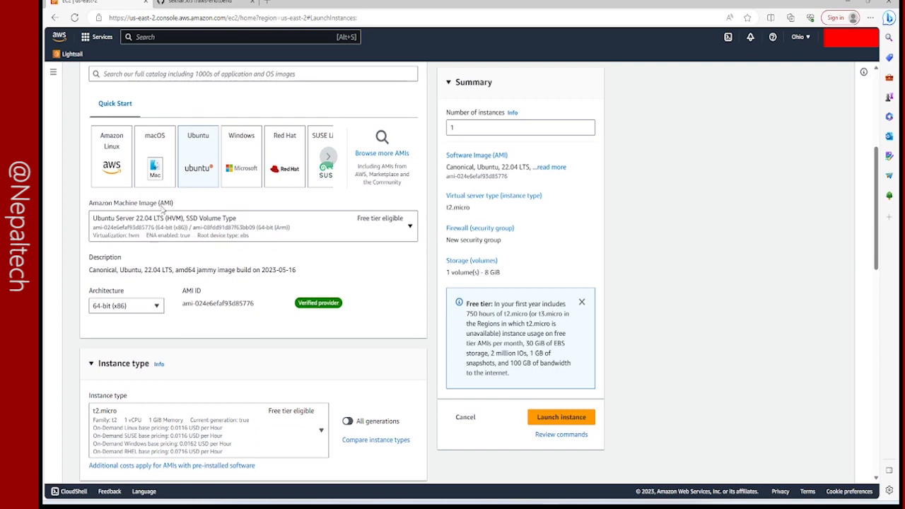
scroll(152, 263, down, 1)
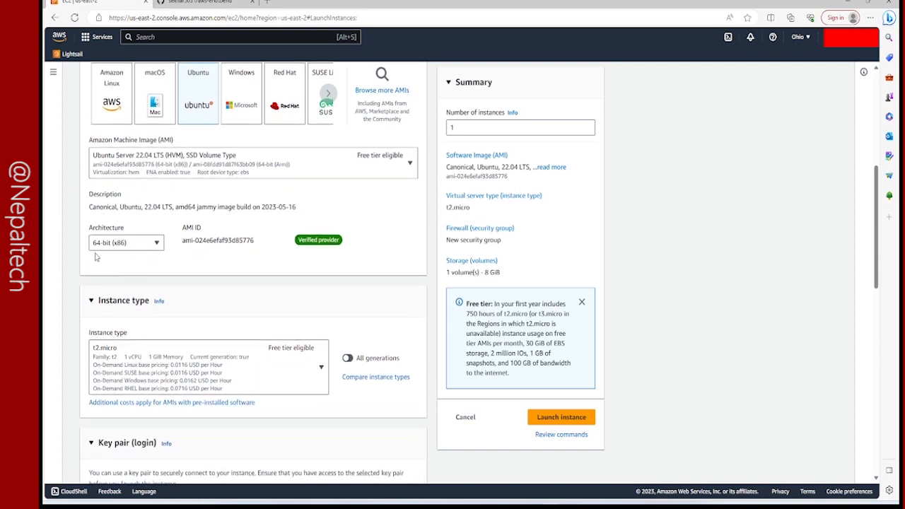
Set the instance type to t2.medium.
scroll(140, 274, down, 2)
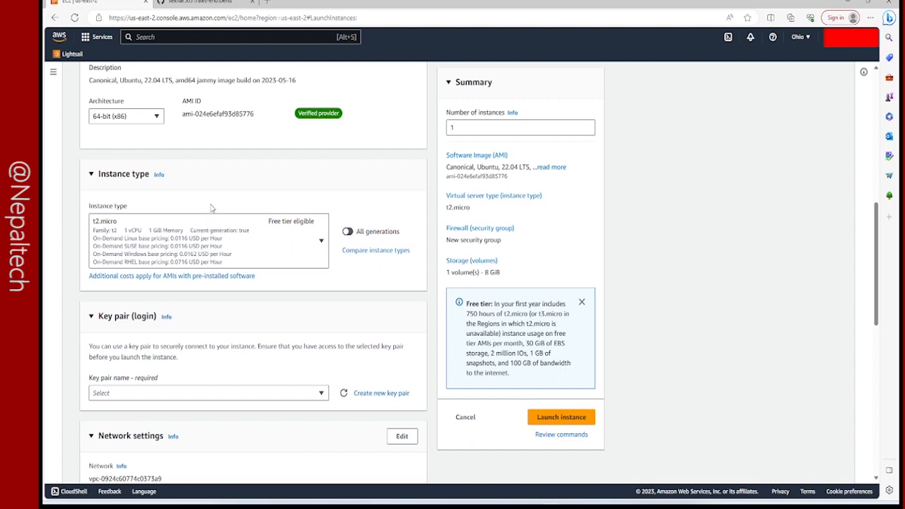
click(204, 228)
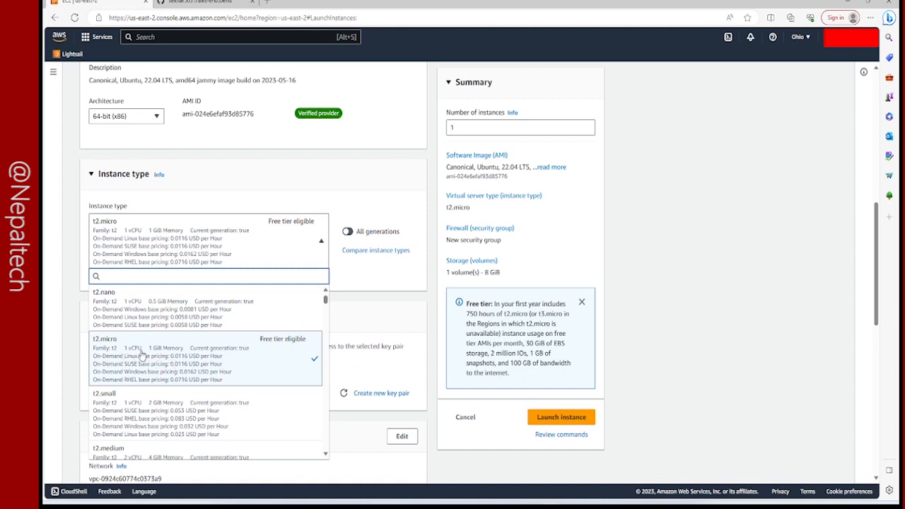
scroll(173, 359, down, 4)
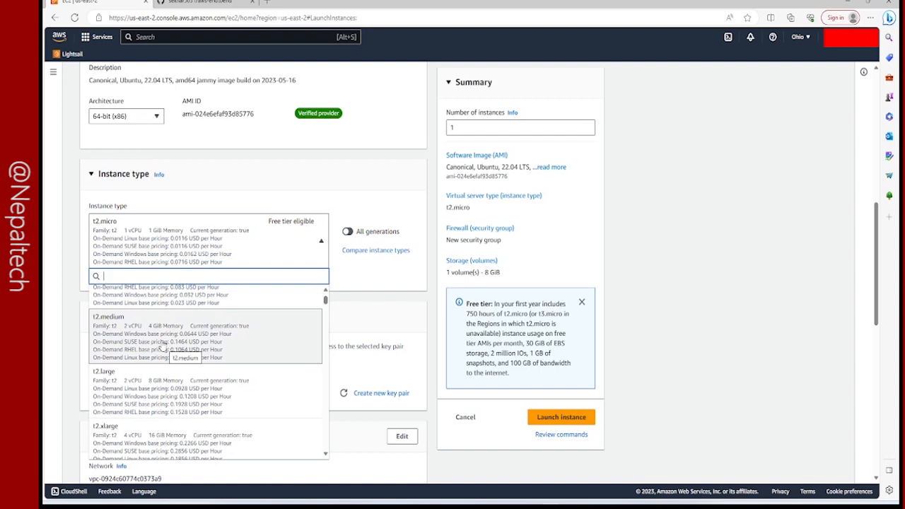
click(157, 336)
Assign the existing demoserverkey key pair for logging in to the instance.
scroll(176, 311, down, 2)
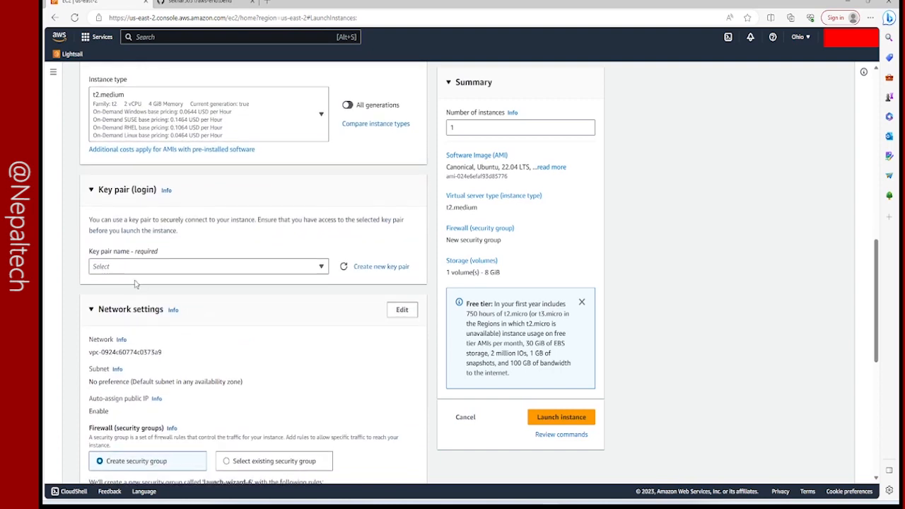
click(161, 268)
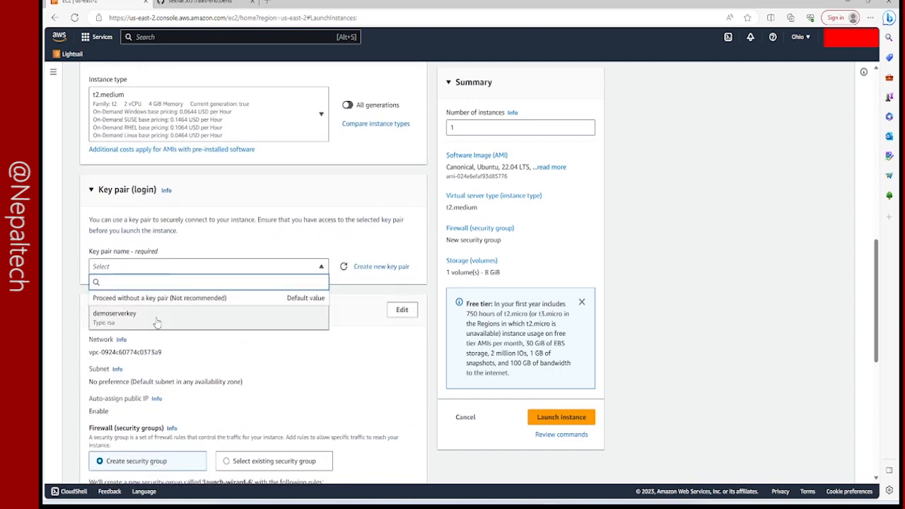
click(157, 319)
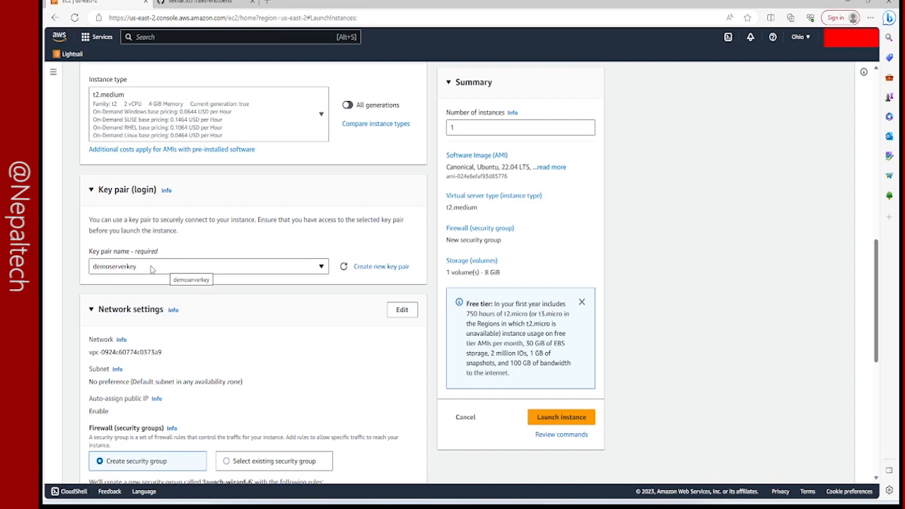
Allow HTTP traffic from the internet in the new security group, and review the network and storage settings.
scroll(174, 307, down, 4)
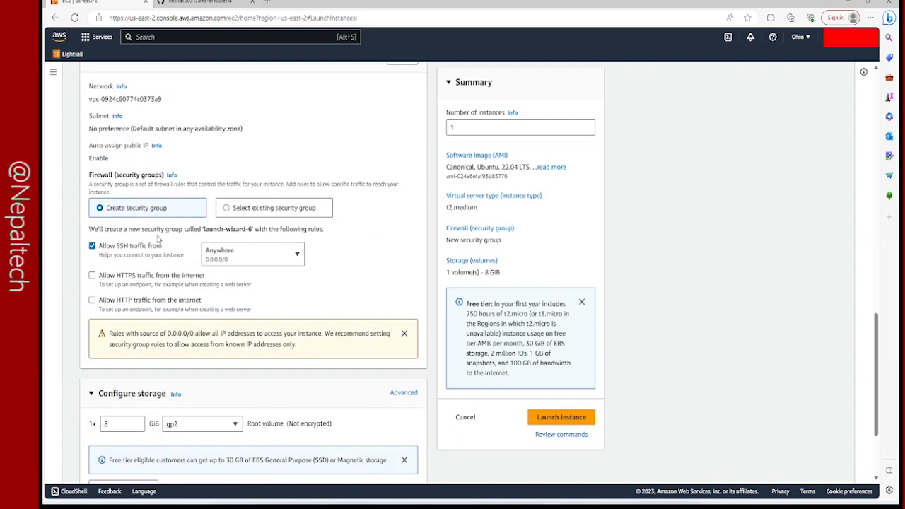
scroll(119, 243, up, 1)
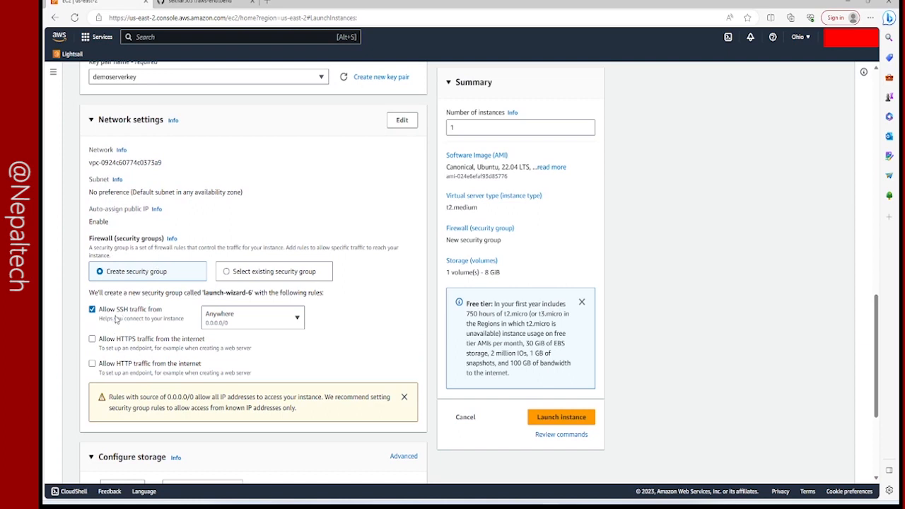
click(92, 364)
scroll(185, 378, down, 2)
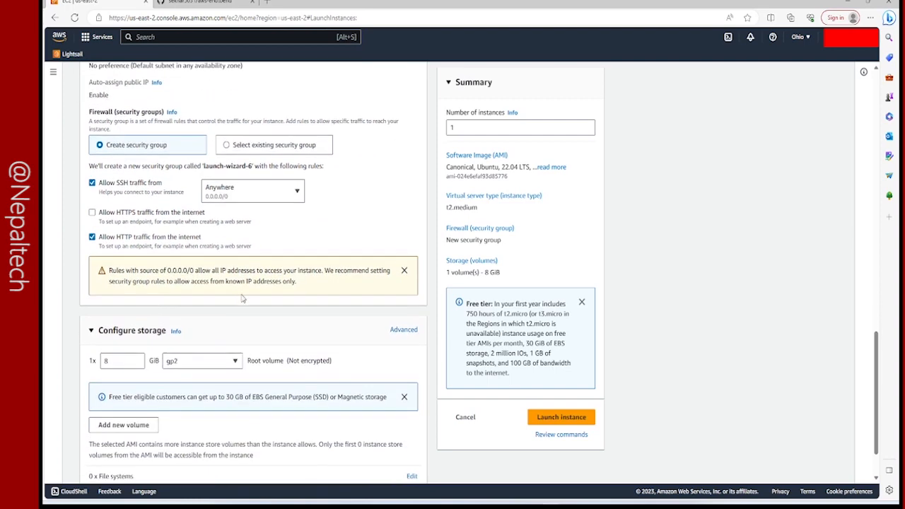
scroll(283, 353, down, 1)
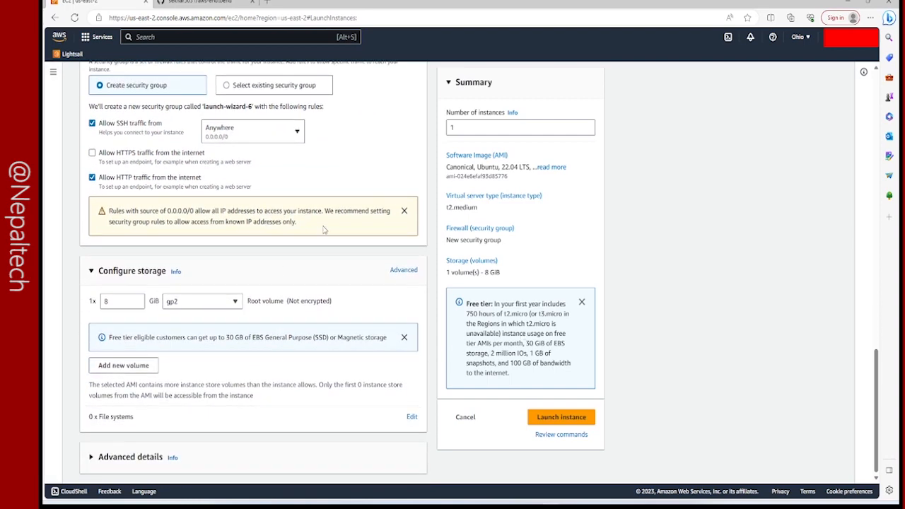
scroll(344, 249, up, 4)
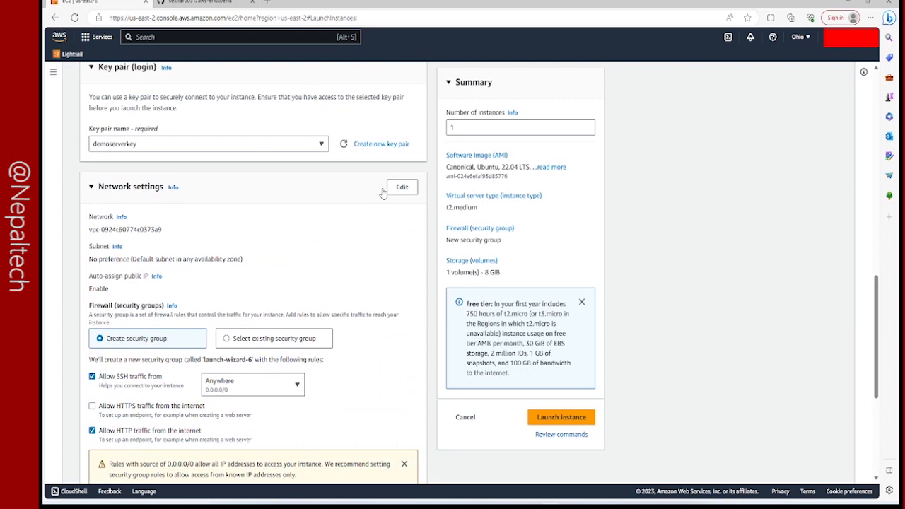
Launch the configured instance and return to the refreshed list of EC2 instances.
drag(488, 128, 438, 129)
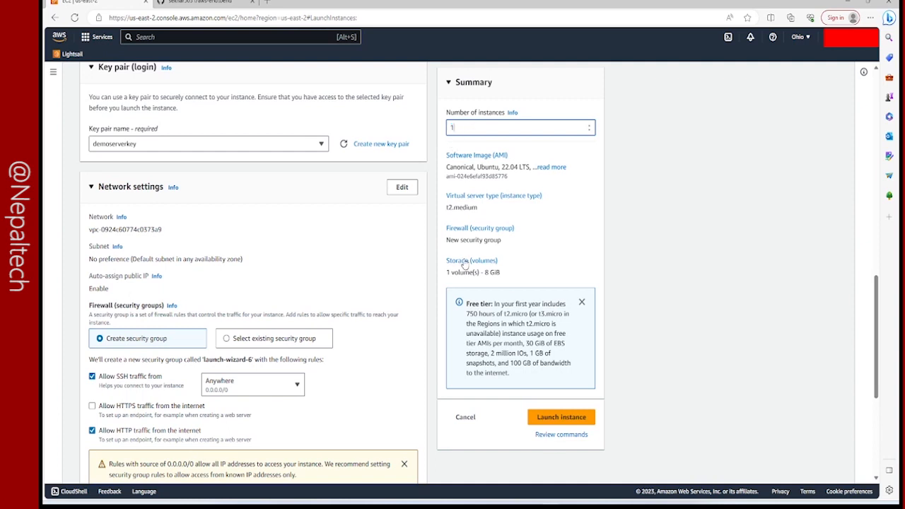
click(550, 417)
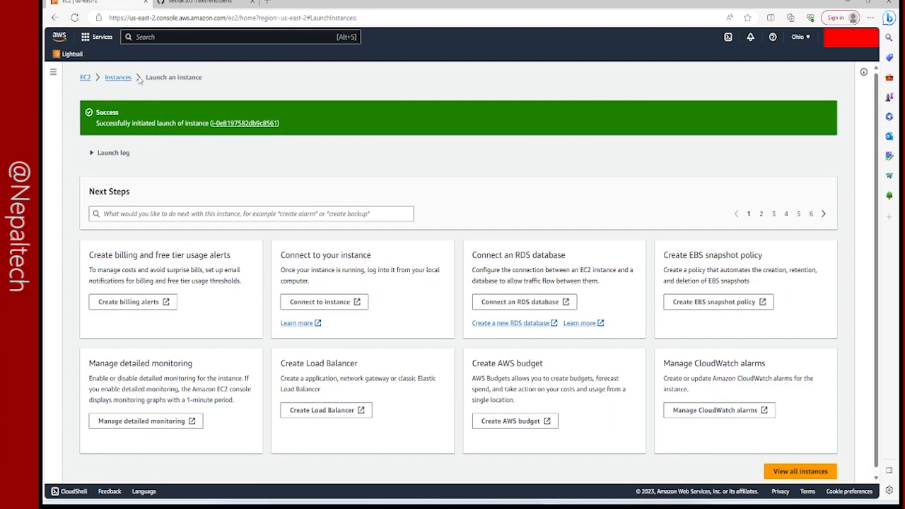
click(118, 77)
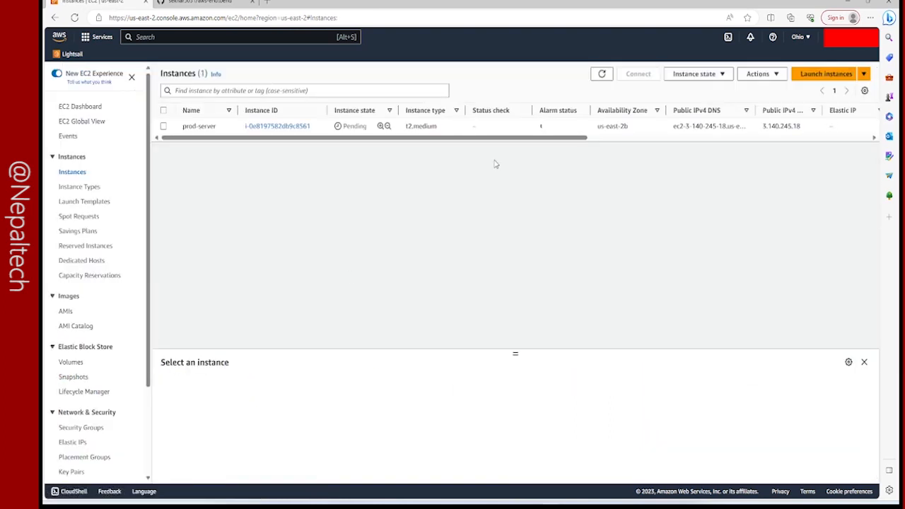
click(599, 73)
Switch to the MINGW64 Bash terminal and enlarge its window.
mouse_move(588, 502)
click(589, 463)
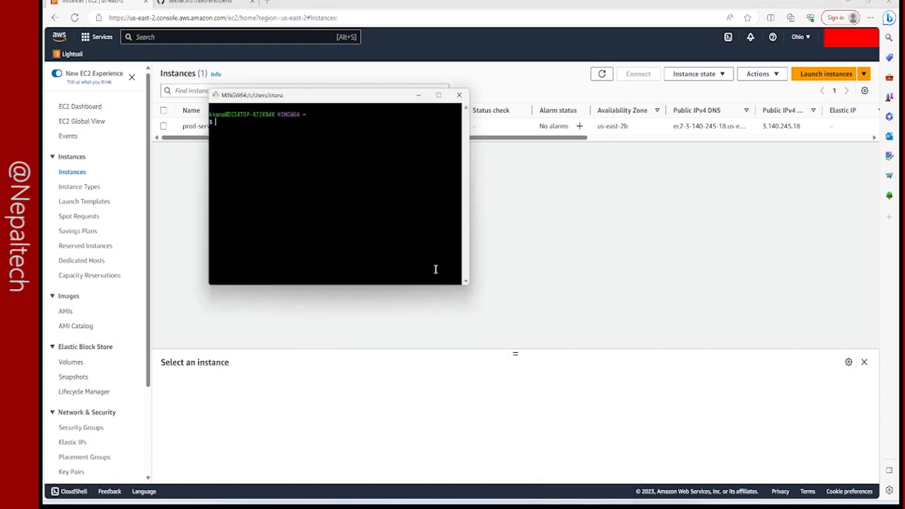
drag(474, 290, 677, 399)
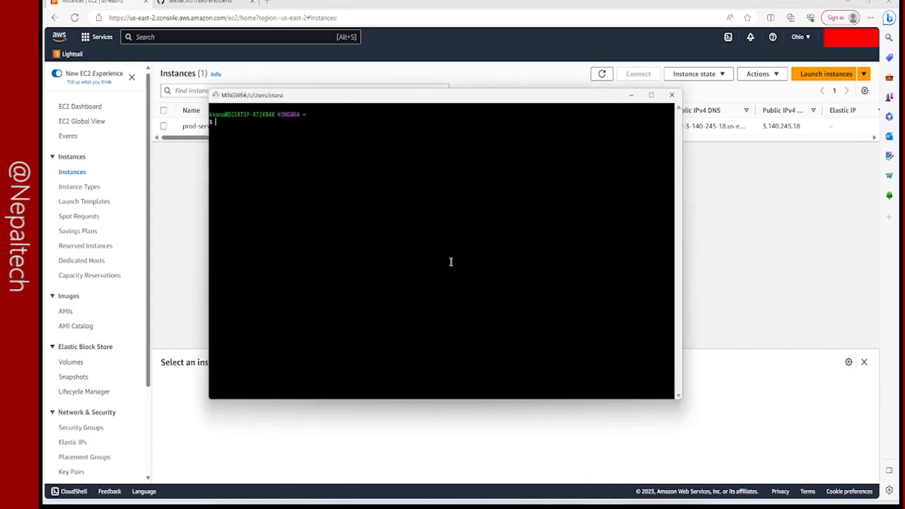
List the contents of the home folder, then clear the terminal.
text(ls)
key(Return)
text(clear)
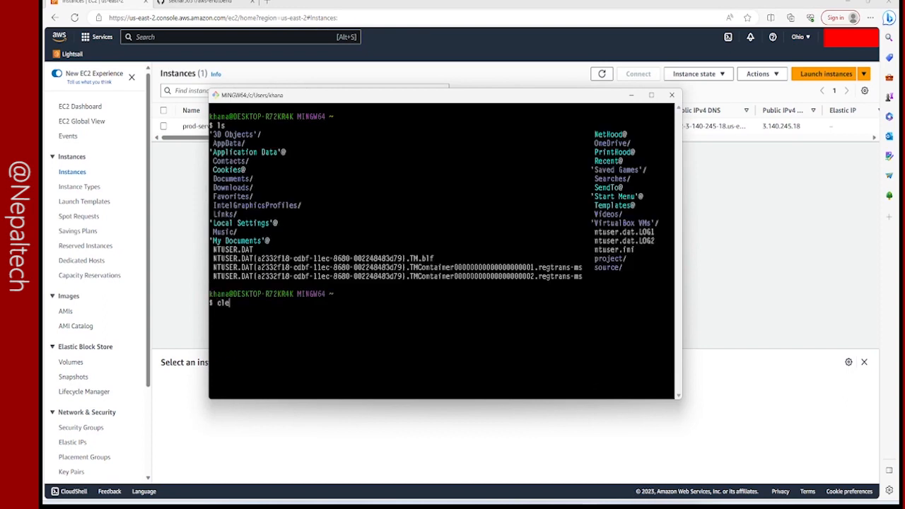
key(Return)
Change to the D: drive, list its contents and clear the terminal.
text(cd D:)
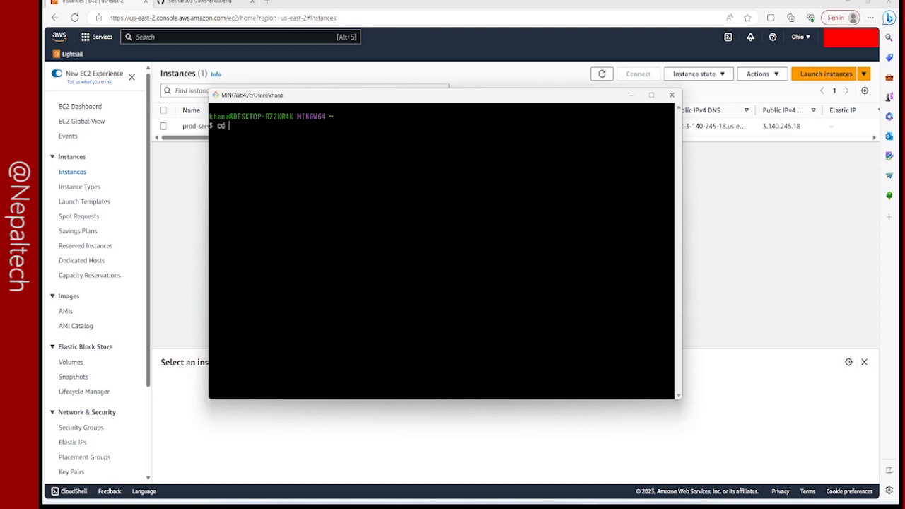
key(Return)
text(ls)
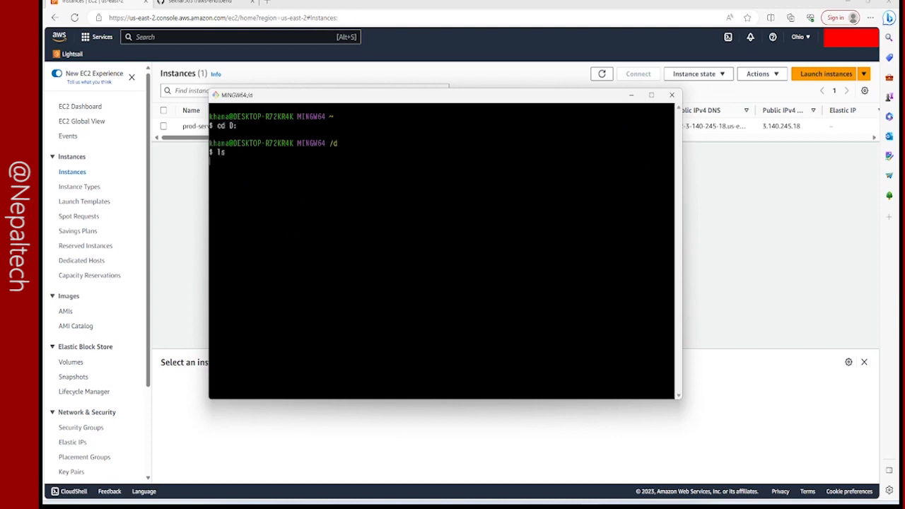
key(Return)
text(clear)
key(Return)
Filter the D: drive listing with grep for the key file demoserverkey.pem.
text(ls | grep )
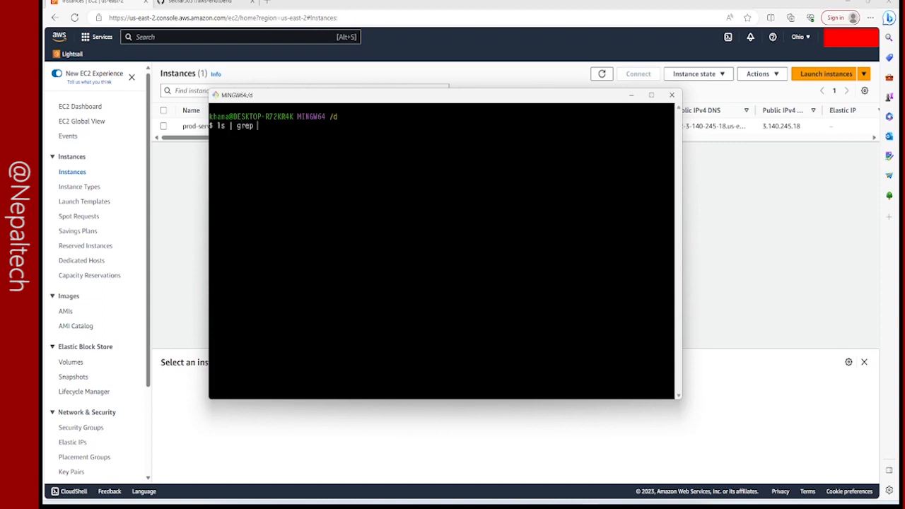
text(demo)
key(Tab)
key(Return)
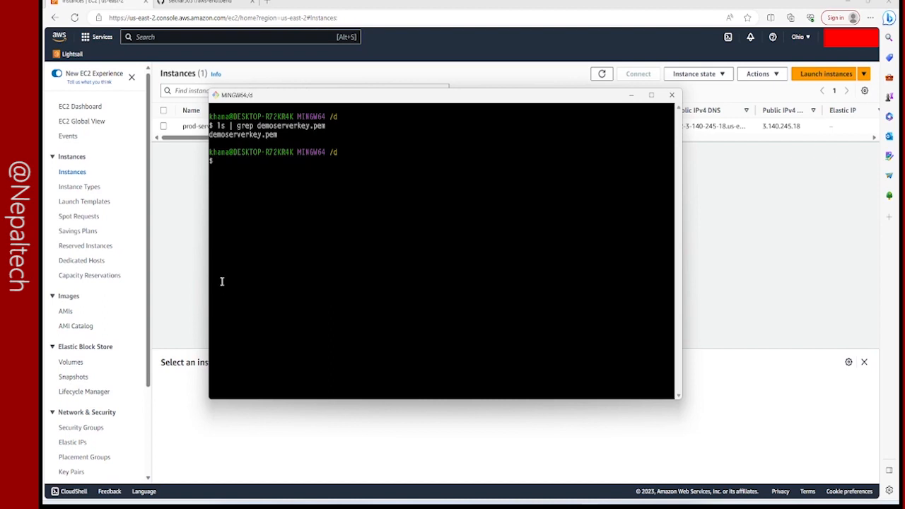
Switch to the EC2 console and copy the public IPv4 address from the networking details of prod-server.
click(193, 265)
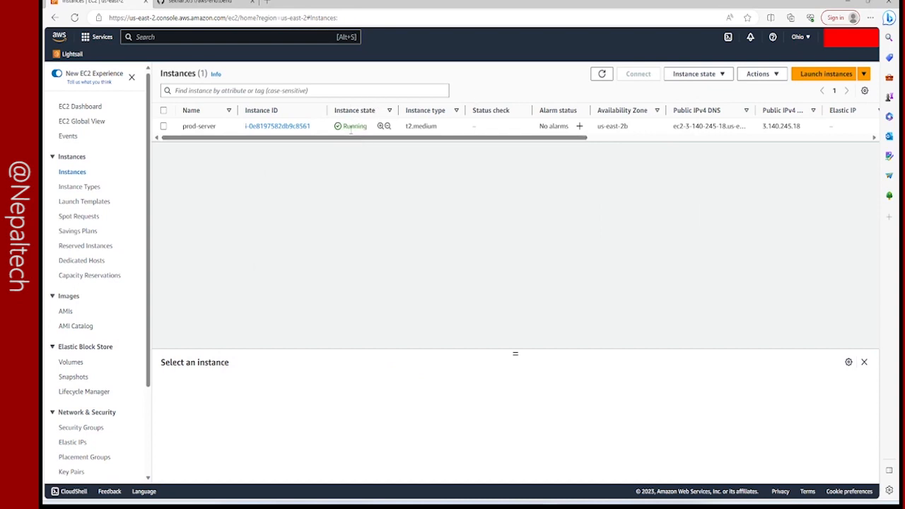
click(237, 129)
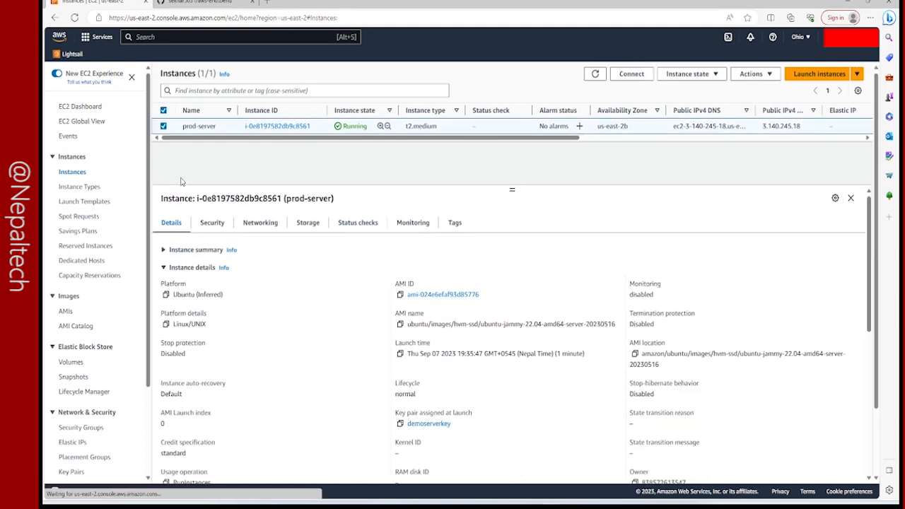
click(251, 227)
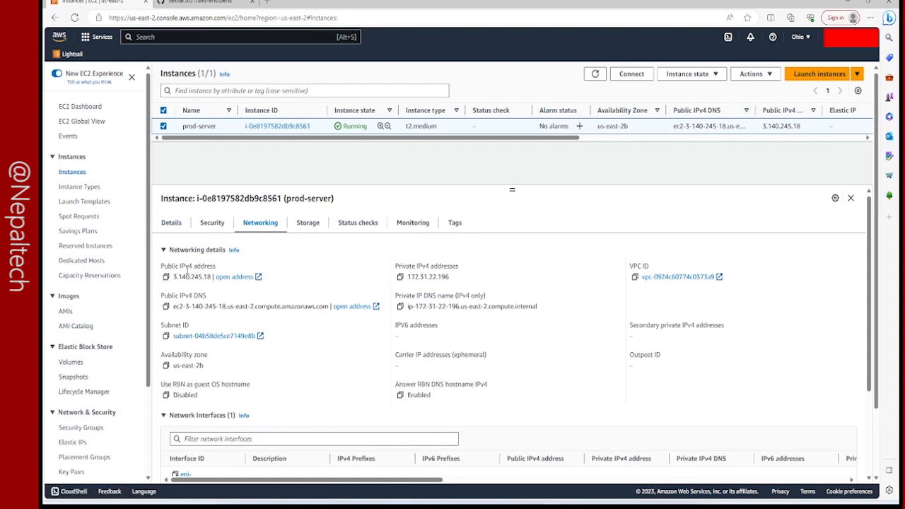
click(167, 277)
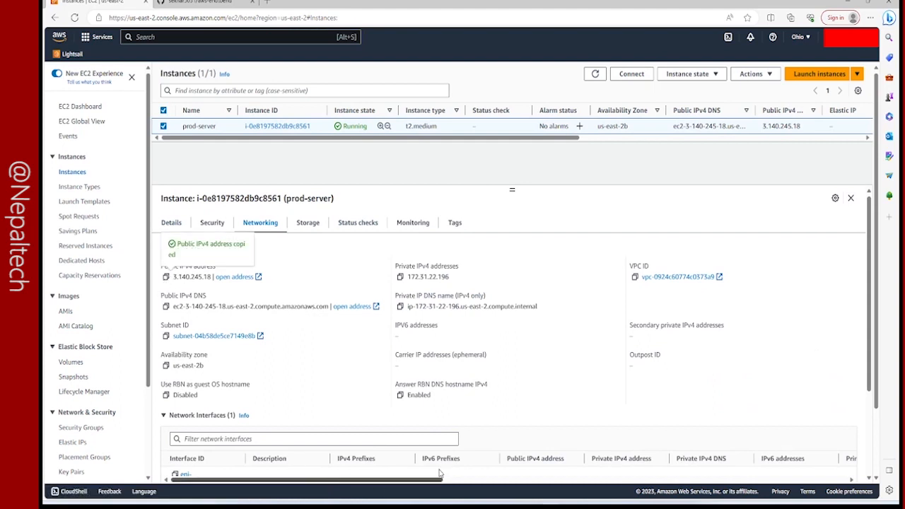
Switch to the terminal and connect over SSH as ubuntu to the copied public IP using demoserverkey.pem, accepting the host key.
key(alt+Tab)
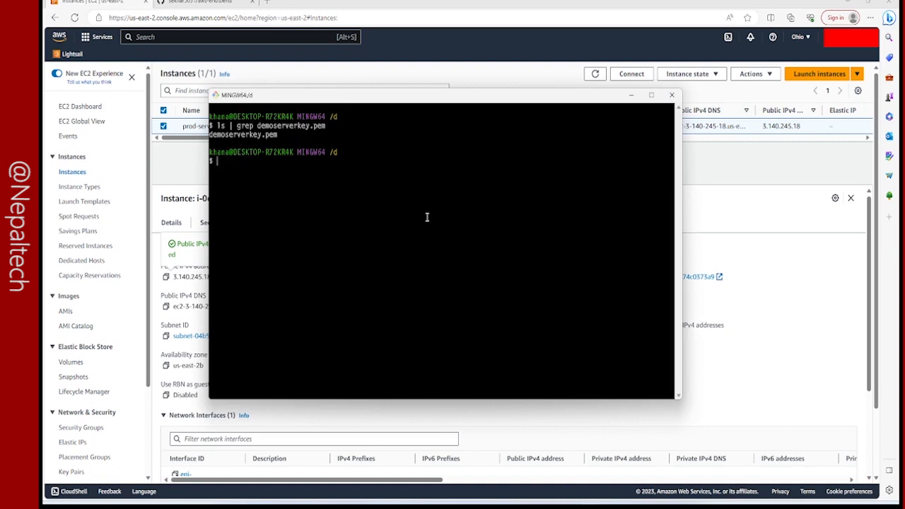
text(ssh -i dem)
key(Tab)
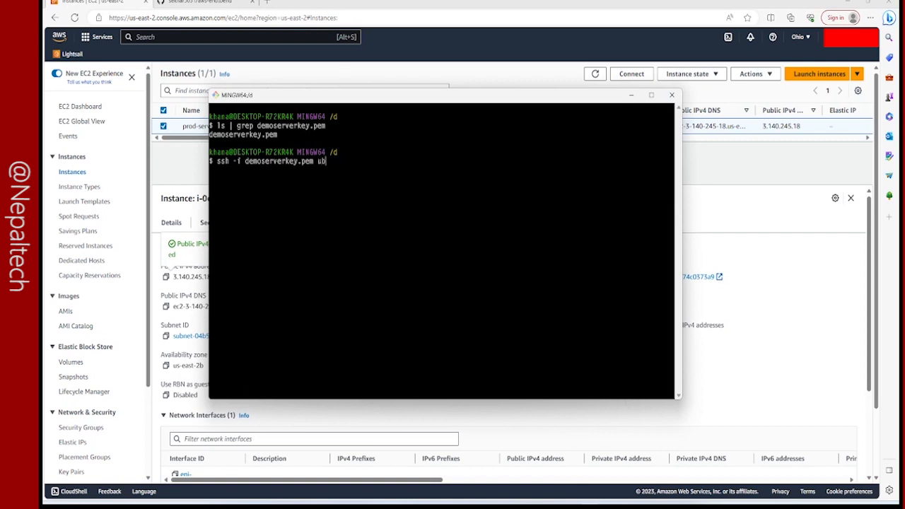
text(ubuntu@)
right_click(393, 217)
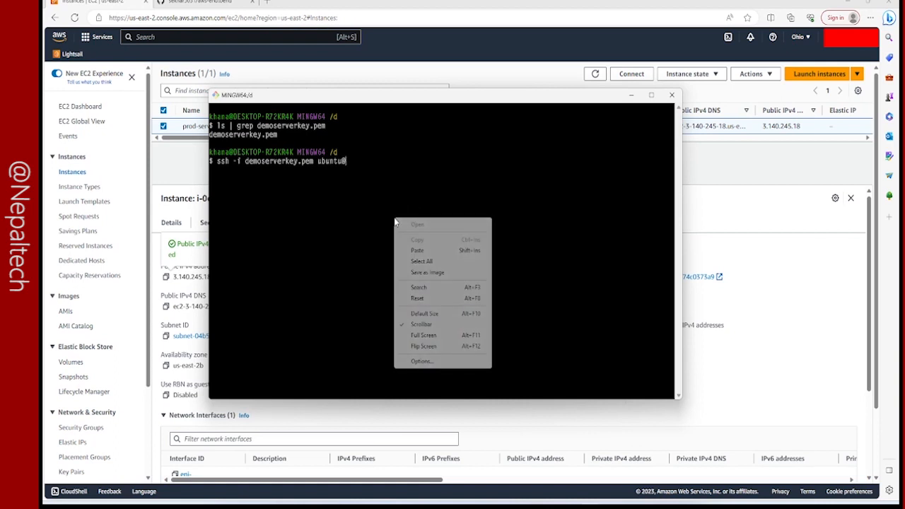
click(419, 251)
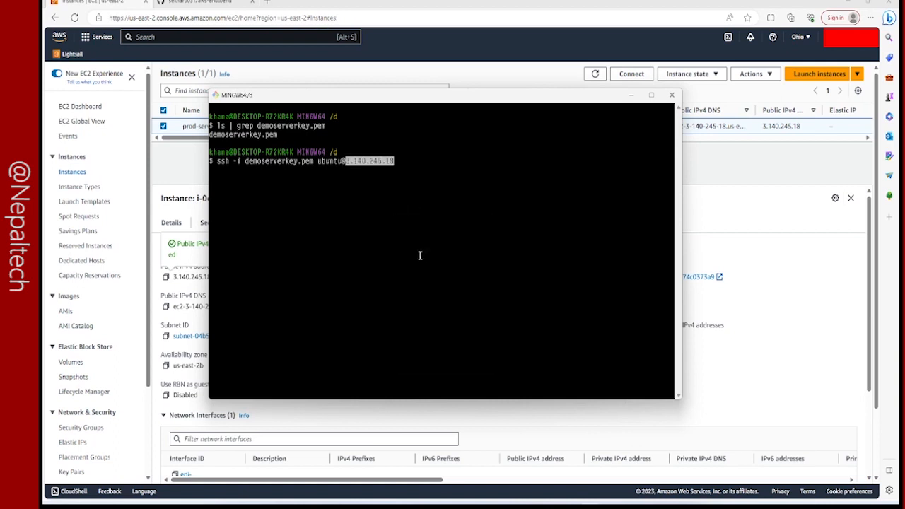
key(Return)
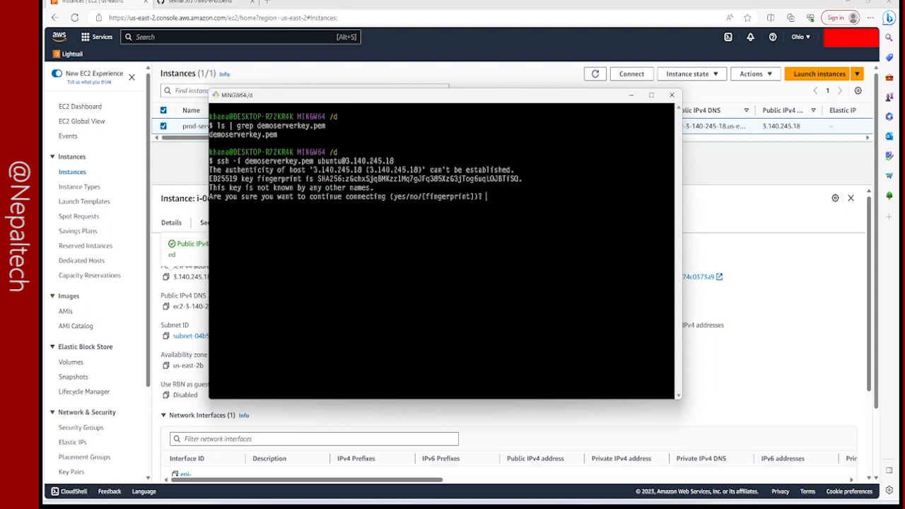
text(yes)
key(Return)
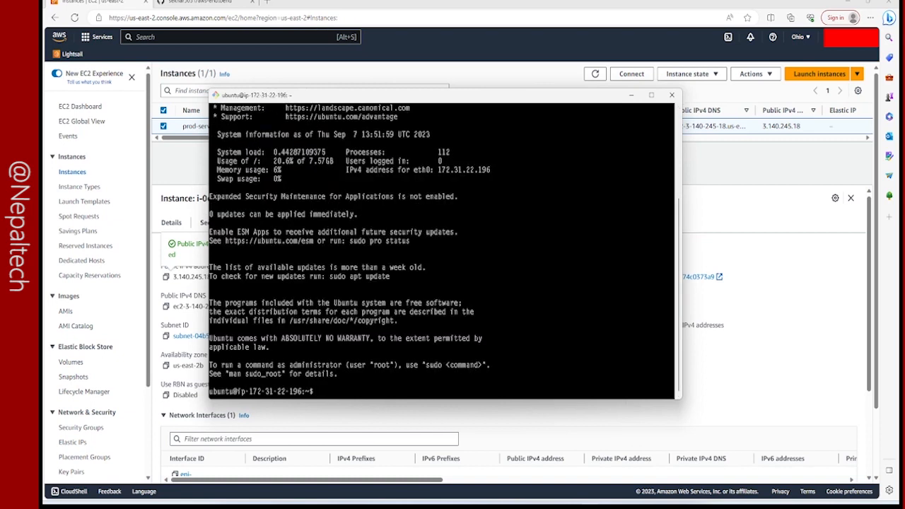
Clear the login output from the server's terminal session.
text(clea)
key(Return)
text(clear)
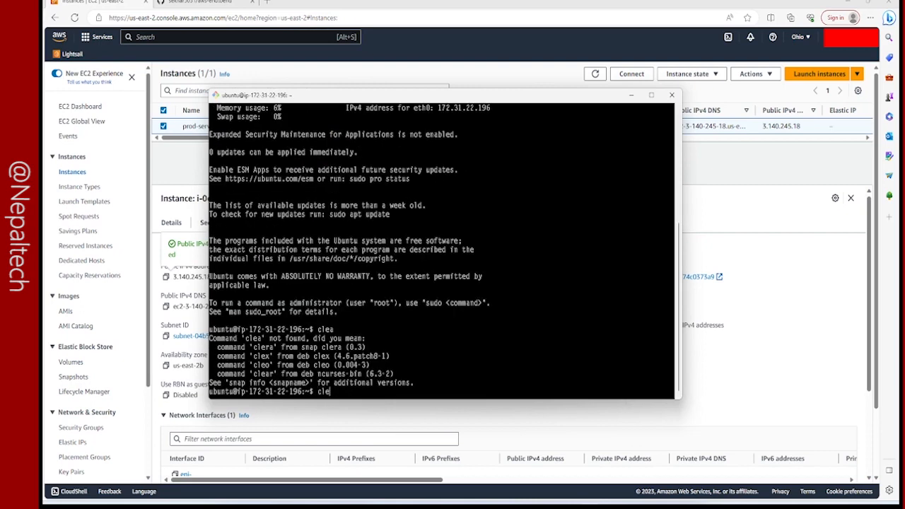
key(Return)
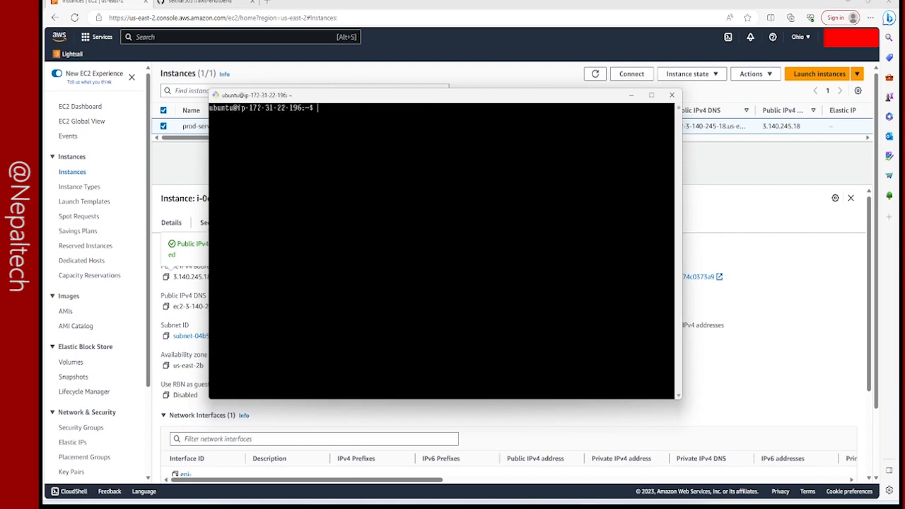
Maximize the terminal and update the server's package lists with sudo apt-get update.
double_click(485, 98)
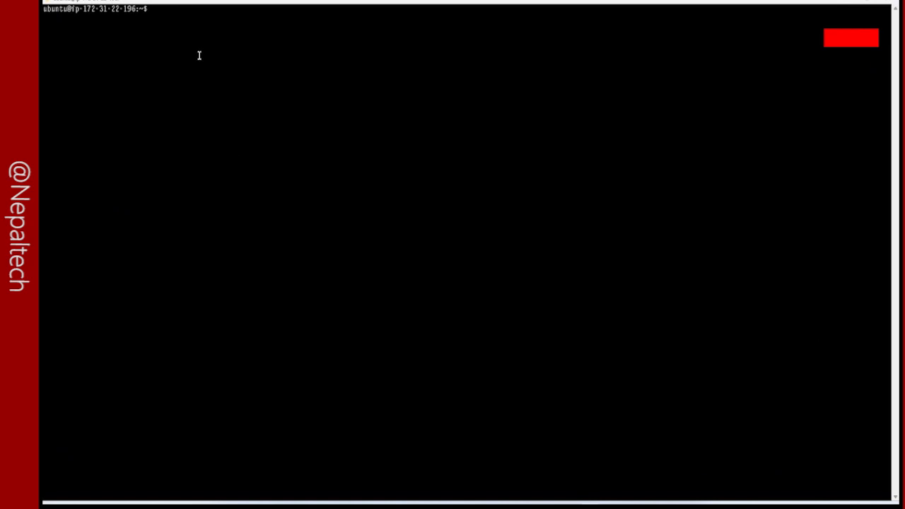
text(sudo apt-get update)
key(Return)
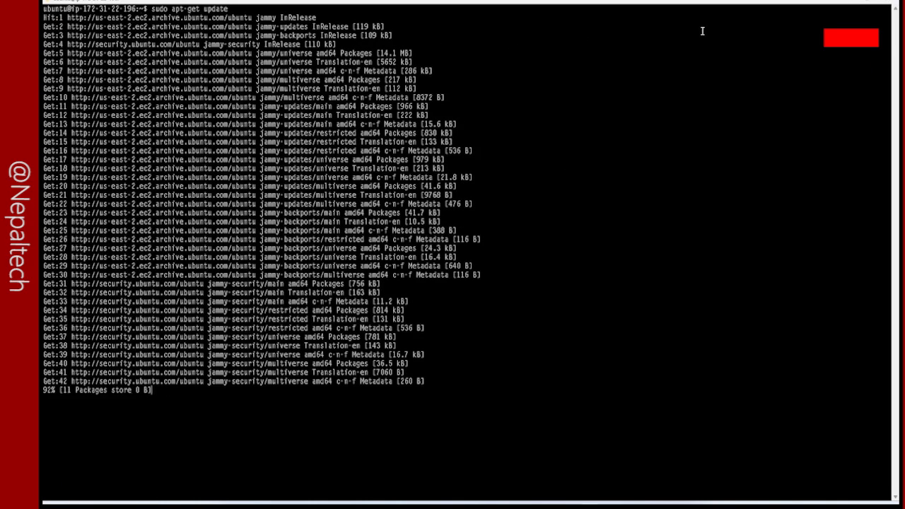
Restore the terminal to a larger, repositioned window with bigger text and clear its output.
click(875, 2)
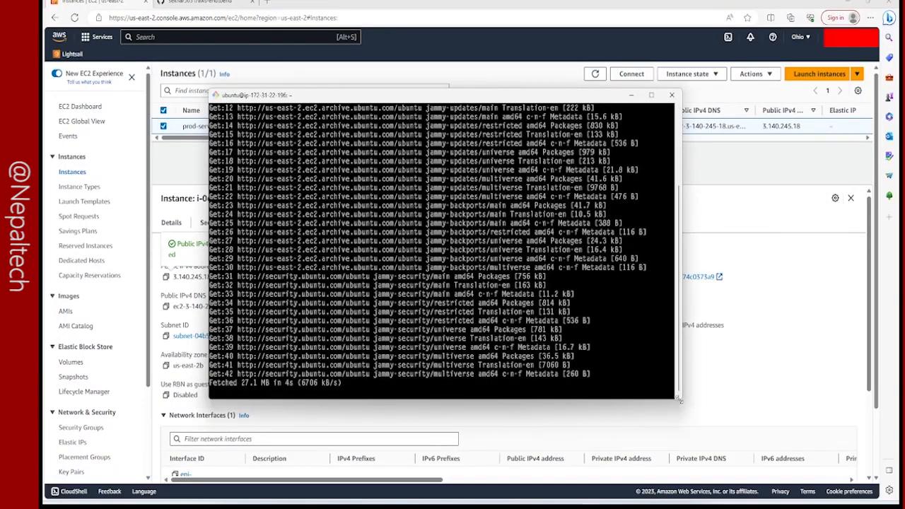
drag(678, 398, 837, 473)
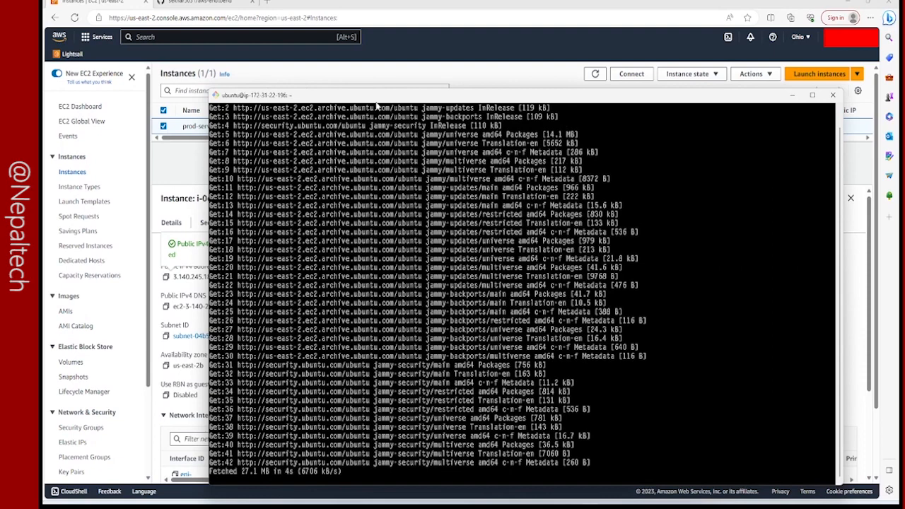
drag(376, 102, 303, 60)
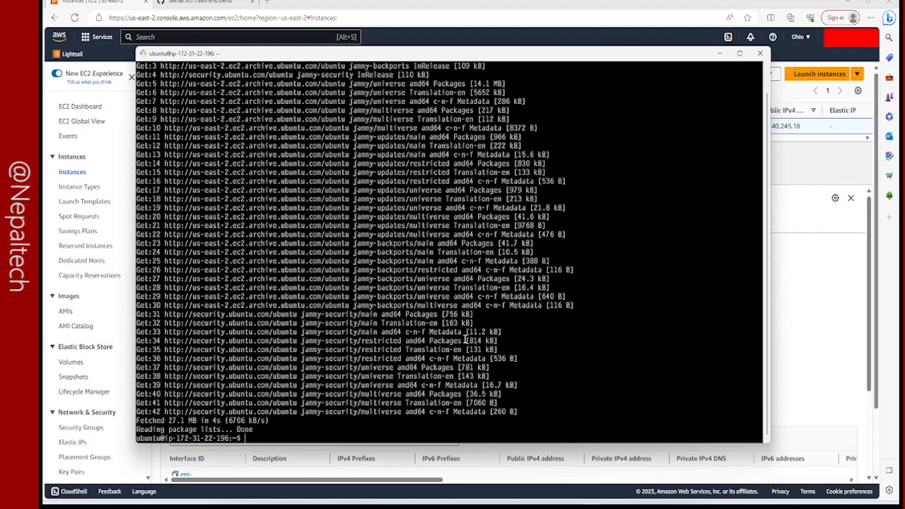
key(ctrl+plus)
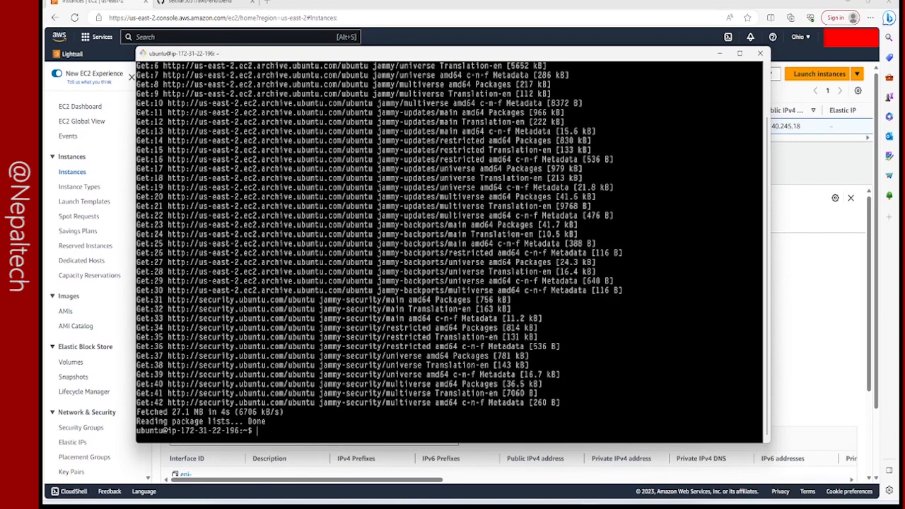
text(clear)
key(Return)
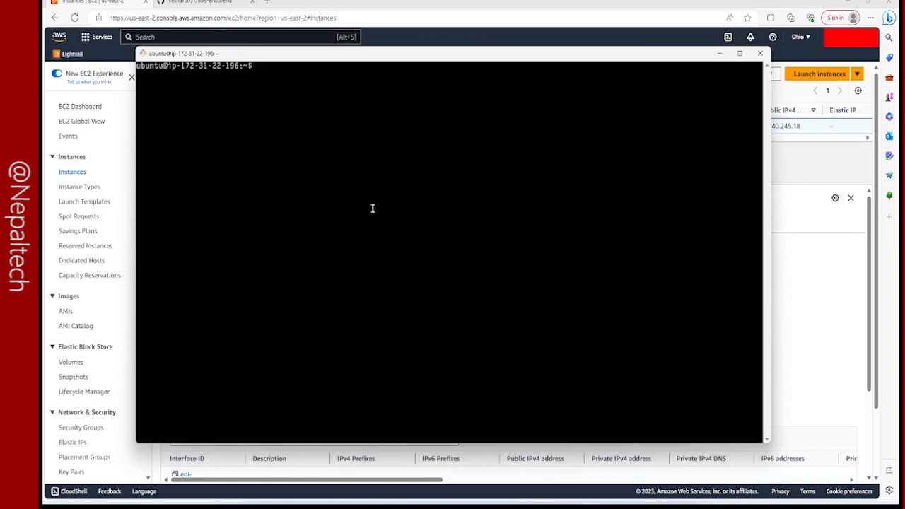
Switch to the aws-endtoend repository on GitHub, dismiss the branch protection notice and copy the HTTPS clone URL.
click(207, 11)
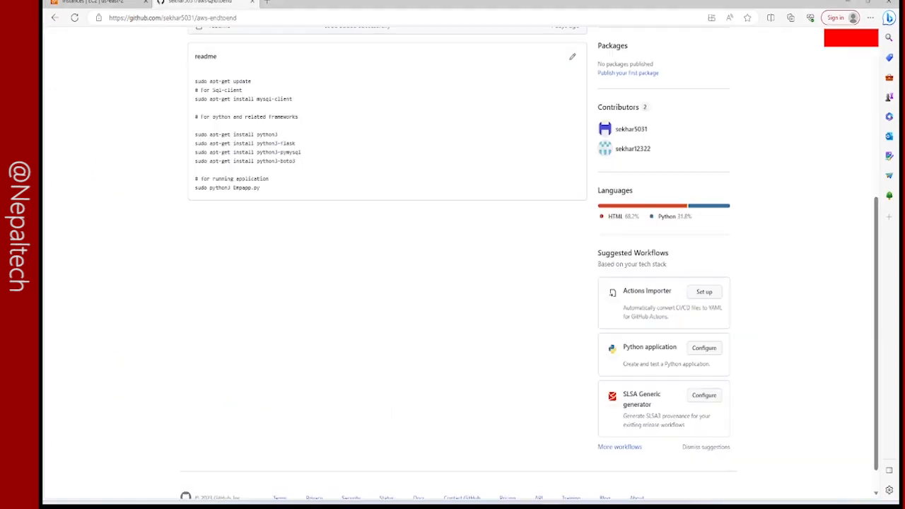
scroll(205, 271, up, 5)
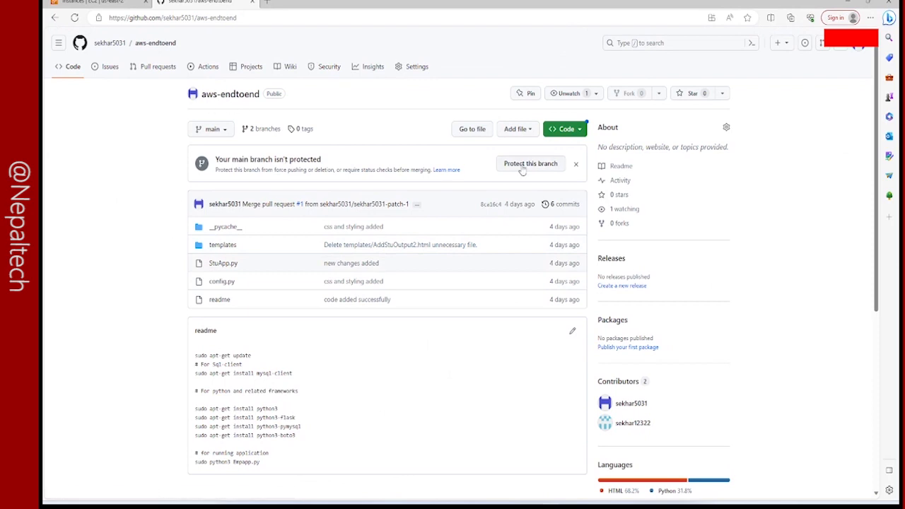
click(575, 165)
click(565, 128)
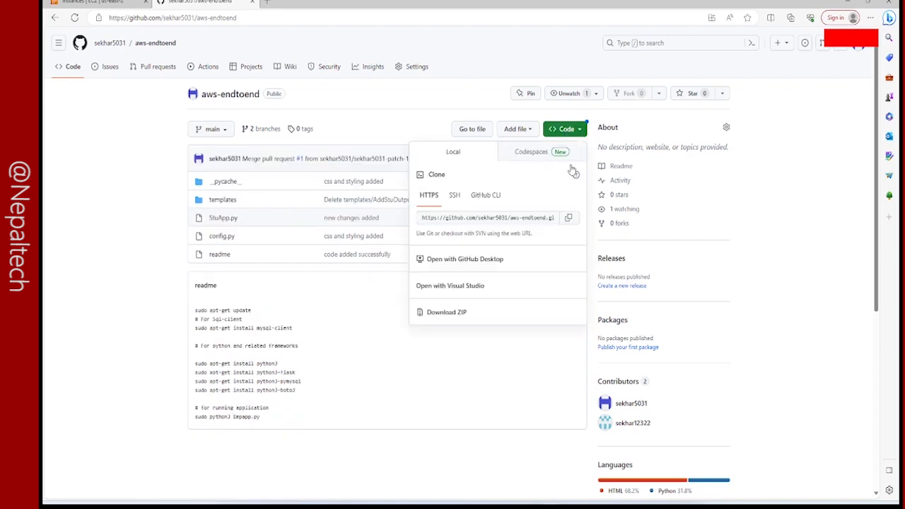
click(569, 219)
Return to the server's terminal and list the contents of the home folder.
click(101, 5)
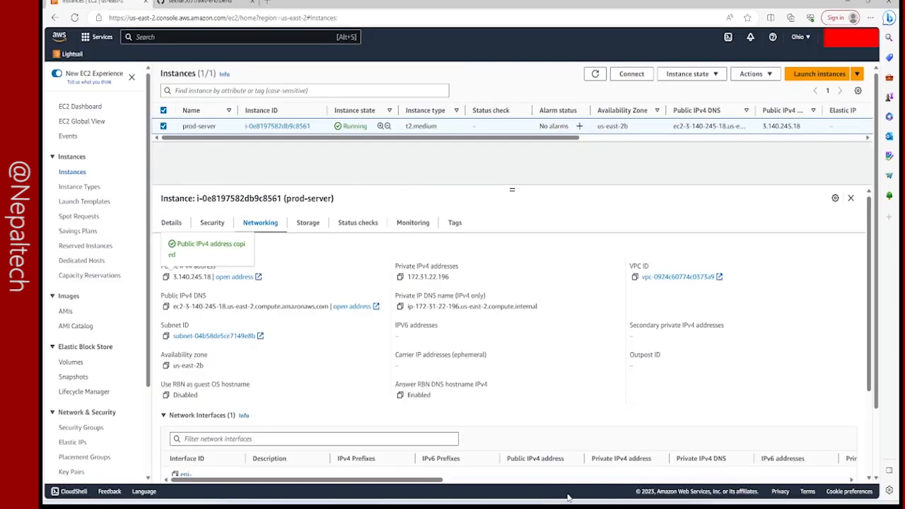
click(571, 506)
click(390, 274)
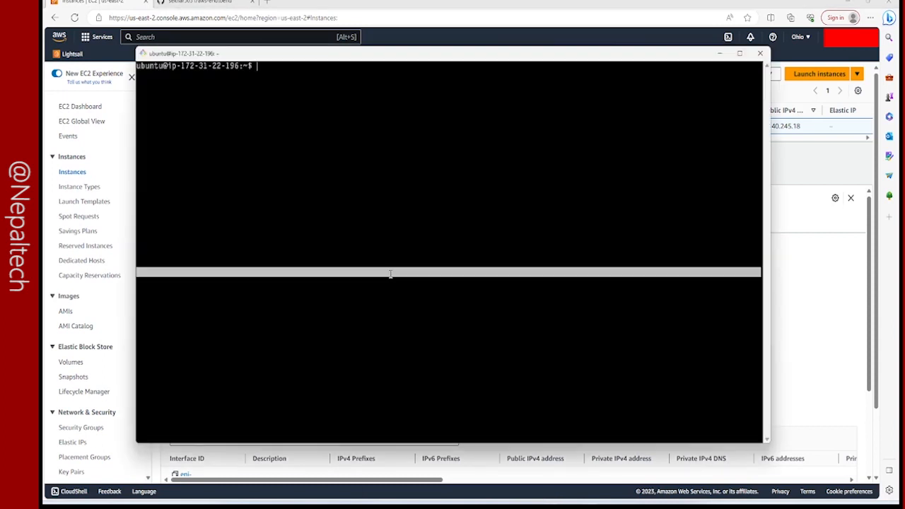
text(ls)
key(Return)
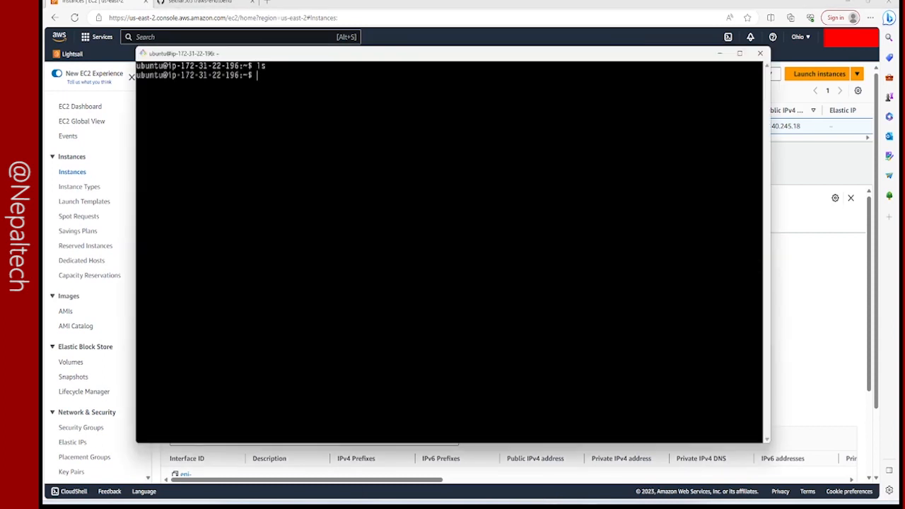
Try to clone the aws-endtoend repository with git clone and the copied URL.
text(git clone)
right_click(409, 188)
click(436, 220)
key(Return)
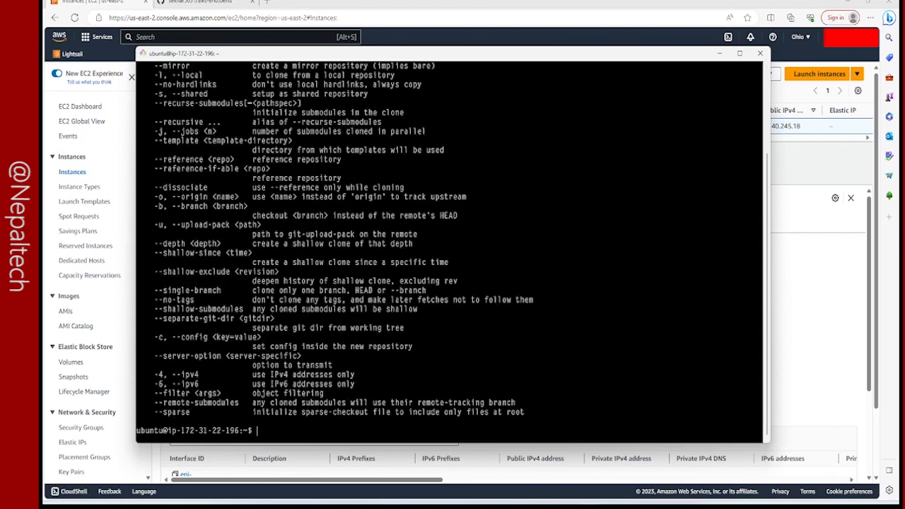
Recall the git clone command in the terminal and copy the HTTPS URL of aws-endtoend from GitHub again.
key(Up)
right_click(498, 211)
click(522, 244)
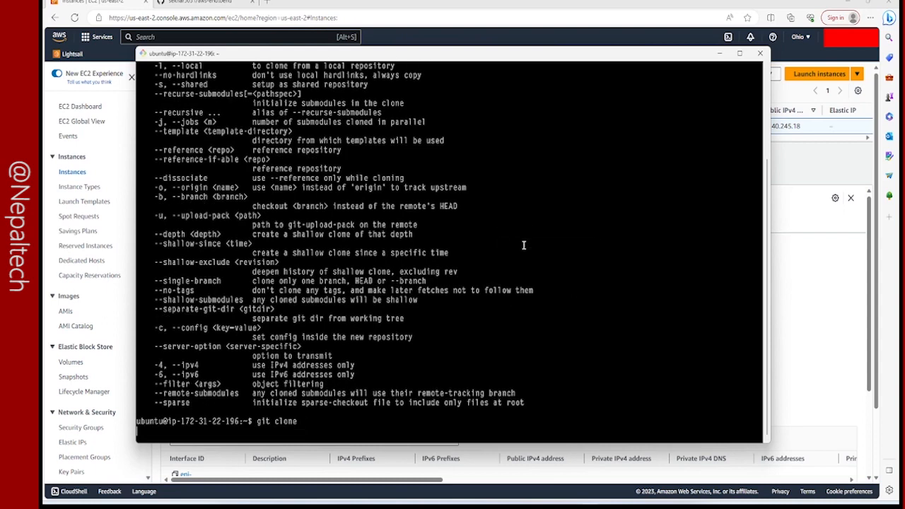
key(Return)
click(776, 151)
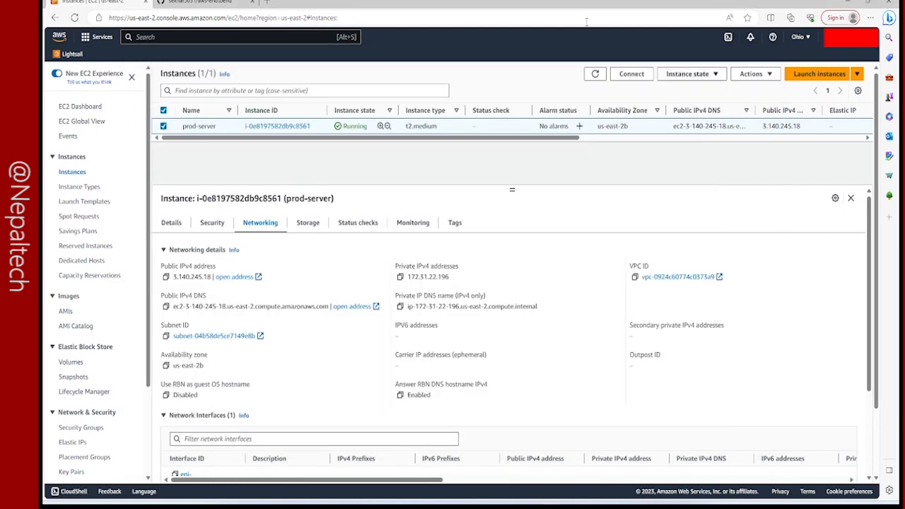
click(212, 3)
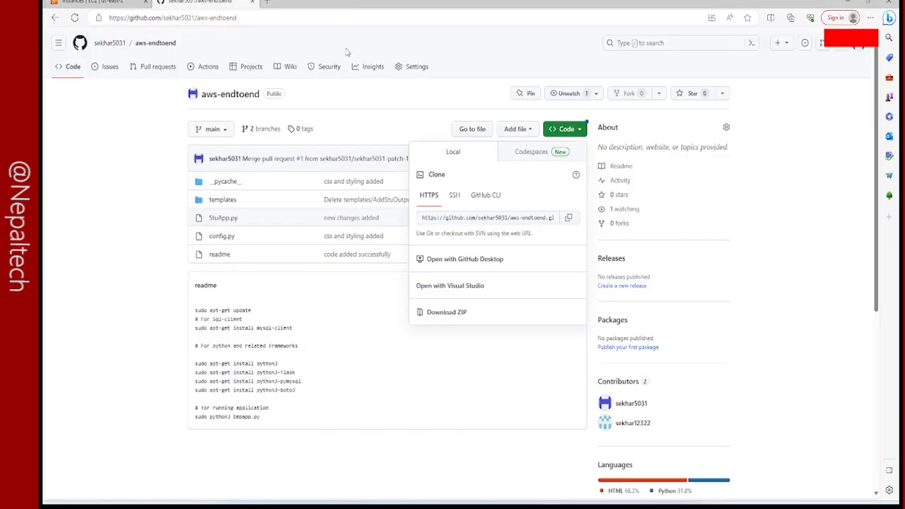
click(568, 218)
Complete the git clone command with the copied aws-endtoend.git URL and run it on the server.
click(576, 506)
right_click(447, 337)
click(472, 369)
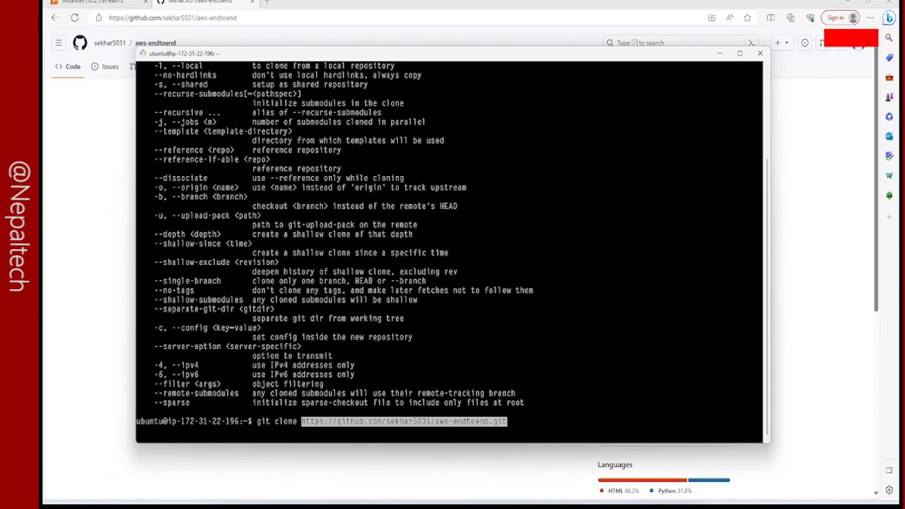
key(Return)
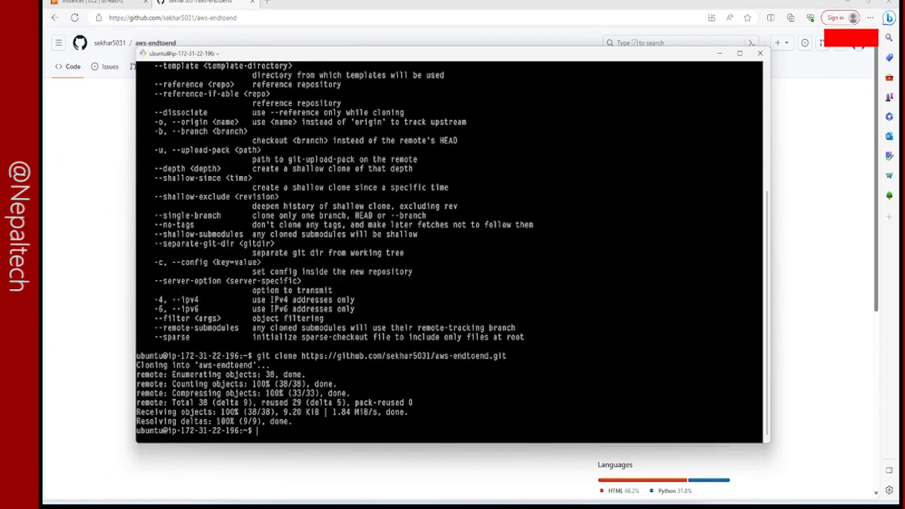
List the home folder to check for the cloned repository, and clear the terminal.
text(ls)
key(Return)
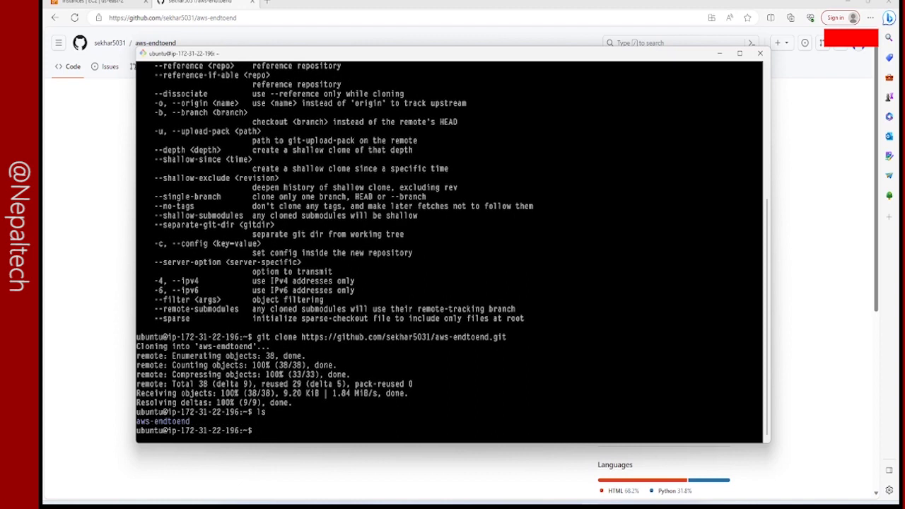
text(clear)
key(Return)
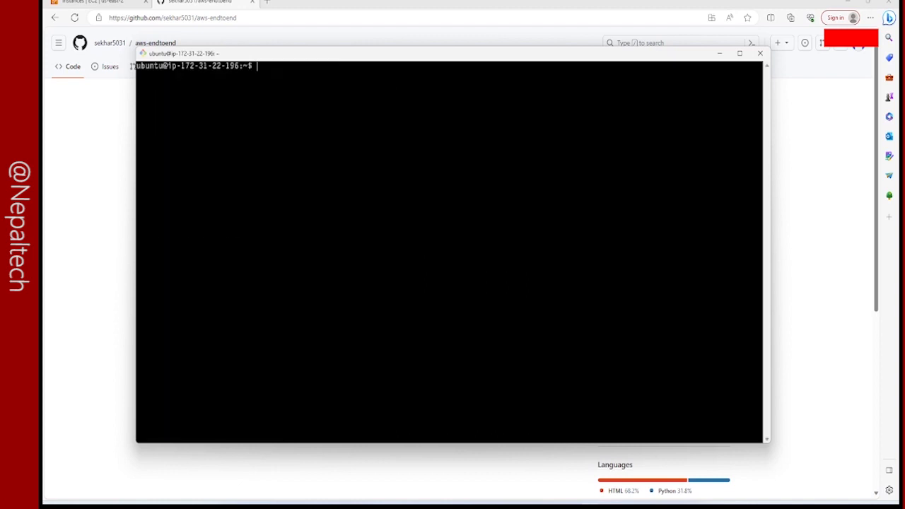
Change into the aws-endtoend folder and list its files.
text(cd aw)
key(Tab)
key(Return)
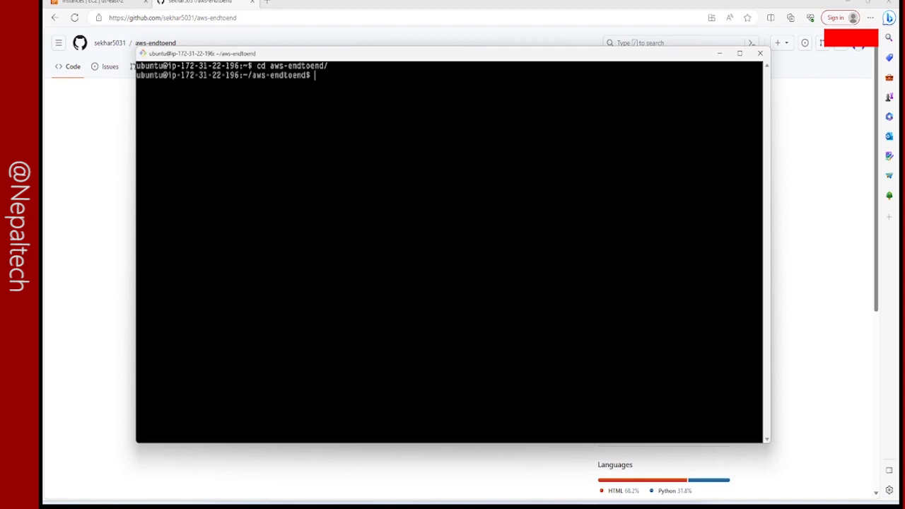
text(ls)
key(Return)
Install the tree package on the server with sudo apt-get install tree.
text(sudo apt-get install tree)
key(Return)
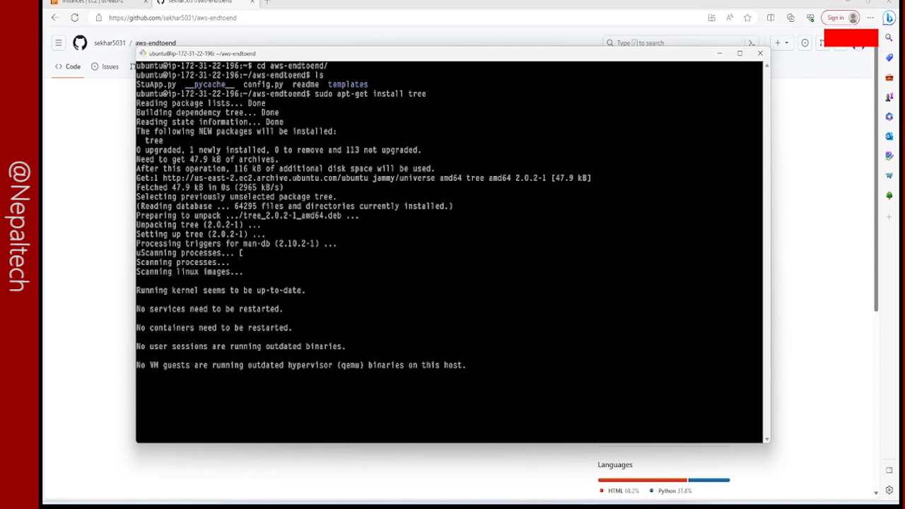
Display the aws-endtoend folder structure with tree and highlight config.py in the output.
text(tree)
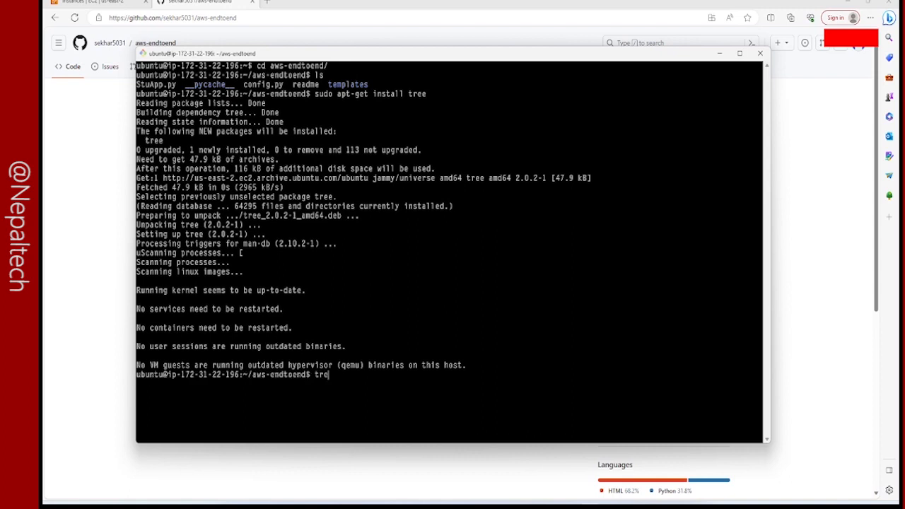
key(Return)
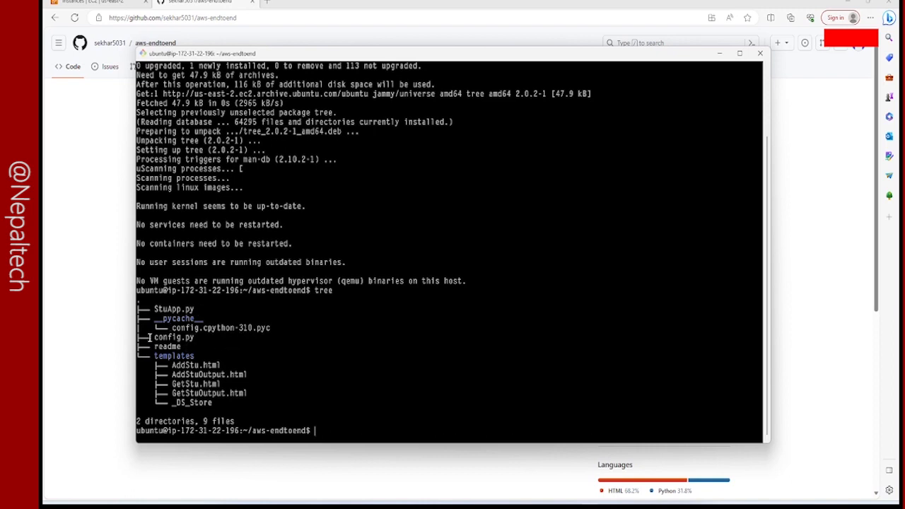
drag(153, 338, 195, 338)
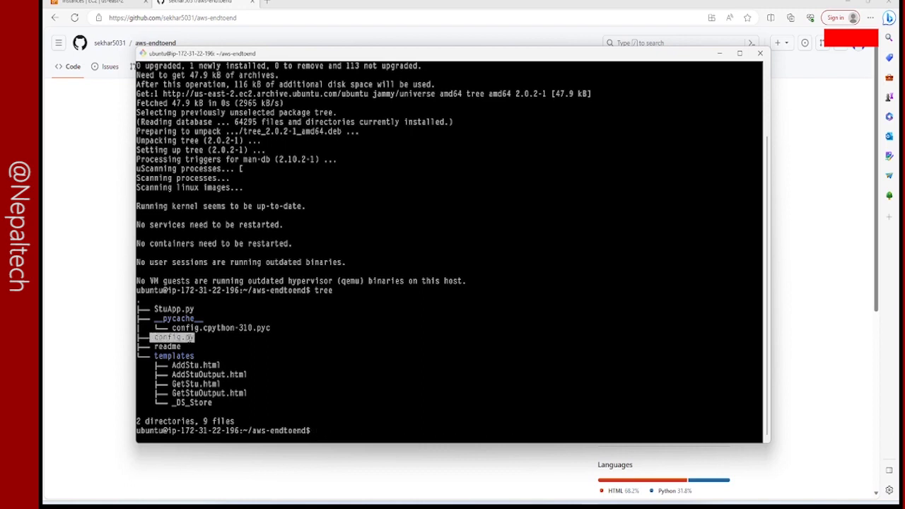
click(190, 339)
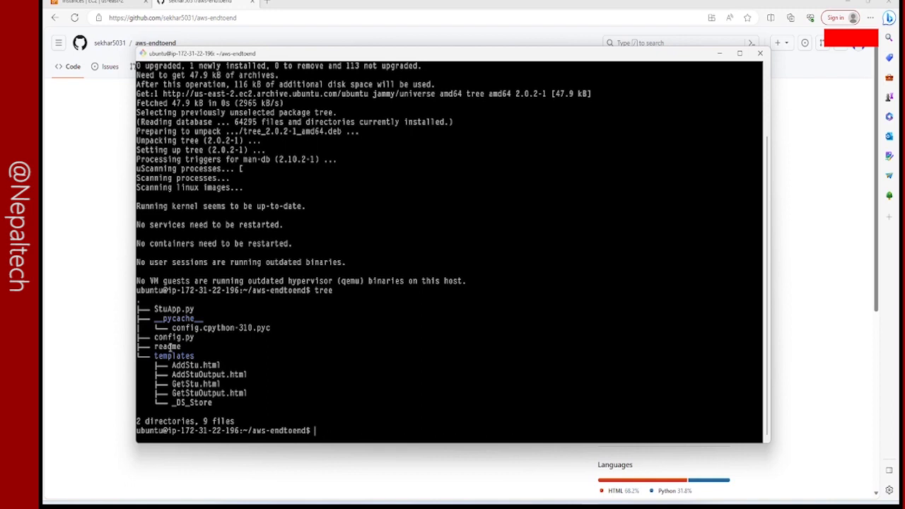
Highlight config.py and the StuApp.py line in the tree output to point out the two Python files.
drag(151, 338, 196, 339)
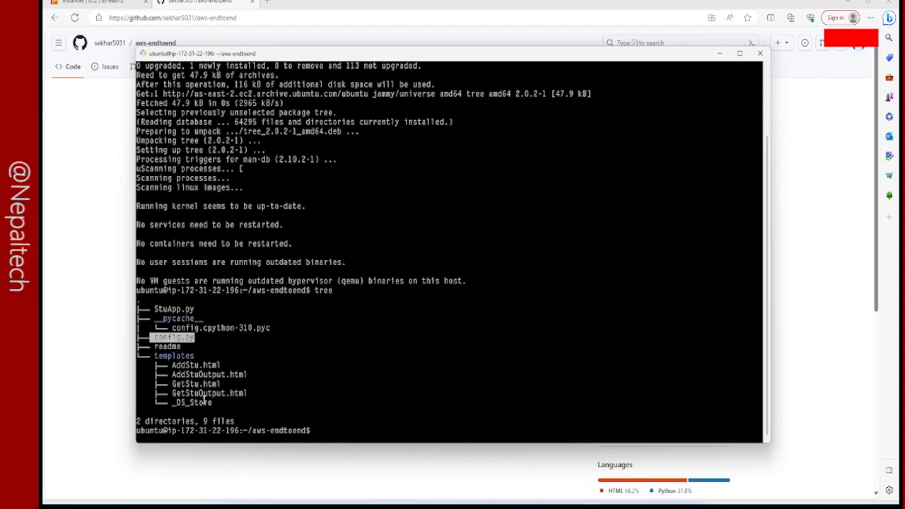
click(234, 401)
scroll(340, 403, up, 3)
scroll(340, 404, down, 3)
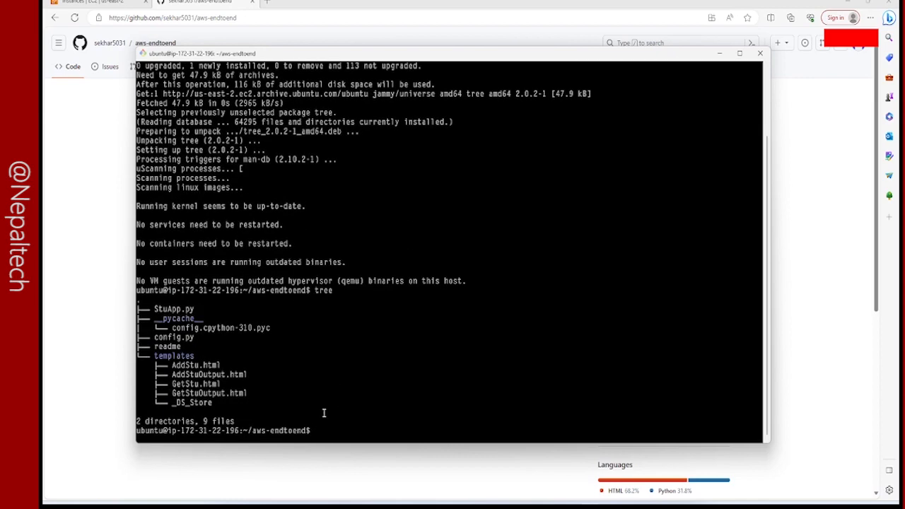
triple_click(170, 308)
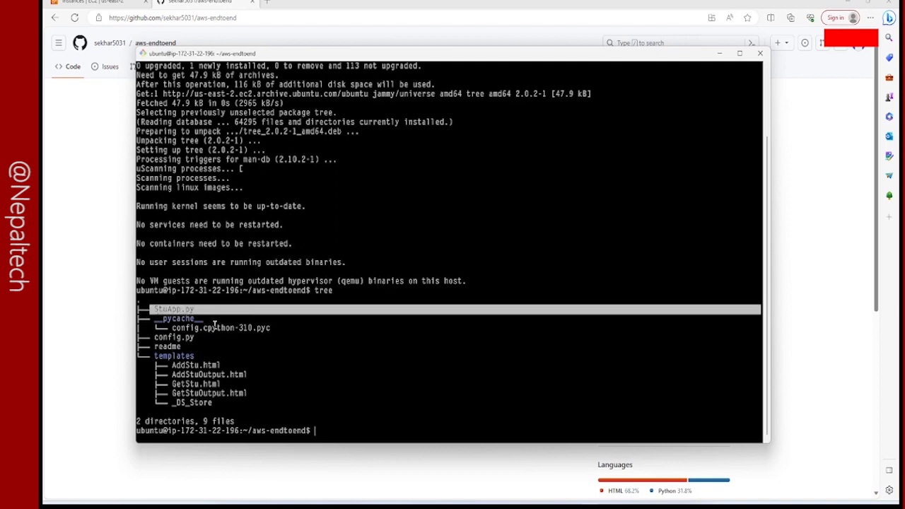
click(217, 328)
Print config.py with cat and highlight its host, user, password and database setting lines.
text(cat)
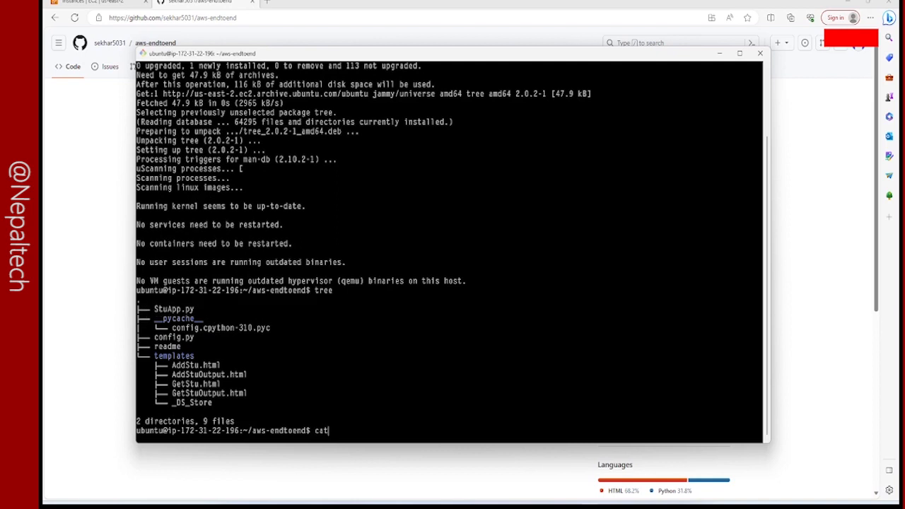
text( config.py)
key(Return)
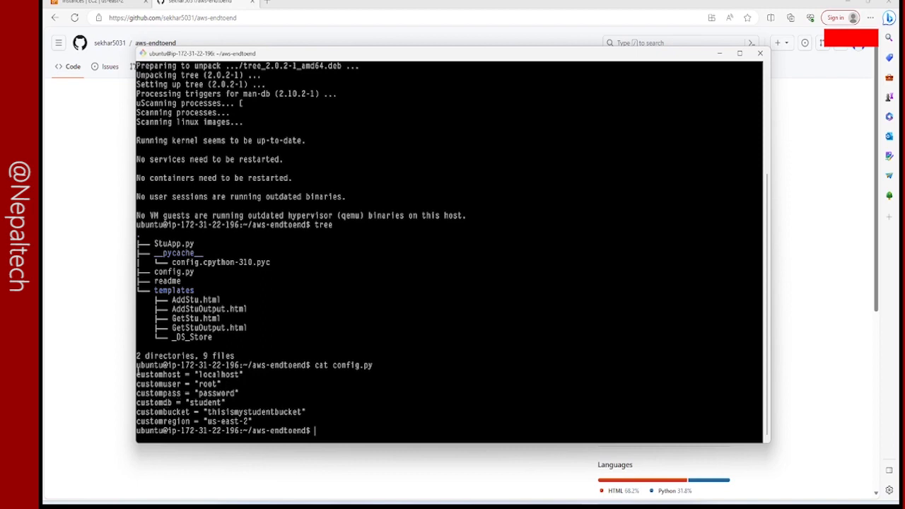
drag(138, 375, 225, 402)
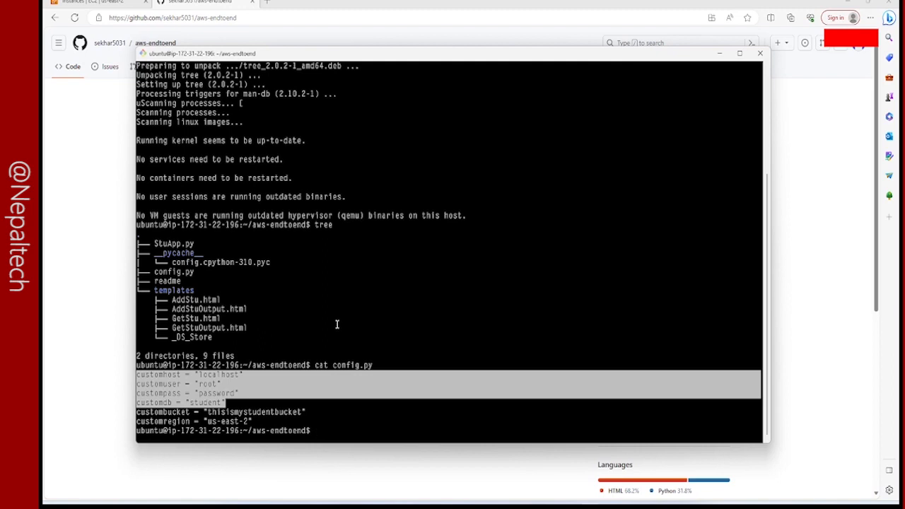
click(338, 375)
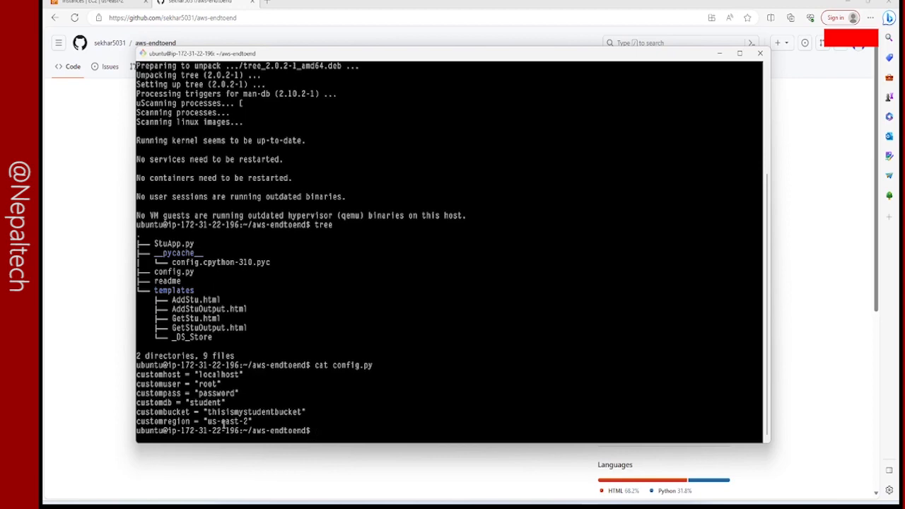
Switch to the EC2 Instances page in the browser and check which AWS region is selected.
click(67, 133)
click(99, 3)
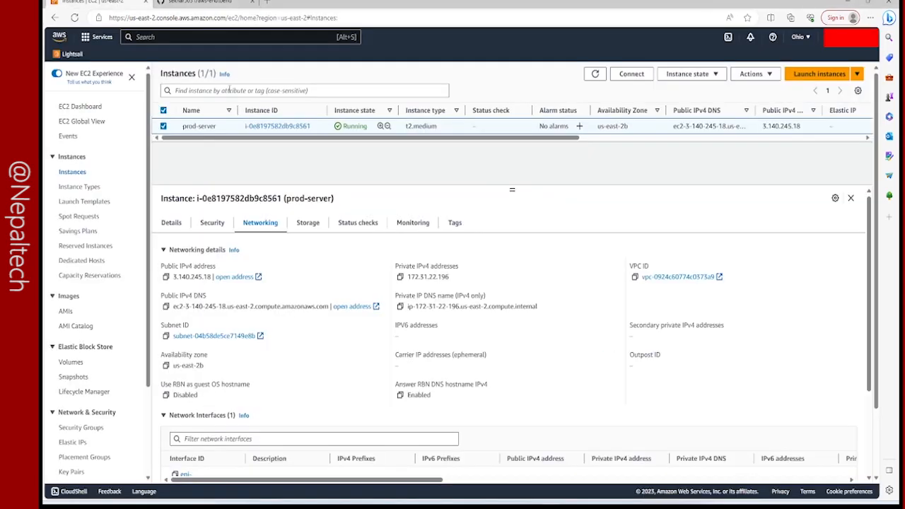
click(796, 41)
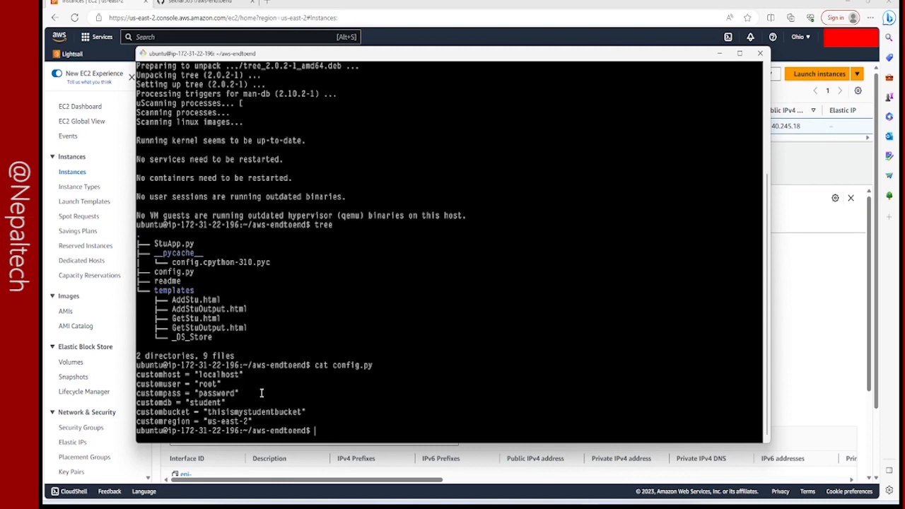
Print StuApp.py with cat in the SSH terminal and go back to its import lines.
text(cat St)
key(Tab)
key(Return)
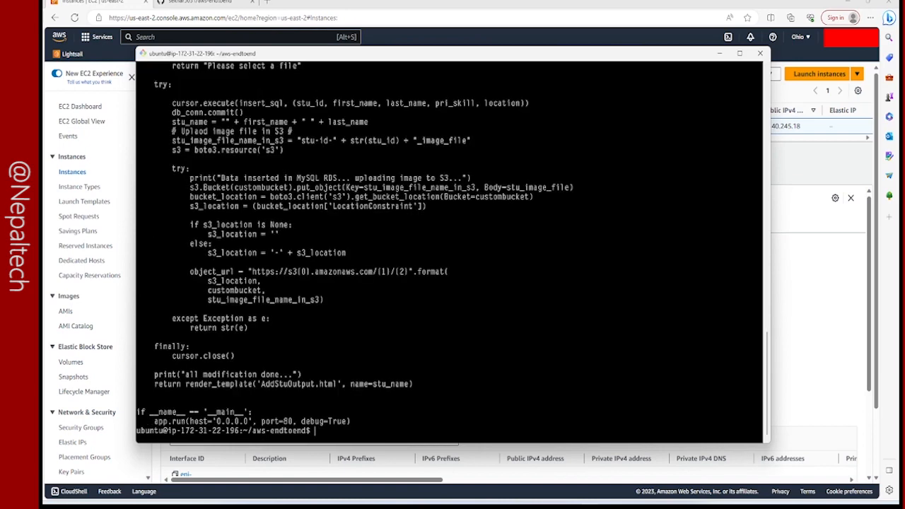
scroll(233, 318, up, 13)
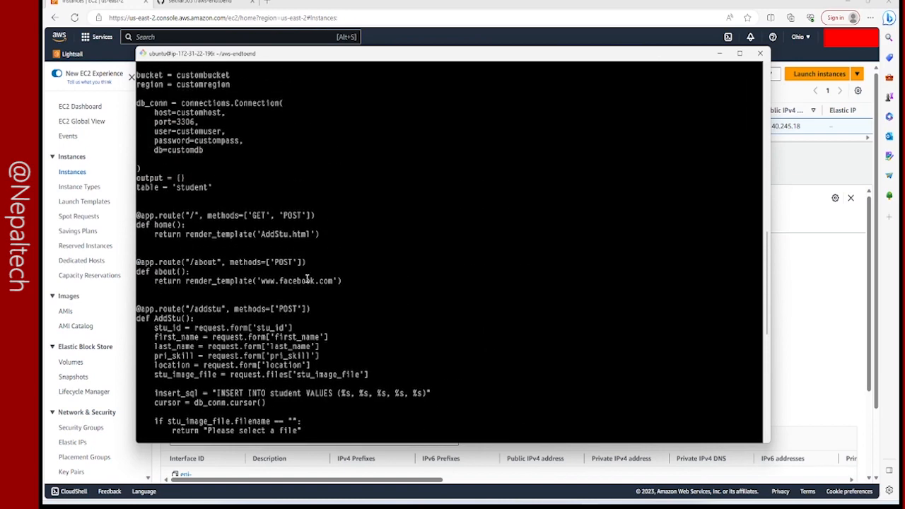
scroll(204, 243, up, 4)
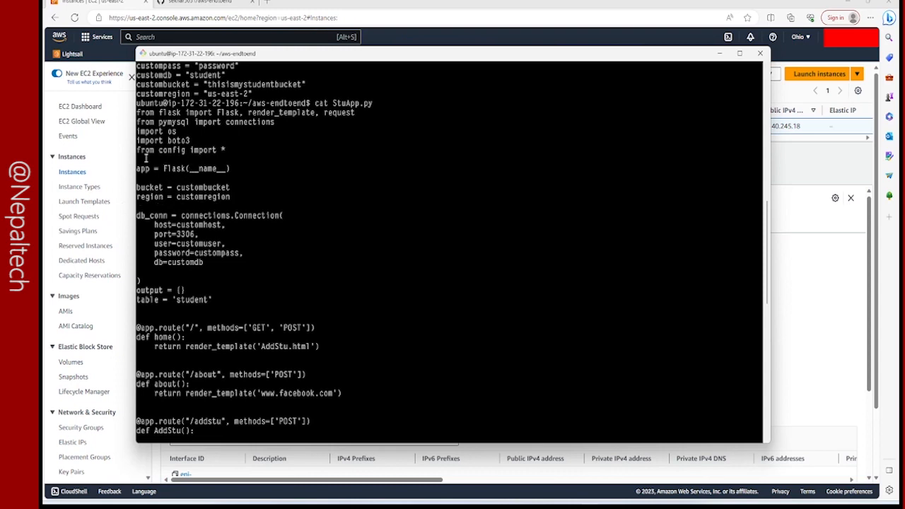
Narrow the terminal window and highlight the custombucket and customregion lines to compare them with the variables in StuApp.py.
drag(136, 88, 175, 86)
scroll(219, 151, up, 20)
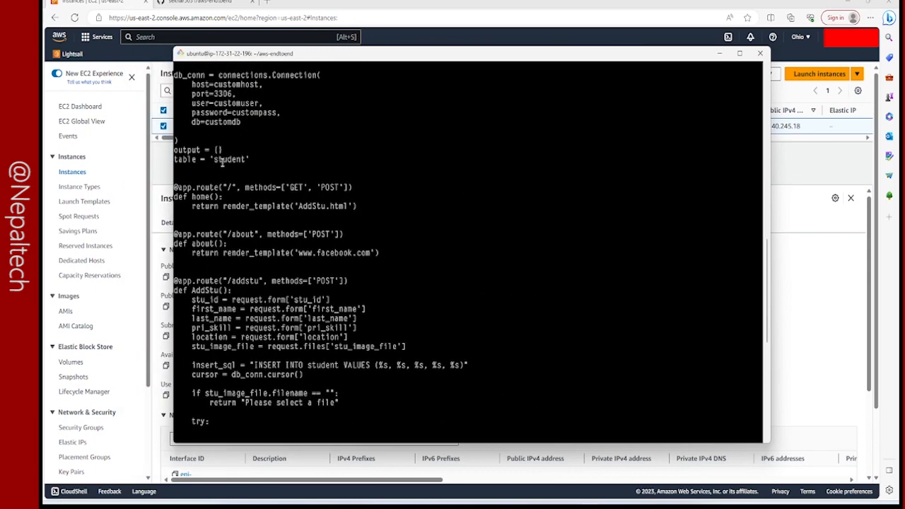
scroll(201, 132, up, 3)
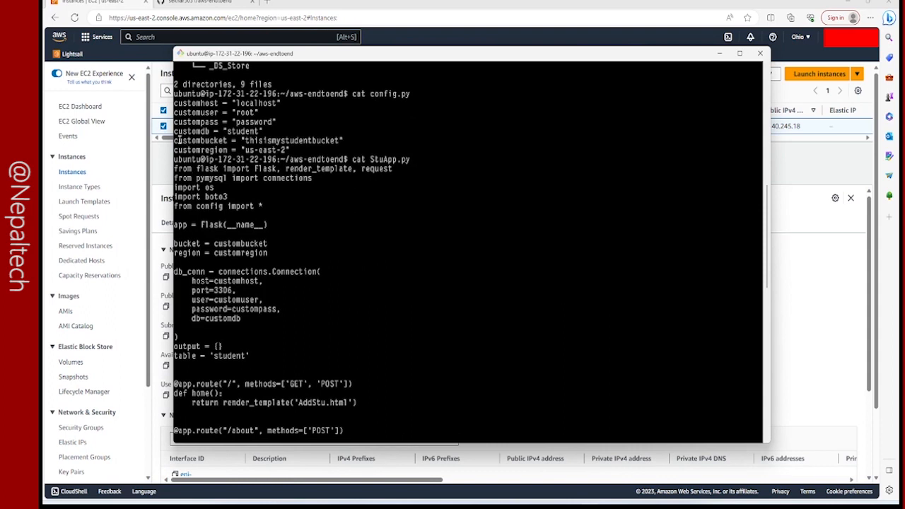
drag(175, 140, 289, 151)
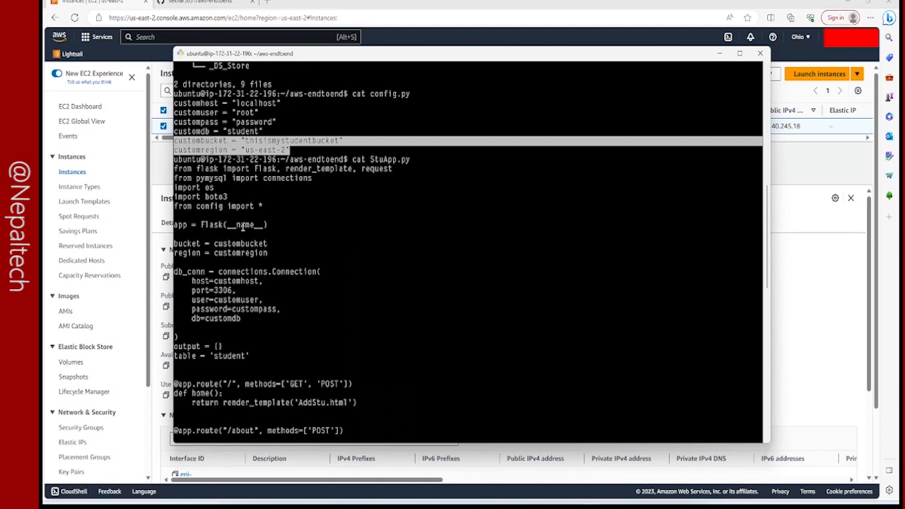
scroll(243, 227, down, 2)
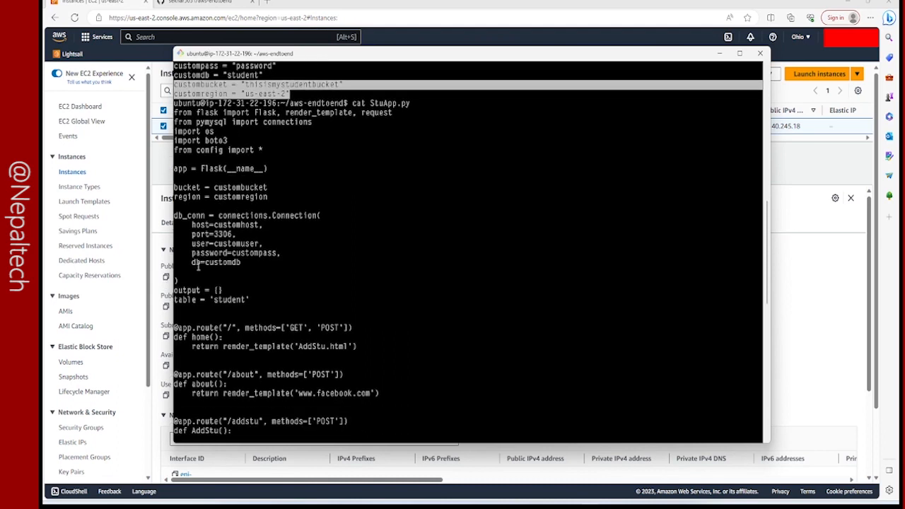
scroll(237, 243, up, 3)
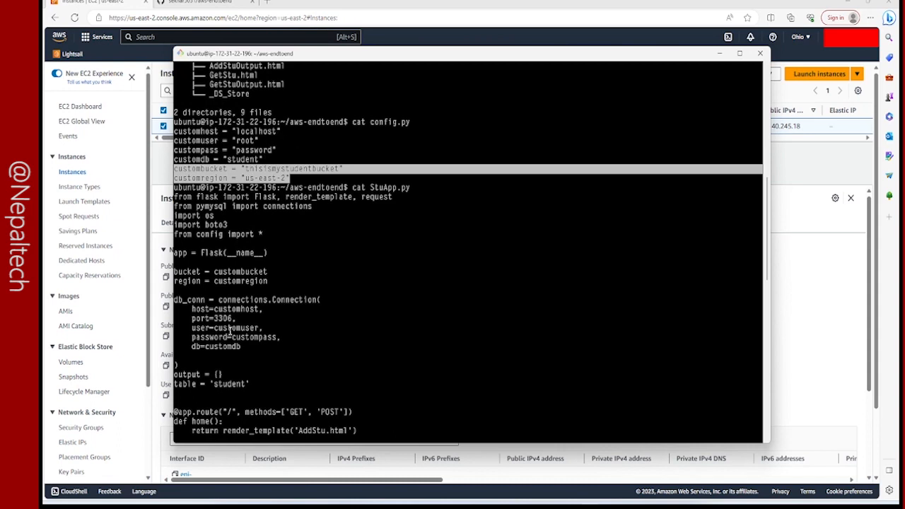
scroll(231, 330, down, 1)
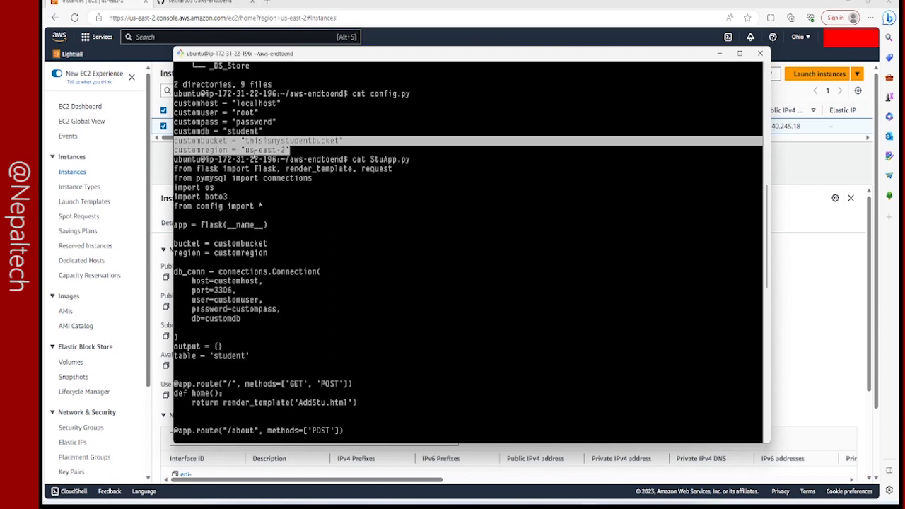
Examine the database connection and the home, about and addstu routes in StuApp.py, highlighting the /addstu path.
scroll(263, 268, down, 2)
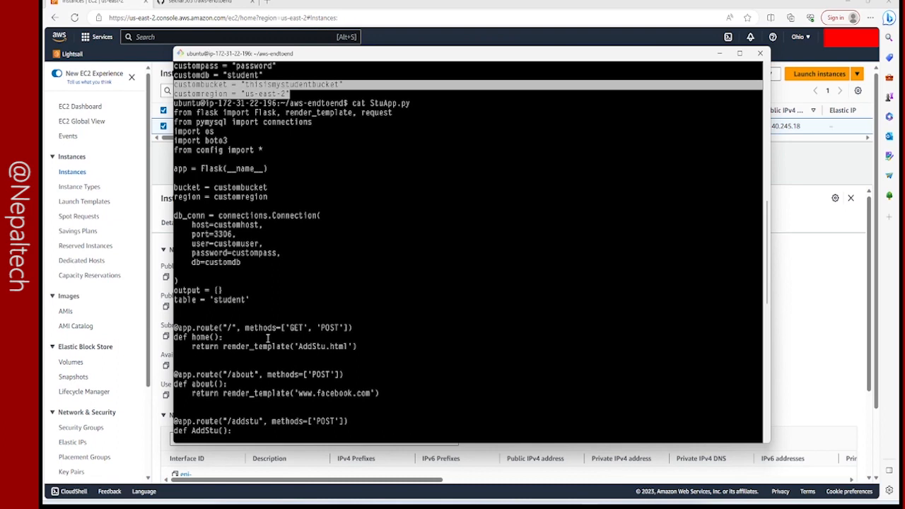
scroll(258, 316, down, 1)
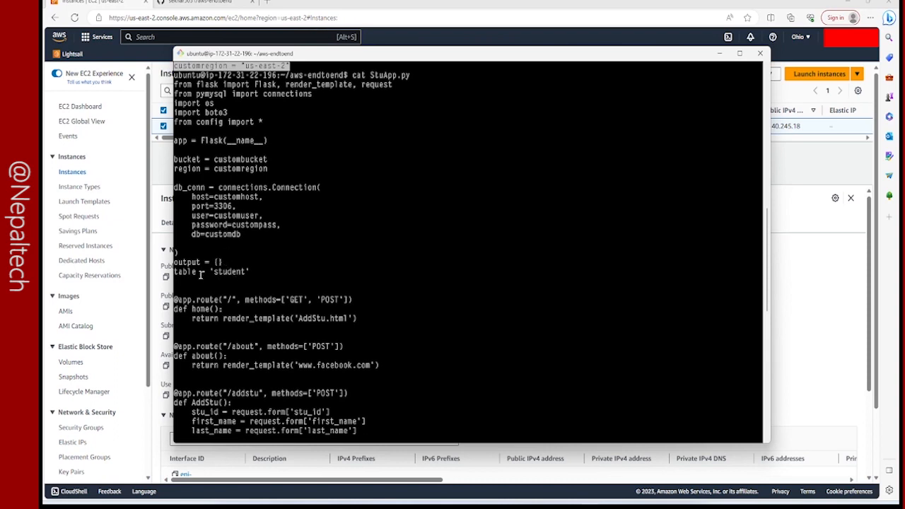
scroll(229, 275, down, 9)
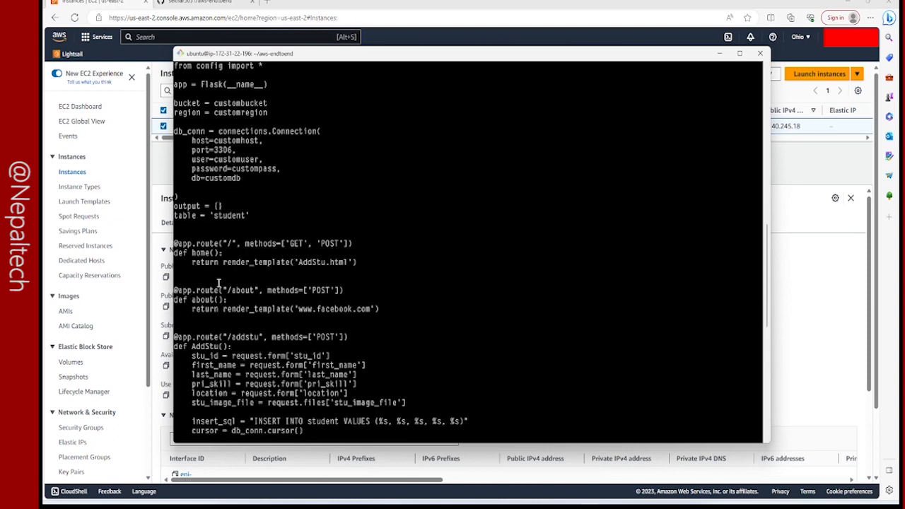
scroll(219, 282, up, 3)
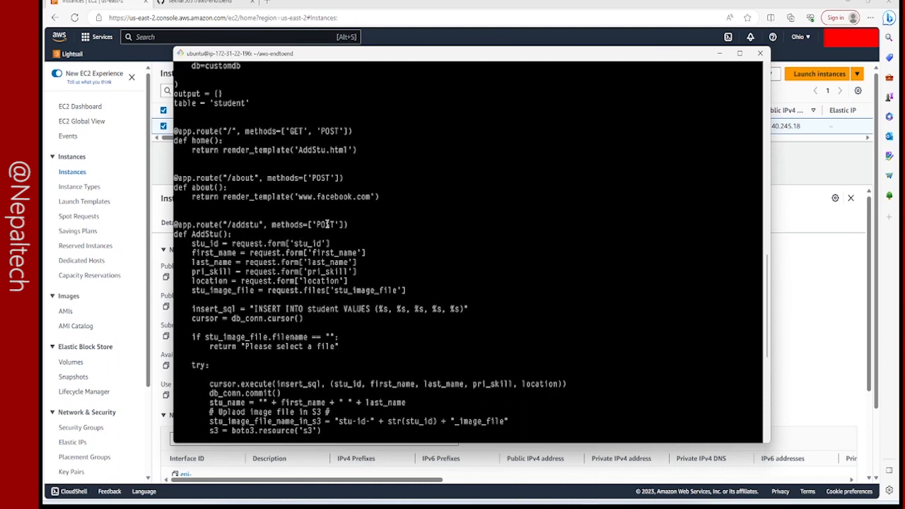
drag(227, 225, 259, 225)
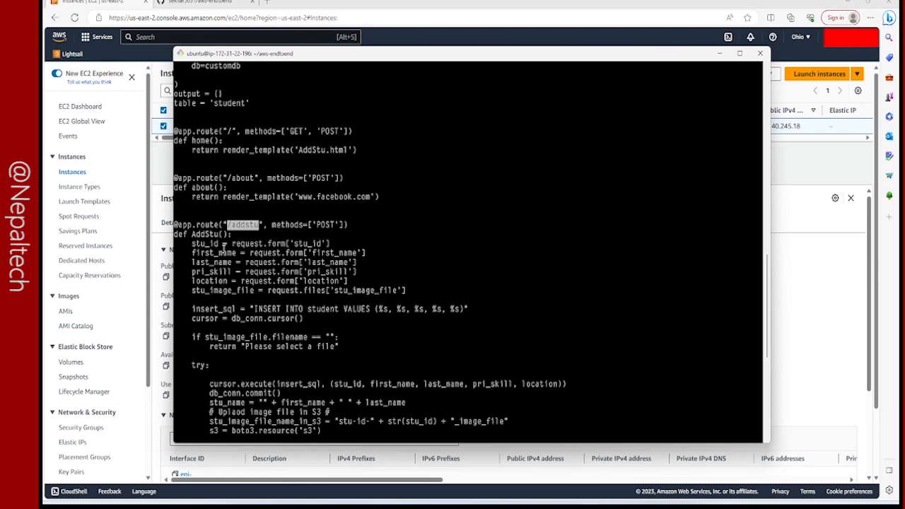
click(211, 243)
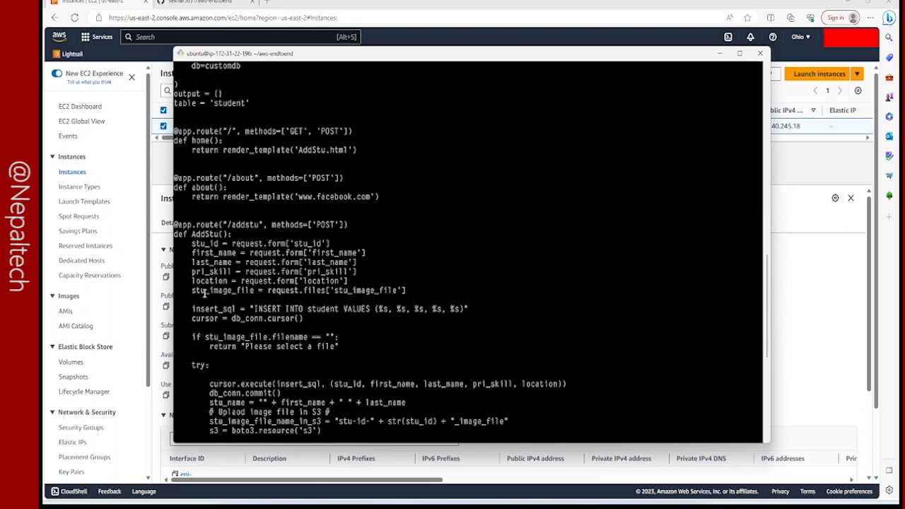
Highlight the stu_image_file assignment and the INSERT INTO student statement in the AddStu function.
drag(191, 290, 406, 290)
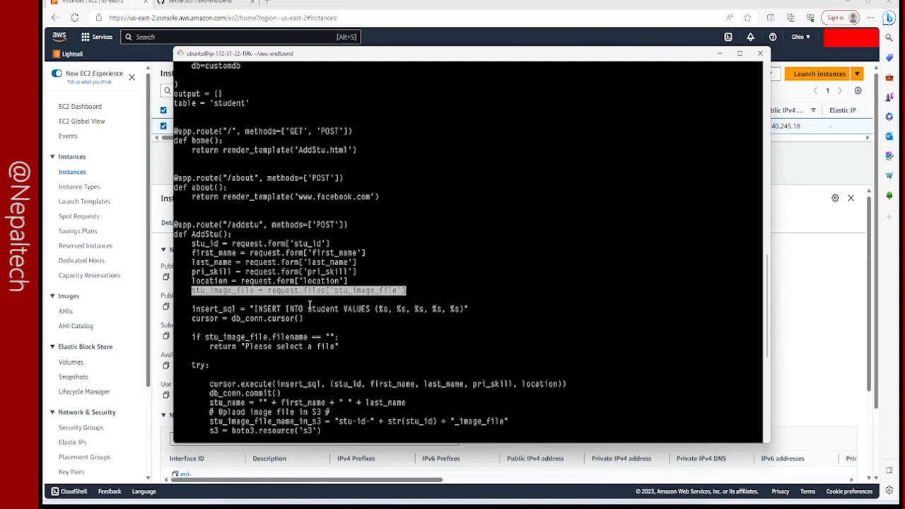
scroll(282, 328, down, 1)
drag(246, 282, 464, 280)
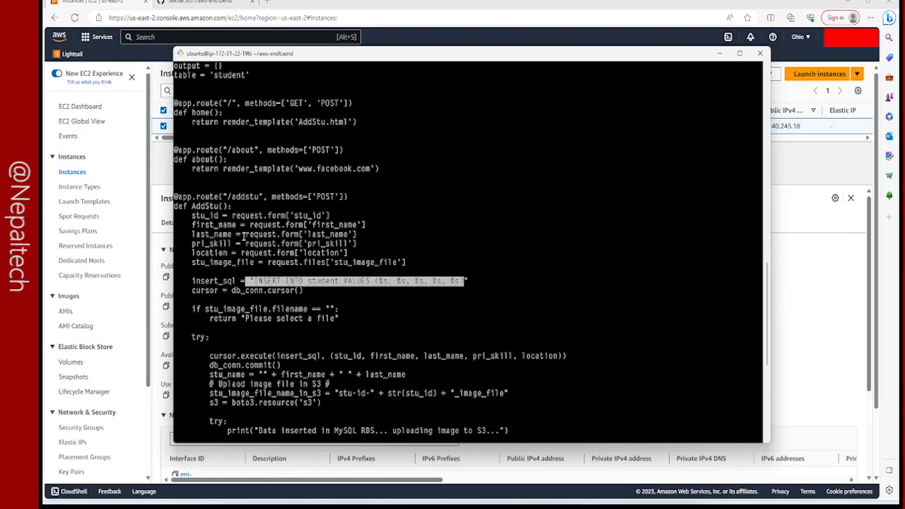
click(298, 294)
Highlight the S3 image upload block in StuApp.py and review the surrounding AddStu code.
scroll(289, 304, down, 7)
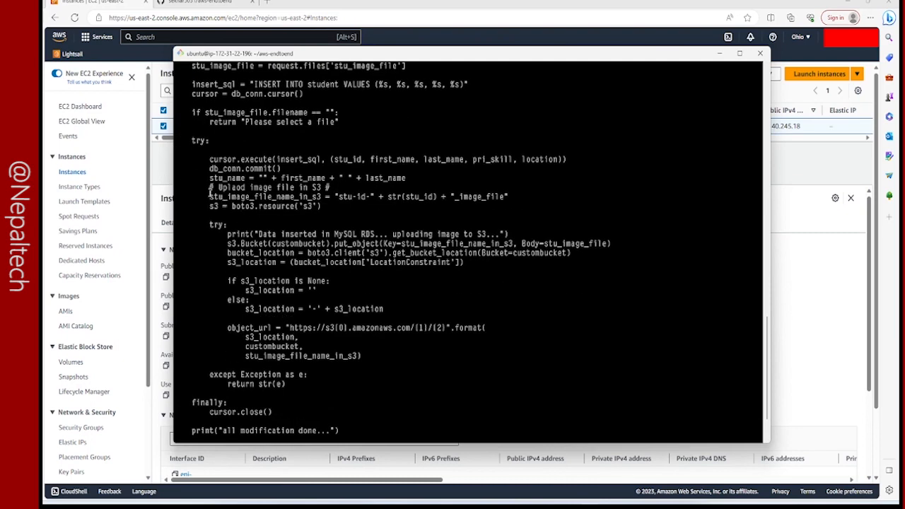
drag(208, 190, 371, 373)
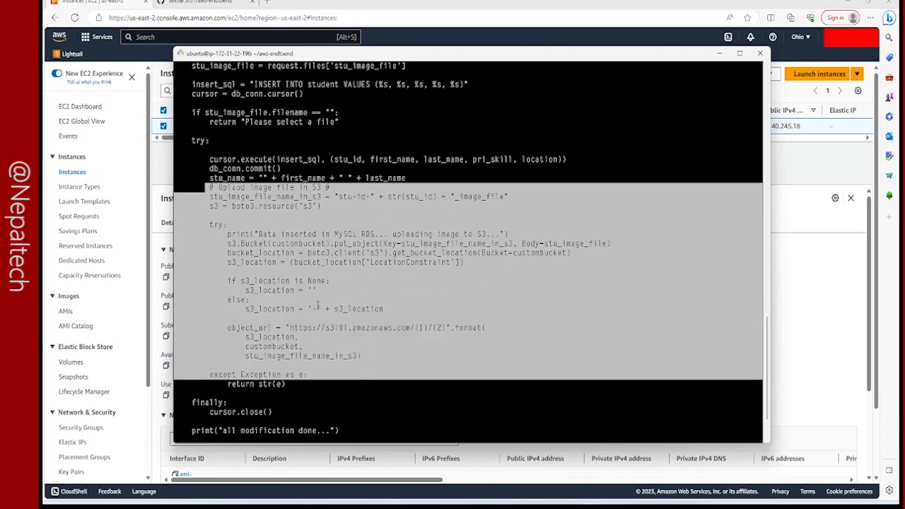
scroll(315, 306, down, 2)
scroll(354, 300, up, 3)
click(329, 286)
scroll(346, 296, up, 2)
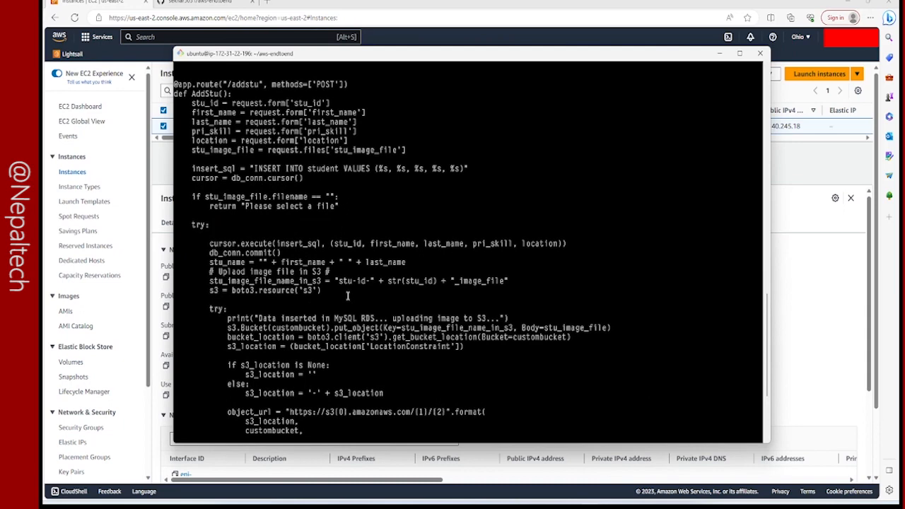
scroll(347, 295, down, 5)
Clear the terminal, return to the home directory with cd, and clear the terminal again.
text(clear)
key(Return)
text(cd)
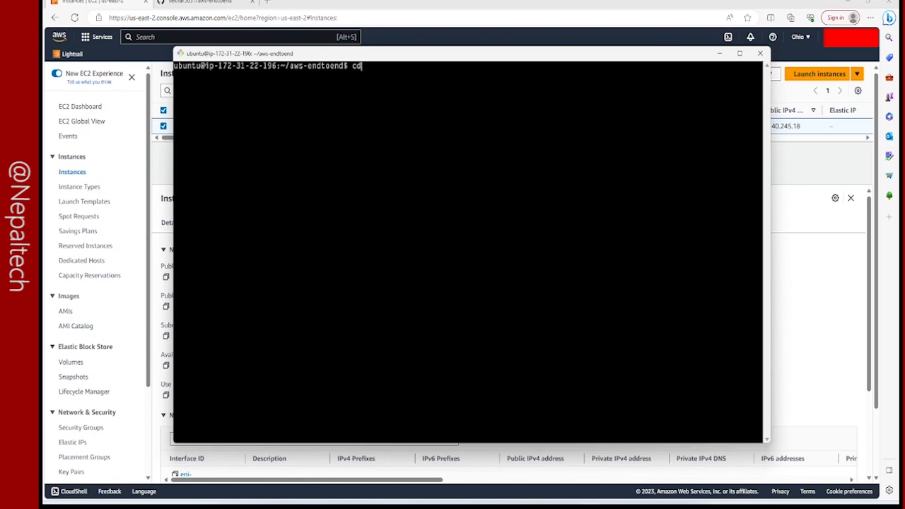
key(Return)
text(clear)
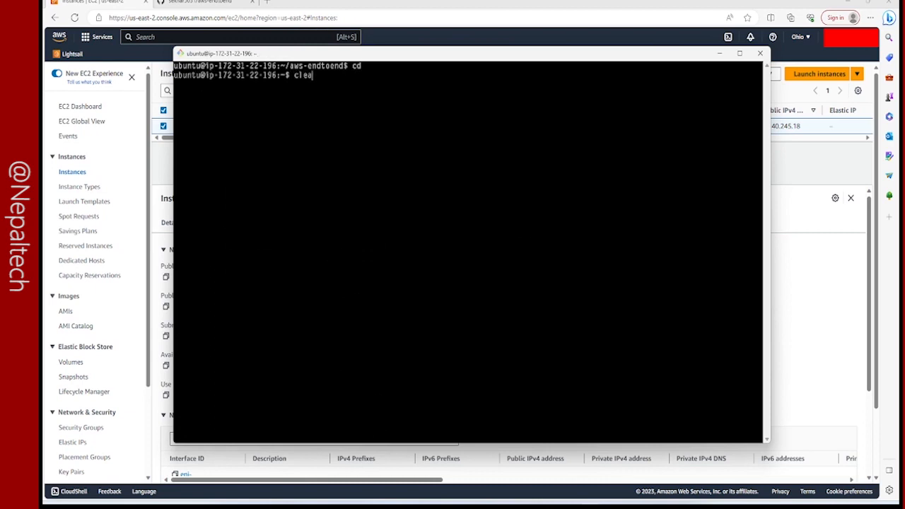
key(Return)
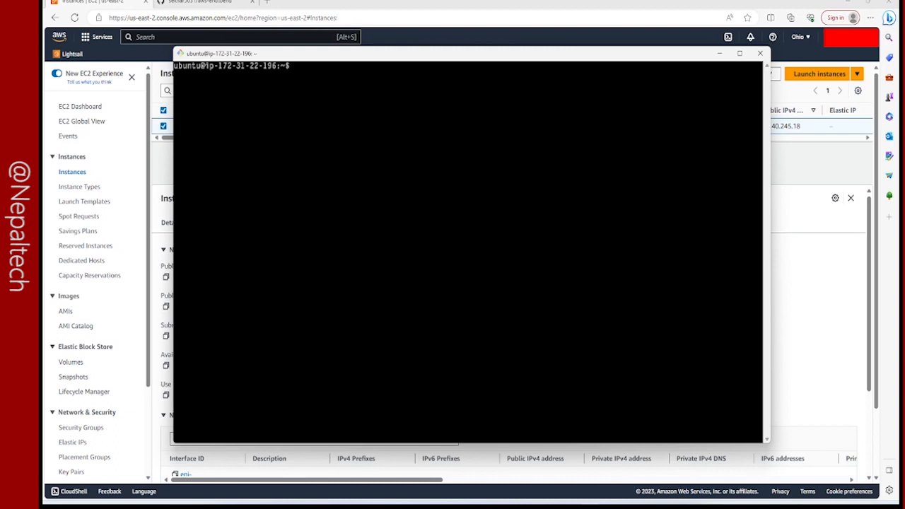
Try to install the MySQL client with sudo apt-get install mysql -client.
text(sudo apt)
key(BackSpace)
text(-get install mysql -cle)
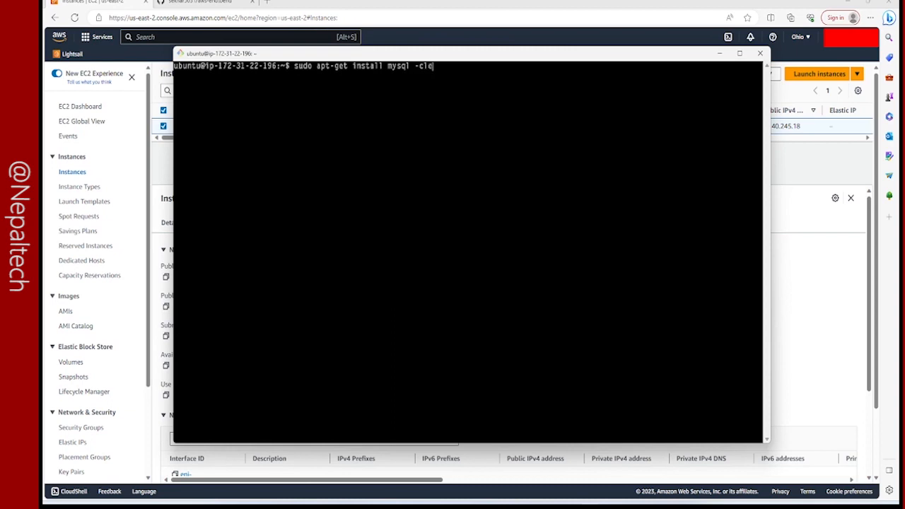
key(BackSpace)
text(ient)
key(Return)
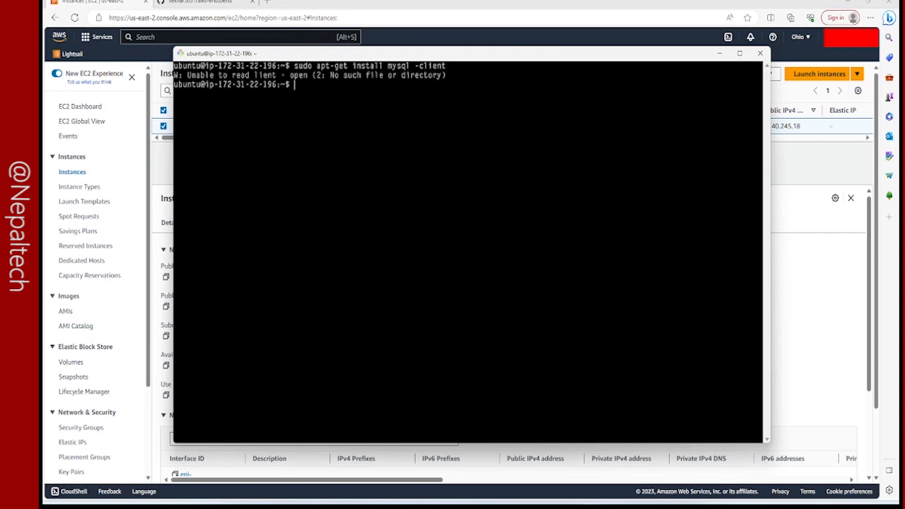
Install the MySQL client with the corrected command sudo apt-get install mysql-client and accept the installation.
key(Up)
key(Left)
key(Left)
key(Left)
key(Left)
key(Left)
key(Left)
key(Left)
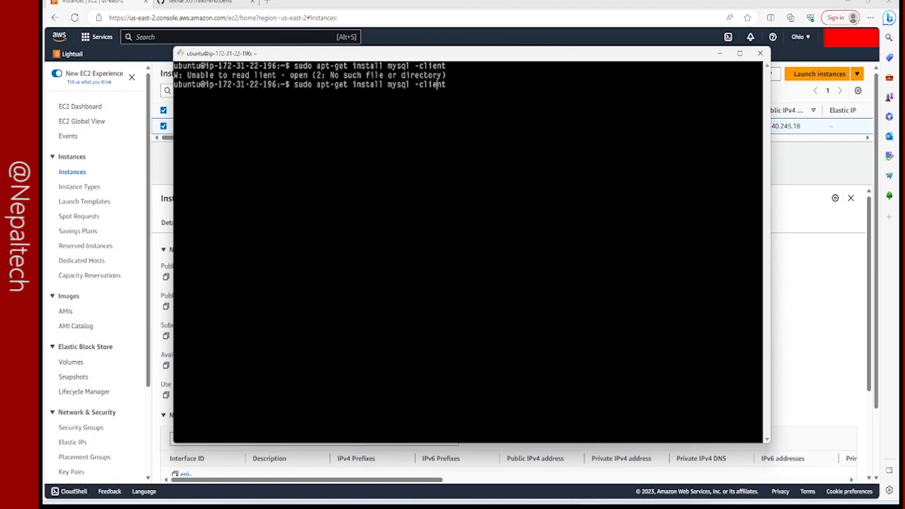
key(BackSpace)
key(Return)
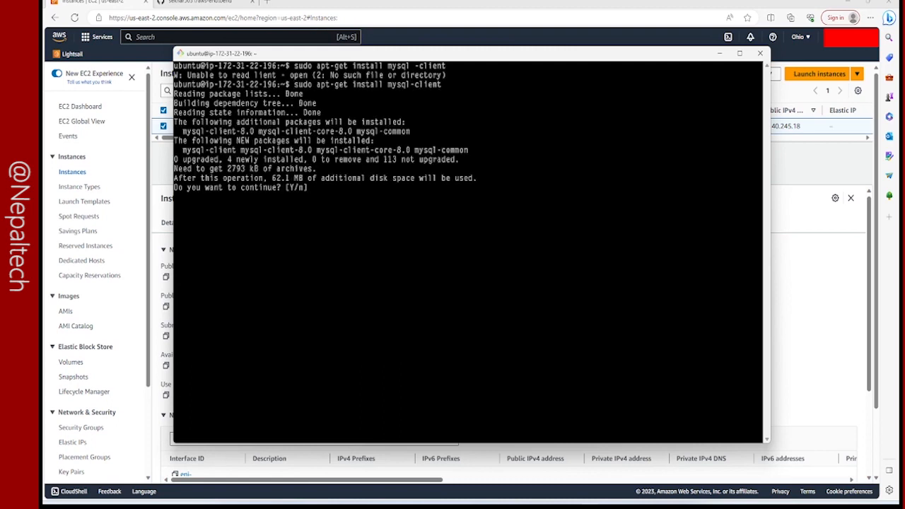
text(y)
key(Return)
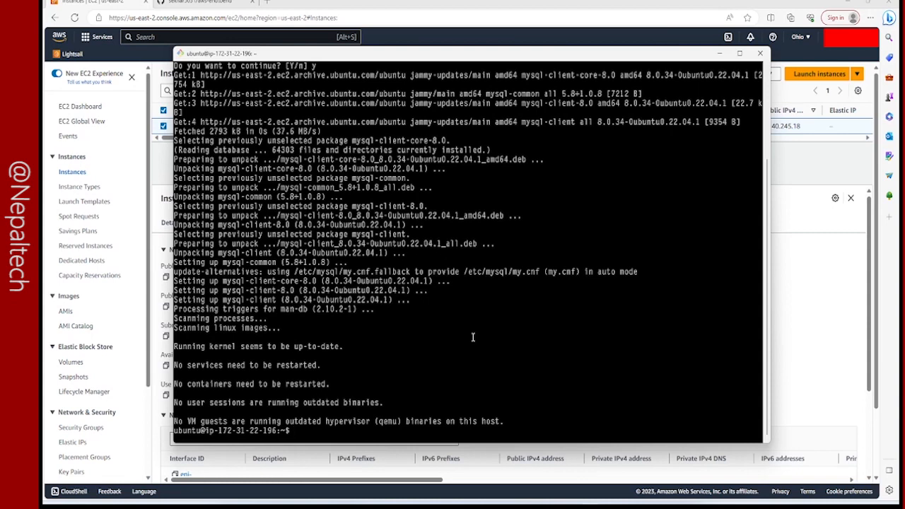
Install the MySQL server with sudo apt-get install mysql-server and accept the installation.
text(sudo)
key(BackSpace)
key(BackSpace)
key(BackSpace)
key(BackSpace)
key(BackSpace)
key(Up)
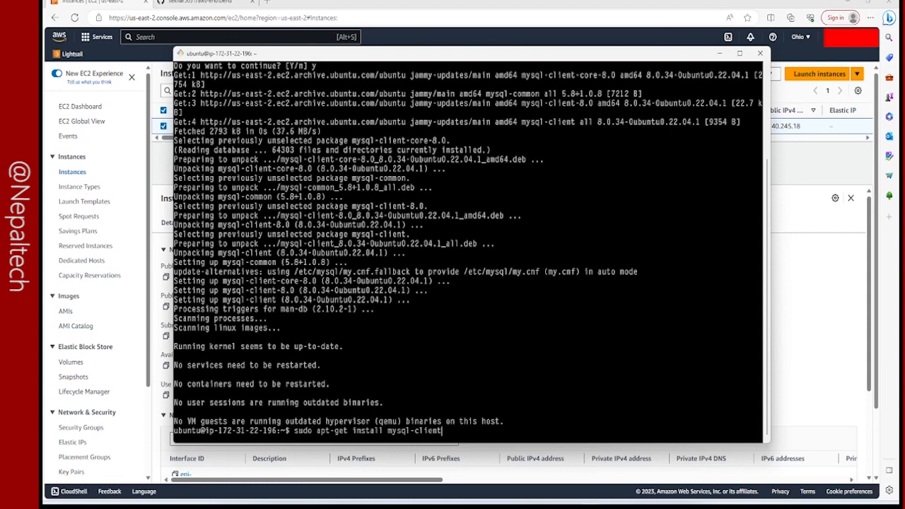
key(BackSpace)
key(BackSpace)
key(BackSpace)
key(BackSpace)
key(BackSpace)
key(BackSpace)
text(server)
key(Return)
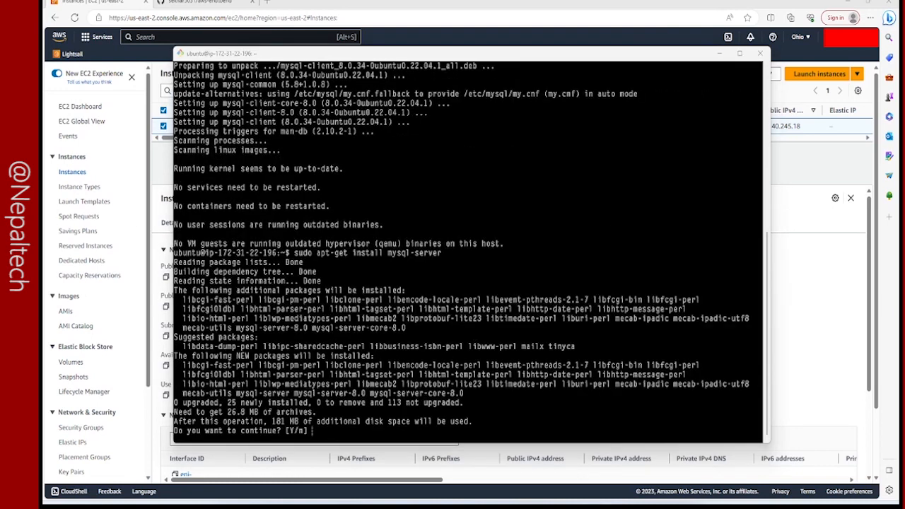
click(521, 226)
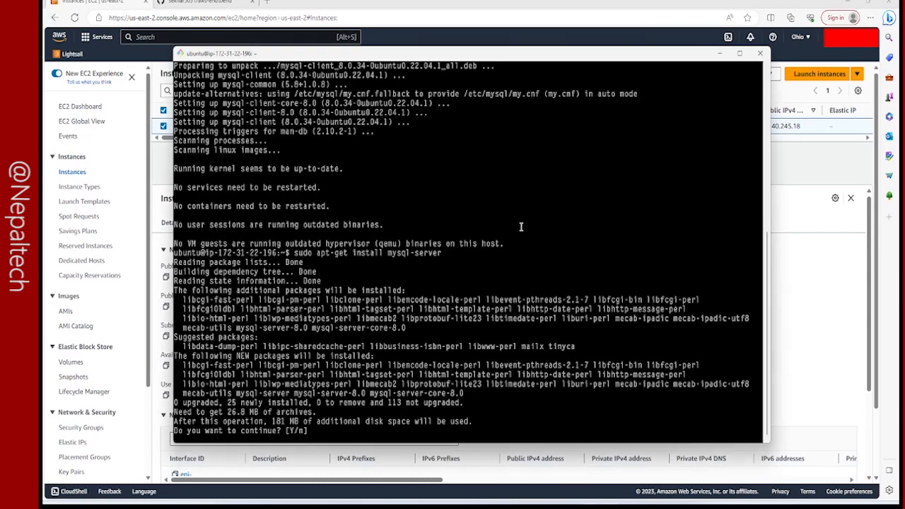
text(y)
key(Return)
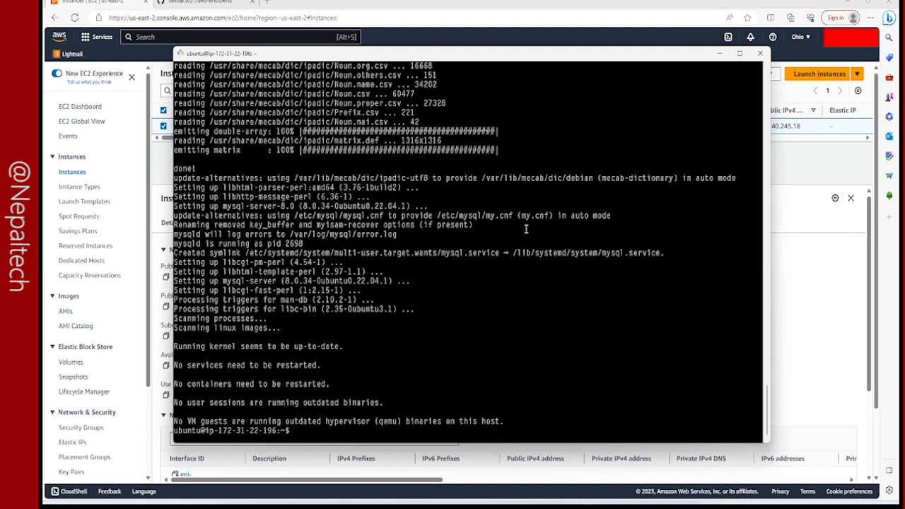
Clear the terminal, open the MySQL shell with sudo mysql, and highlight that command.
text(clear)
key(Return)
text(sudo mysql)
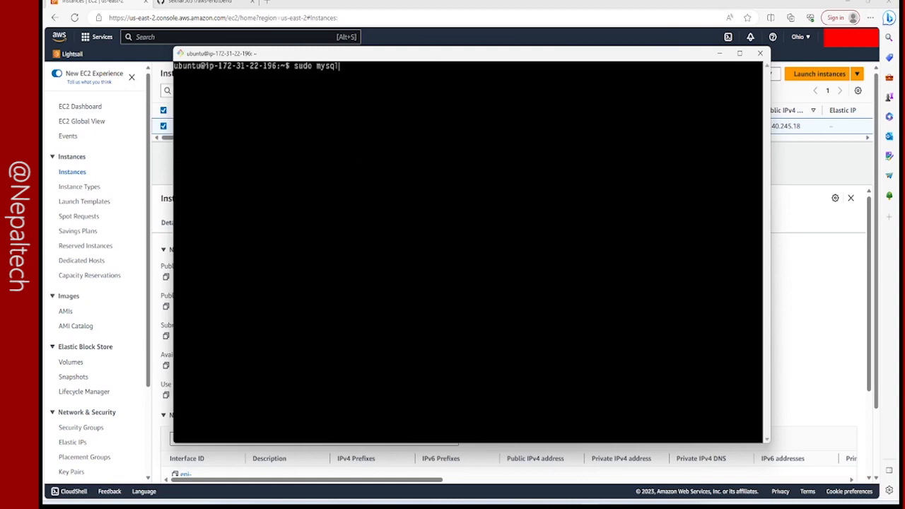
key(Return)
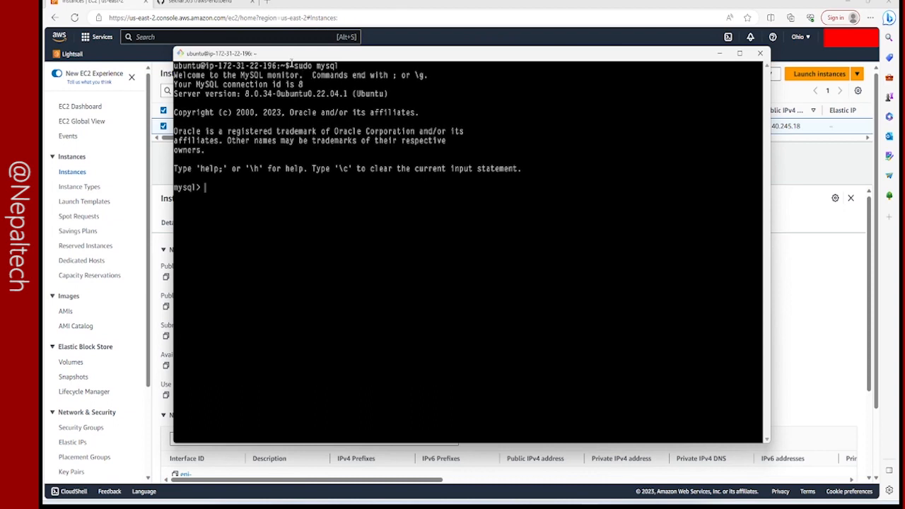
drag(295, 66, 338, 65)
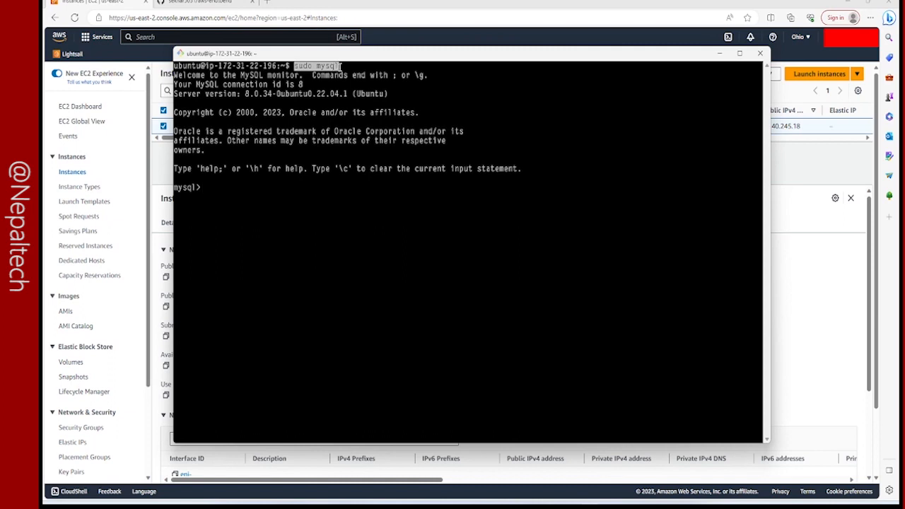
click(340, 66)
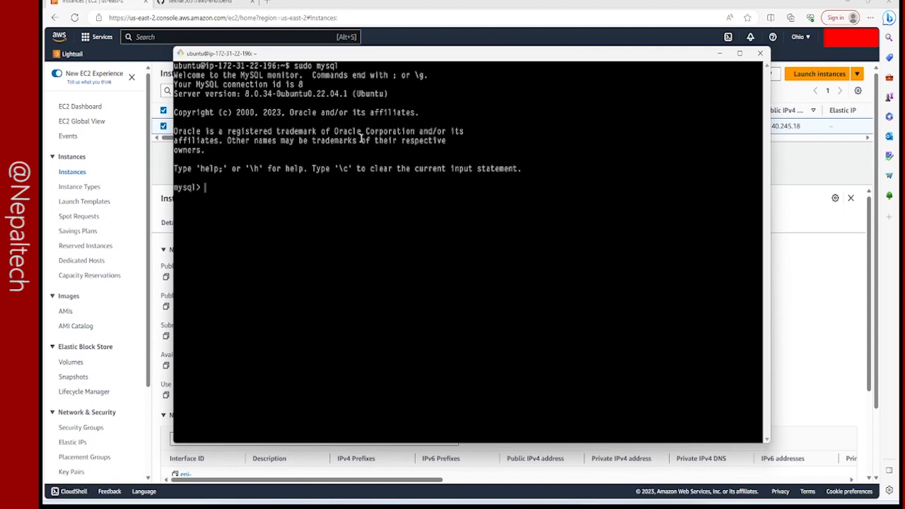
Start an ALTER USER statement for 'root'@'localhost' at the MySQL prompt, correcting the misspelled user name.
text(ALTER USER 'rott'@')
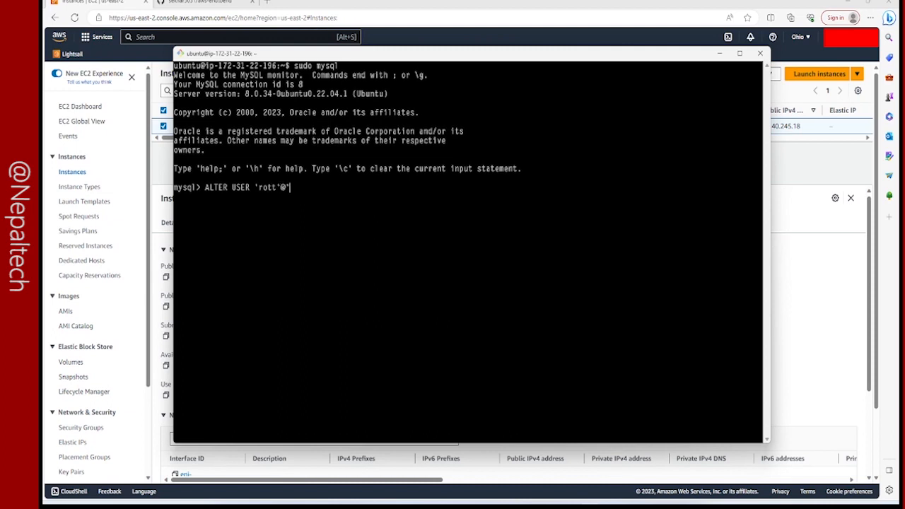
text(localhost')
key(Left)
key(Left)
key(Left)
key(Left)
key(Left)
key(Left)
key(Left)
key(Left)
key(Left)
key(Left)
key(Left)
key(Left)
key(Left)
key(Left)
key(Left)
key(Left)
key(Left)
key(Left)
key(Right)
key(Right)
key(Right)
key(BackSpace)
text(o)
key(Right)
key(Right)
key(Right)
key(Right)
key(Right)
key(Right)
key(Right)
key(Right)
key(Right)
key(Right)
key(Right)
key(Right)
key(Right)
key(Right)
key(BackSpace)
Continue the ALTER USER statement with IDENTIFIED WITH mysql_native_password BY, followed by the root password.
text(IDENTIFIEND)
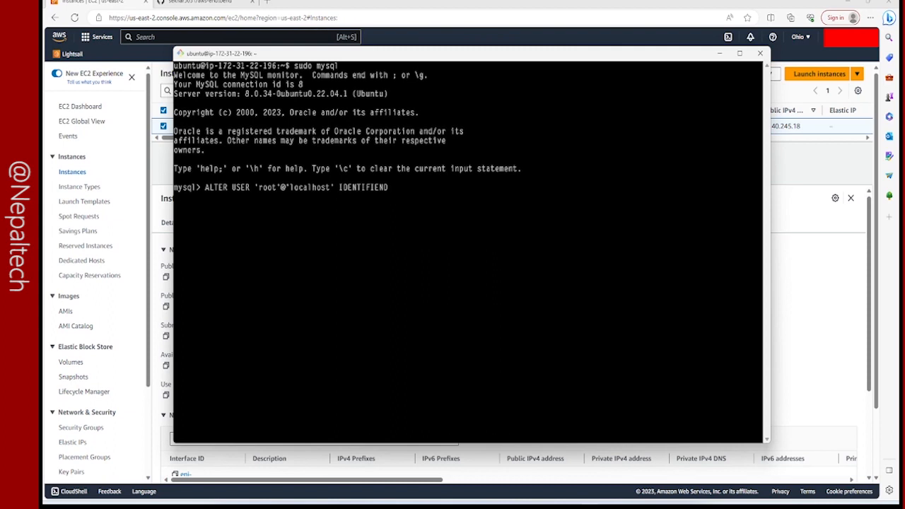
key(BackSpace)
key(BackSpace)
key(BackSpace)
text(D B)
key(BackSpace)
text(WITH M)
key(BackSpace)
text(mysql_native_password BY ;password')
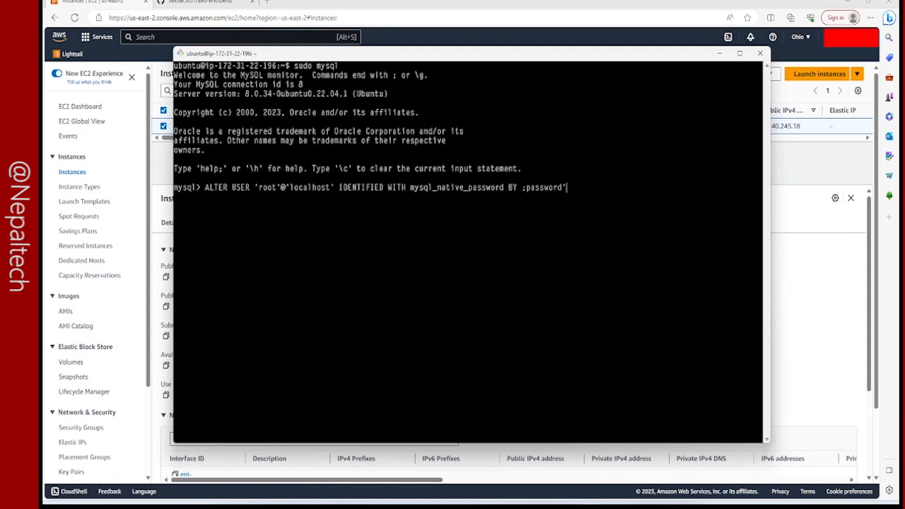
Correct the opening single quote before the password, end the ALTER USER statement with a semicolon, and run it.
key(Left)
key(Left)
key(Left)
key(Left)
key(Left)
key(Left)
key(Left)
key(Left)
key(Left)
key(Left)
key(Right)
key(BackSpace)
text(')
key(Right)
key(Right)
key(Right)
key(Right)
key(Right)
key(Right)
key(Right)
key(Right)
key(Right)
key(BackSpace)
text(;)
key(Return)
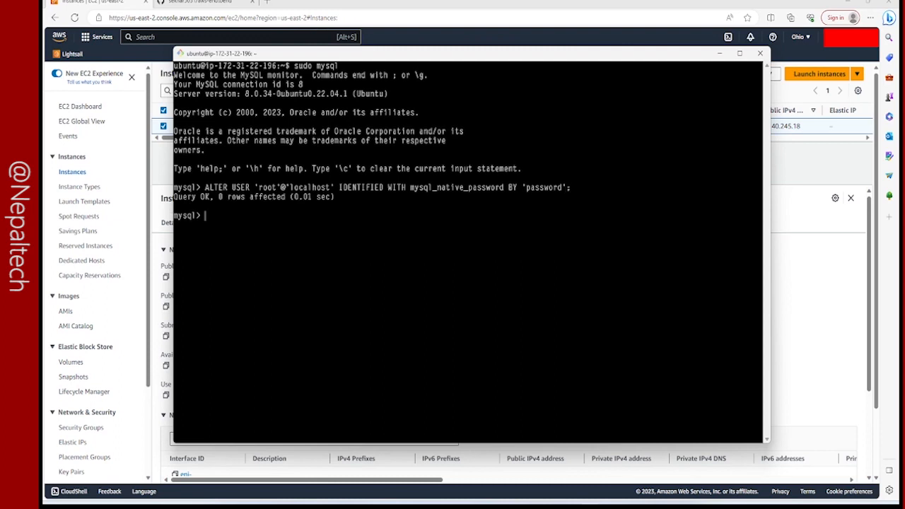
Exit the MySQL shell and try to reopen it with sudo mysql without a password.
text(exit)
key(Return)
key(Up)
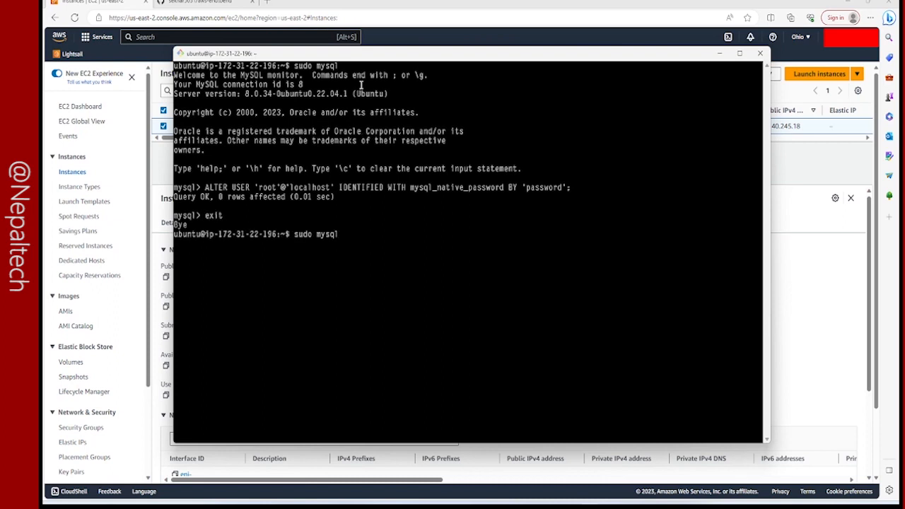
drag(292, 66, 338, 66)
click(426, 222)
key(Return)
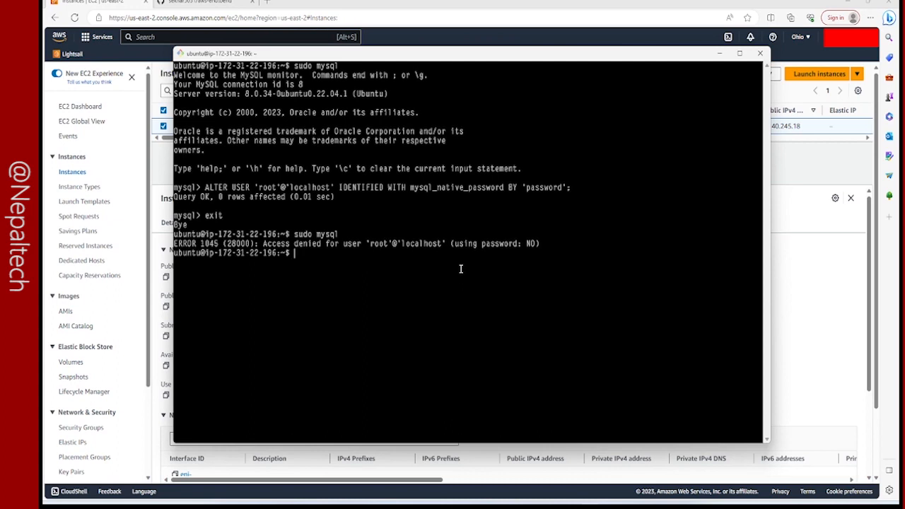
Test the root login with sudo mysql -u root -p and the root password, and exit the MySQL shell.
key(Up)
text(-u root -p)
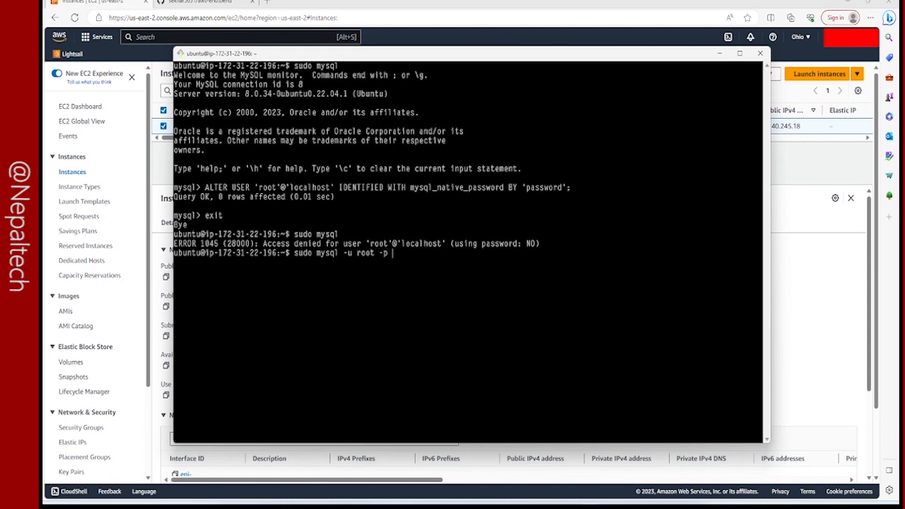
key(Return)
key(Return)
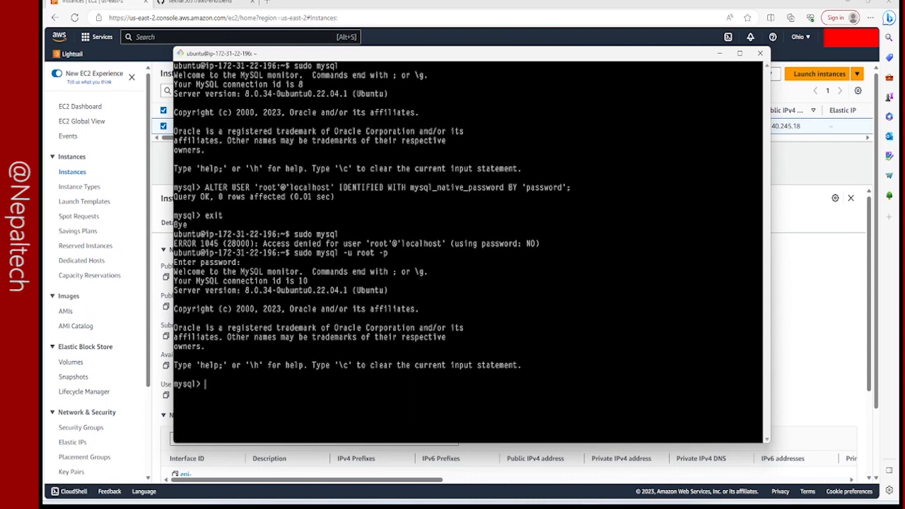
text(exit)
key(Return)
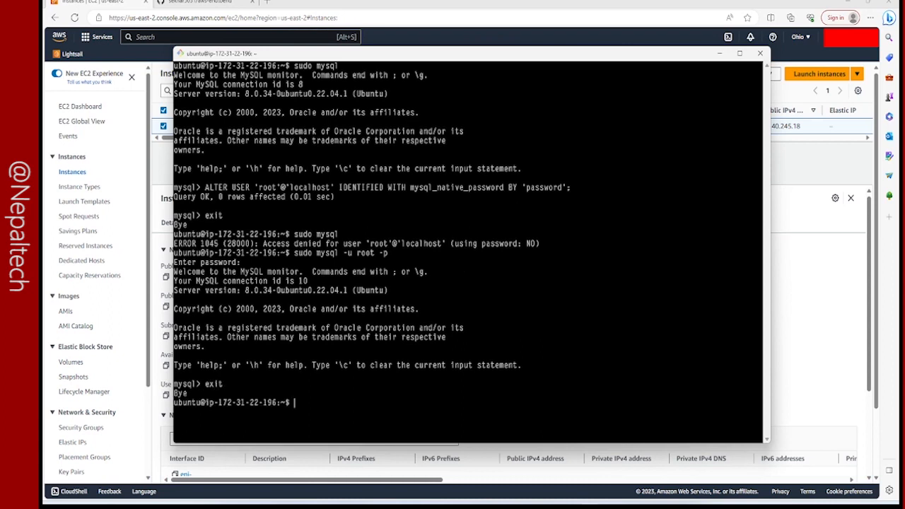
Clear the terminal, change into the aws-endtoend directory, and list its files.
text(clear)
key(Return)
text(cd a)
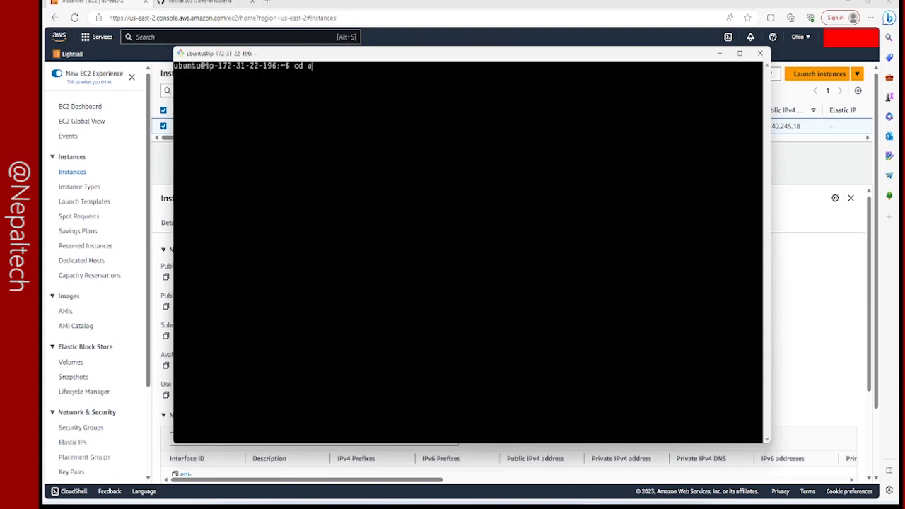
key(Tab)
key(Return)
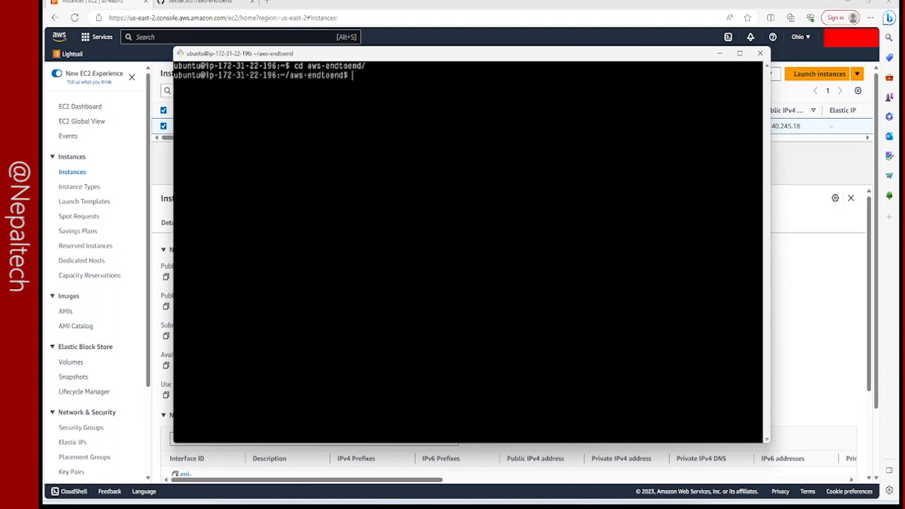
text(l)
key(Return)
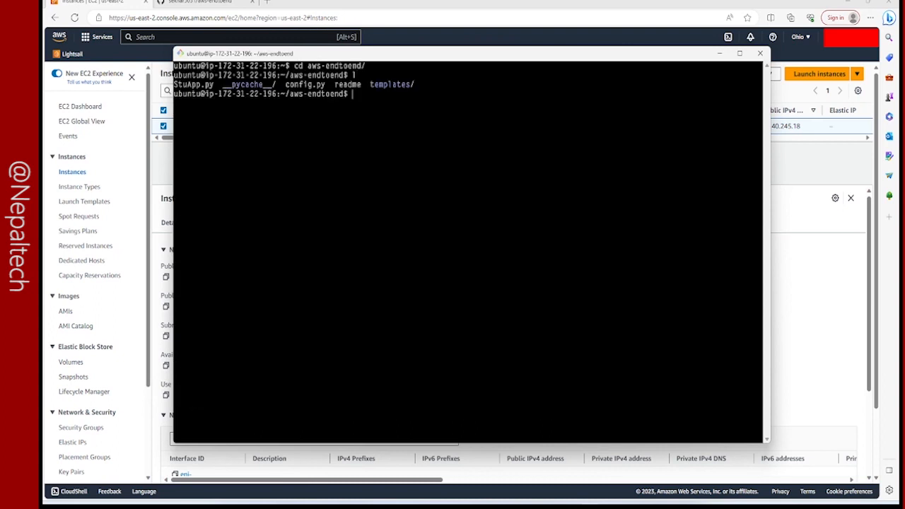
Edit config.py in nano to set customdb to "studentdb-prod" and save the file.
text(nano config.py)
key(Return)
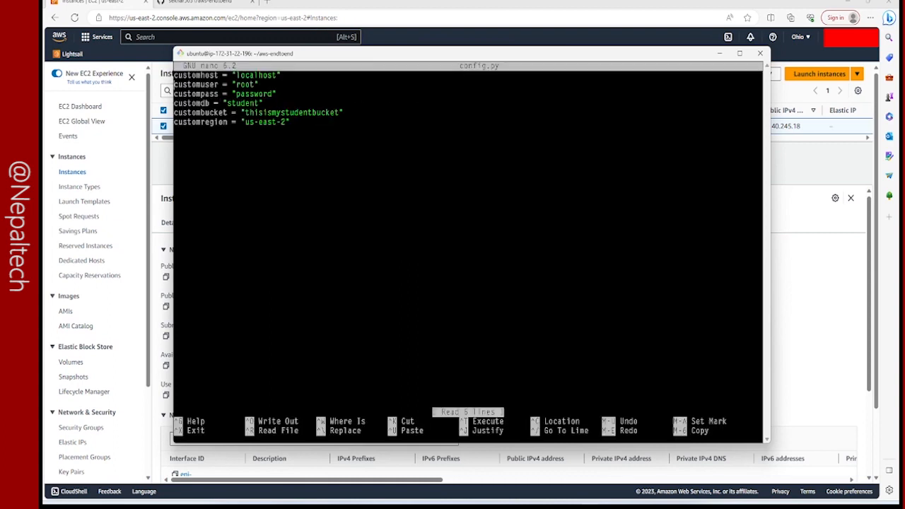
key(End)
key(Down)
key(Down)
key(Down)
key(Left)
text(db)
key(Left)
text(-prod)
key(ctrl+x)
key(y)
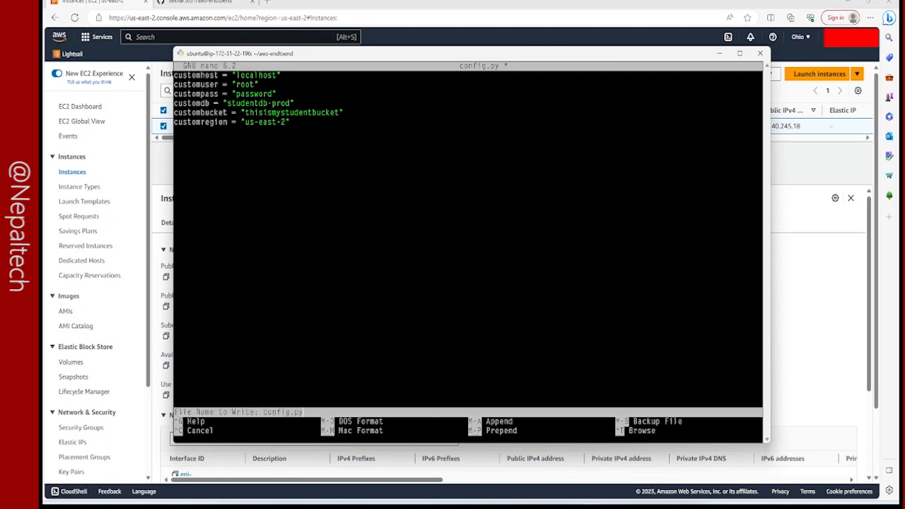
key(Return)
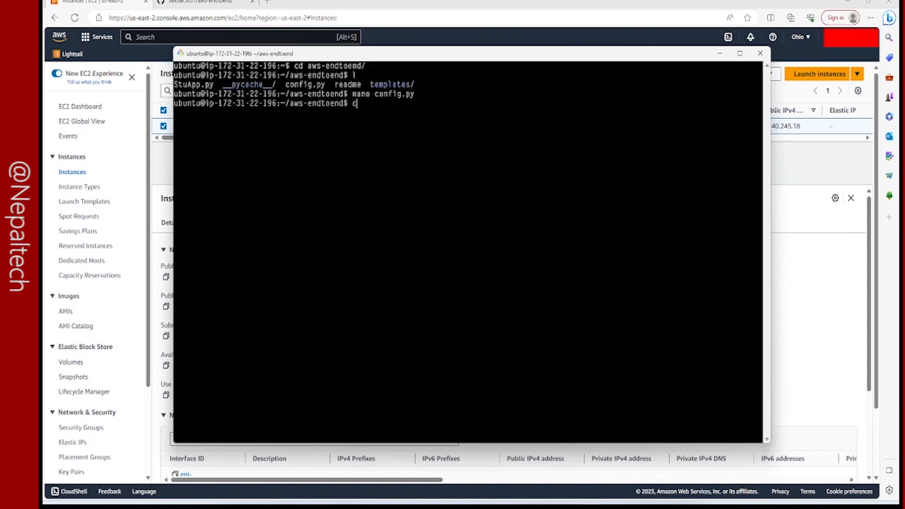
Log in to MySQL as root with sudo mysql -u root -p and the root password.
key(Up)
key(Down)
text(l)
key(Up)
key(Up)
key(Up)
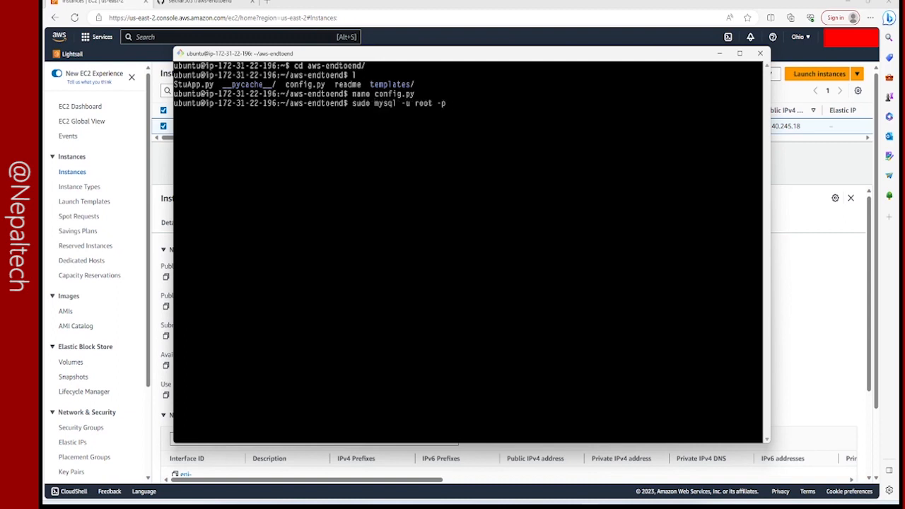
key(Return)
key(Return)
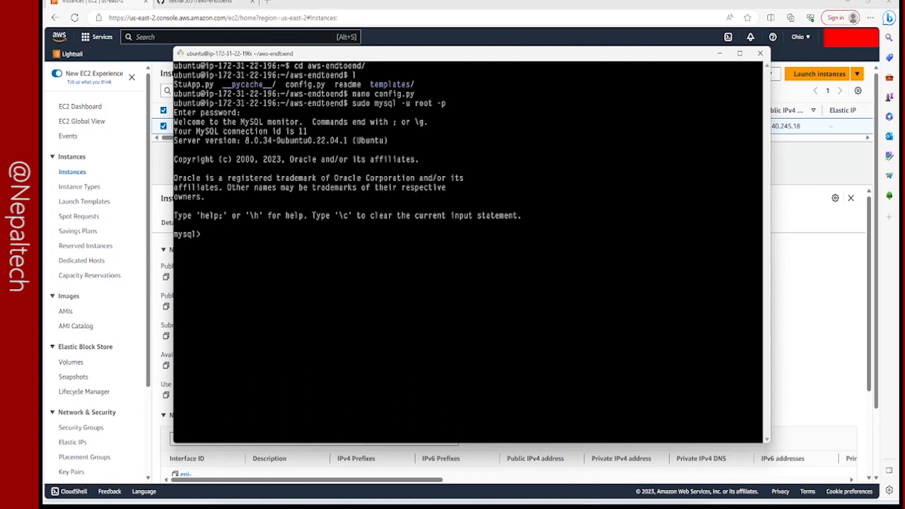
List the existing MySQL databases with show databases;.
text(show databases;)
key(Return)
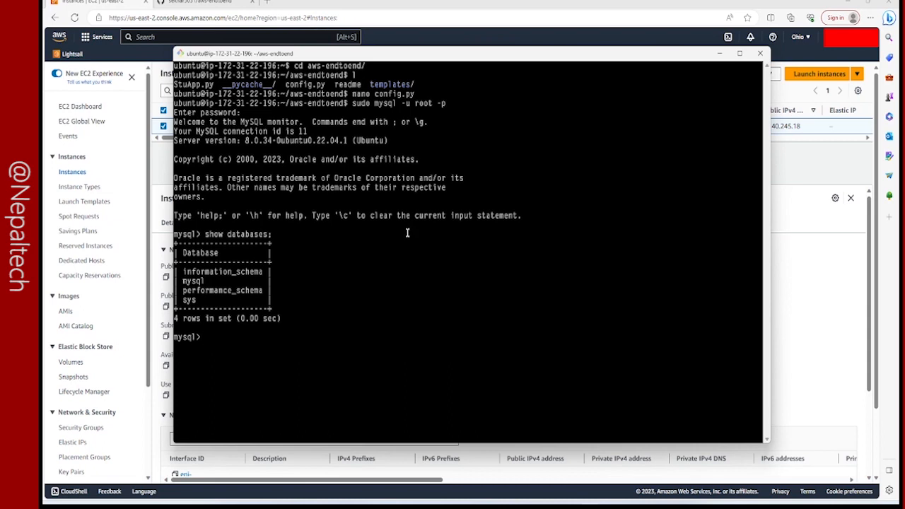
Create a database named studentdb_prod.
text(show)
key(BackSpace)
key(BackSpace)
key(BackSpace)
key(BackSpace)
text(create database student)
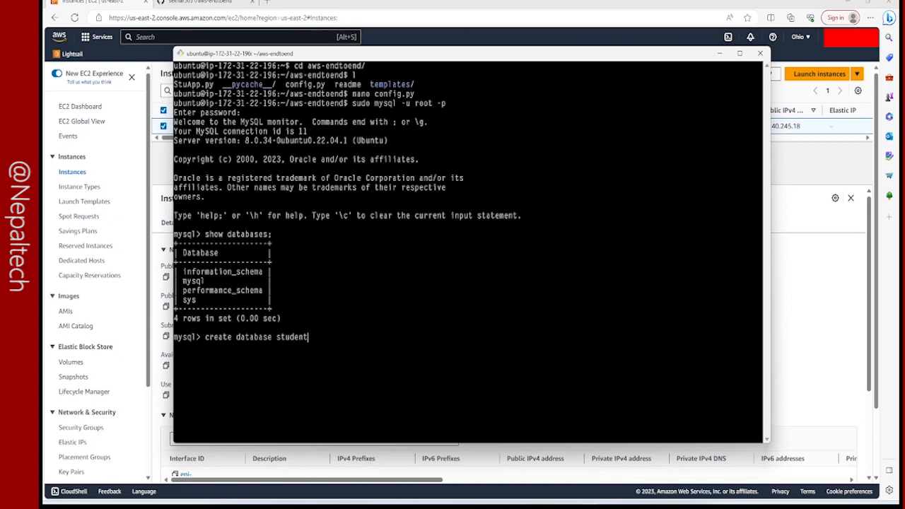
text(db_prod;)
key(Return)
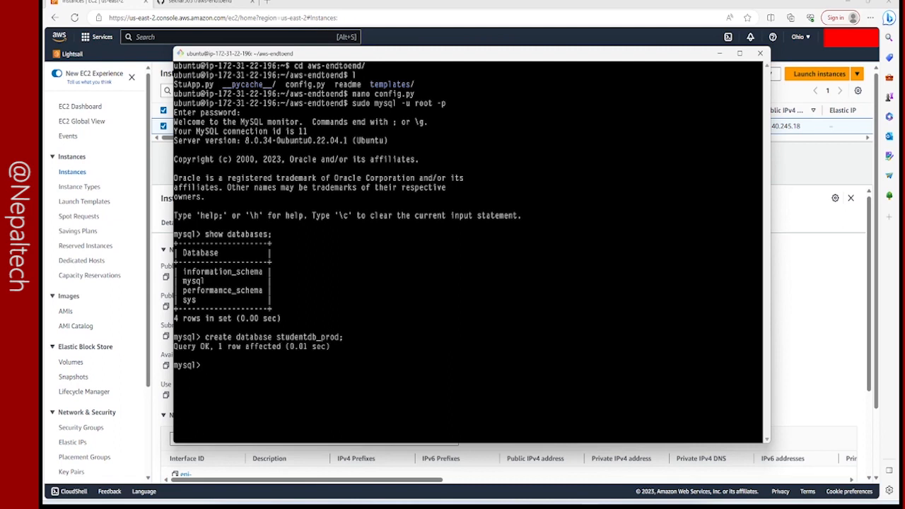
List the databases again and highlight the studentdb_prod entry.
key(Up)
key(Up)
key(Return)
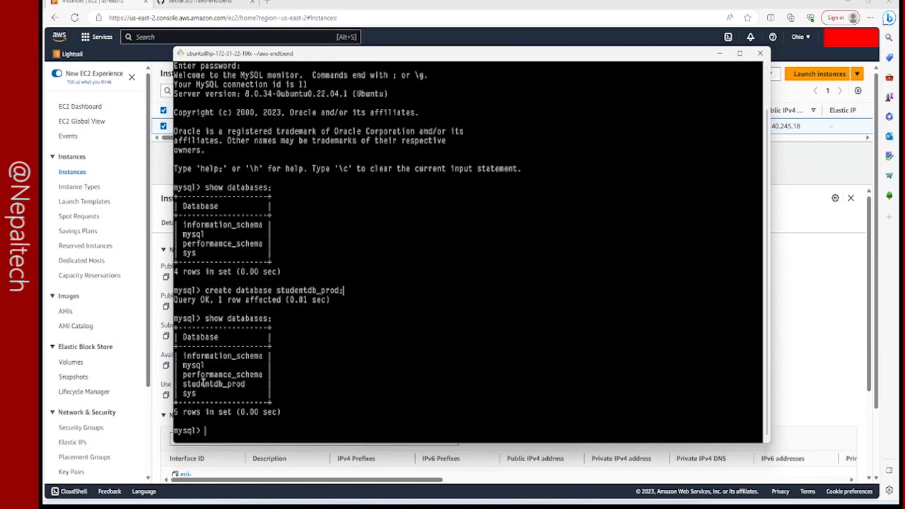
drag(183, 383, 241, 385)
click(304, 370)
Make studentdb_prod the active database with the use statement.
text(use studentdb_prod;)
key(Return)
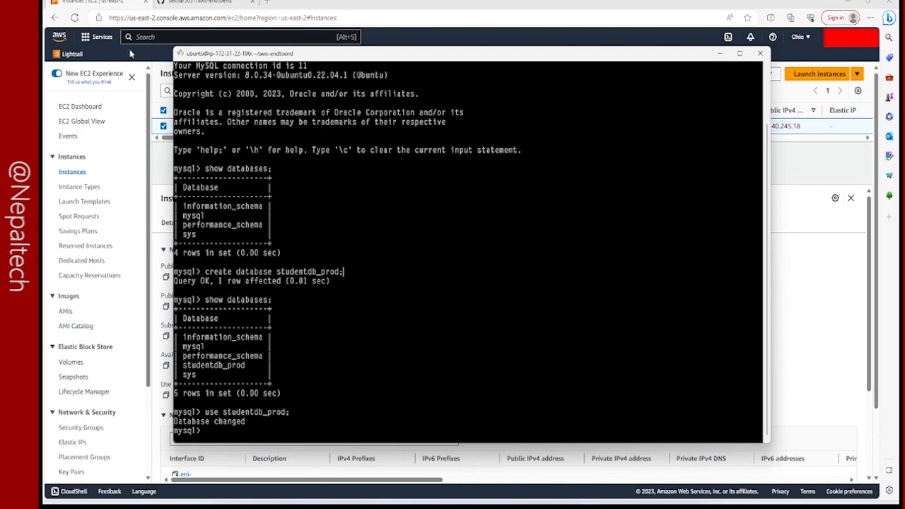
Switch to the aws-endtoend repository on GitHub and open StuApp.py.
click(175, 5)
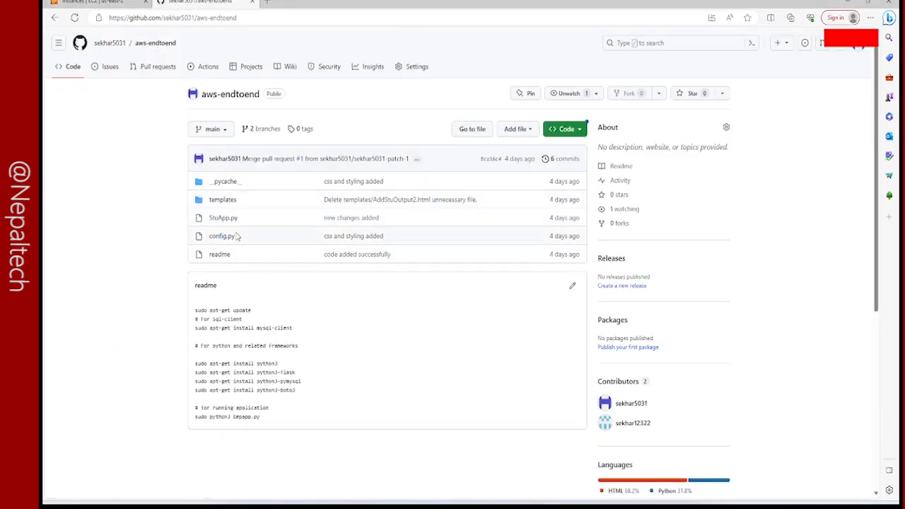
click(227, 210)
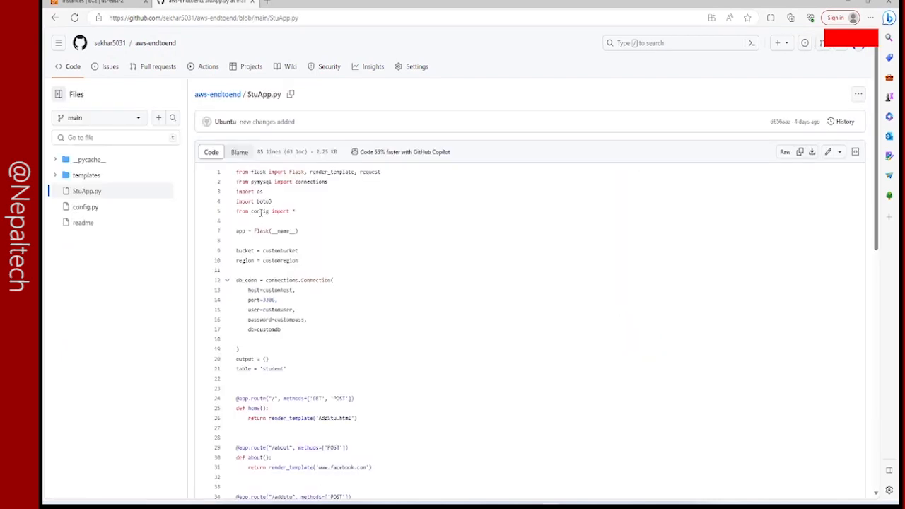
Highlight the form fields read in the AddStu function and the student table name in StuApp.py.
scroll(269, 362, down, 3)
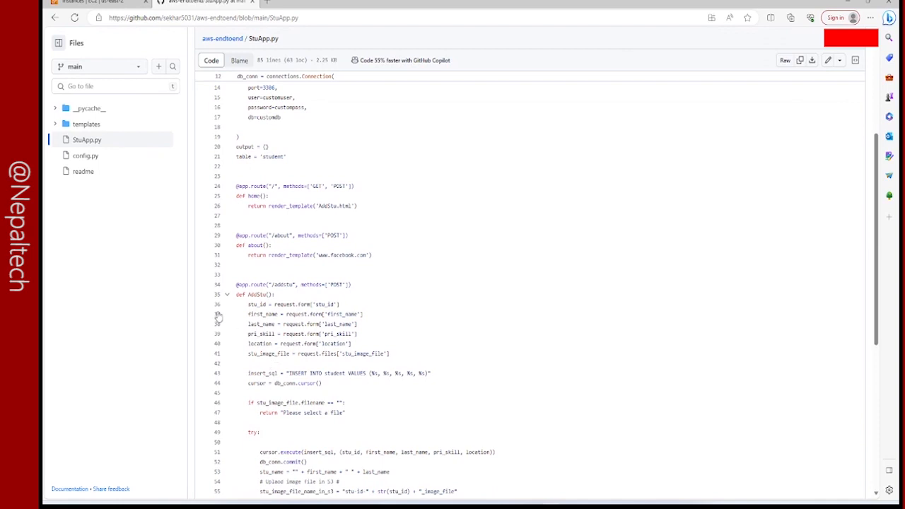
drag(249, 304, 273, 338)
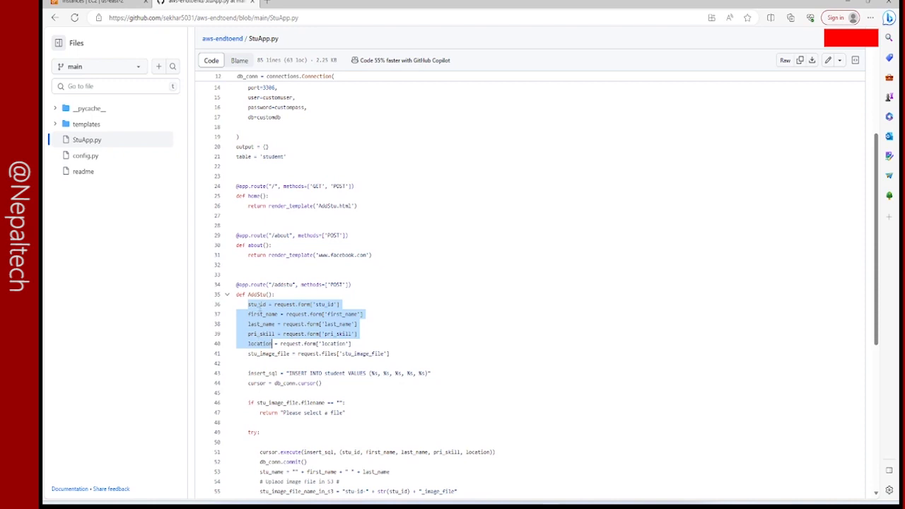
click(276, 160)
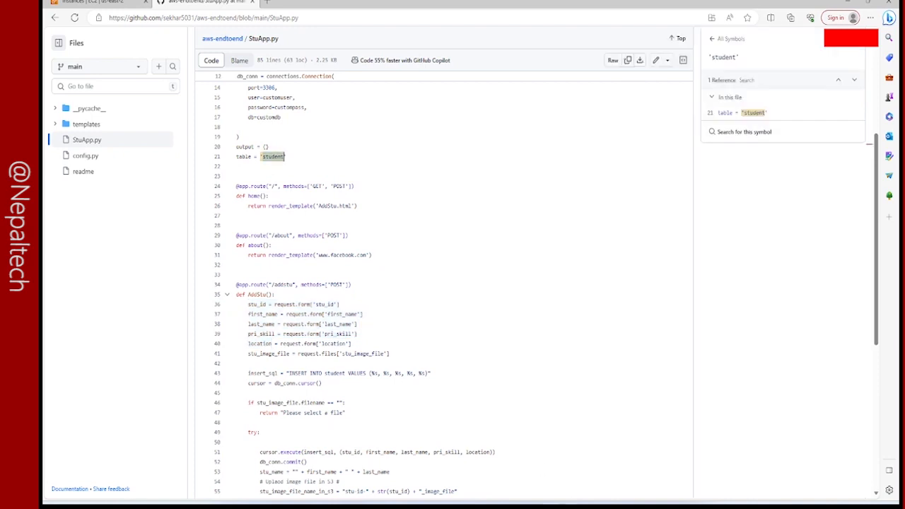
Switch to the MySQL terminal, begin a create table statement for student, and reposition the window to expose the code's field names.
key(alt+Tab)
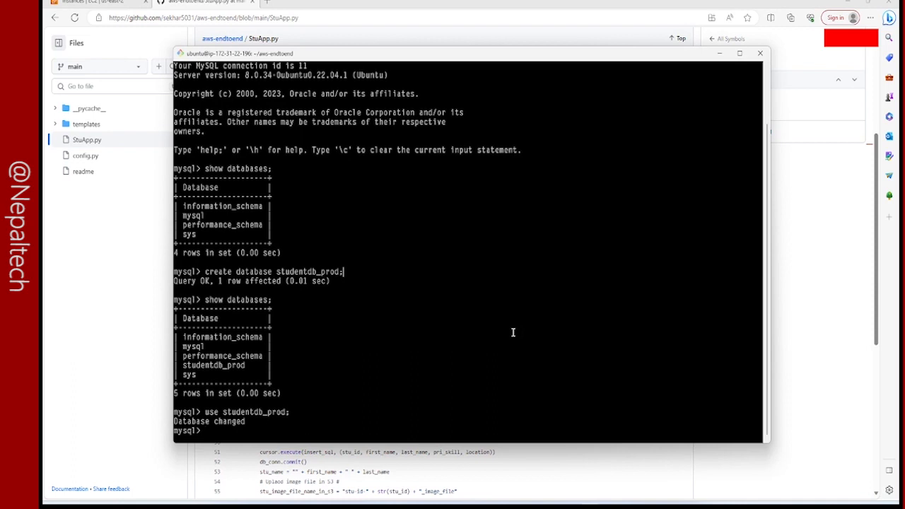
text(create table student()
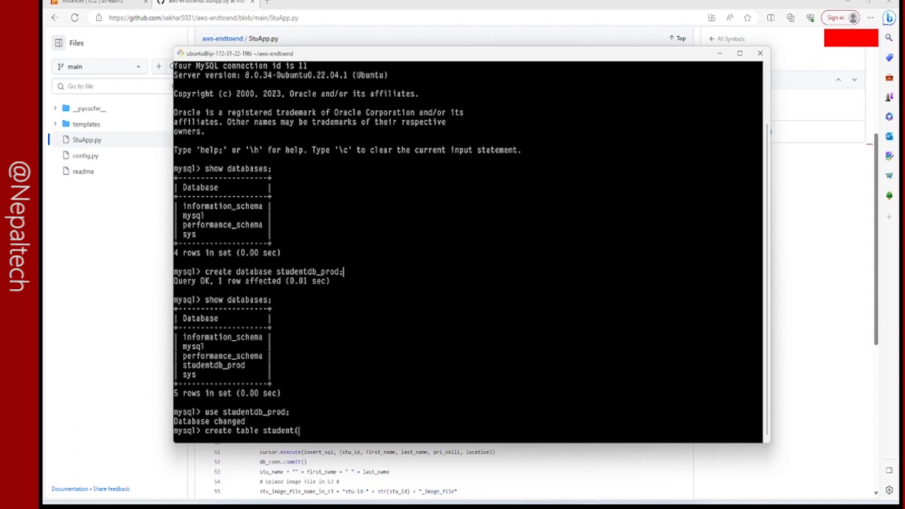
key(Return)
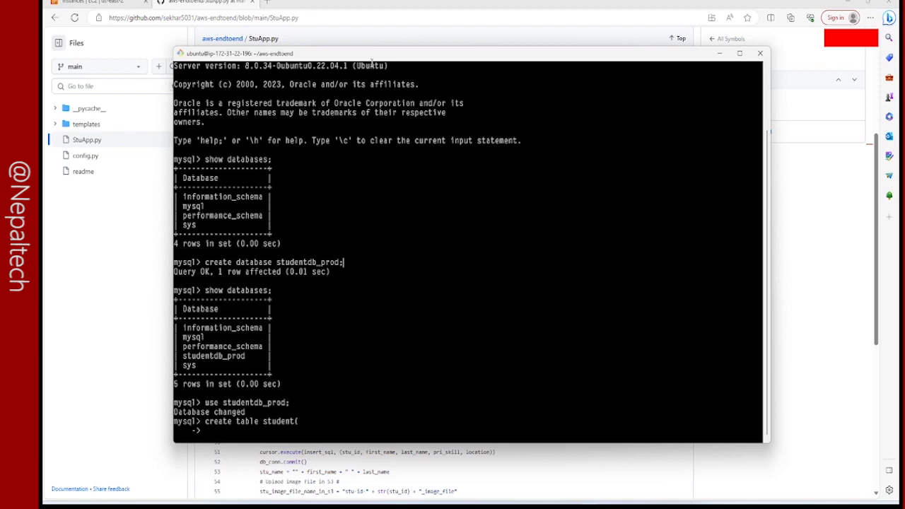
drag(374, 58, 501, 74)
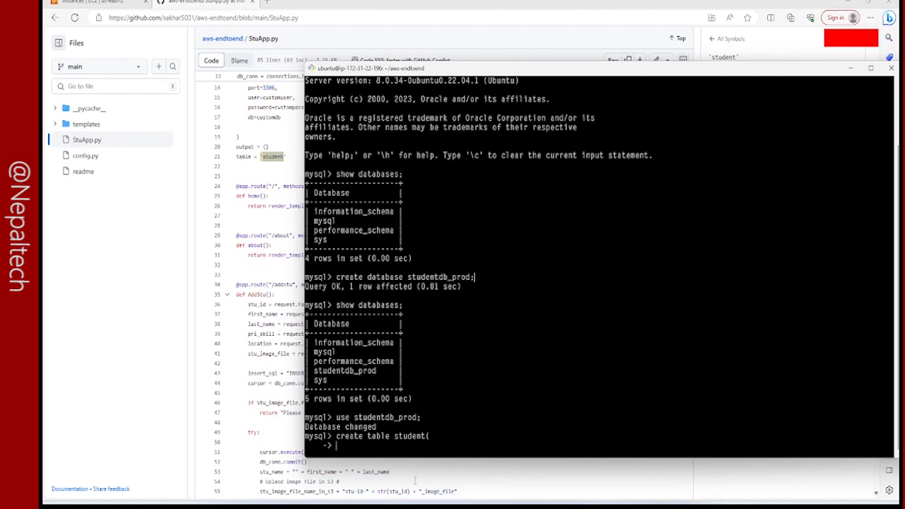
Add a stuid varchar(20) column to the student table definition.
text(stud)
key(BackSpace)
key(BackSpace)
text(id varchar())
key(Left)
text(20)
key(Right)
text(,)
key(Return)
Add an fname varchar(20) column to the student table definition.
text(fname varchar())
key(Left)
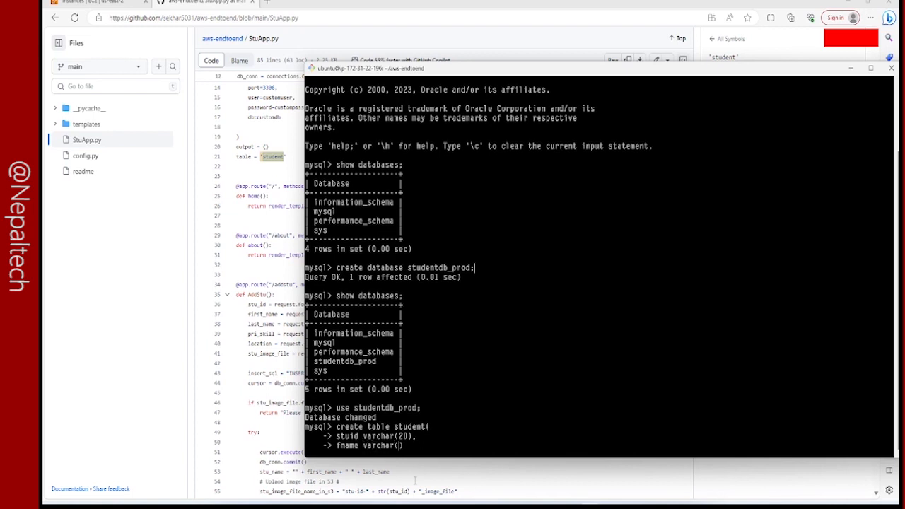
text(20),)
key(Return)
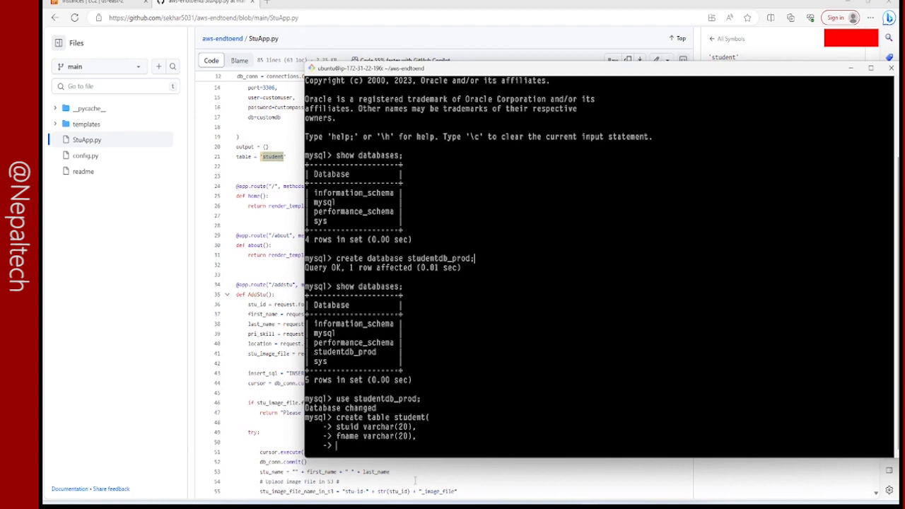
Add an lname varchar(20) column to the student table definition.
text(lname varchar())
key(Left)
text(20),)
key(Return)
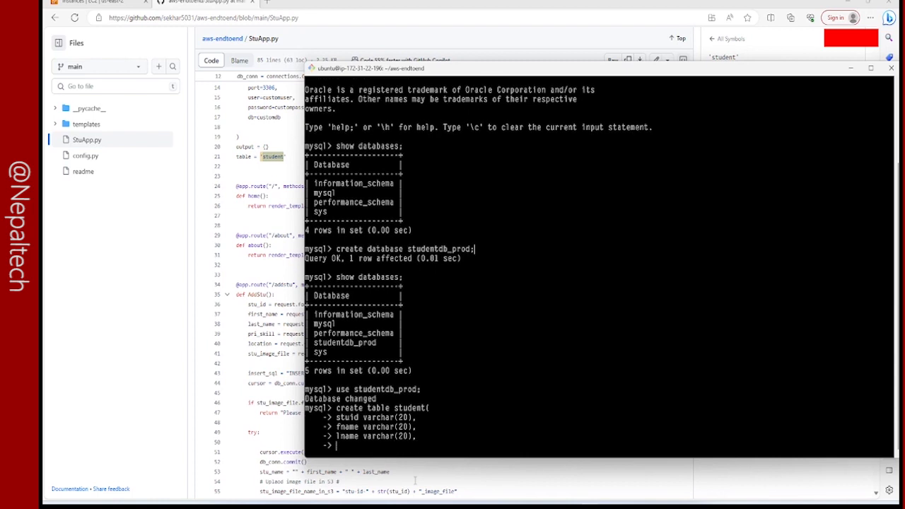
Add a pri_skill varchar(20) column to the student table definition.
text(pri_skill varchar()
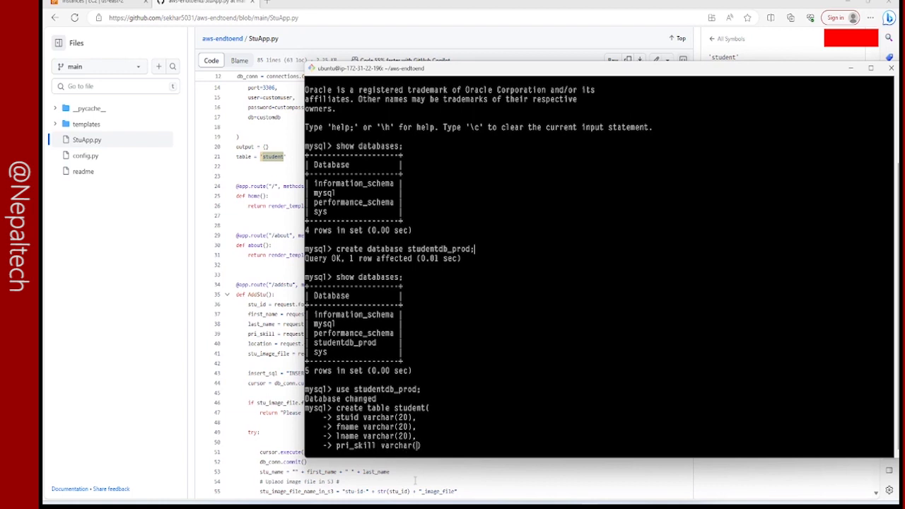
text(20),)
key(Return)
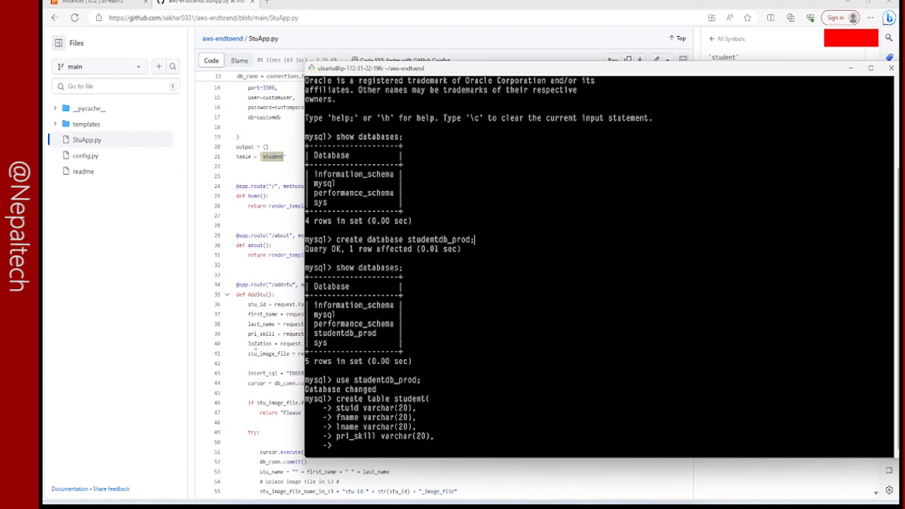
Add a final location varchar(20) column, close the definition, and execute the create table statement.
drag(382, 408, 385, 417)
text(location varchar())
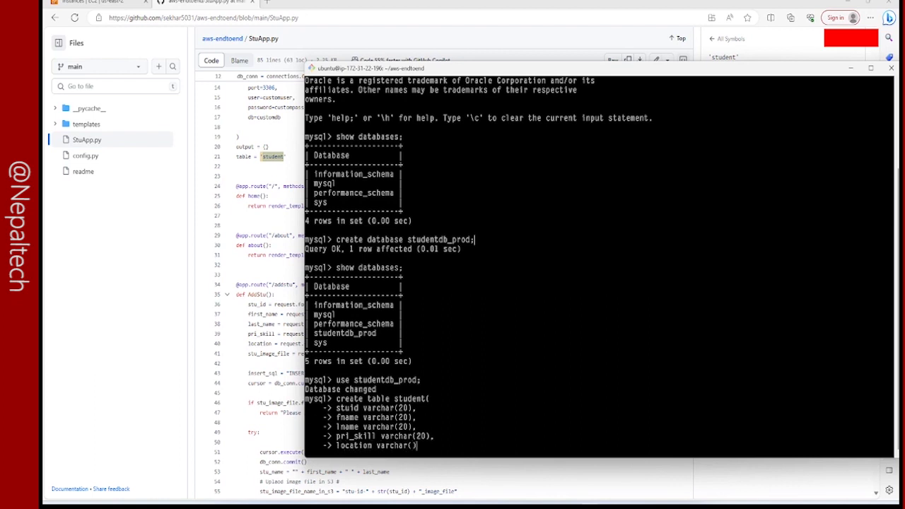
text(20)
key(Right)
text();)
key(Return)
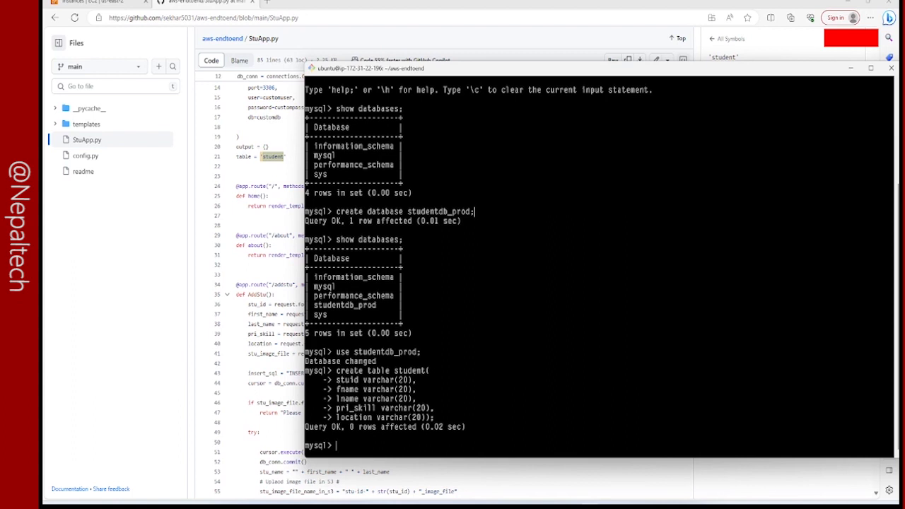
Query all rows of the student table with select * from student.
text(select 8)
key(BackSpace)
text(* from student;)
key(Return)
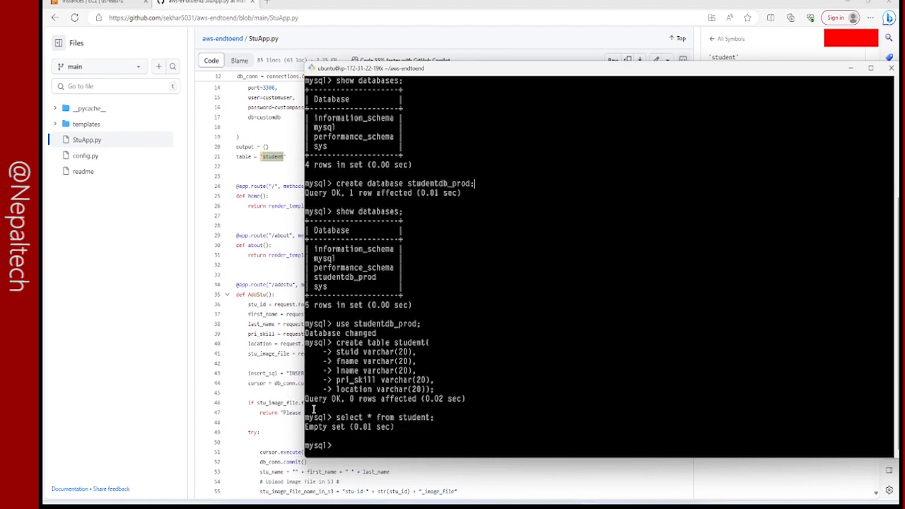
Exit MySQL and list the aws-endtoend folder's files in a cleared terminal.
text(exit)
key(Return)
text(clear)
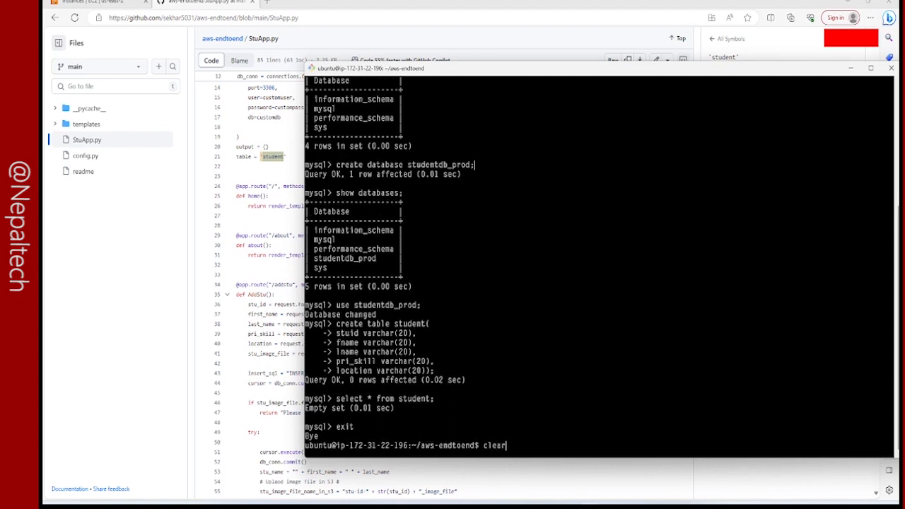
key(Return)
text(ls)
key(Return)
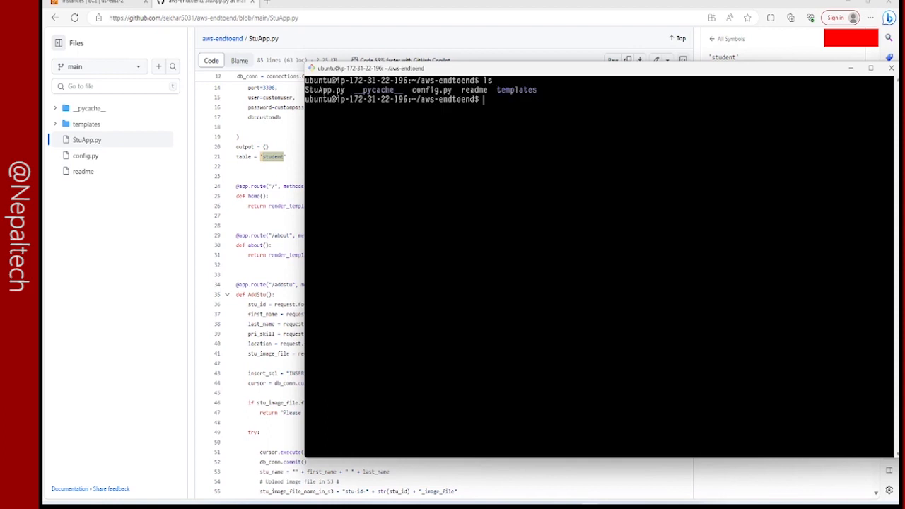
Return to the home directory and clear the terminal.
text(cd)
key(Return)
text(clea)
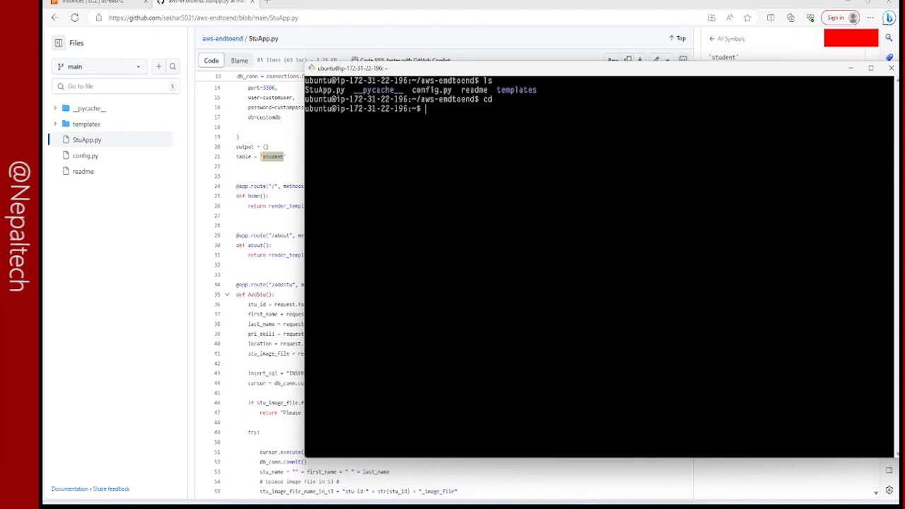
text(r)
key(Return)
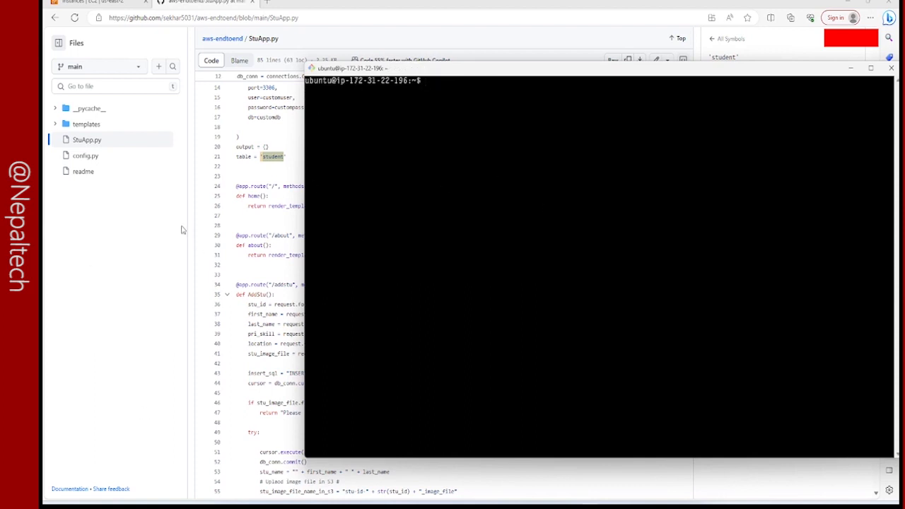
Open the repository's readme on GitHub and copy the four install commands for python3, python3-flask, python3-pymysql and python3-boto3.
click(181, 230)
scroll(183, 230, up, 5)
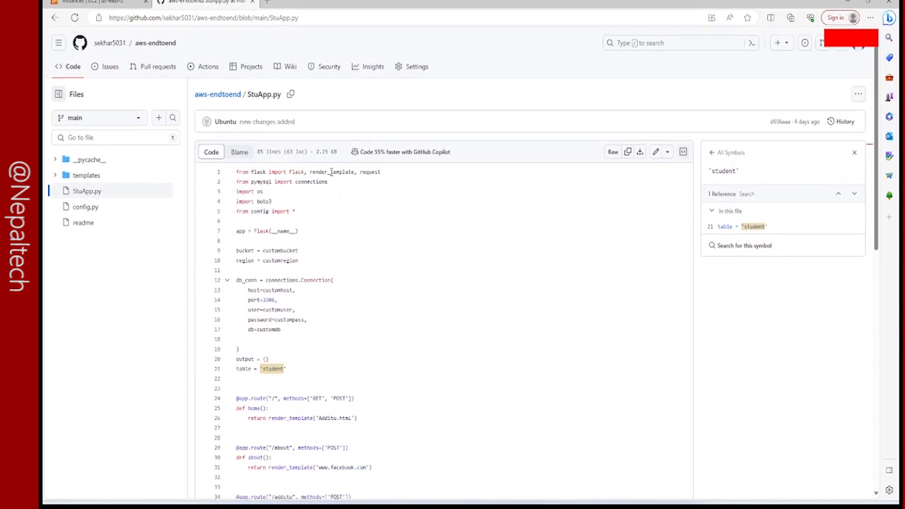
click(82, 223)
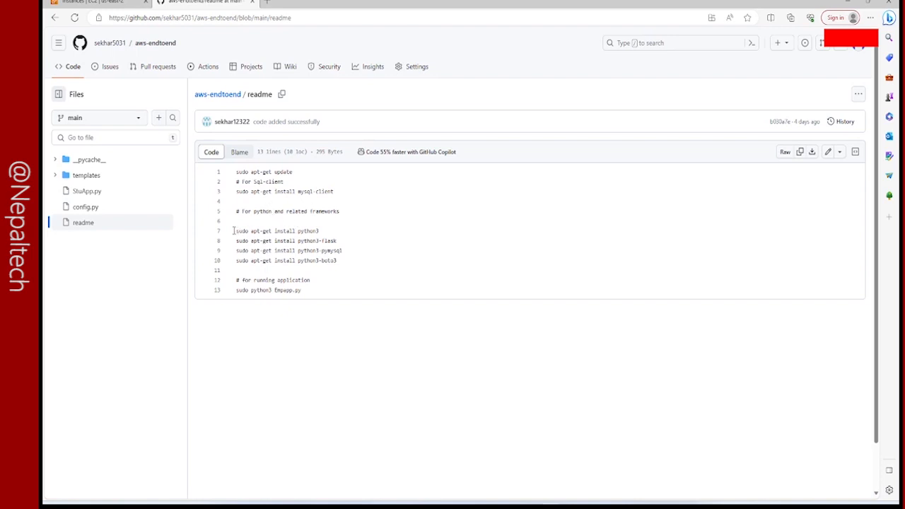
drag(236, 231, 339, 260)
right_click(292, 249)
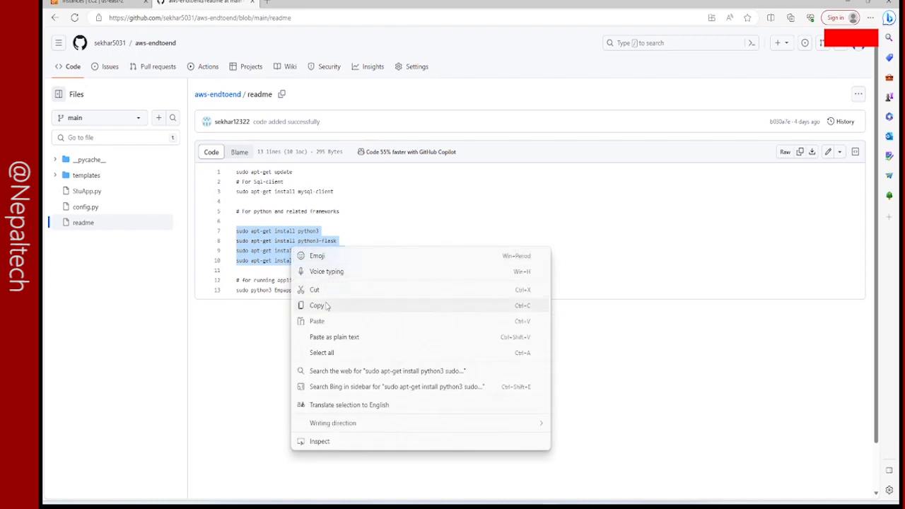
click(327, 305)
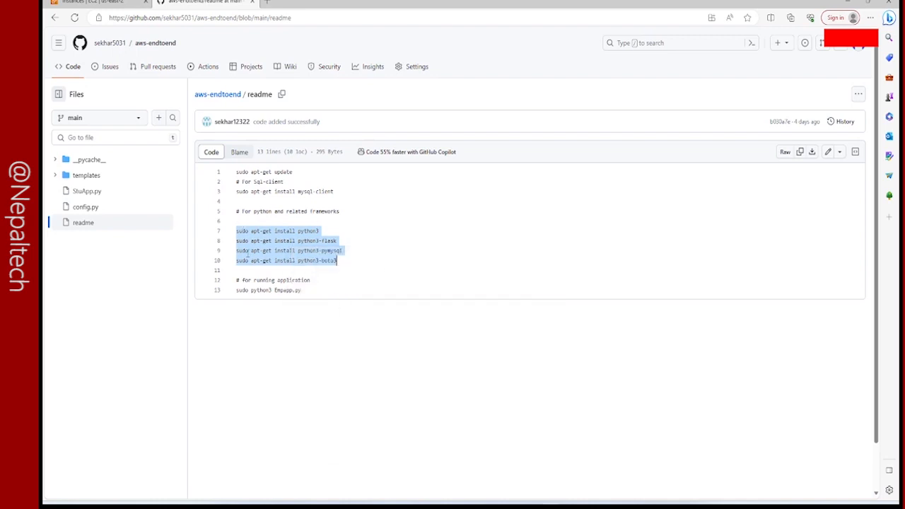
Switch to the terminal and open a new file named install.sh in nano.
key(alt+Tab)
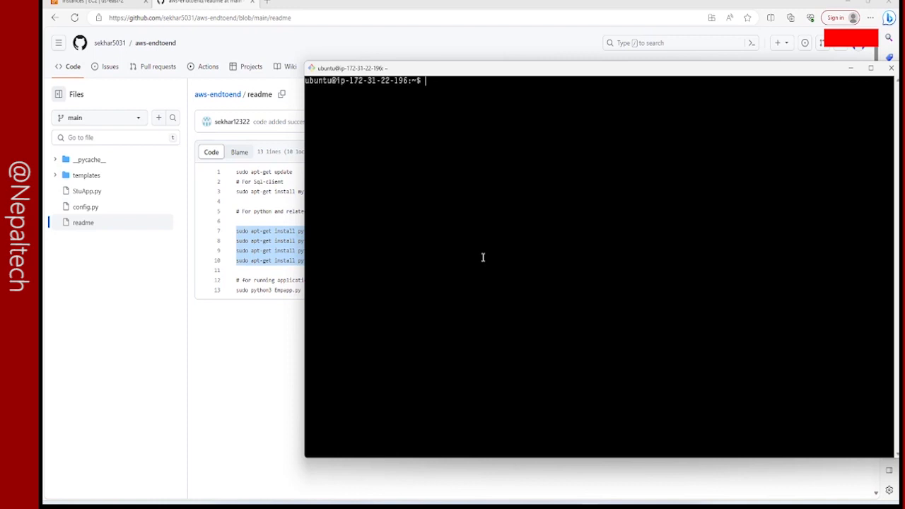
text(nano install.sj)
key(BackSpace)
text(h)
key(Return)
Paste the four copied apt-get install commands into install.sh, save the file and exit nano.
right_click(428, 151)
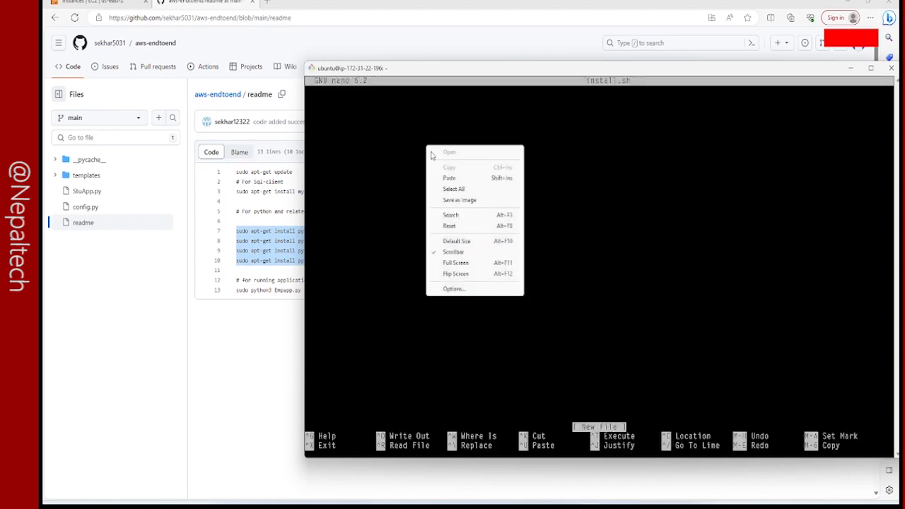
click(449, 178)
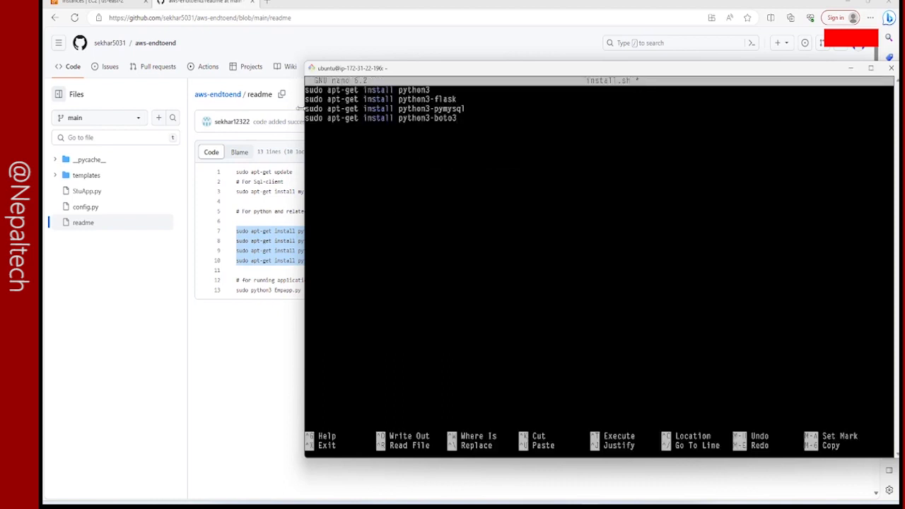
key(Up)
key(Left)
key(Left)
key(Left)
key(Left)
key(Left)
key(Left)
key(Left)
key(Left)
key(Left)
key(Left)
key(Left)
key(Left)
key(Left)
key(Left)
key(Left)
key(Left)
key(Left)
key(Left)
key(Left)
key(Left)
key(Left)
key(Left)
key(Left)
key(Left)
key(Left)
key(Left)
key(Left)
key(Left)
key(Left)
key(Left)
key(Left)
key(Left)
key(Left)
key(Left)
key(Left)
key(Left)
key(Left)
key(Left)
key(Left)
key(Left)
key(ctrl+x)
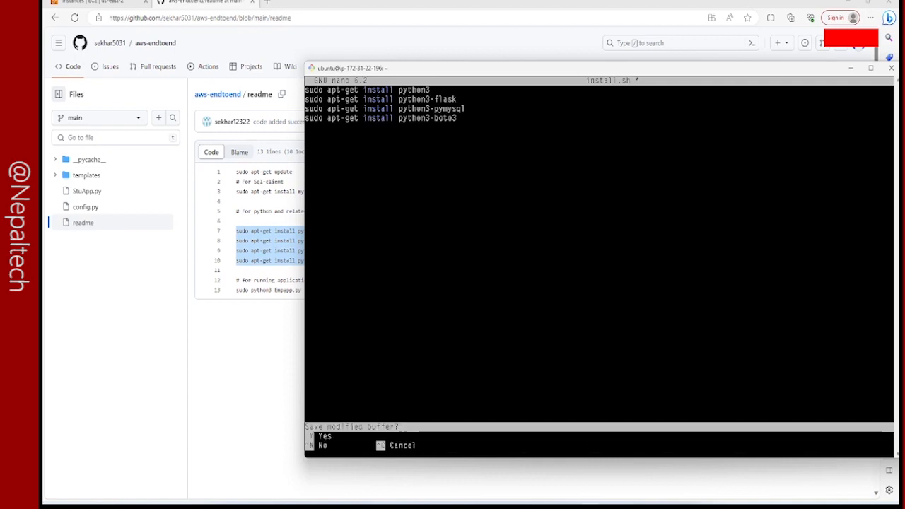
key(y)
key(Return)
Make install.sh executable with chmod +x.
text(chmod )
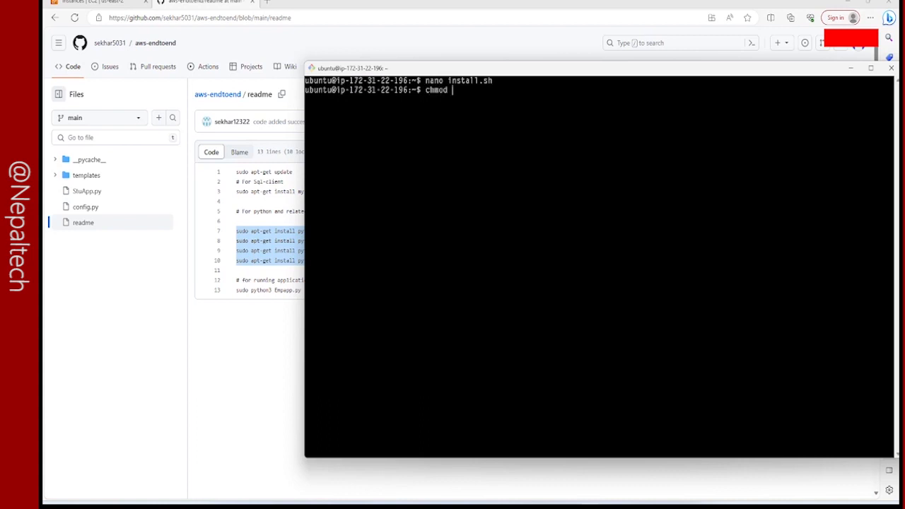
text(+x install.sh)
key(Return)
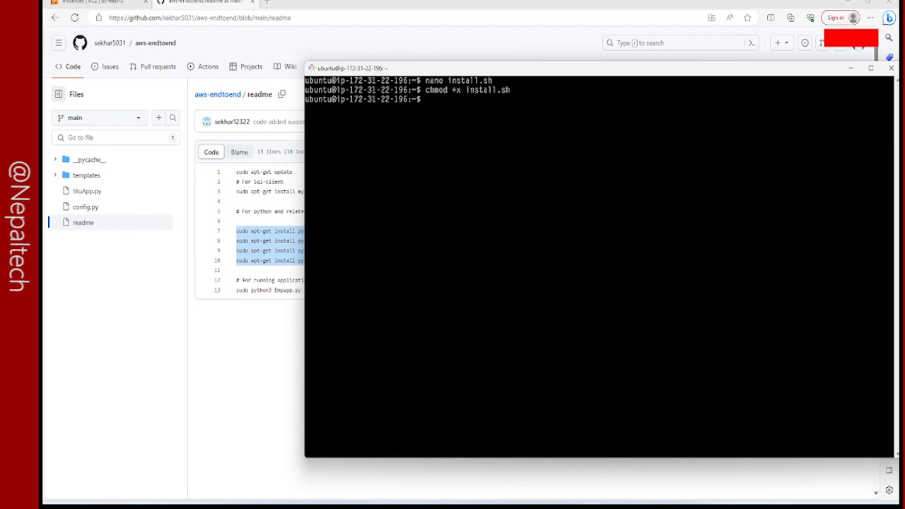
Run ./install.sh and accept the package installations for Flask and boto3.
text(./install.sh)
key(Return)
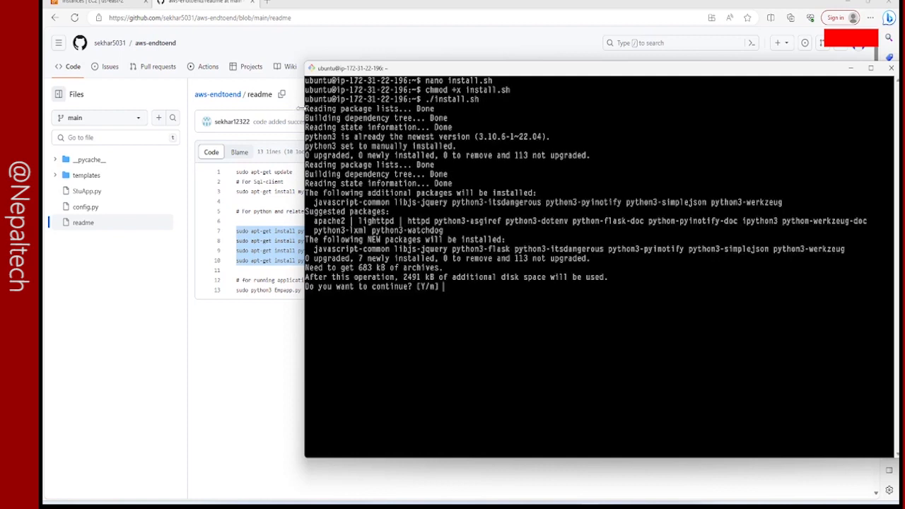
text(y)
key(Return)
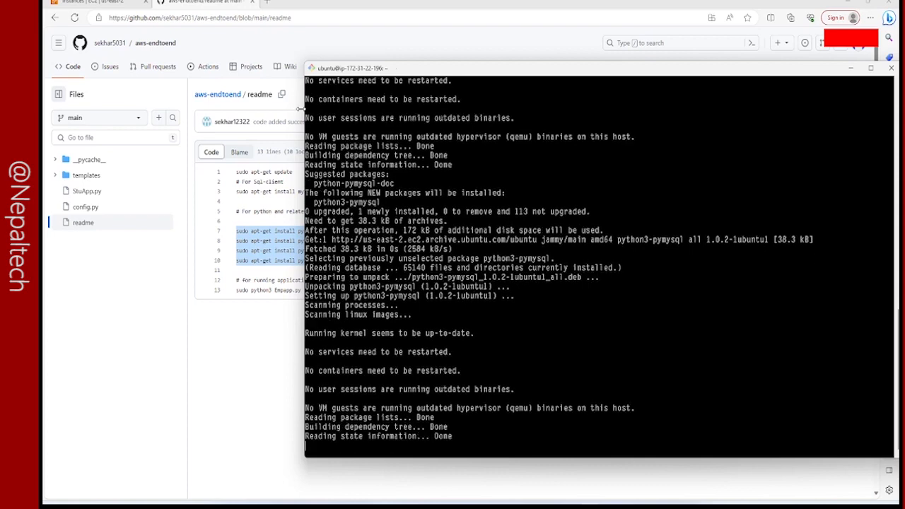
text(y)
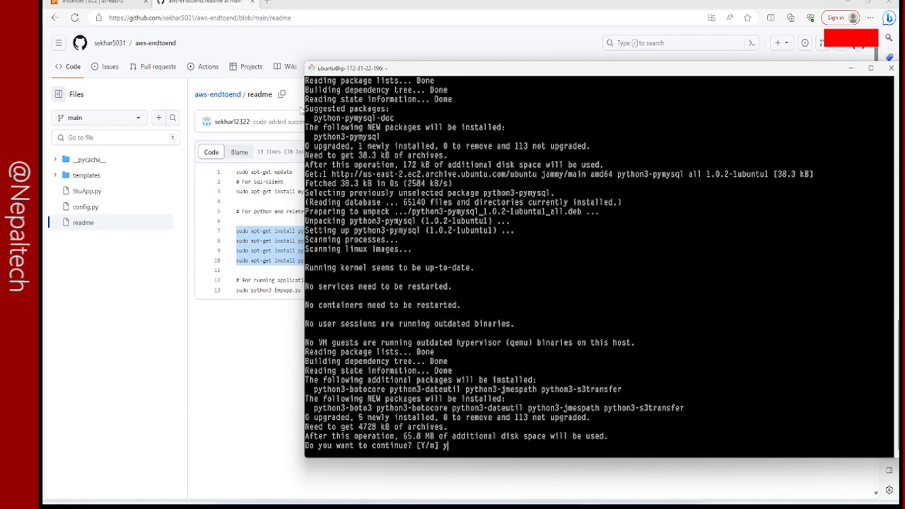
key(Return)
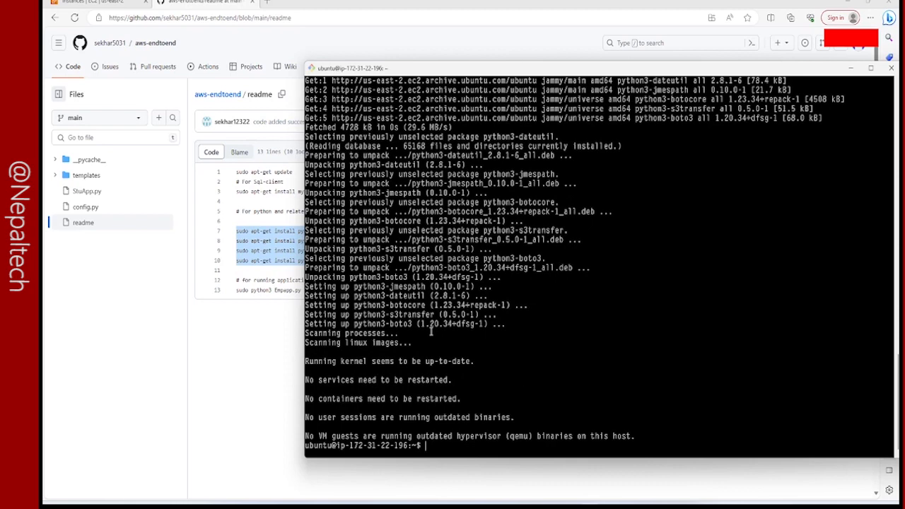
Clear the installation output from the terminal.
text(cler)
key(Return)
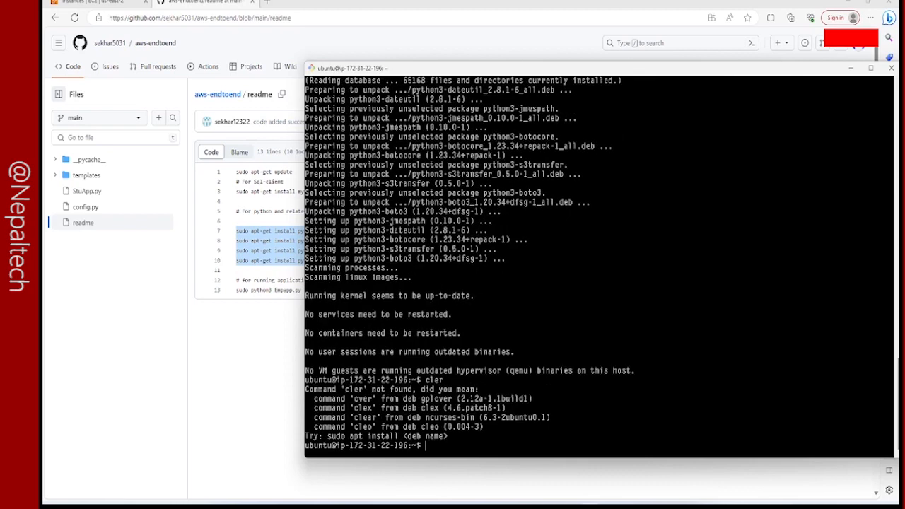
text(clear)
key(Return)
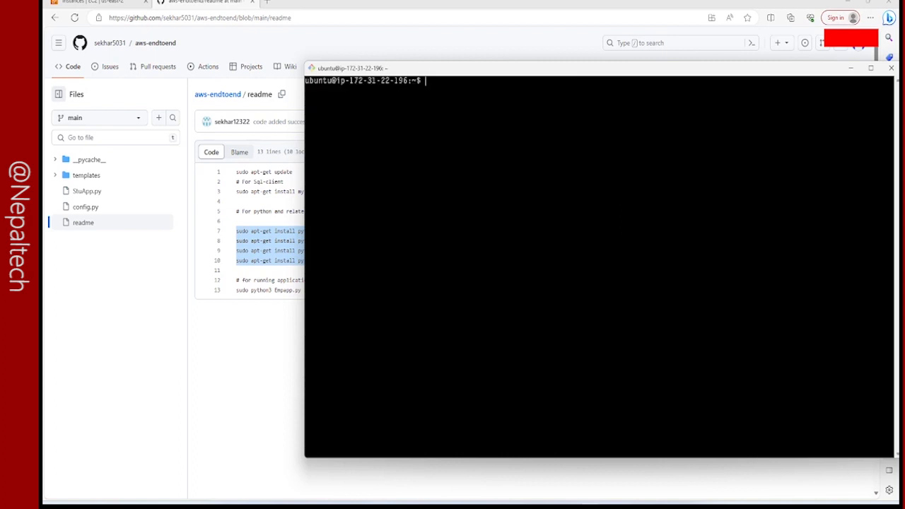
Change into the aws-endtoend directory and list its files.
text(cd a)
key(Tab)
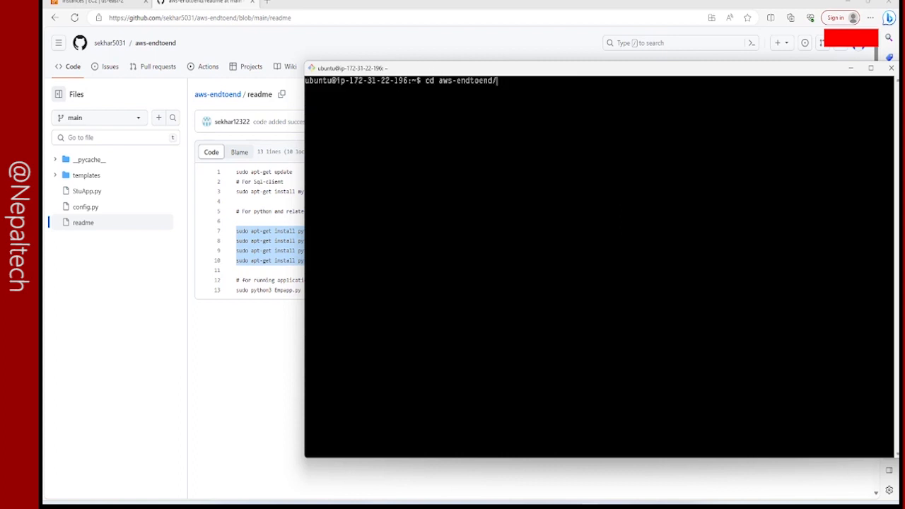
key(Return)
text(ls)
key(Return)
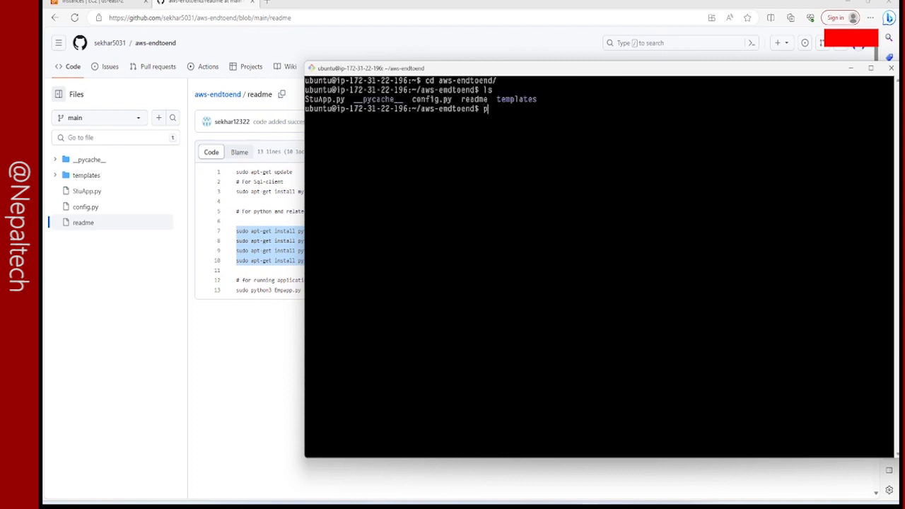
Try to run StuApp.py with sudo python3 and check the database name in the output.
text(sudo python3 S)
key(Tab)
key(Return)
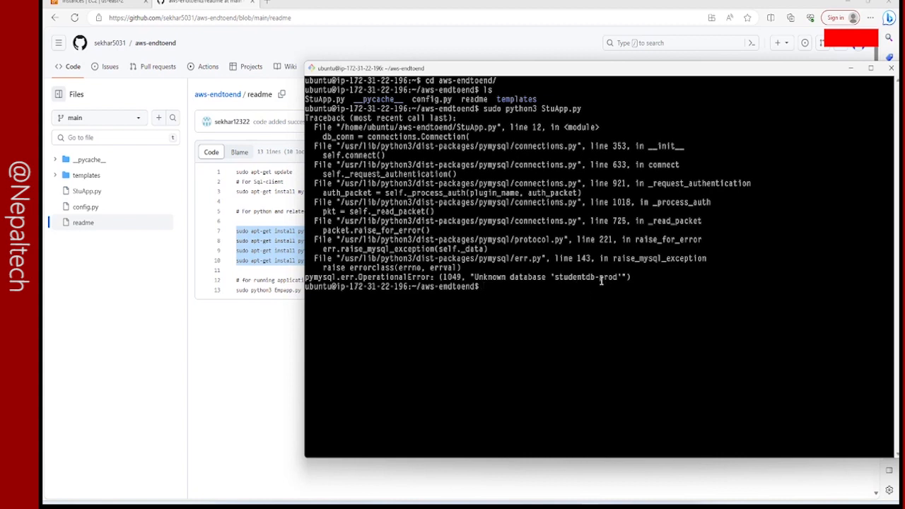
drag(555, 278, 617, 277)
click(599, 277)
Edit config.py in nano to set customdb to "studentdb_prod", then save the file and exit.
text(nano config.py)
key(Return)
key(Down)
key(Down)
key(Down)
key(Down)
key(Down)
key(Up)
key(Left)
key(Left)
key(Left)
key(Left)
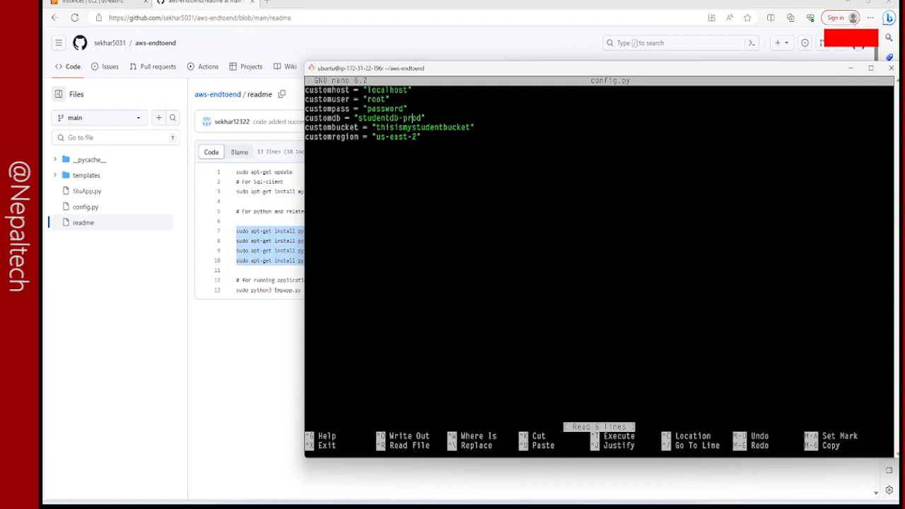
key(BackSpace)
key(Return)
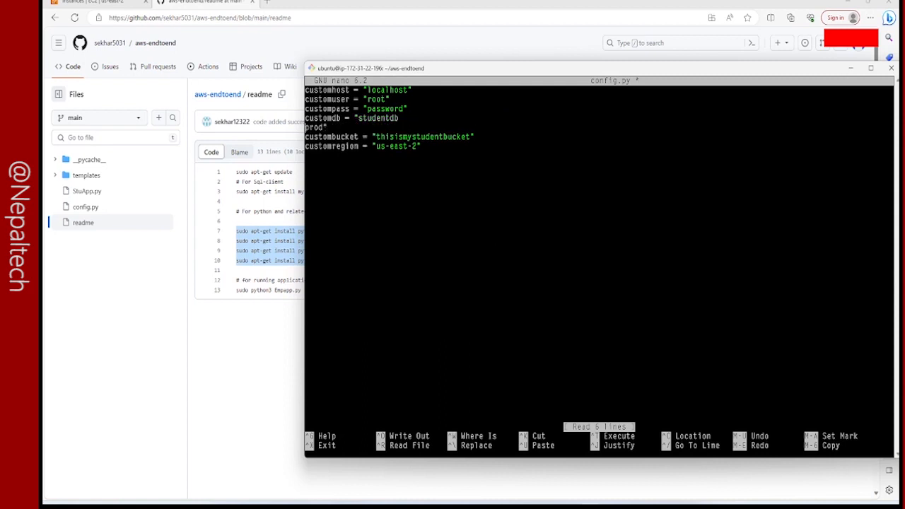
key(BackSpace)
text(_)
key(ctrl+x)
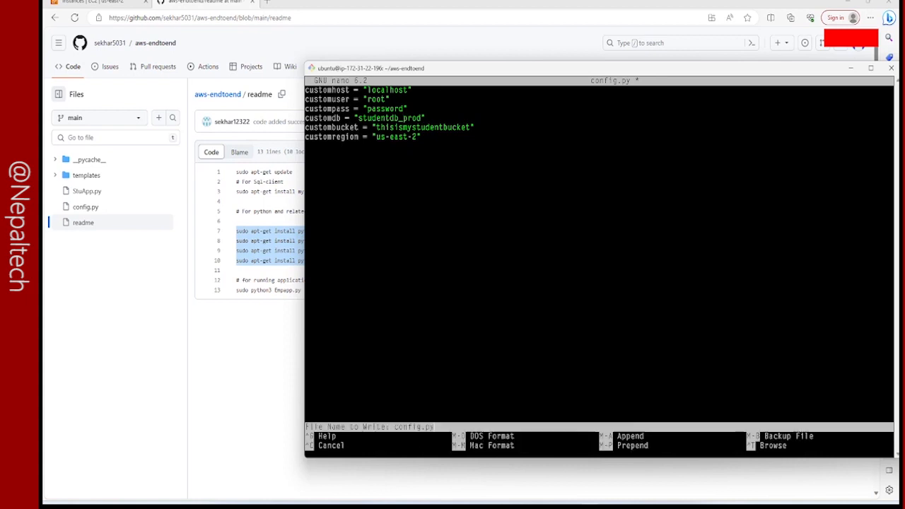
key(y)
key(Return)
Clear the terminal and run StuApp.py again with sudo python3.
text(clear)
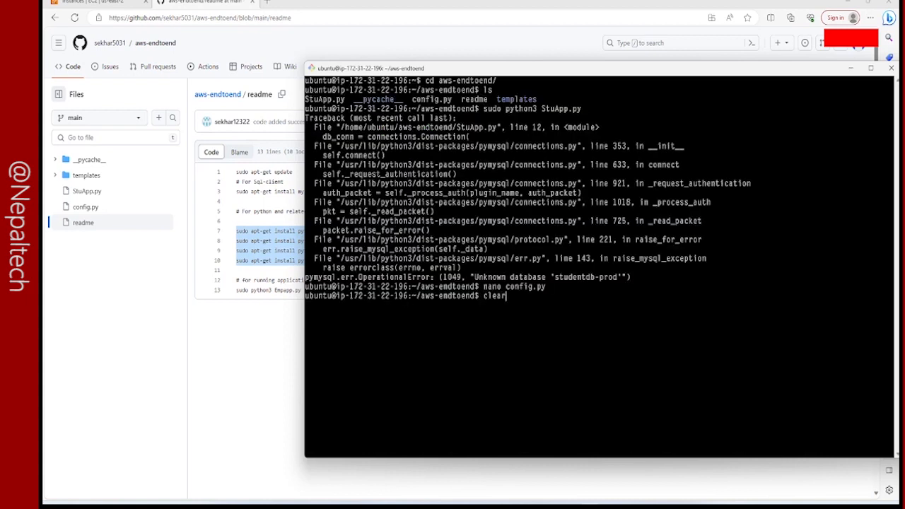
key(Return)
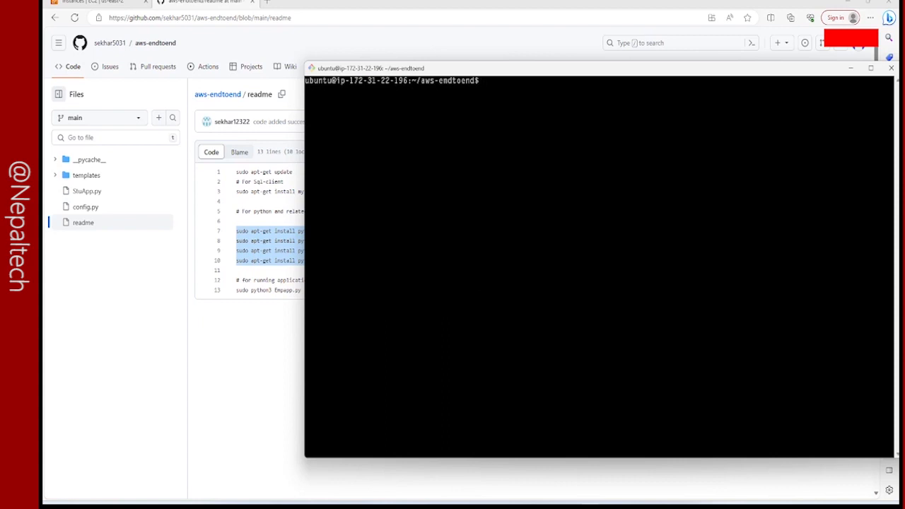
text(nano config.py)
key(Up)
key(Return)
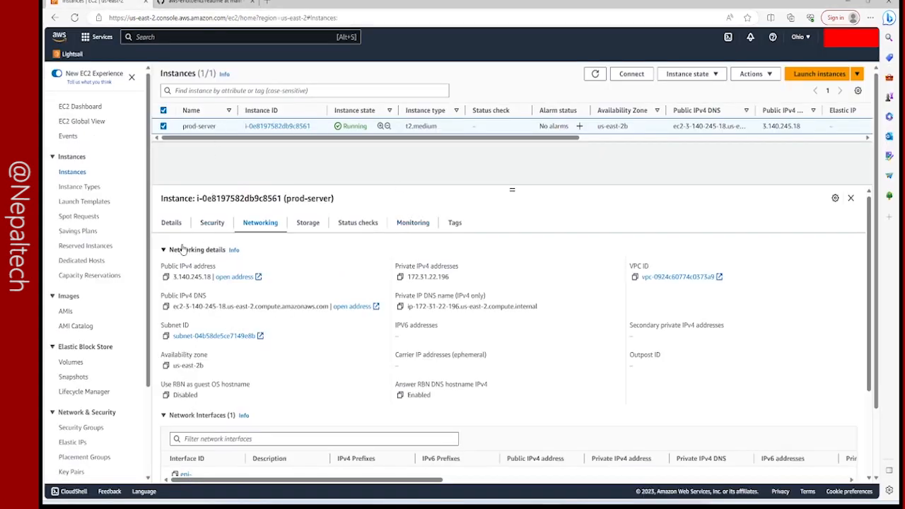
Copy prod-server's public IPv4 address from the EC2 console and open 3.140.245.18 in a new browser tab.
click(166, 277)
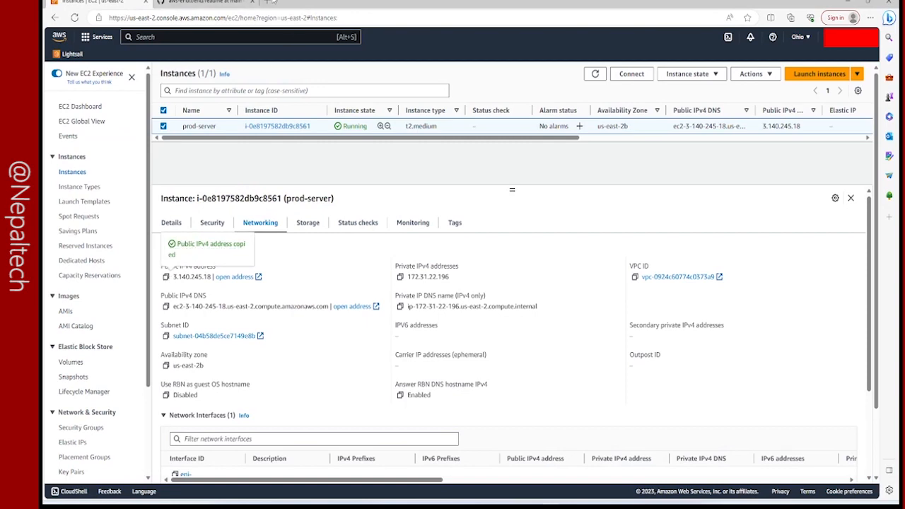
click(268, 1)
key(ctrl+v)
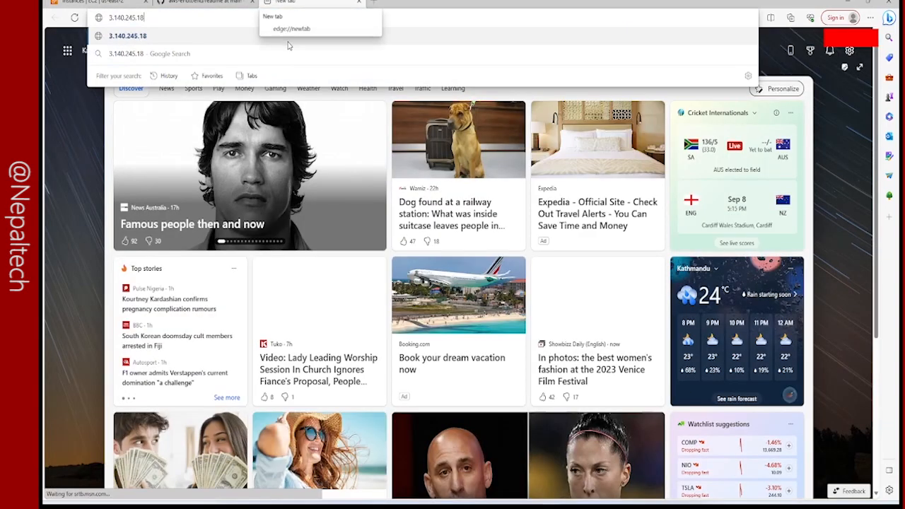
key(Return)
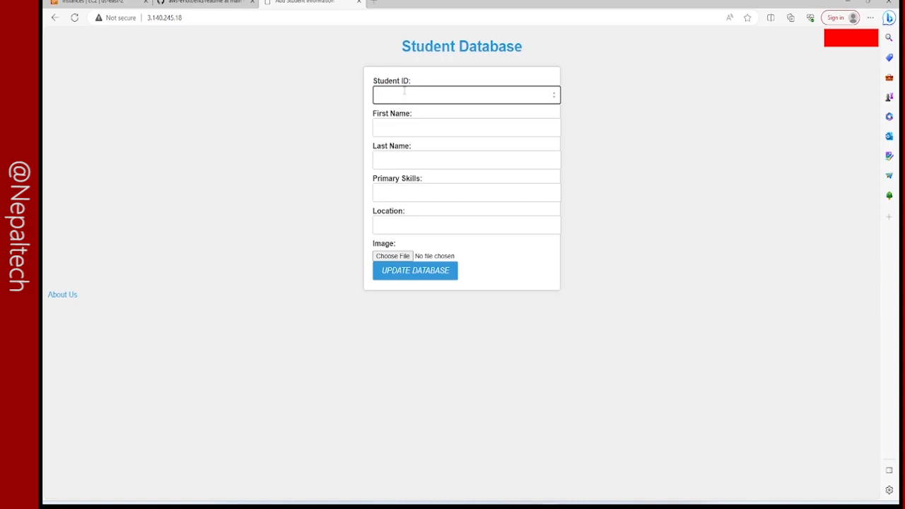
Fill in the student form with Student ID 1 and the student's first and last name.
key(Tab)
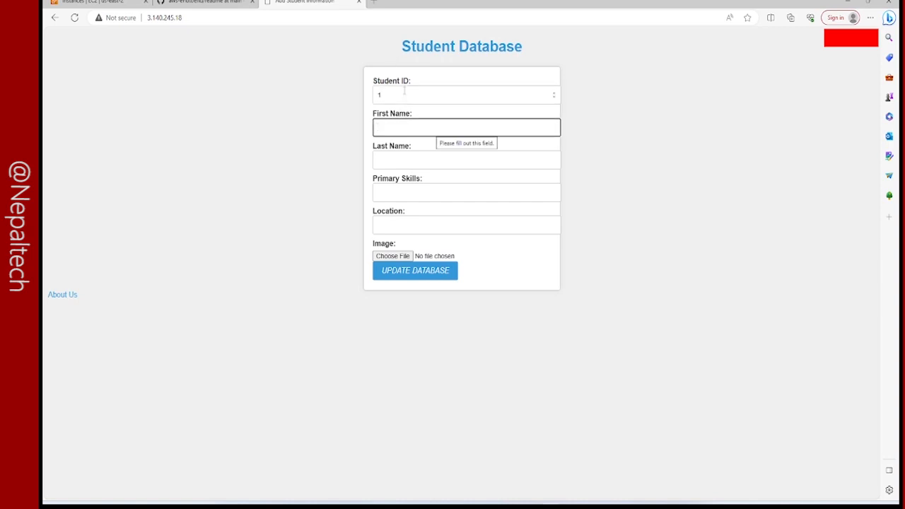
key(Tab)
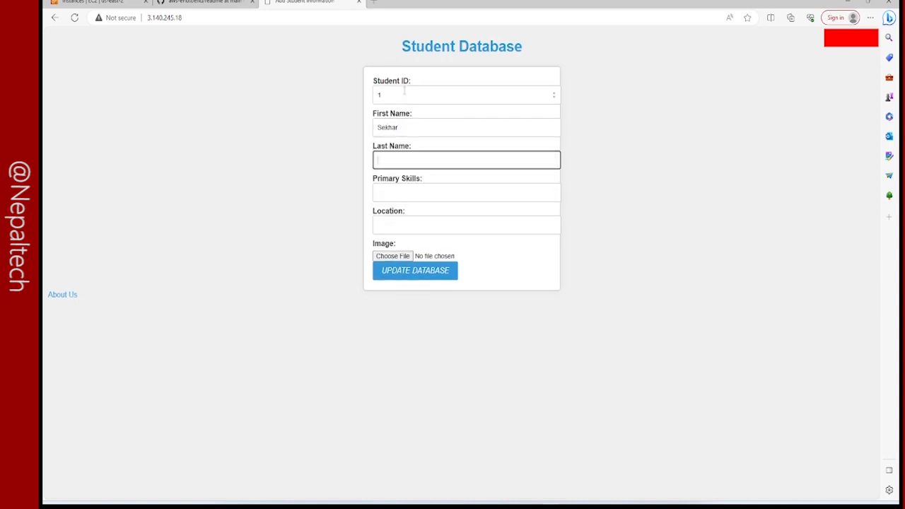
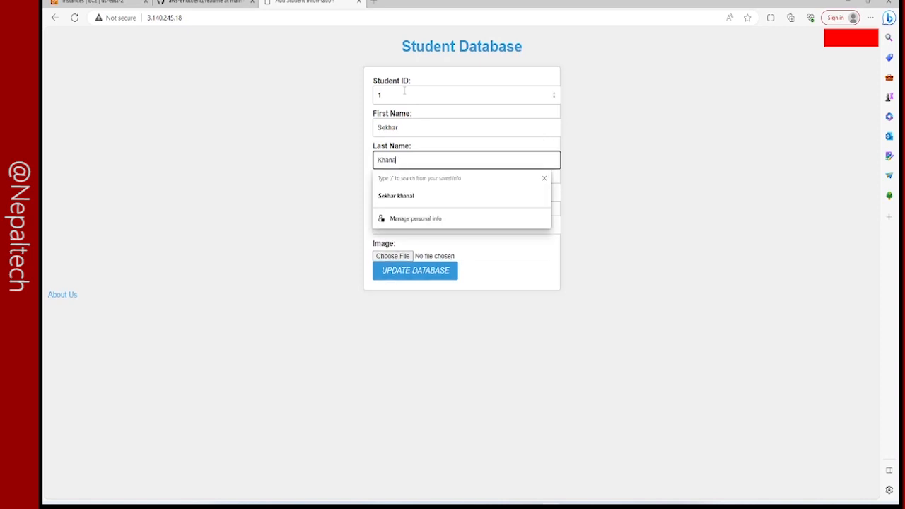
key(Tab)
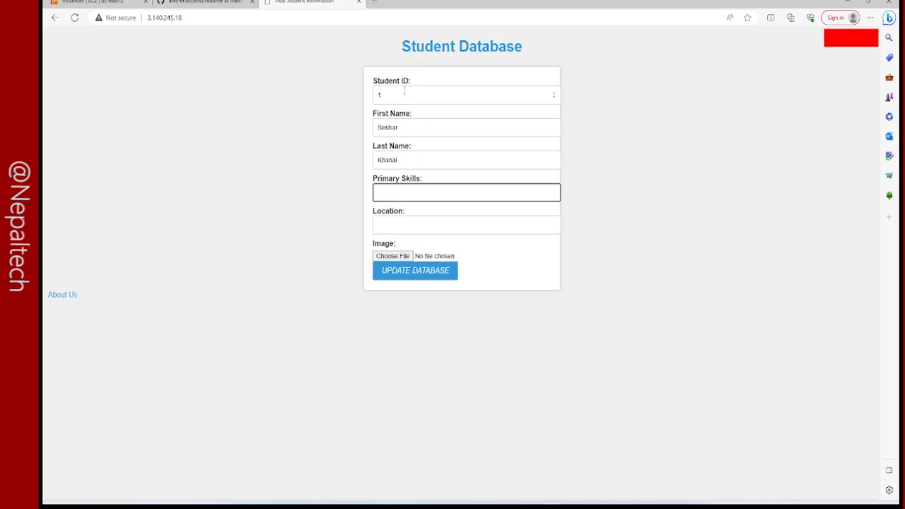
Enter "SRE" as the student's primary skill and "Nepal" as the location.
text(SRE)
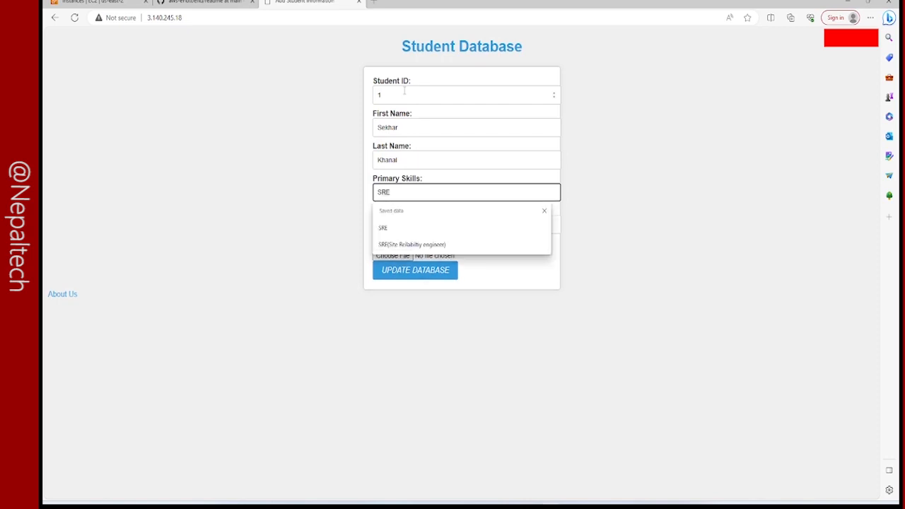
key(Return)
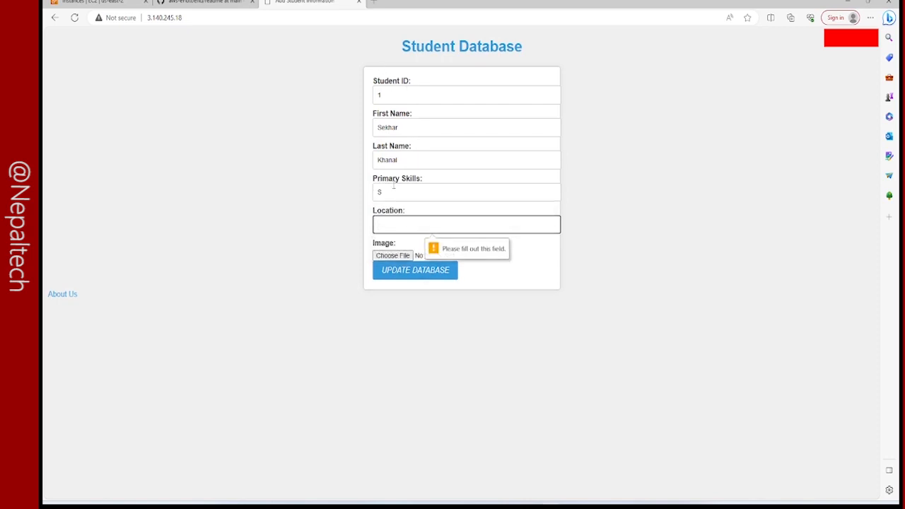
click(393, 191)
key(Return)
key(Return)
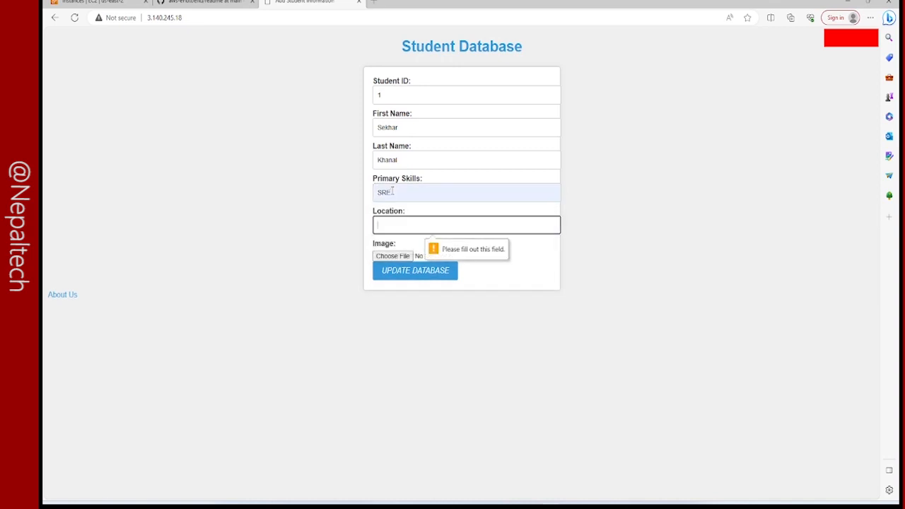
text(nepal)
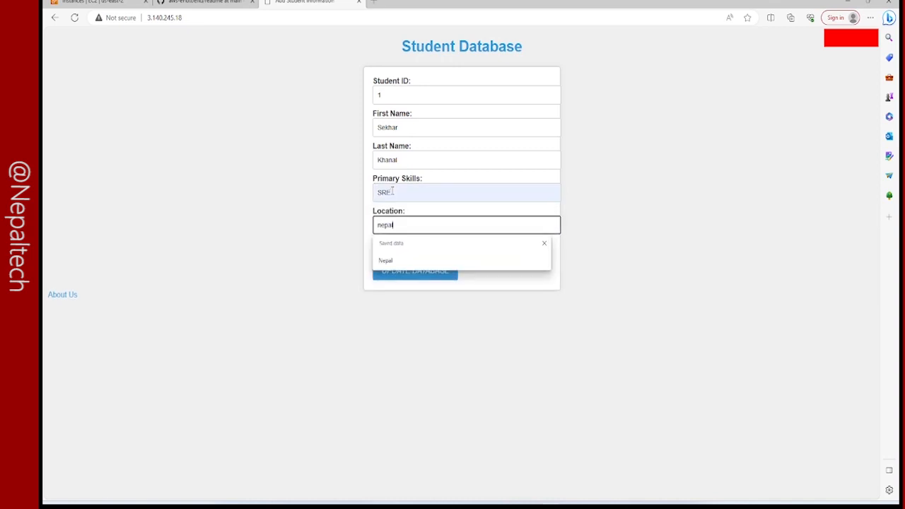
click(387, 261)
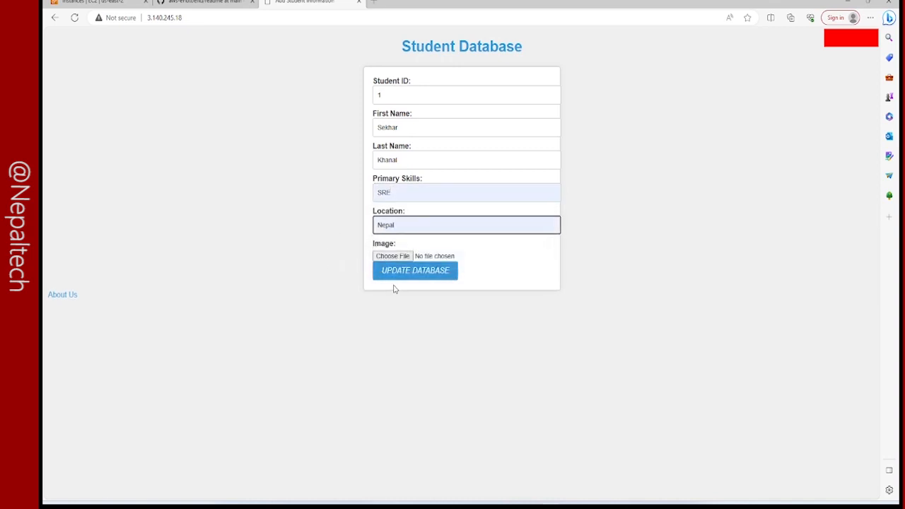
Attach image 2 from the gallery_img folder and submit the student record to the database.
click(392, 257)
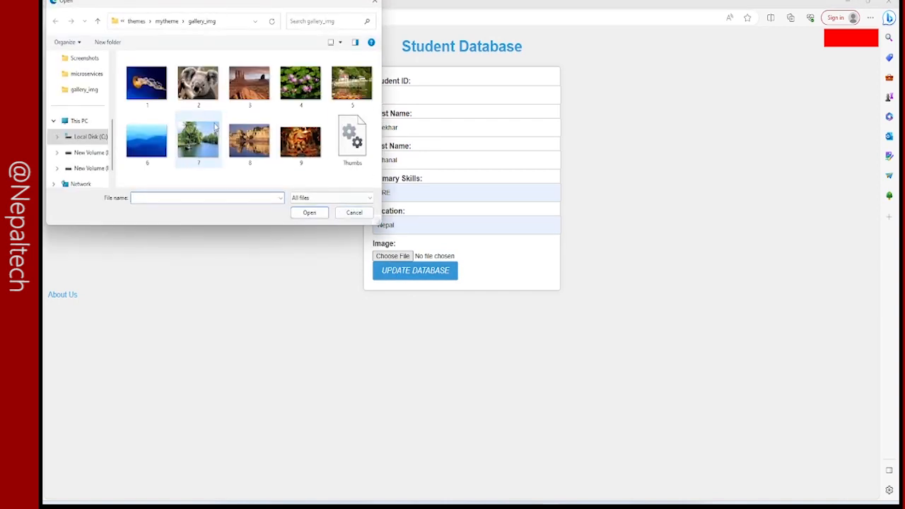
click(186, 96)
click(314, 213)
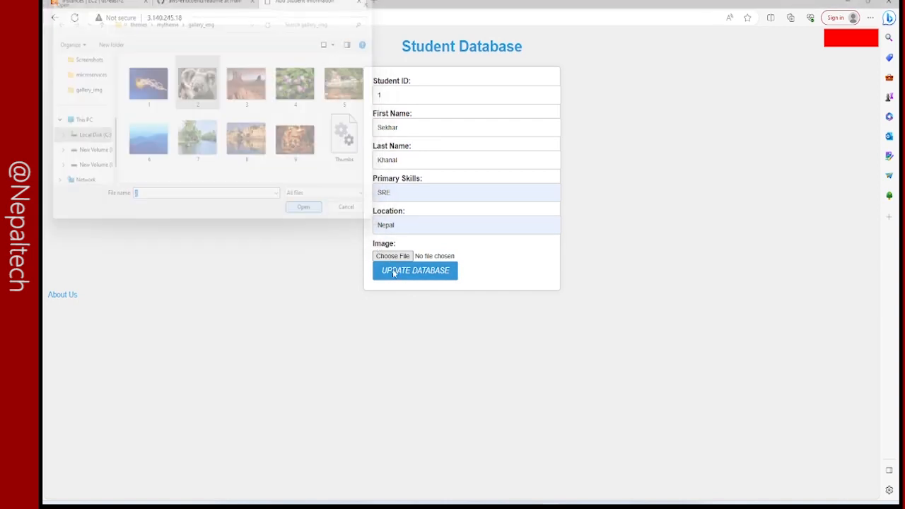
click(396, 273)
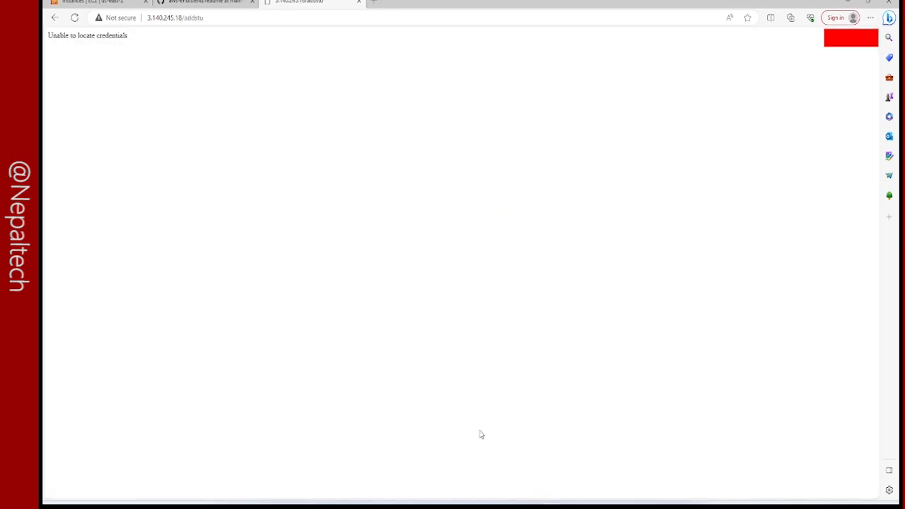
Check StuApp.py's request log in the server terminal and open a separate Git Bash window at its normal size.
click(474, 508)
drag(492, 233, 490, 234)
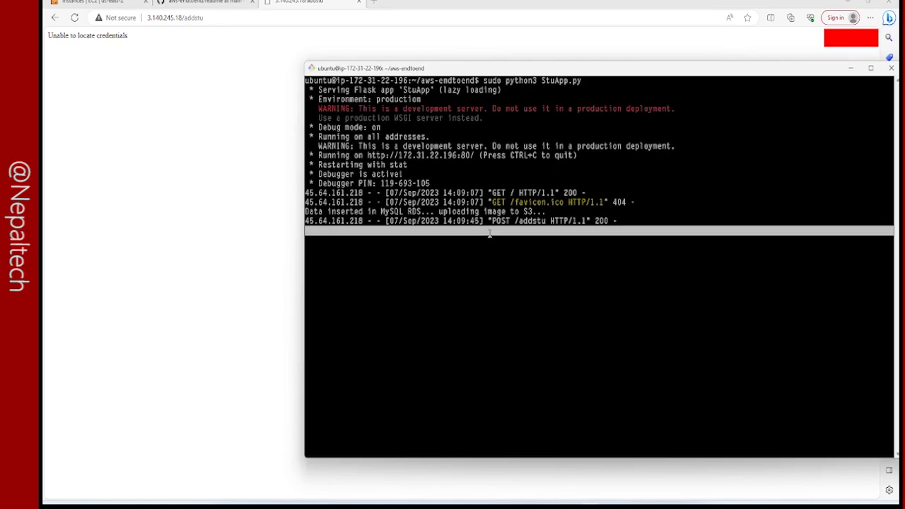
right_click(485, 73)
click(510, 159)
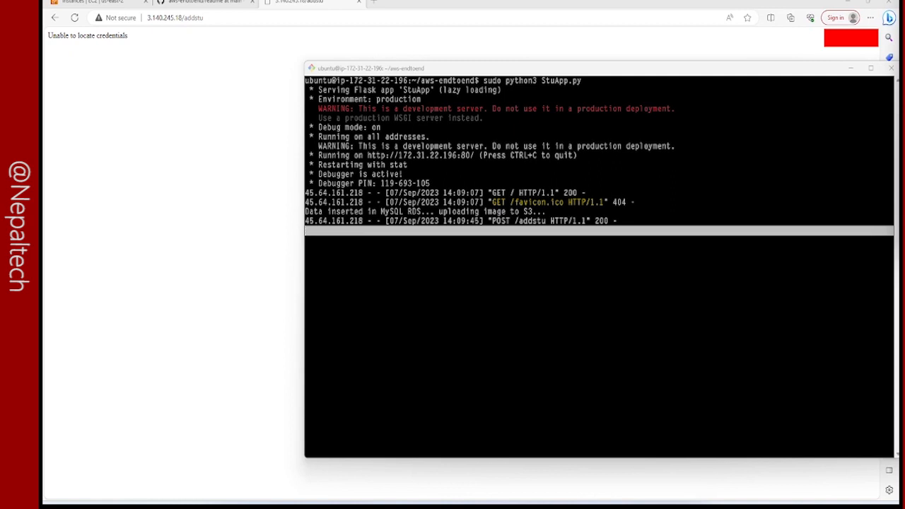
drag(899, 4, 358, 34)
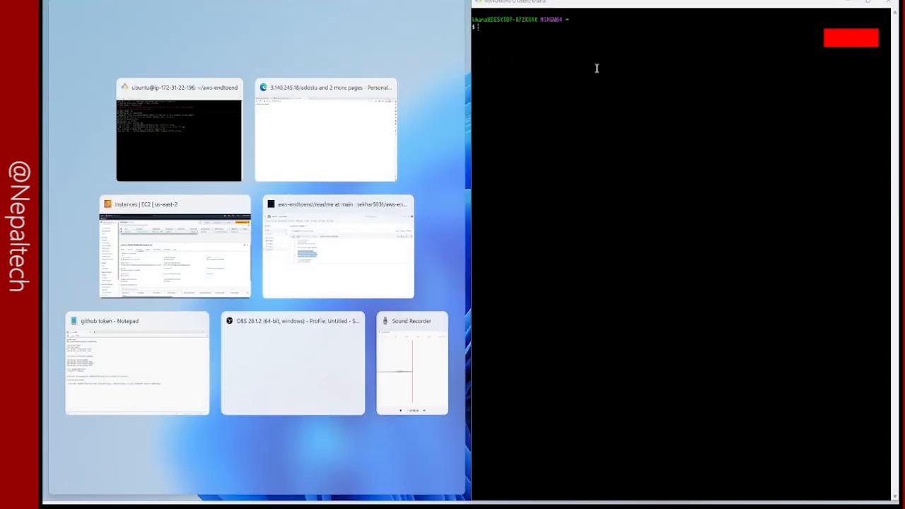
double_click(620, 2)
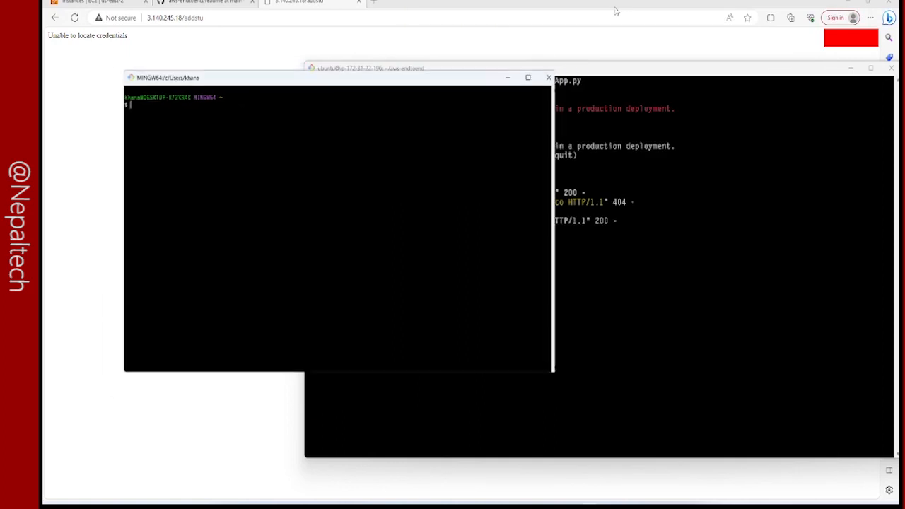
double_click(459, 80)
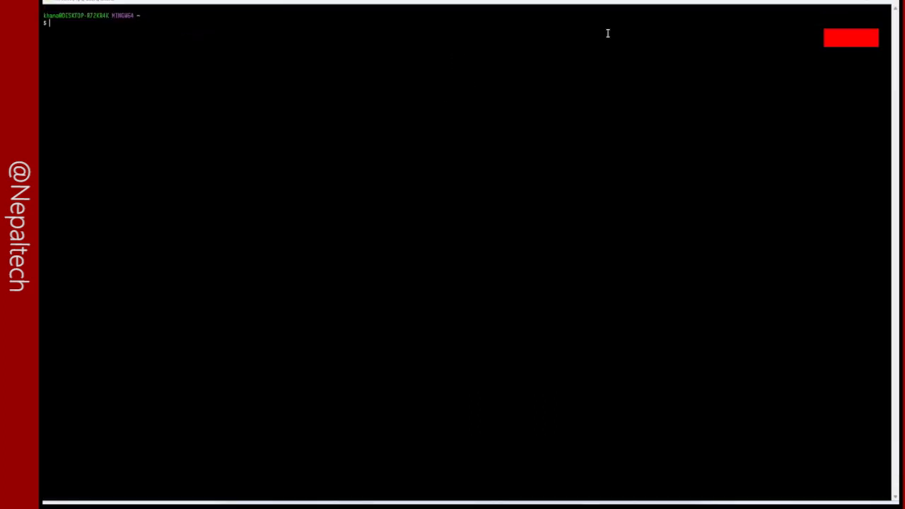
click(873, 3)
Change the new Git Bash session's directory to drive D:.
text(ssh)
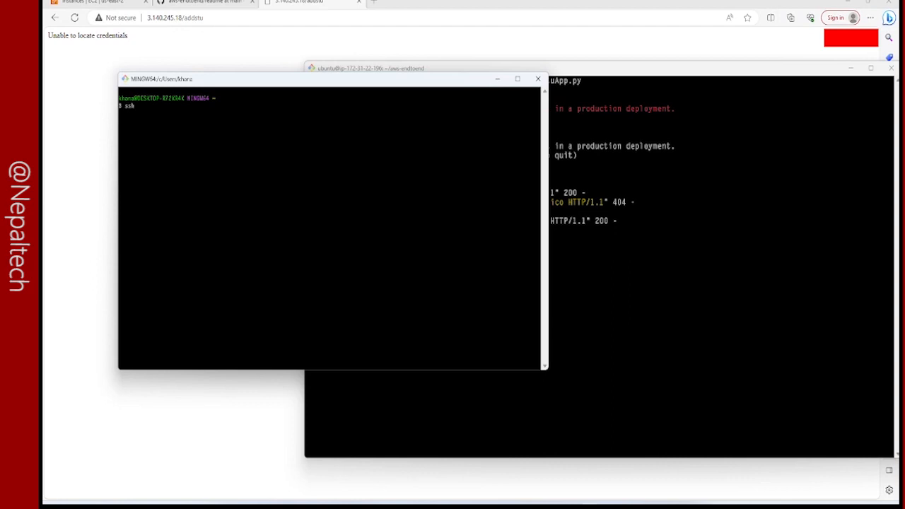
key(BackSpace)
key(BackSpace)
key(BackSpace)
text(cd D:)
key(Return)
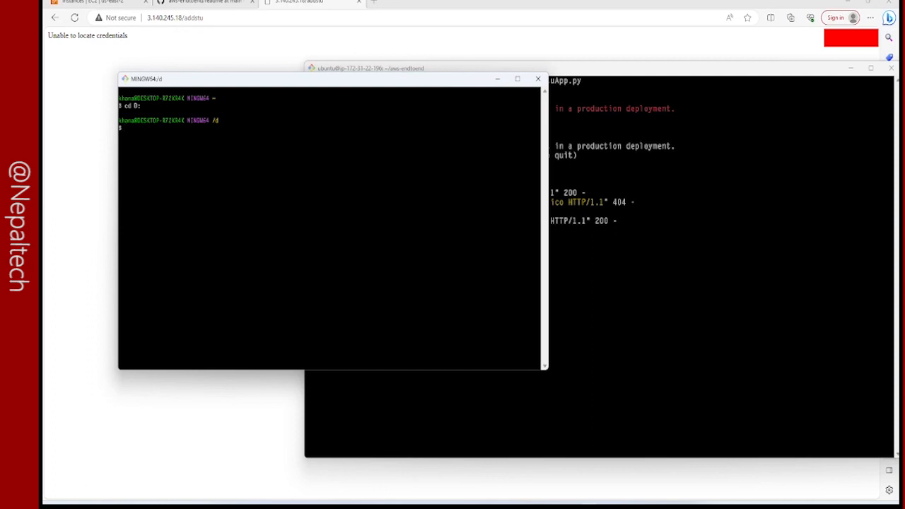
Begin an SSH command that uses the demoserverkey.pem key and the ubuntu user.
text(ssh -i ro)
key(BackSpace)
key(BackSpace)
text(d)
key(Tab)
key(Tab)
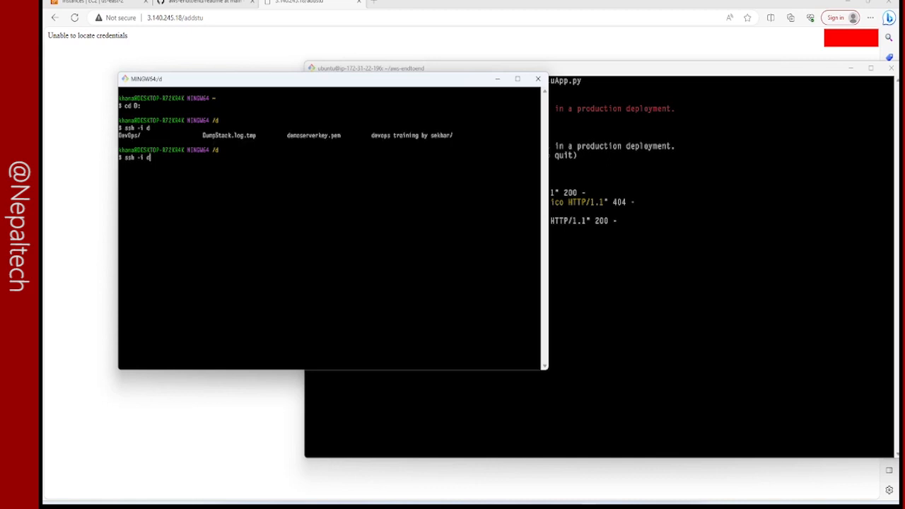
text(em)
key(Tab)
text(ubuntu@)
Complete the SSH command with prod-server's public address 3.140.245.18 and connect to the instance.
right_click(277, 175)
click(302, 212)
click(88, 3)
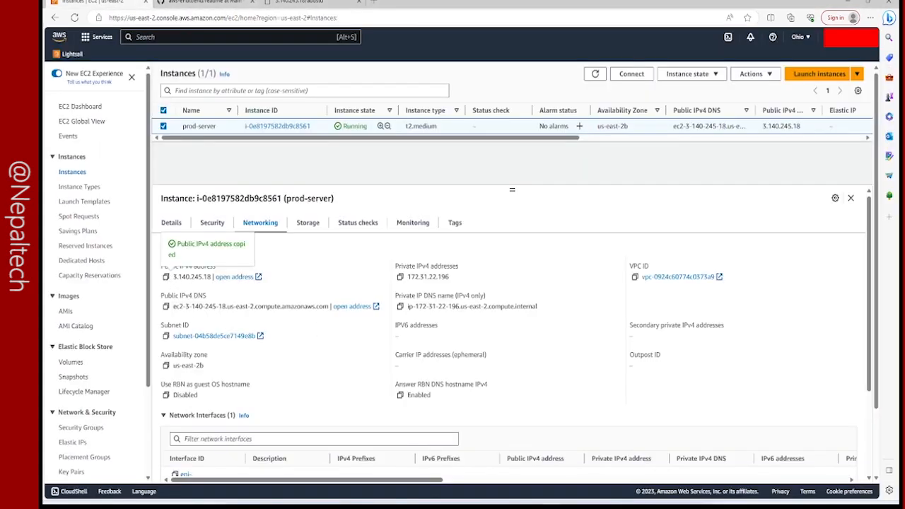
click(212, 2)
mouse_move(548, 502)
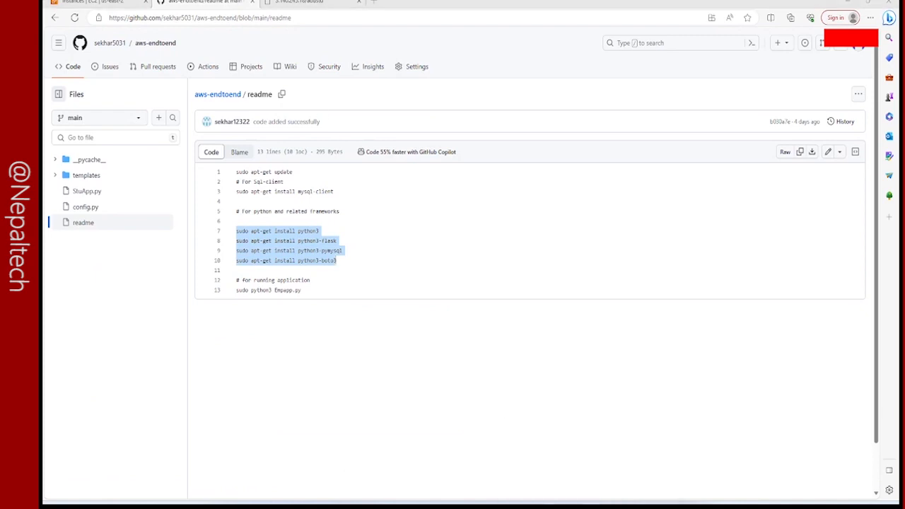
click(566, 460)
right_click(219, 281)
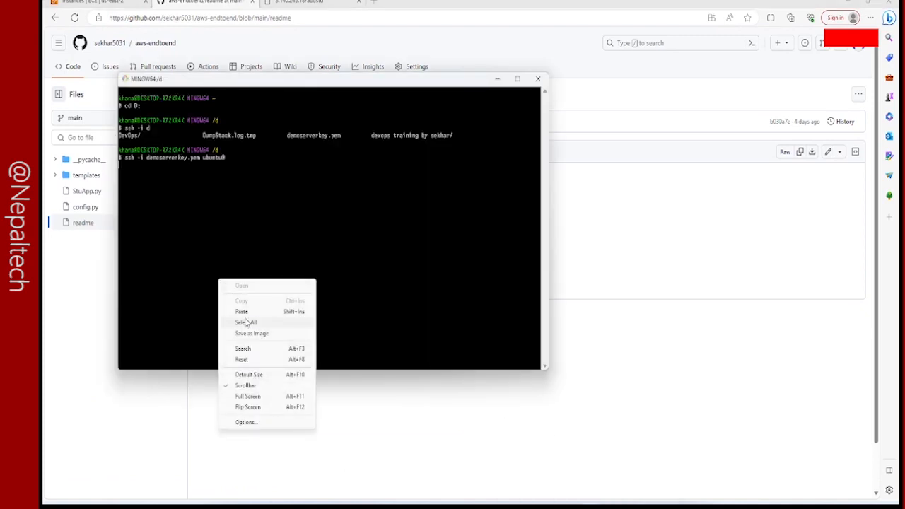
click(243, 311)
key(Left)
key(Left)
key(Left)
key(Left)
key(Left)
key(Left)
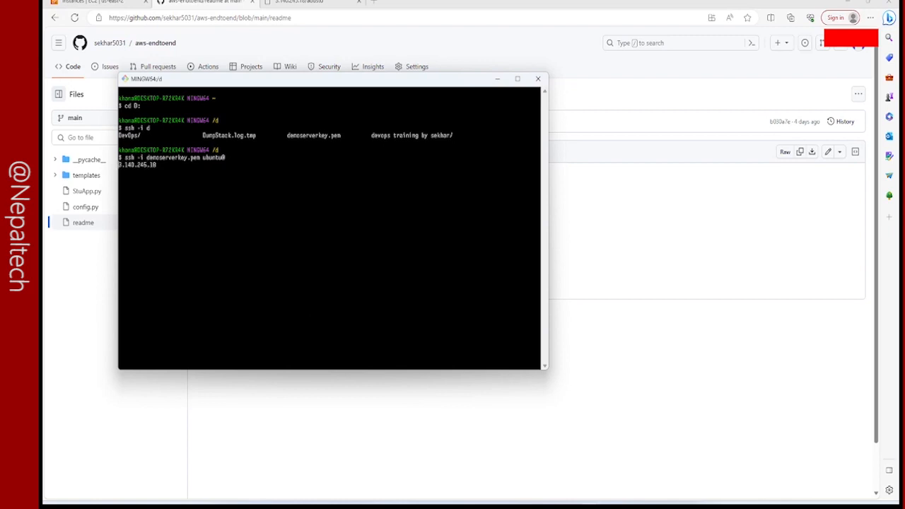
key(Return)
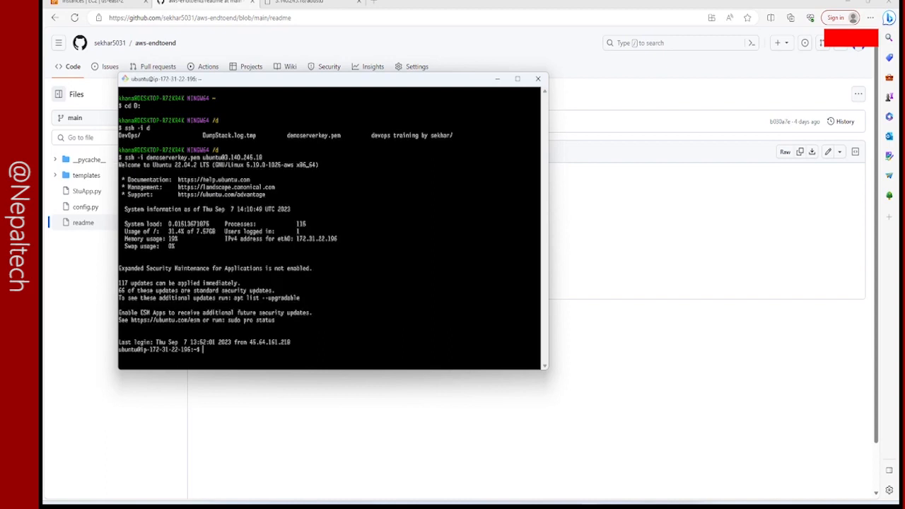
Clear the terminal and log in to MySQL as root with the account password.
text(clear)
key(Return)
text(mysq)
text(l -u root -)
text(p)
key(Return)
List the databases on the MySQL server.
key(Return)
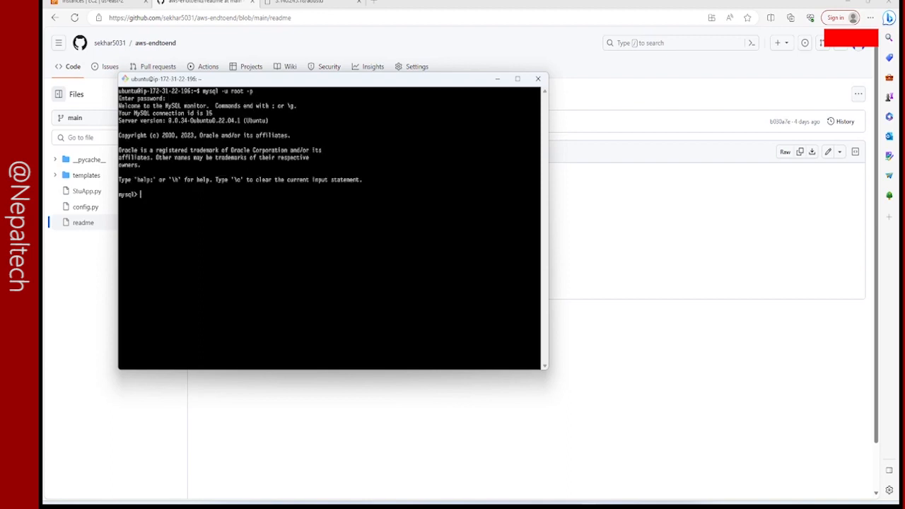
text(s)
text(g)
key(BackSpace)
key(BackSpace)
text(show databases;)
key(Return)
Switch to the studentdb_prod database and query all rows of the student table.
text(use studentdb_prof)
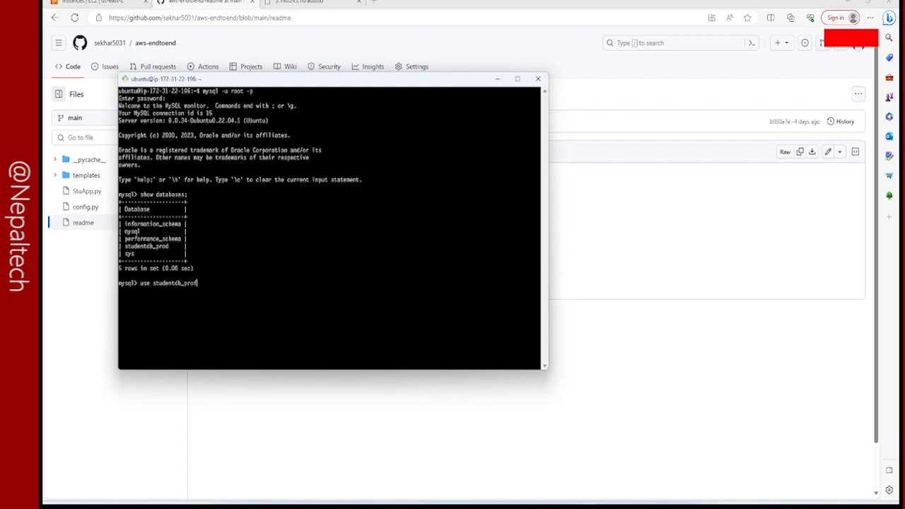
text(;)
key(Return)
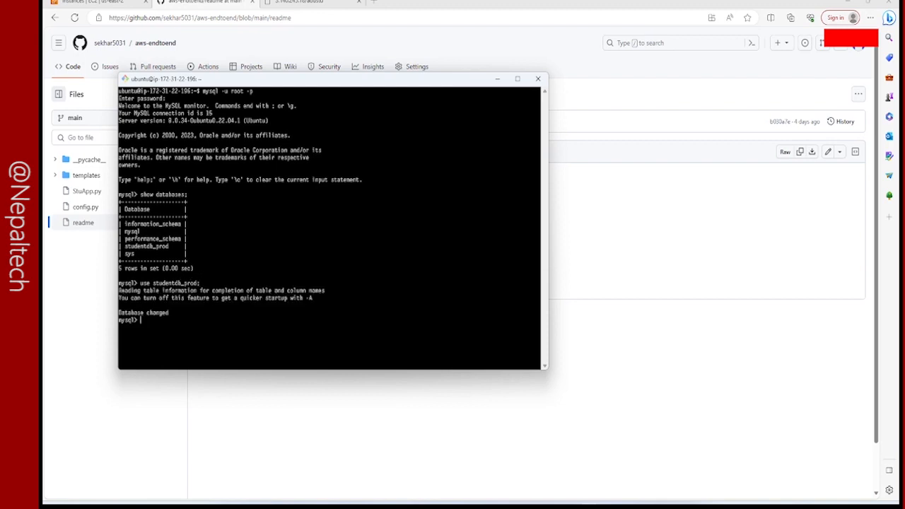
key(Up)
key(Down)
text(select * from student;)
key(Return)
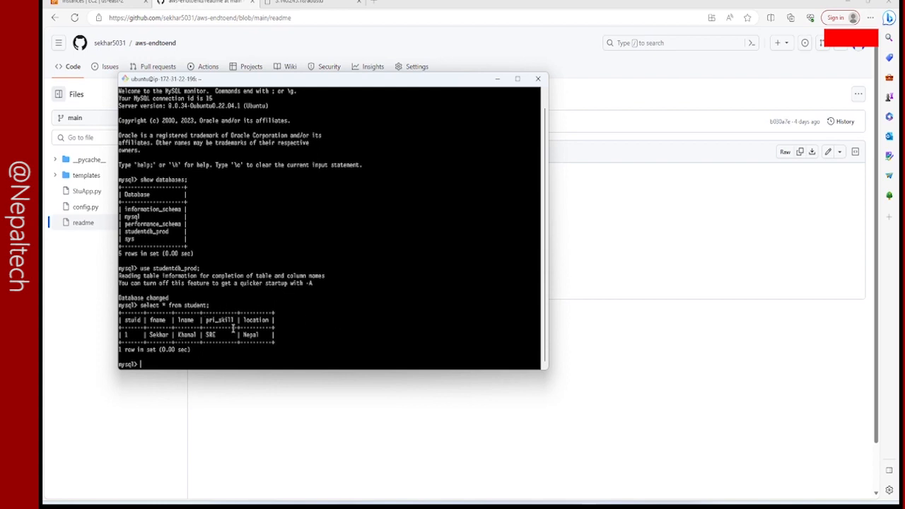
Return from the addstu result page to the filled-in Student Database form in the browser.
click(308, 3)
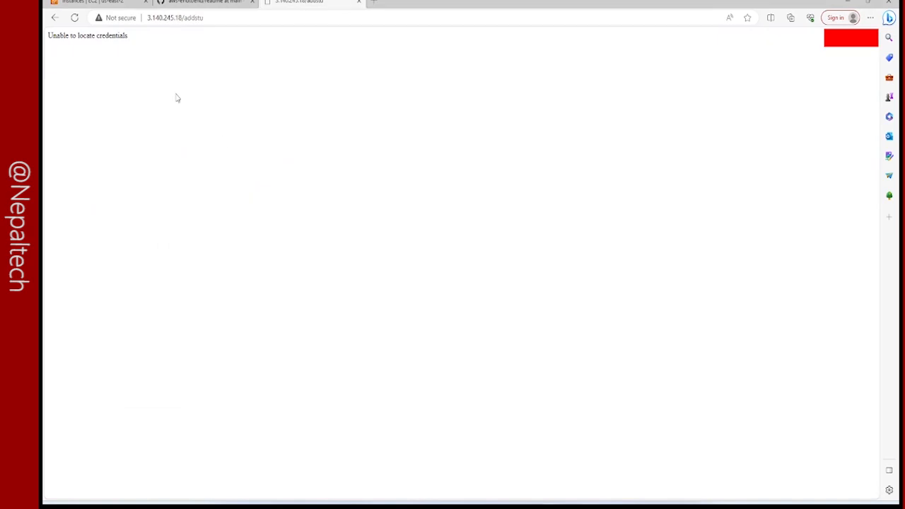
click(57, 18)
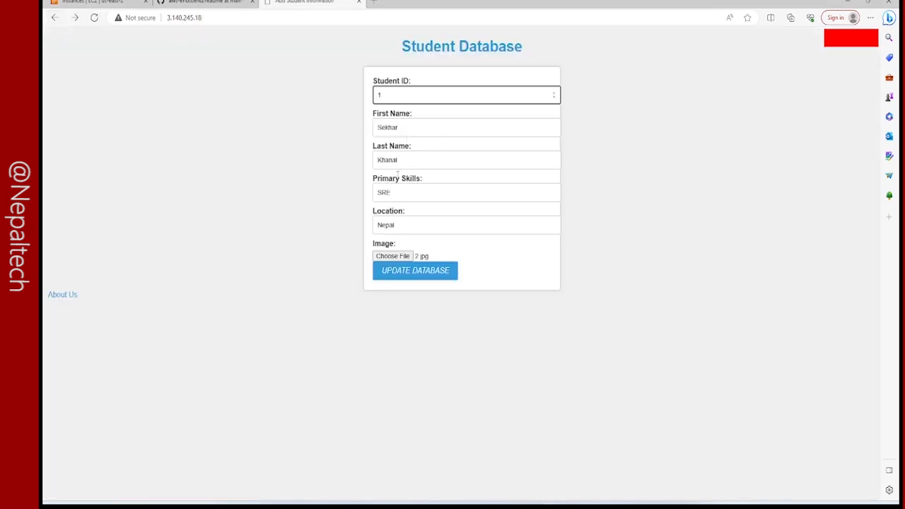
click(131, 2)
click(273, 3)
Search the AWS console for "s3" and open the S3 service.
click(73, 2)
click(138, 39)
text(s3)
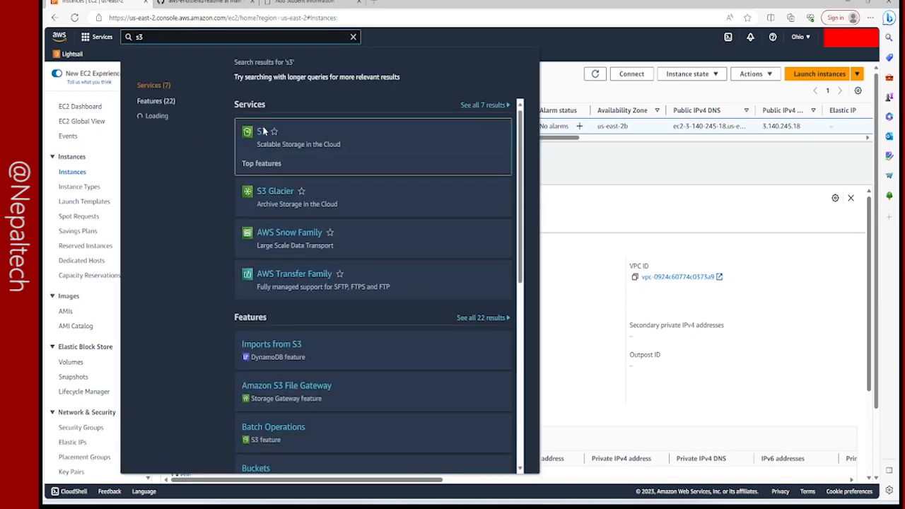
click(262, 134)
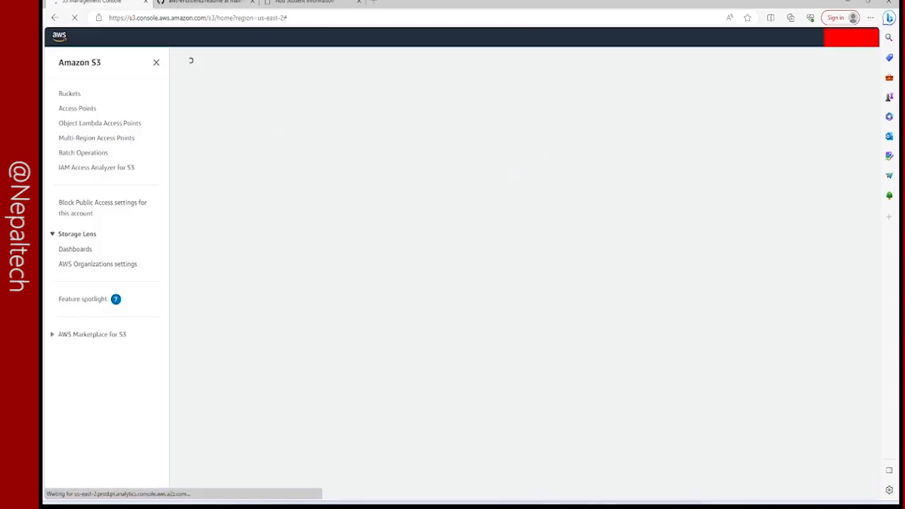
Switch back to the Git Bash terminal and exit the MySQL session.
mouse_move(582, 488)
click(609, 479)
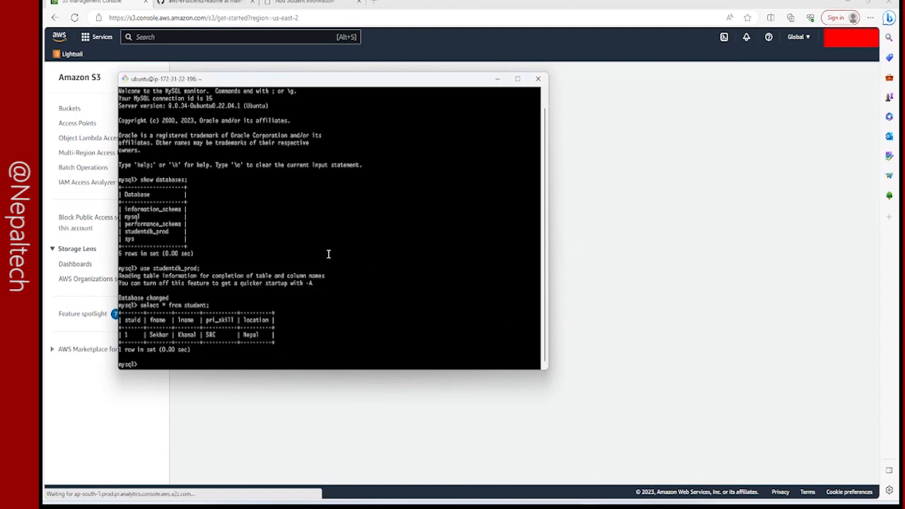
text(exit)
key(Return)
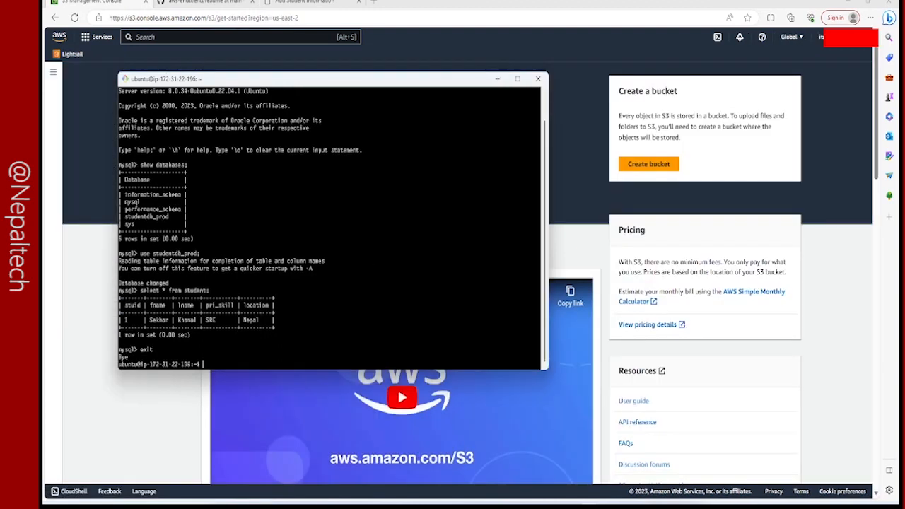
Clear the terminal and list the contents of the home directory.
text(clear)
key(Return)
text(ls)
key(Return)
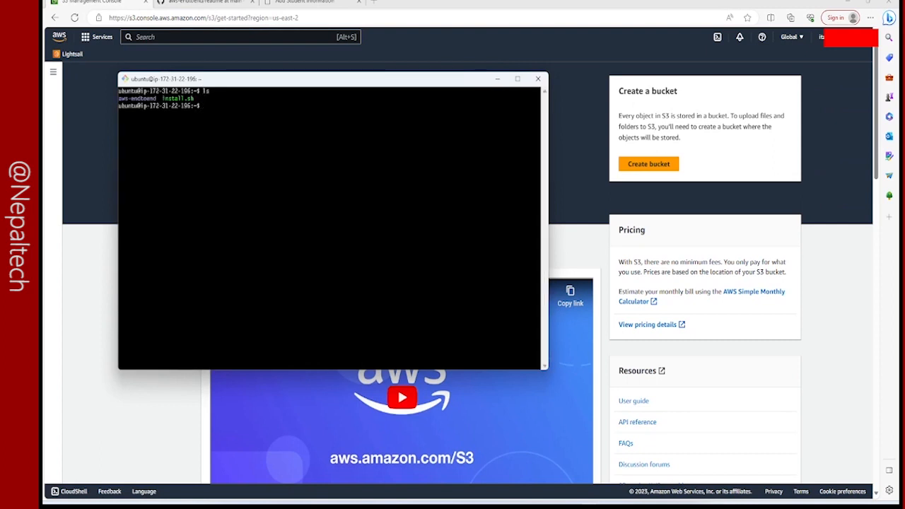
Change into the aws-endtoend directory and list its files.
text(cd a)
key(Tab)
key(Return)
text(ls)
key(Return)
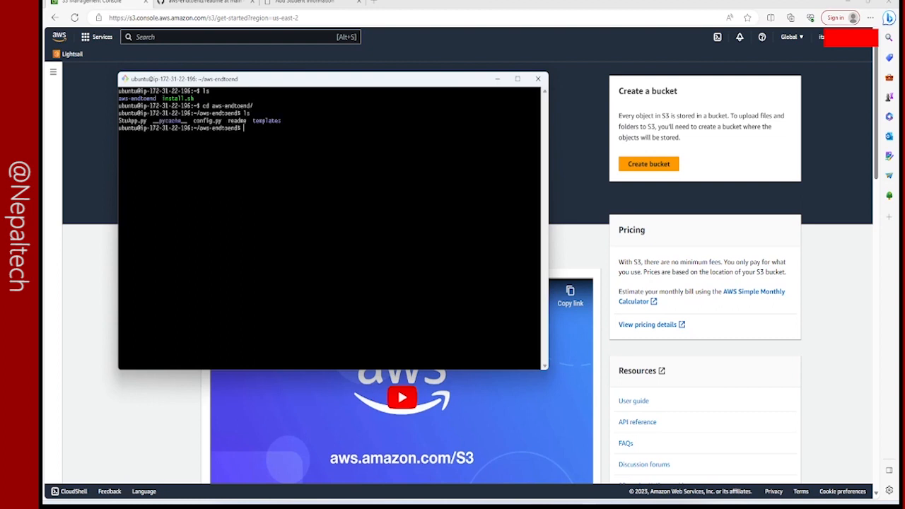
Display config.py in the terminal and copy the custombucket value from it.
text(cat c)
key(Tab)
key(Return)
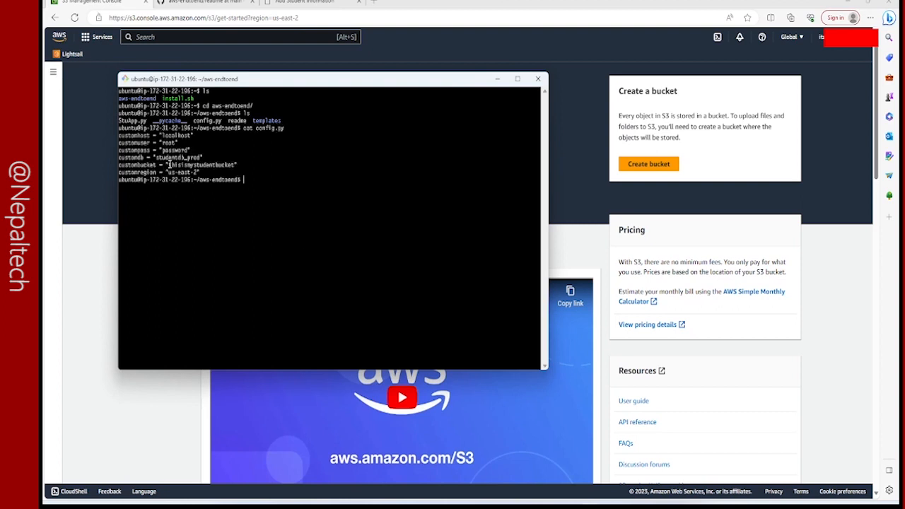
drag(167, 165, 240, 165)
right_click(228, 167)
click(248, 190)
Return to the Amazon S3 page in the browser and start creating a new bucket.
click(204, 2)
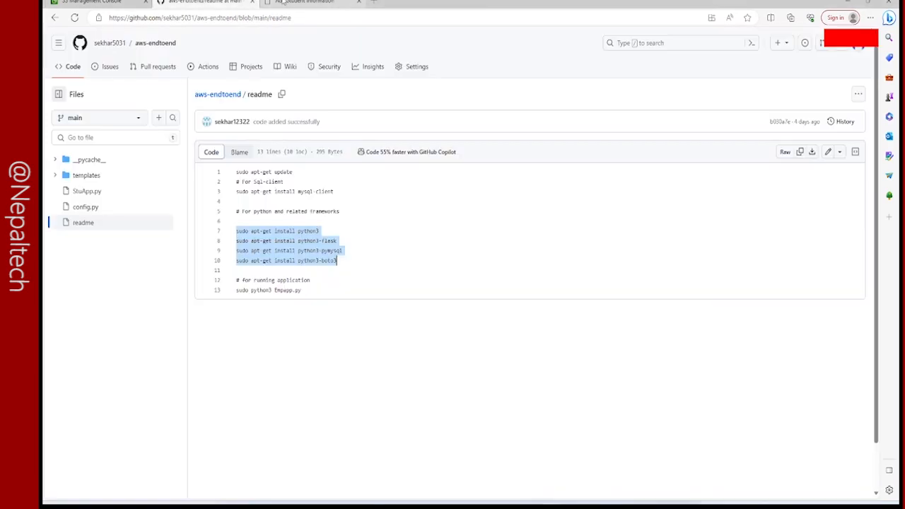
click(280, 3)
click(92, 3)
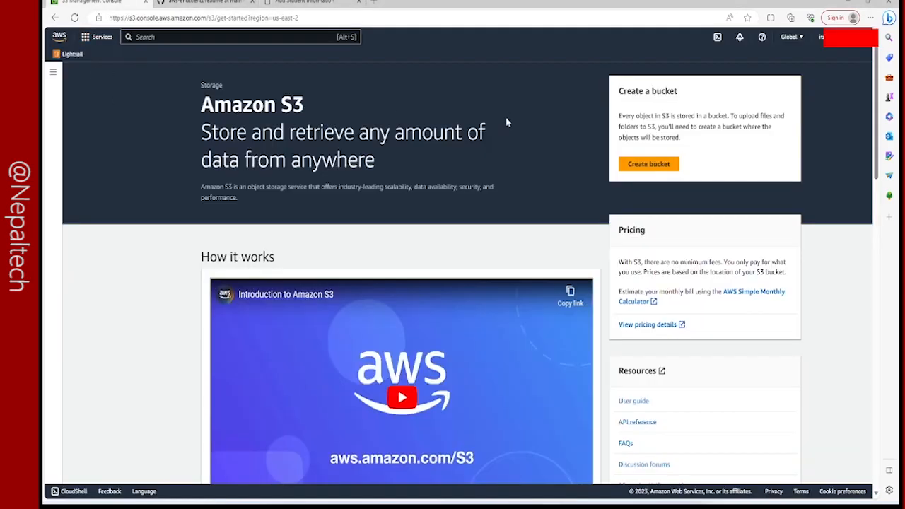
click(643, 164)
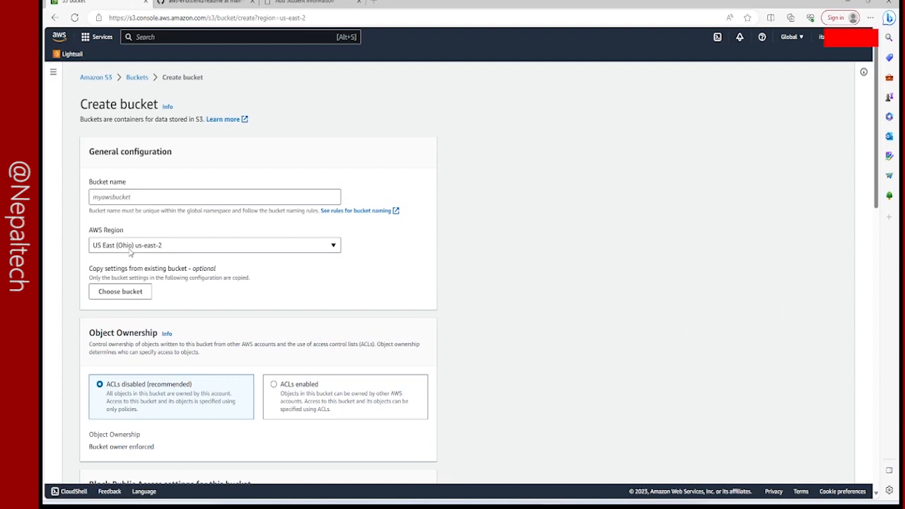
Check the customregion value in the terminal and select US East (Ohio) us-east-2 as the bucket's AWS Region.
mouse_move(591, 504)
click(615, 463)
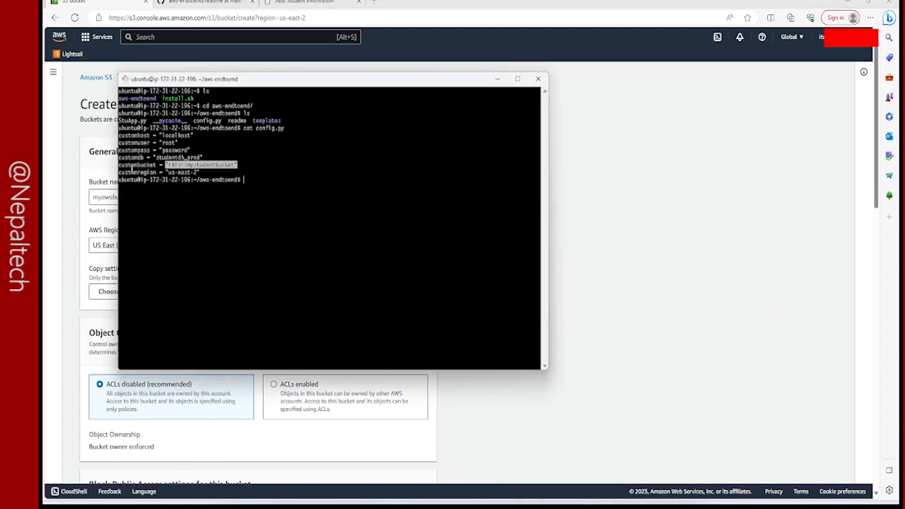
click(591, 254)
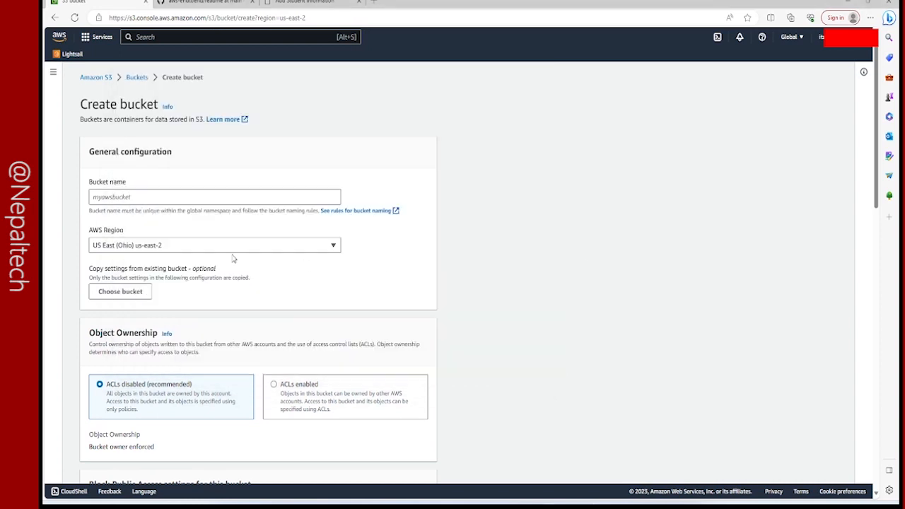
click(172, 242)
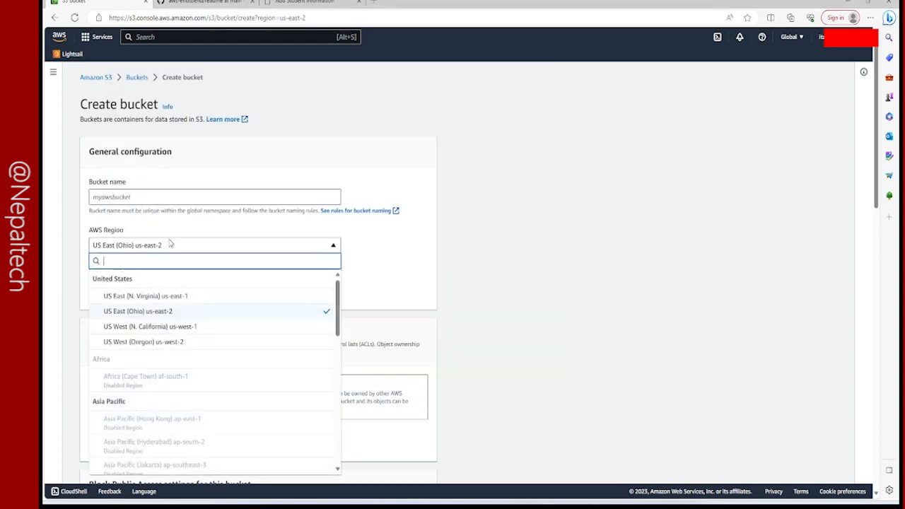
click(167, 312)
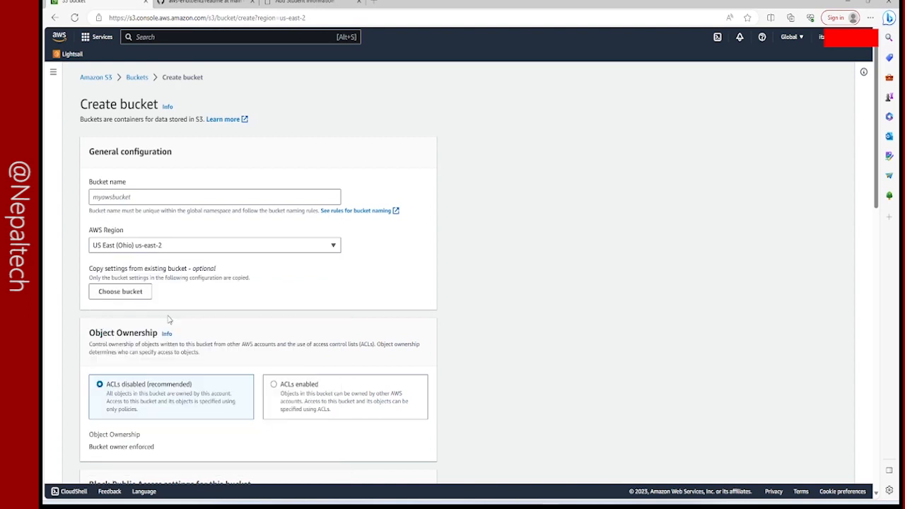
Name the bucket thisismystudentbucket and create it with the remaining settings at their defaults.
click(149, 197)
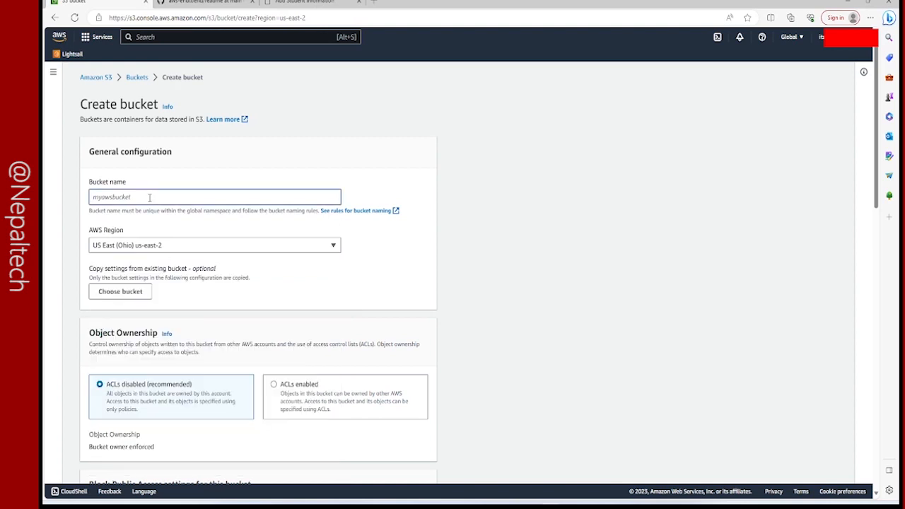
key(ctrl+v)
key(Delete)
key(Delete)
key(BackSpace)
text(th)
scroll(170, 203, down, 7)
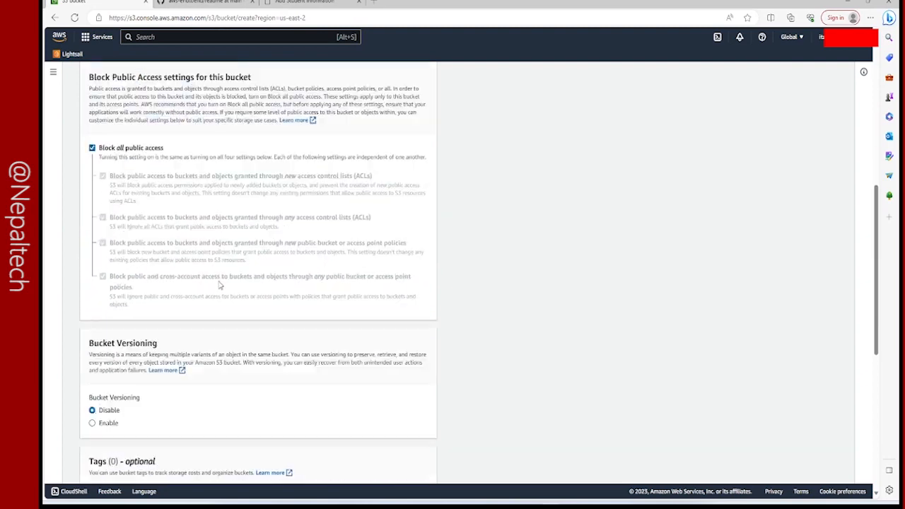
scroll(217, 295, down, 2)
scroll(221, 295, down, 1)
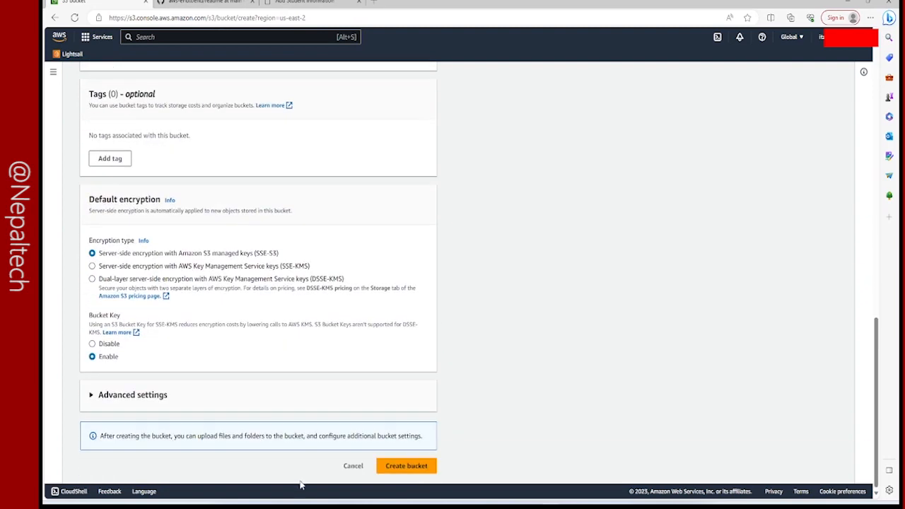
click(415, 470)
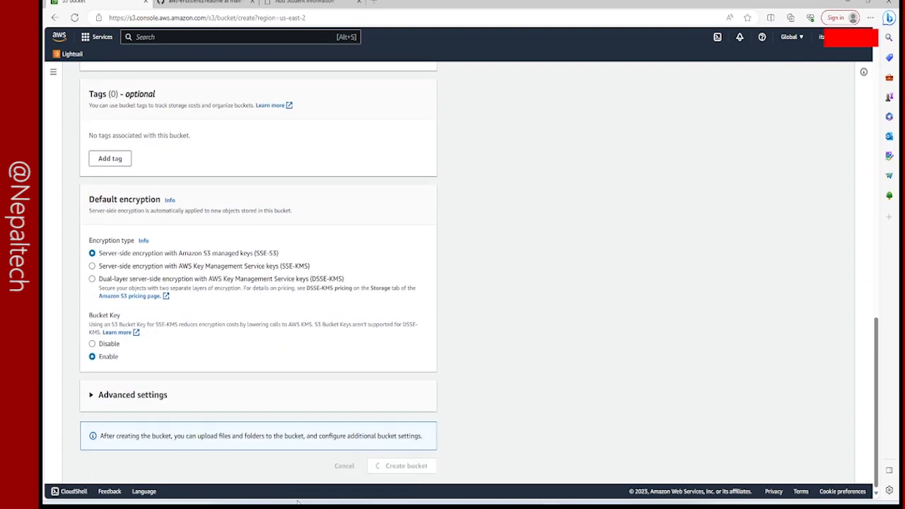
Reload the Student Database form to empty it and enter the new student's ID and first name.
click(297, 2)
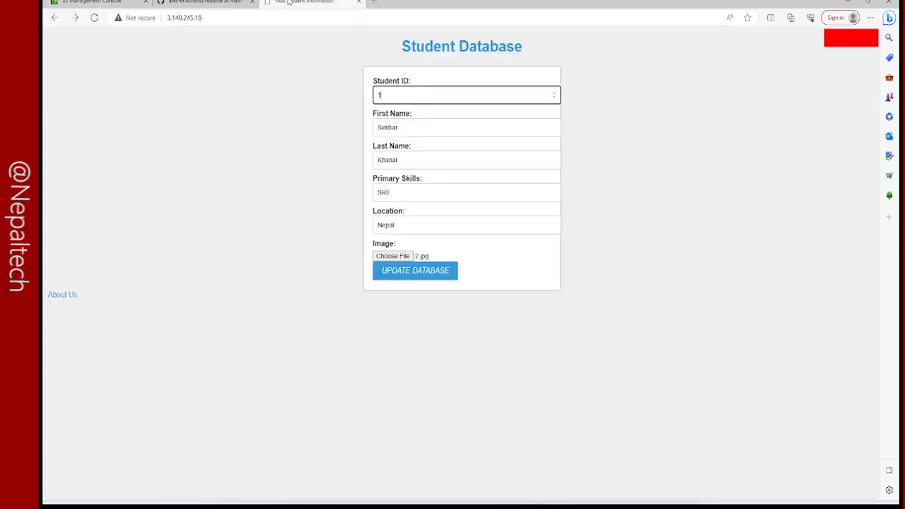
click(94, 17)
text(2)
click(436, 123)
key(Tab)
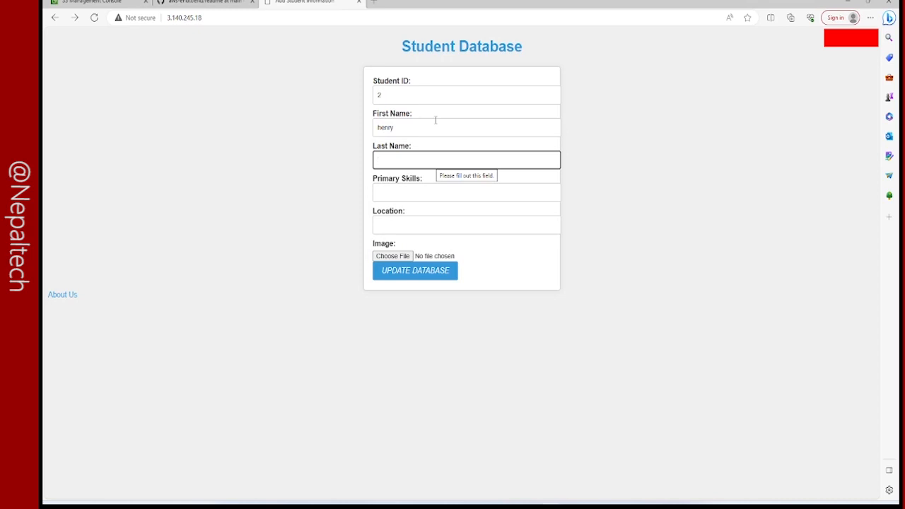
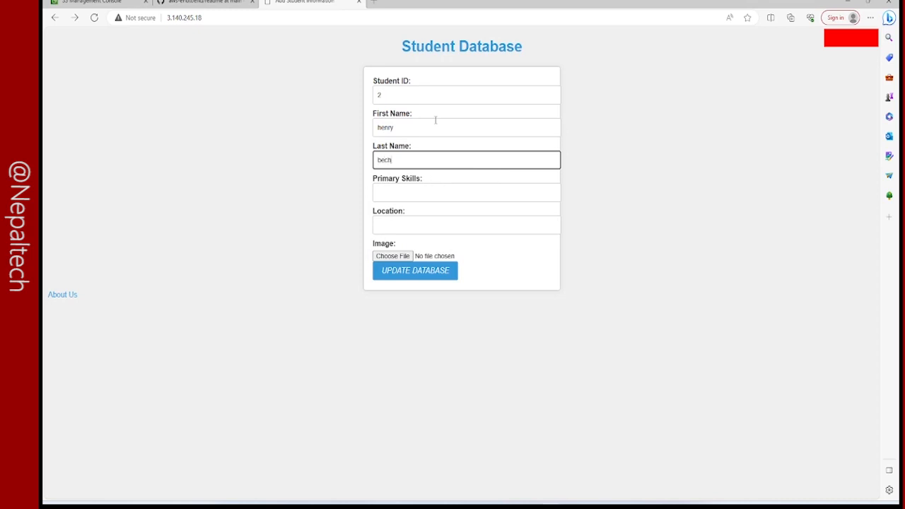
Set the student's primary skills to "ball" and the location to "USA".
click(435, 189)
text(f)
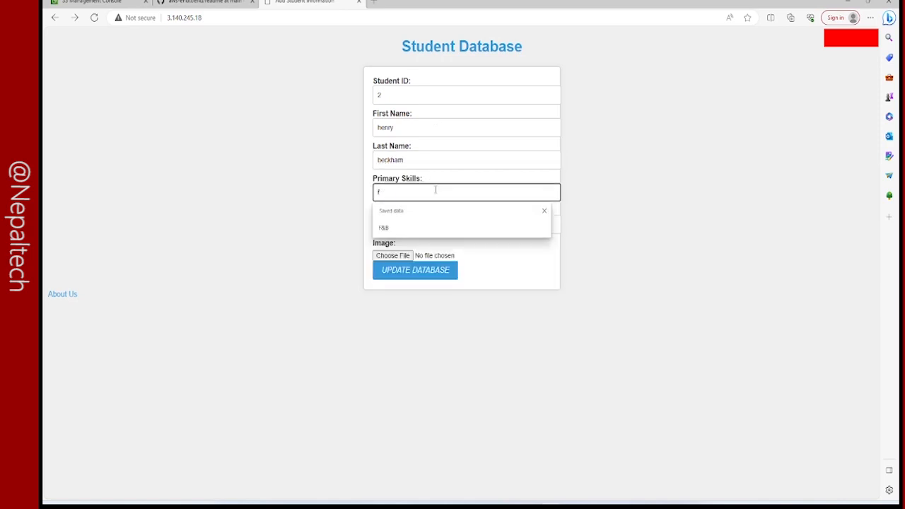
key(BackSpace)
text(ball)
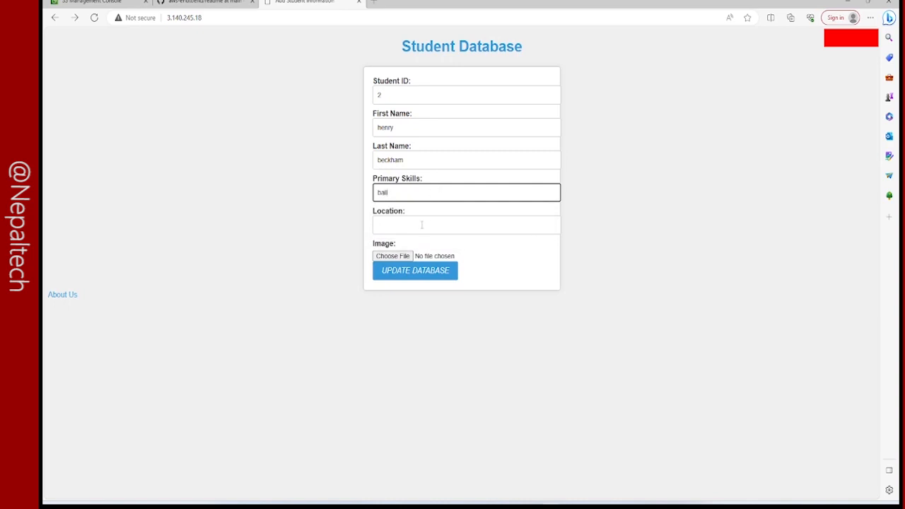
click(428, 219)
text(USA)
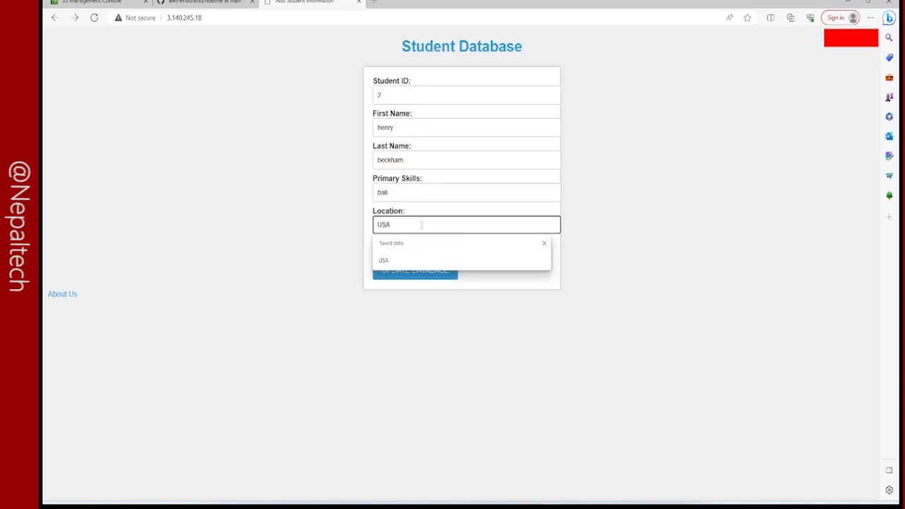
click(392, 259)
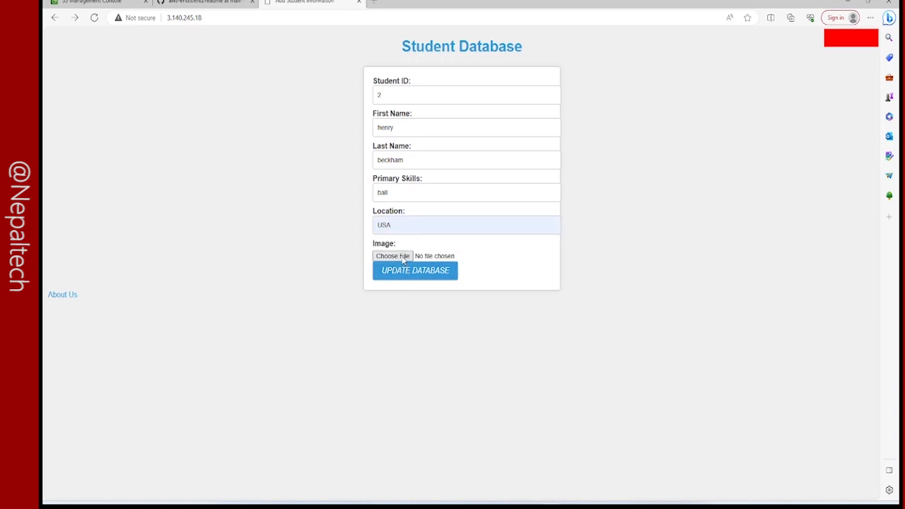
Attach image 8 from the gallery_img folder and submit the student record to the database.
click(393, 256)
click(249, 138)
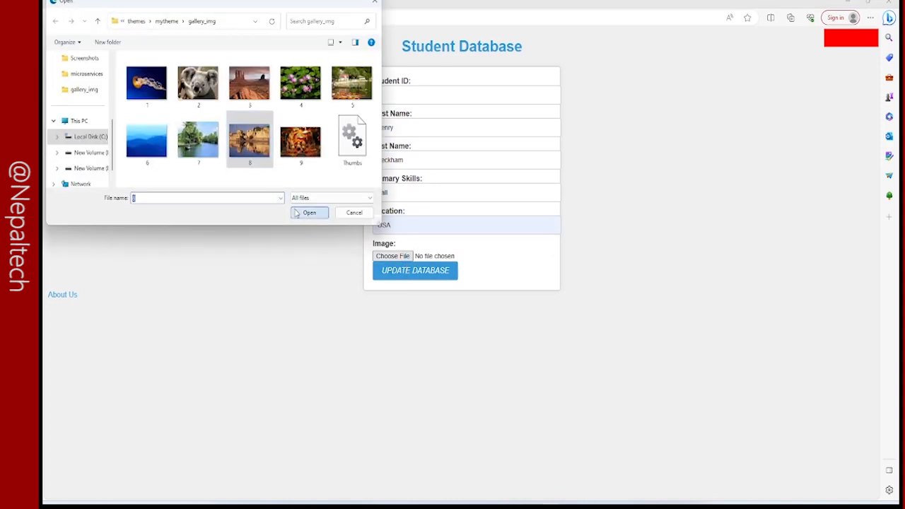
click(305, 210)
click(397, 276)
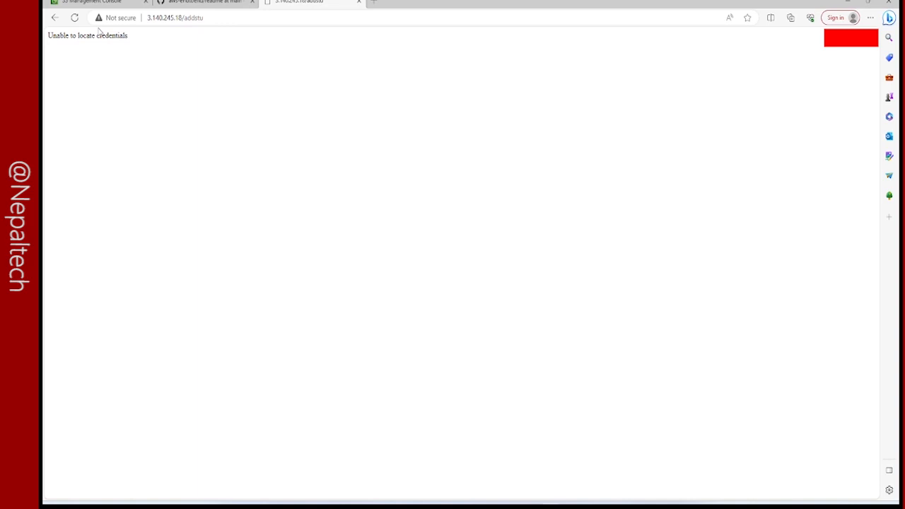
Switch back to the AWS console, search for "IAM" and open the IAM service.
click(92, 2)
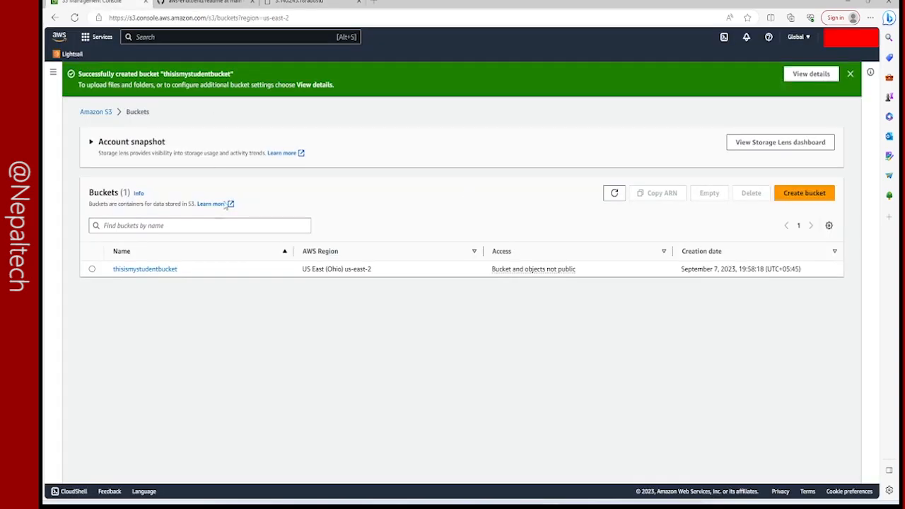
click(53, 72)
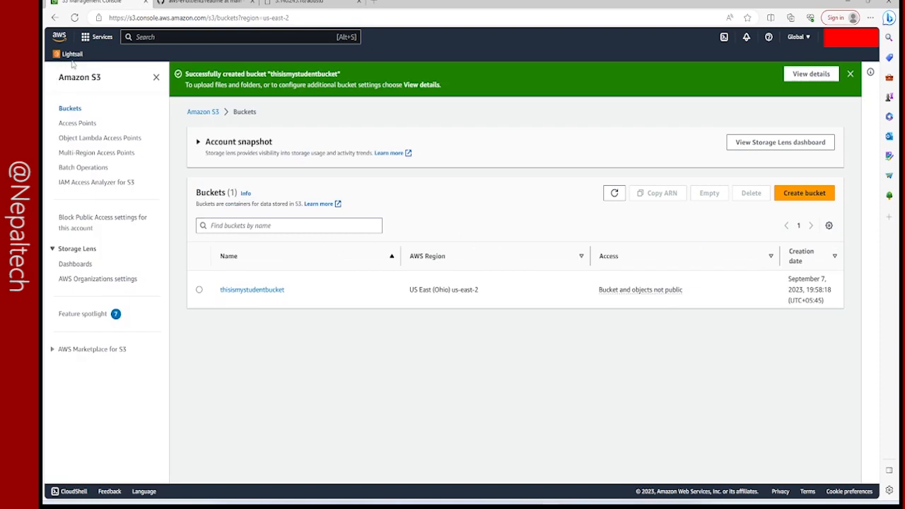
click(152, 37)
text(IAM)
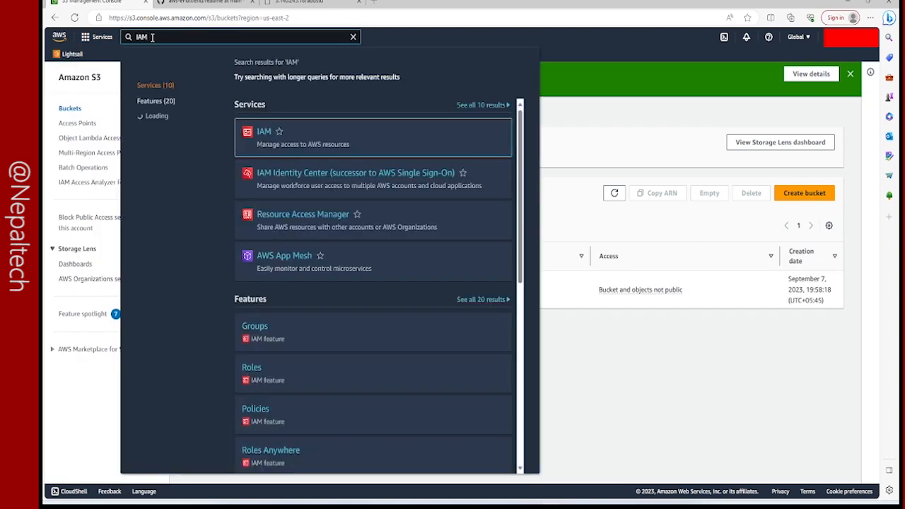
click(264, 133)
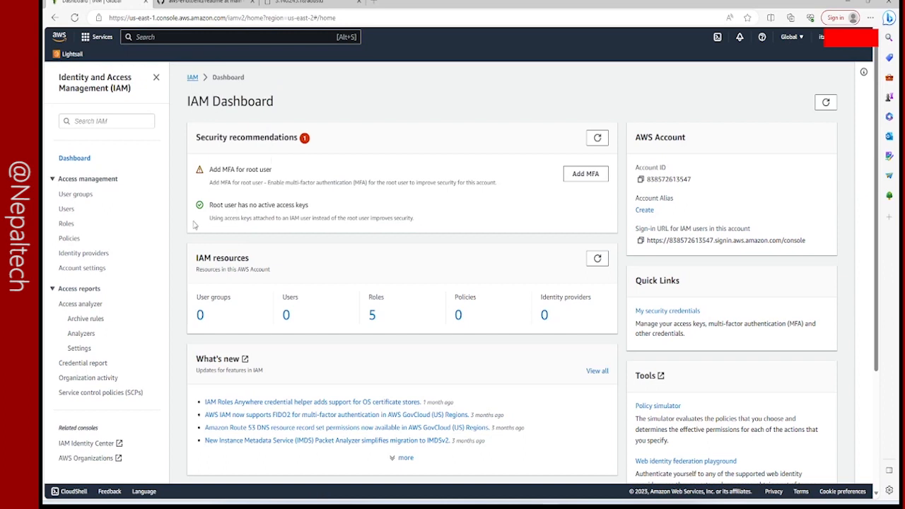
Start a new IAM role with AWS service as trusted entity and EC2 as the use case, proceeding to its permissions.
click(66, 224)
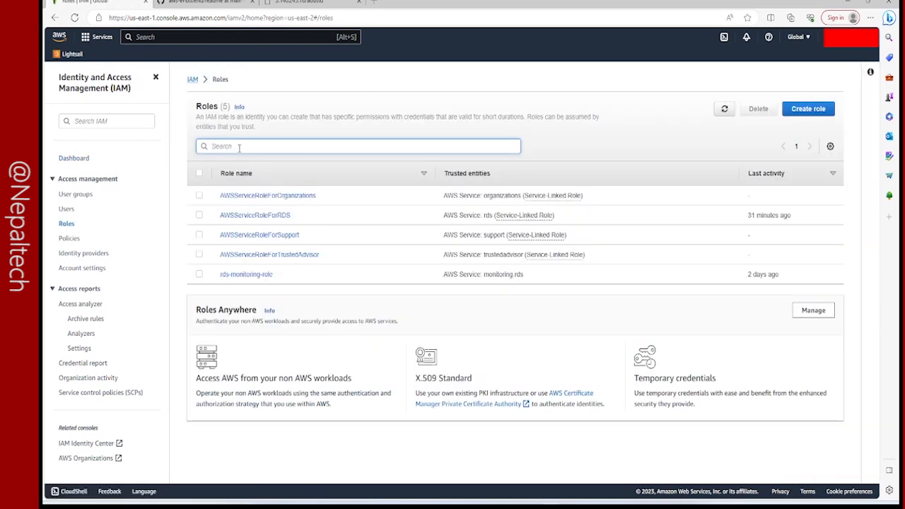
click(818, 116)
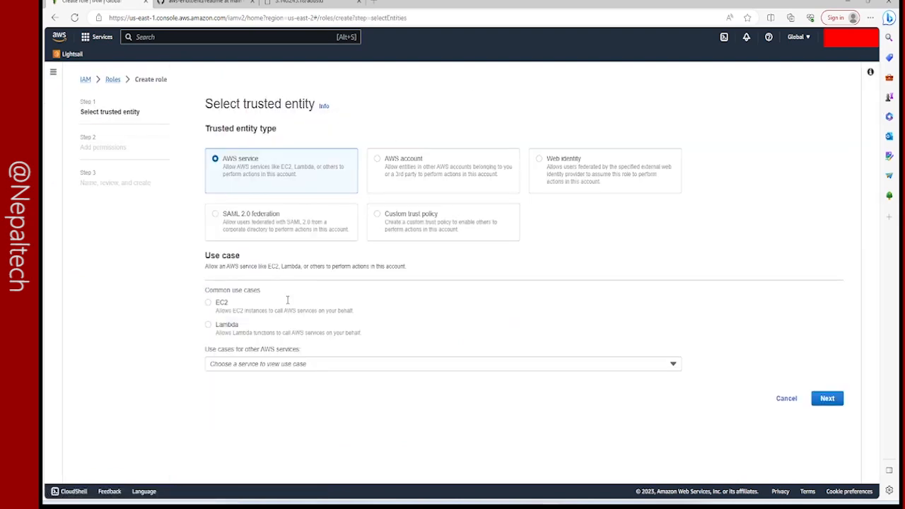
click(207, 304)
click(826, 399)
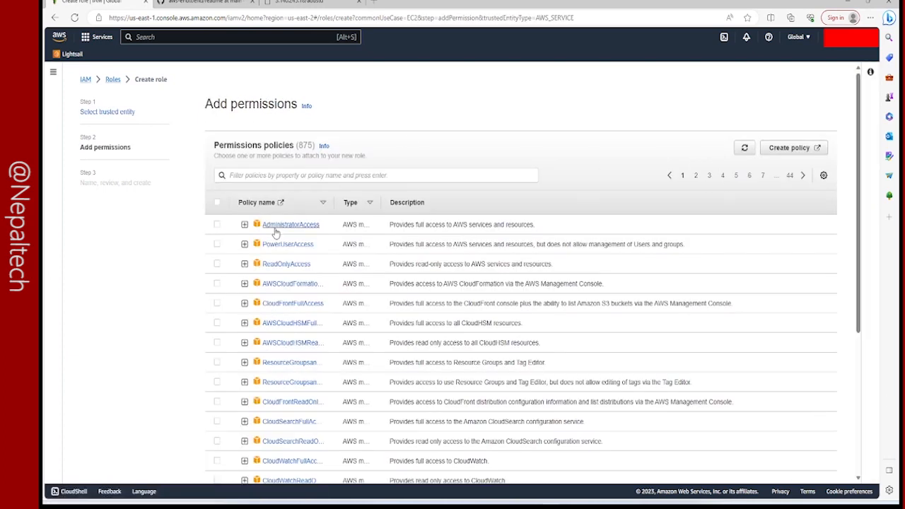
Attach the AdministratorAccess policy to the role and proceed to naming and review.
scroll(258, 309, down, 3)
scroll(258, 309, up, 3)
click(217, 224)
scroll(495, 375, down, 5)
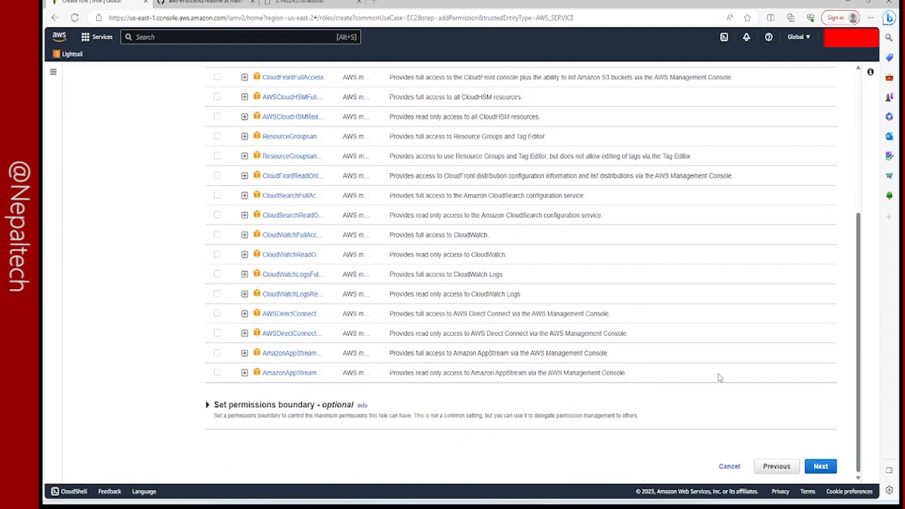
click(820, 467)
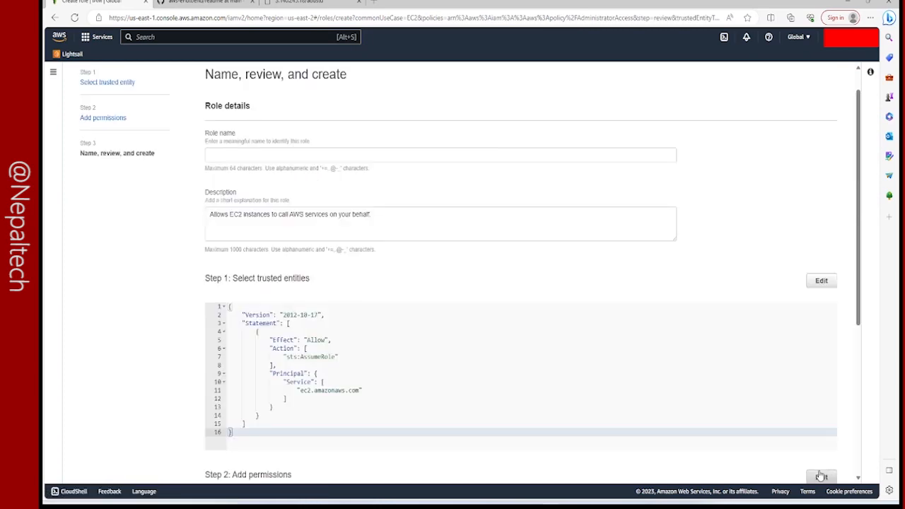
Name the role awsEC2admin and create it with the AdministratorAccess policy attached.
scroll(820, 476, down, 4)
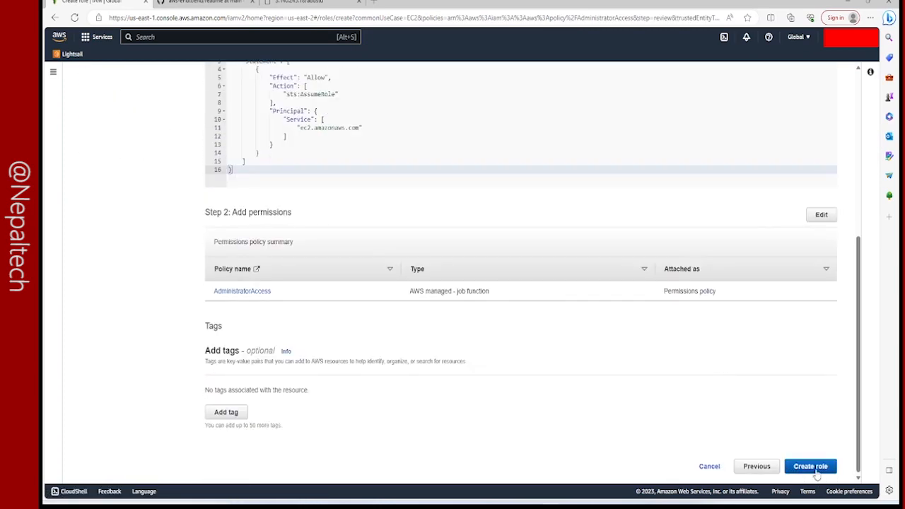
click(813, 468)
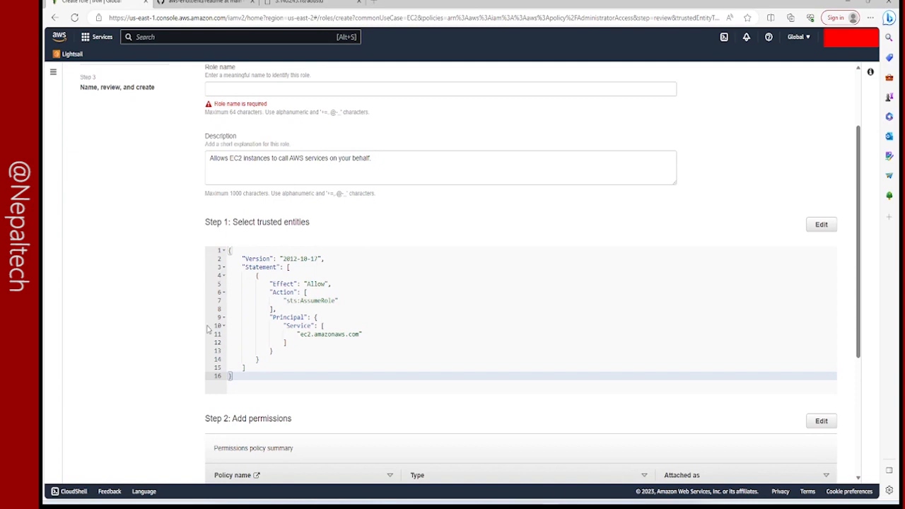
scroll(404, 279, down, 2)
scroll(244, 117, up, 3)
scroll(244, 117, up, 1)
click(251, 183)
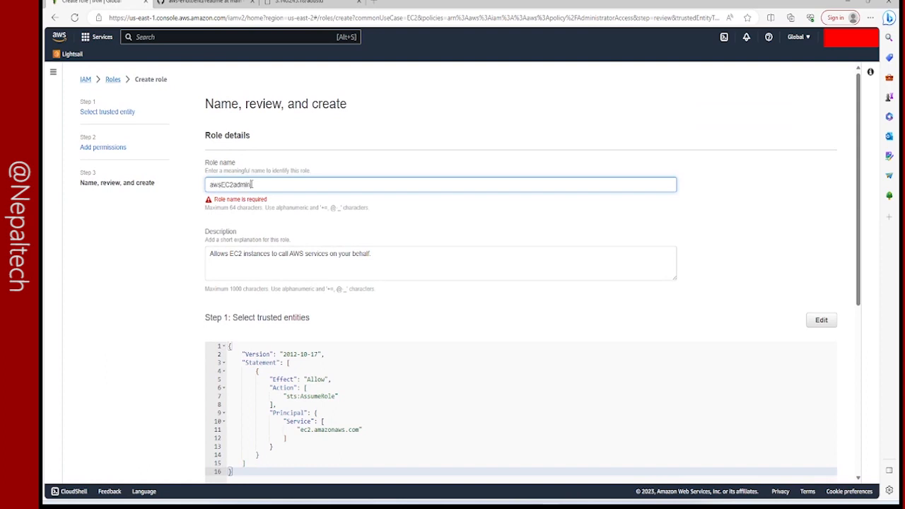
scroll(551, 315, down, 5)
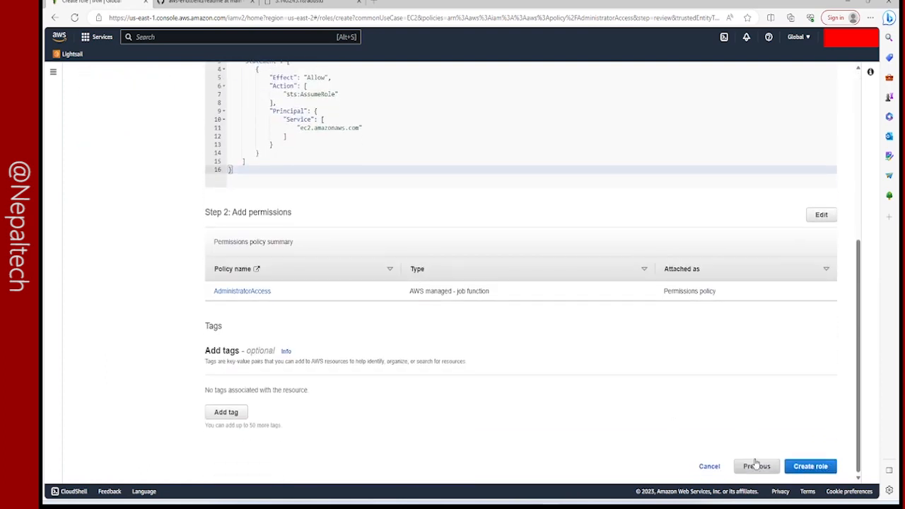
click(810, 466)
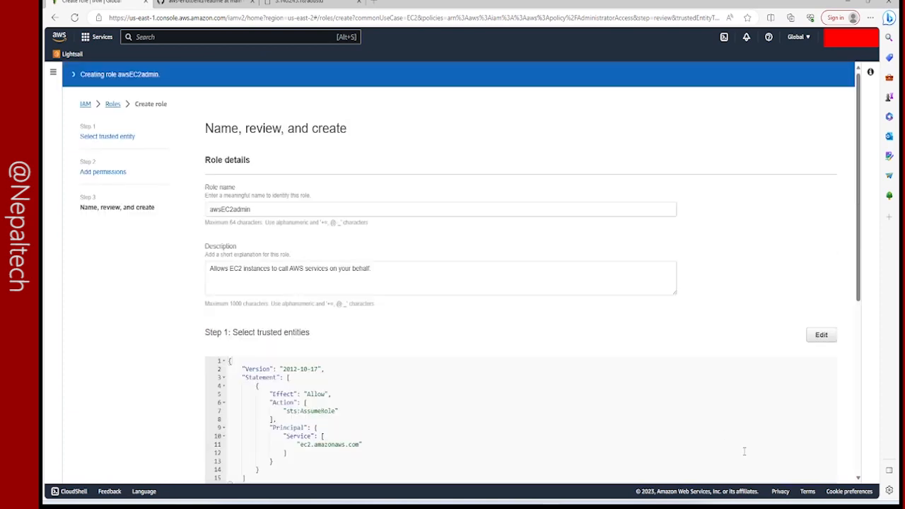
drag(67, 74, 190, 76)
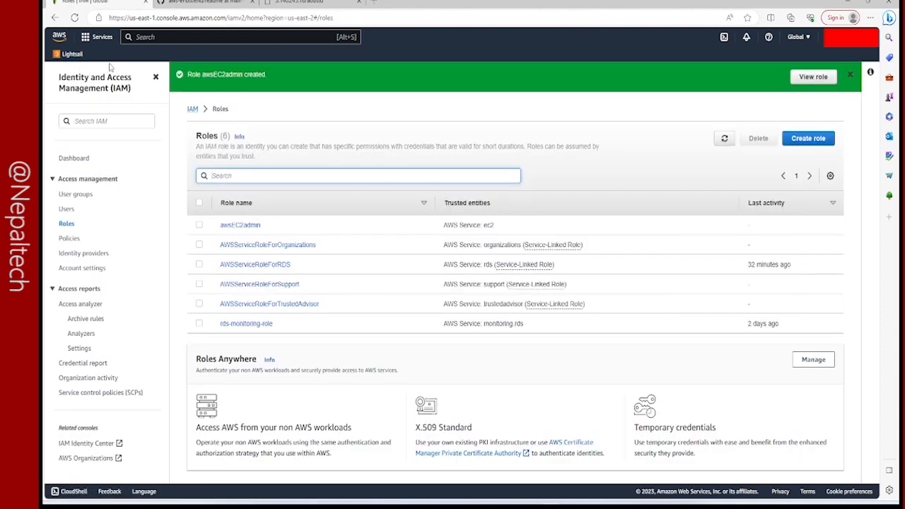
Search for "ec2", open the EC2 service and list its running instances.
click(130, 37)
text(ec2)
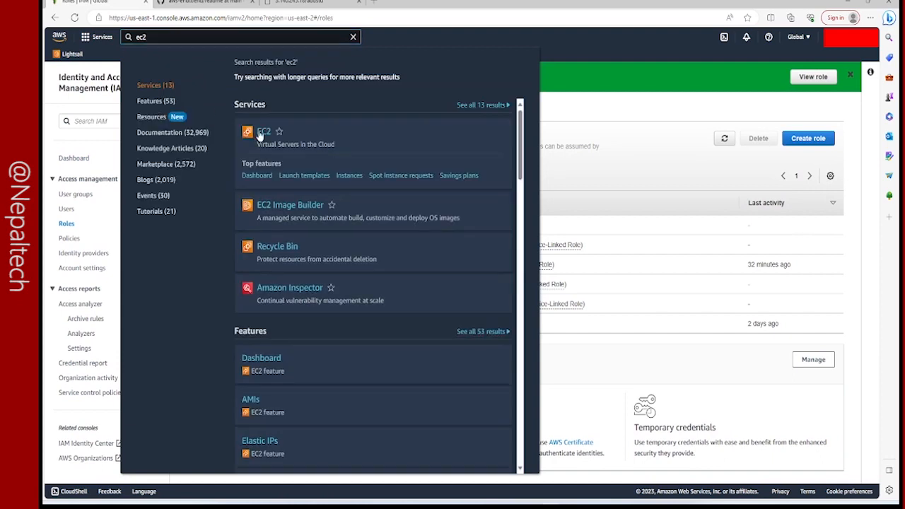
click(287, 138)
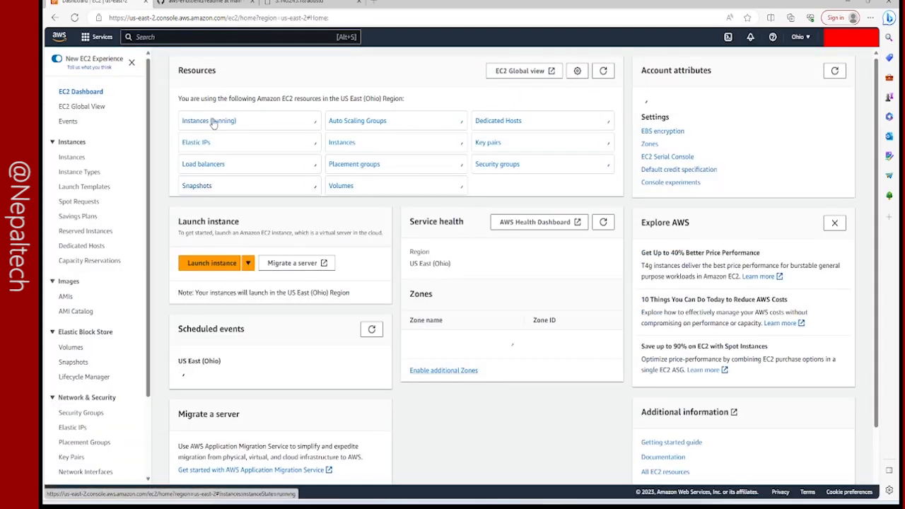
click(212, 121)
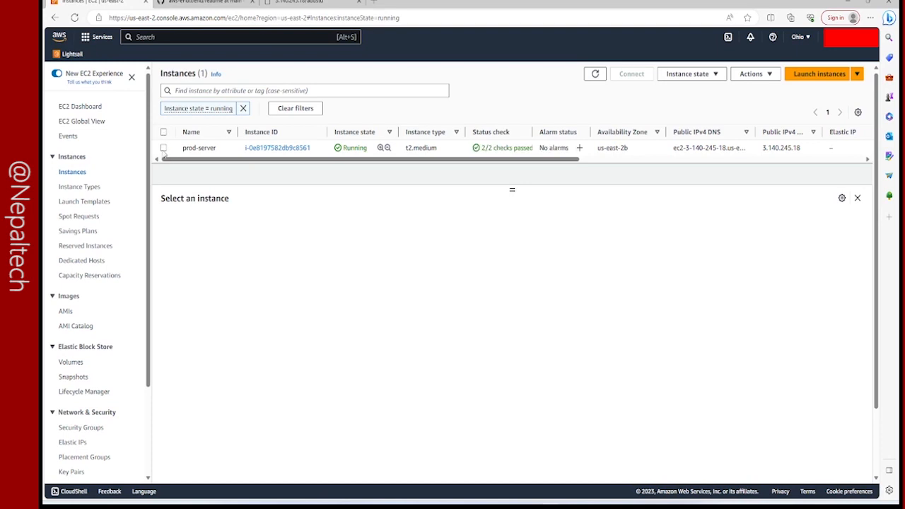
Attach the awsEC2admin IAM role to the prod-server instance and refresh the instance list.
click(164, 148)
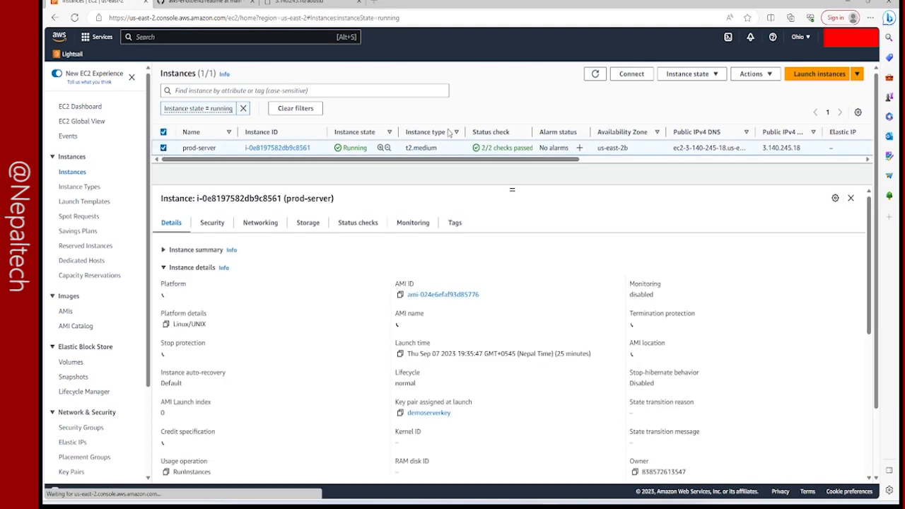
click(751, 74)
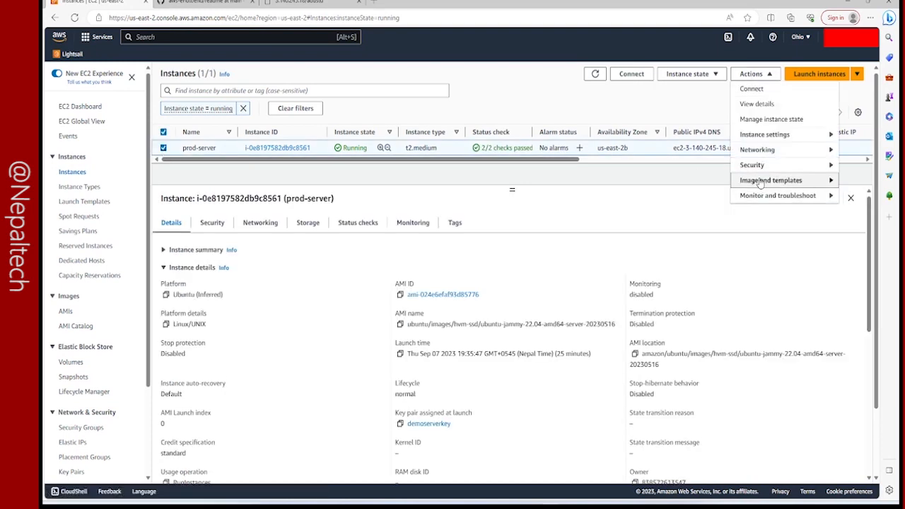
mouse_move(755, 166)
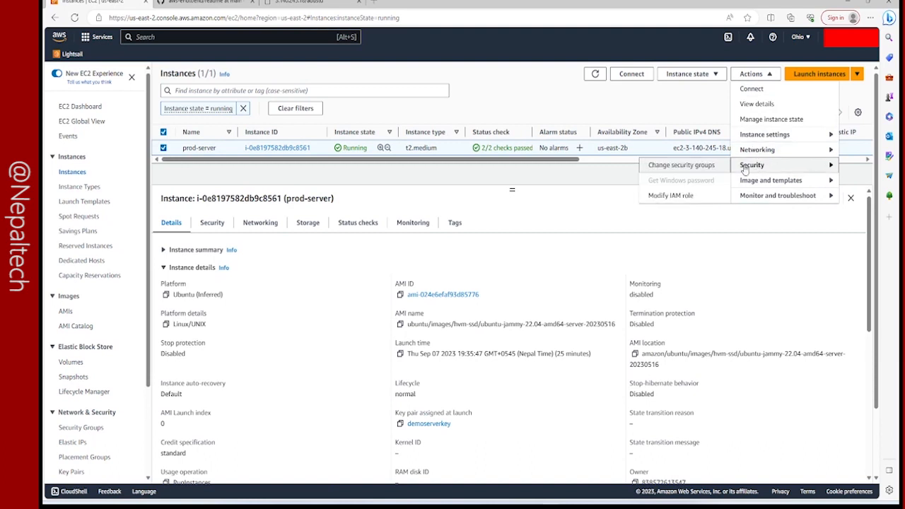
click(672, 195)
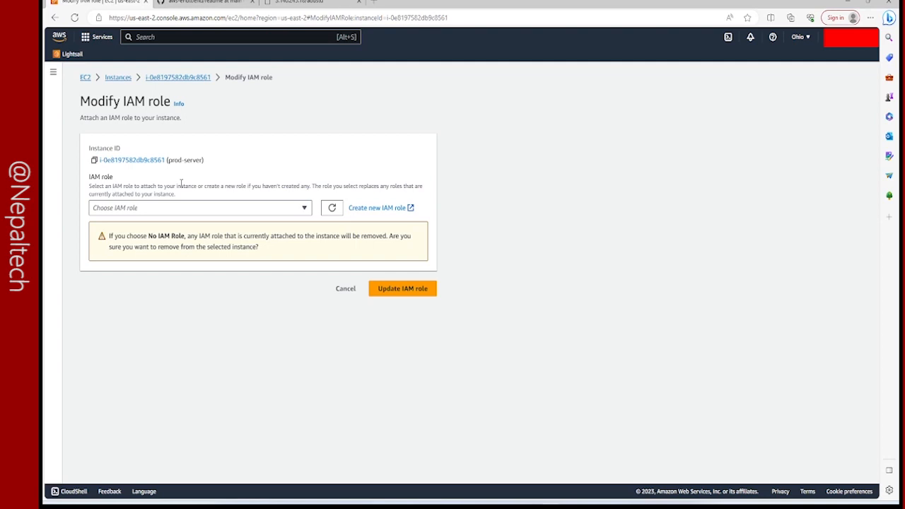
click(201, 212)
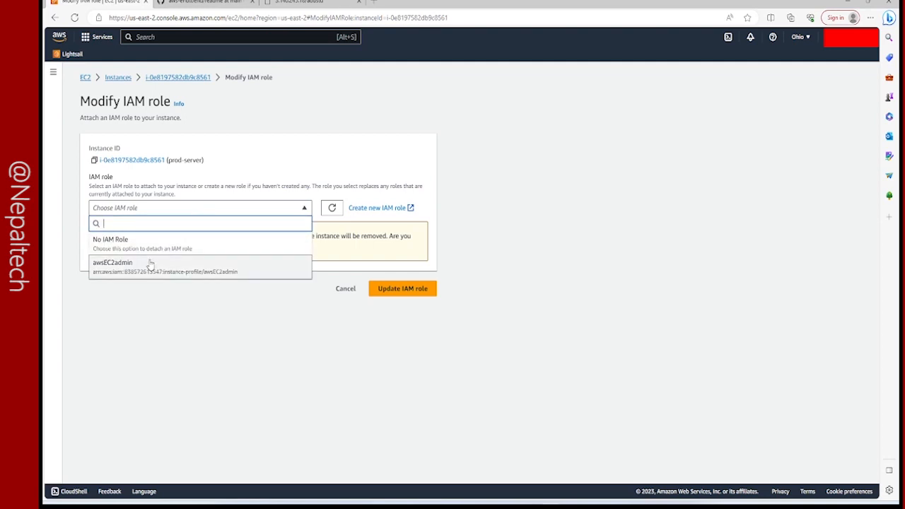
click(150, 264)
click(430, 243)
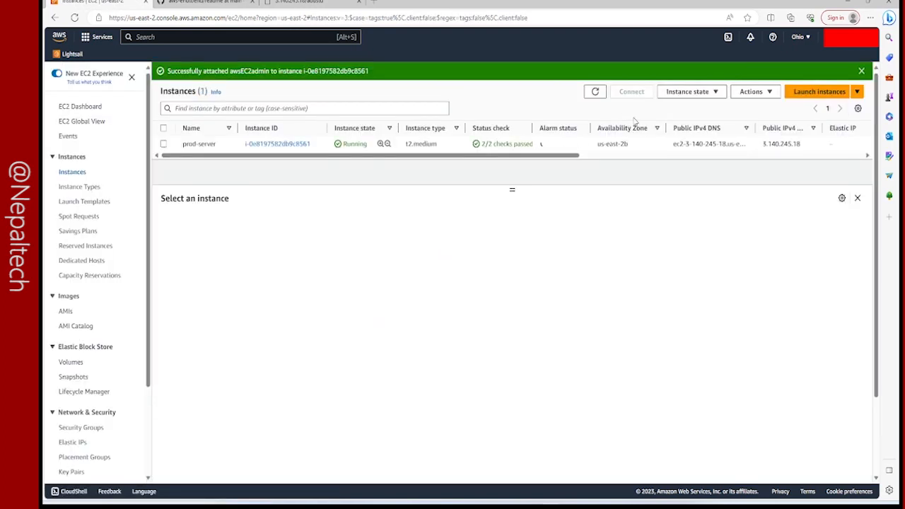
click(596, 92)
Return to the filled-in student form and set the student ID to 3, first name to barack and last name to obama.
click(202, 2)
click(297, 2)
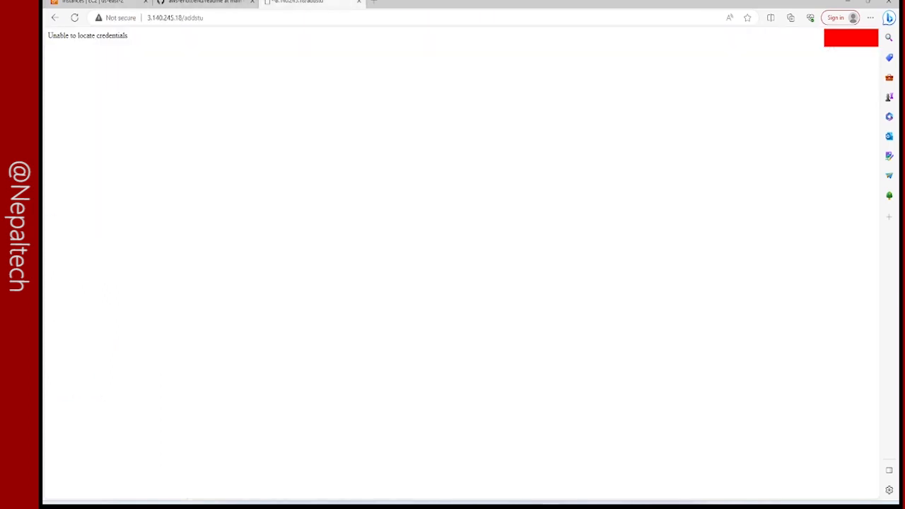
click(55, 18)
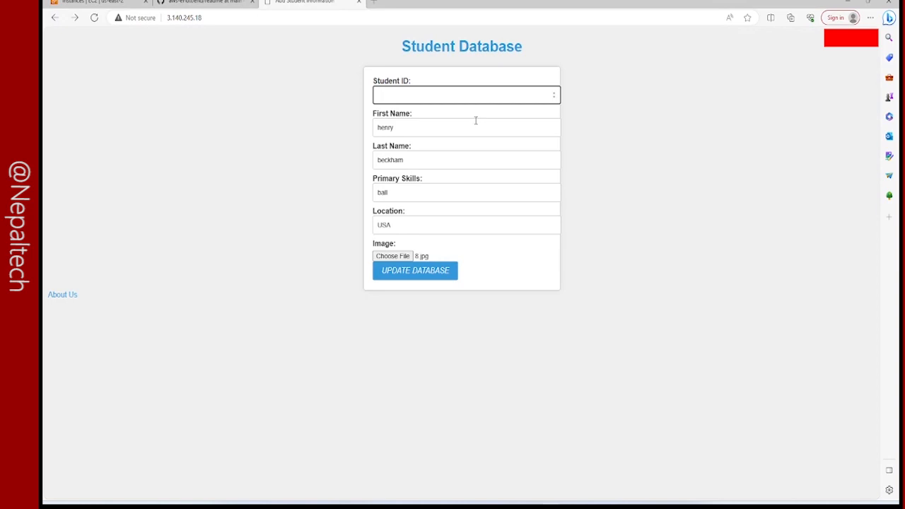
key(Tab)
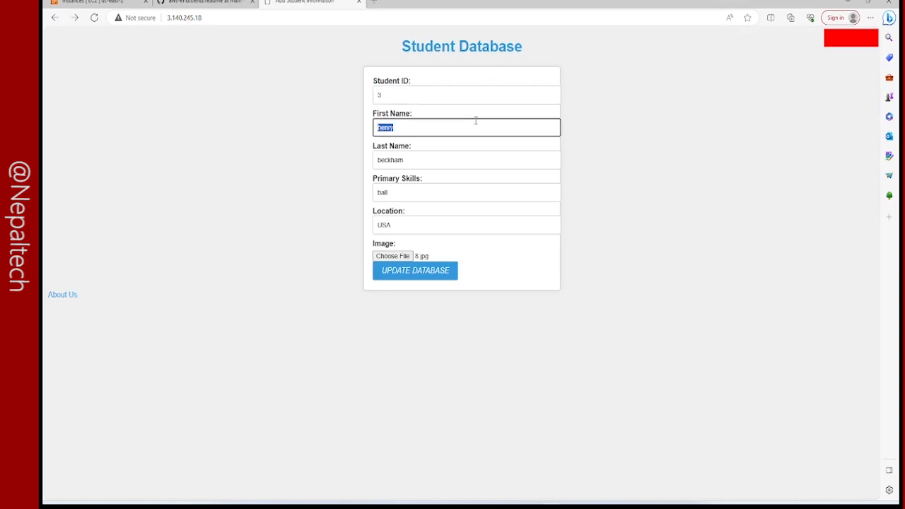
text(Harack)
key(Tab)
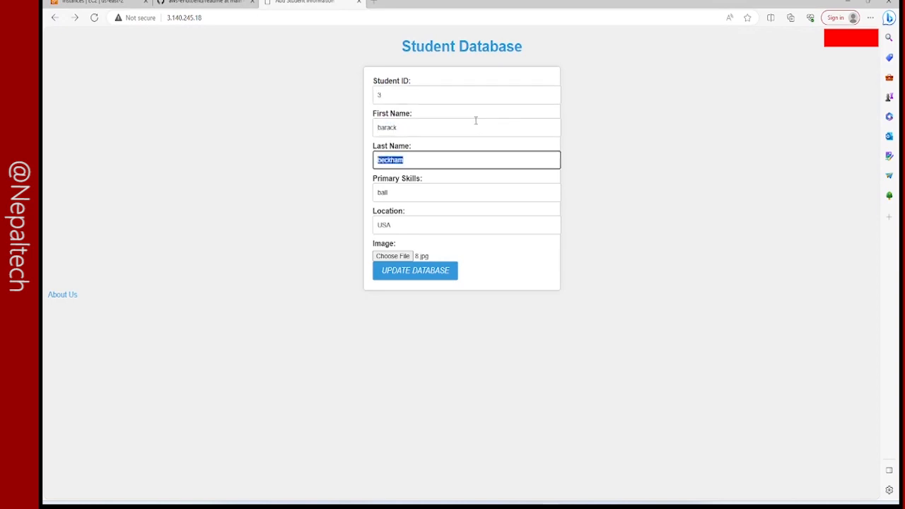
text(obama)
key(Tab)
Set the primary skills to politics and the location to Nepal, keeping 8.jpg as the image, and submit the record.
key(BackSpace)
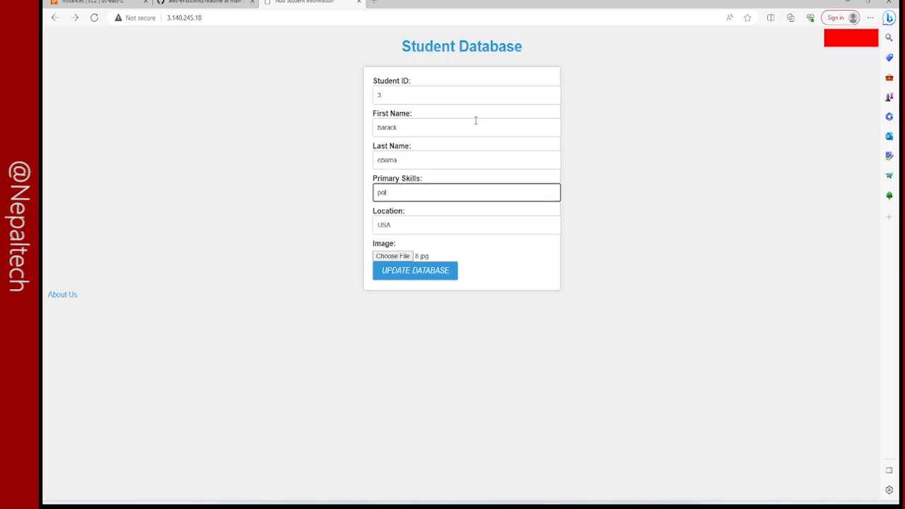
key(Tab)
key(BackSpace)
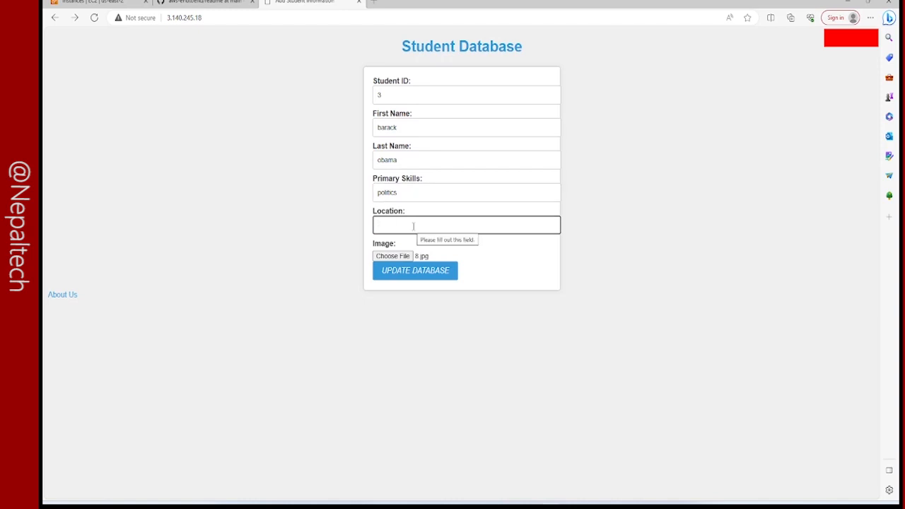
text(Nepal)
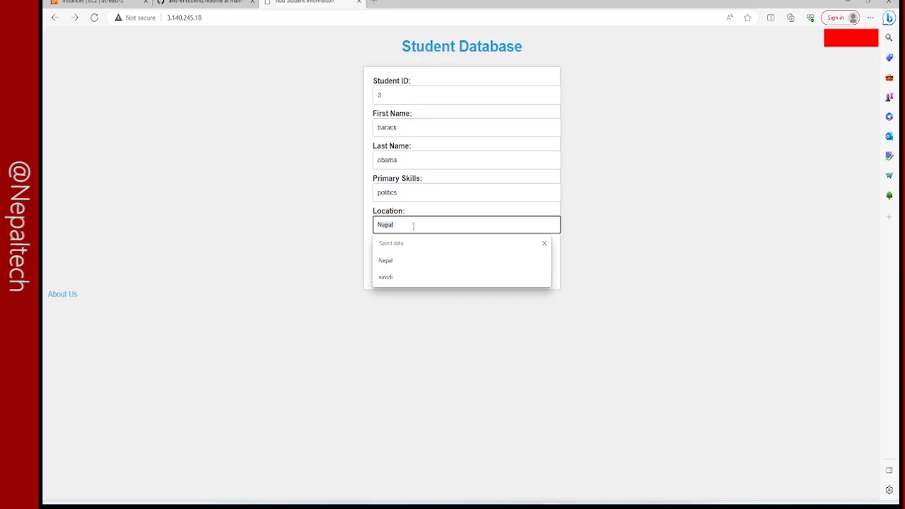
key(Return)
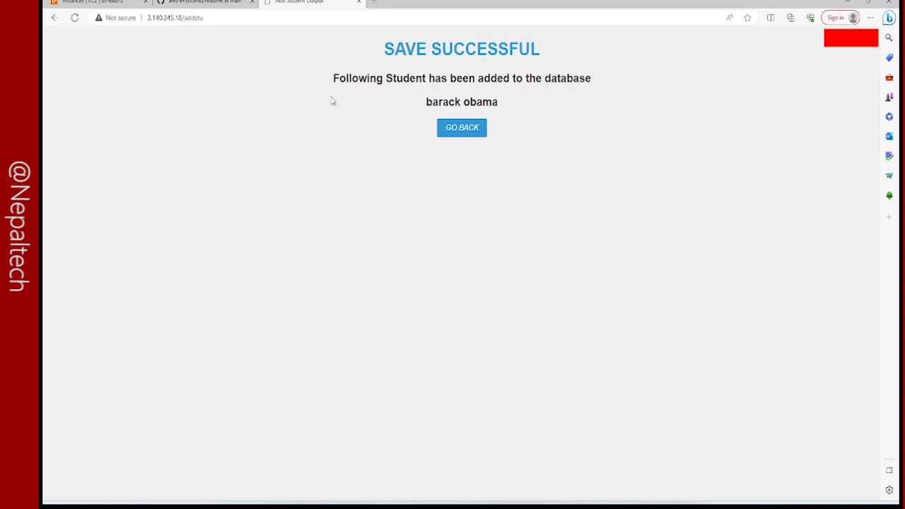
Go back to a blank student form, set the student ID to 4 and enter the student's first and last name.
click(463, 128)
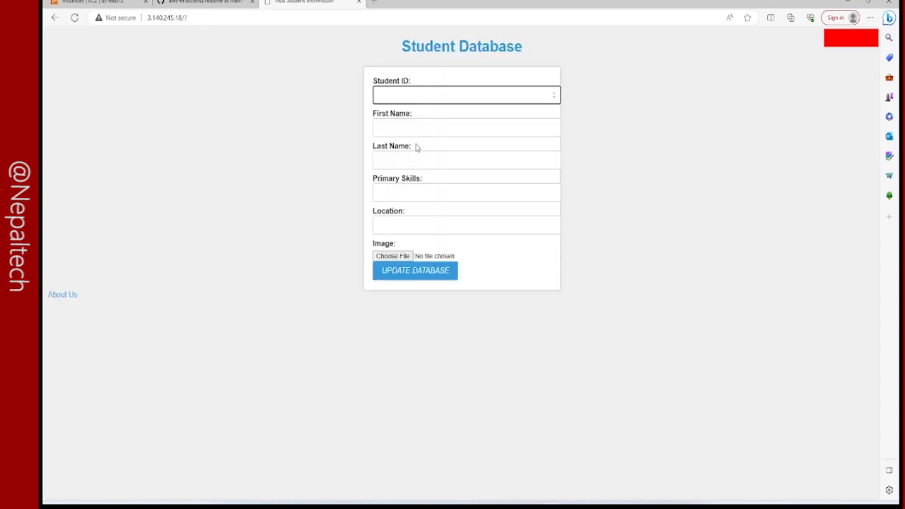
text(4)
click(389, 127)
text(Thomas)
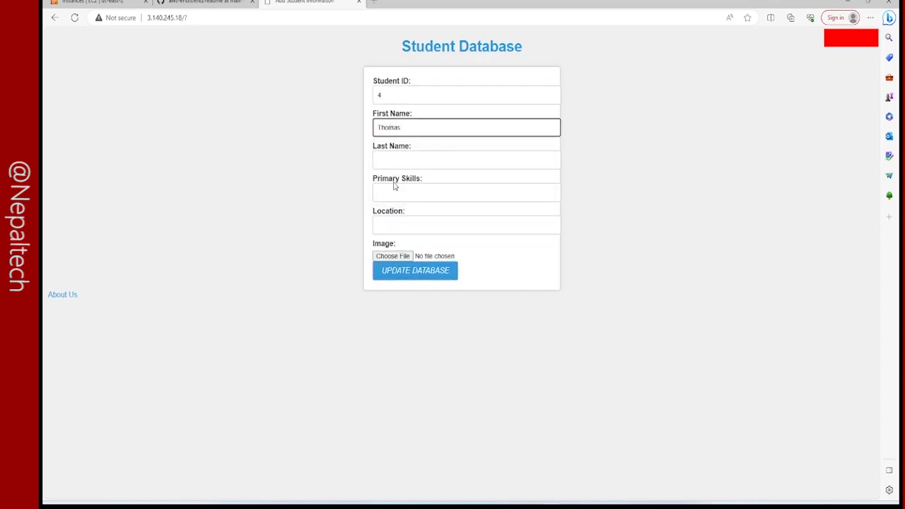
click(404, 153)
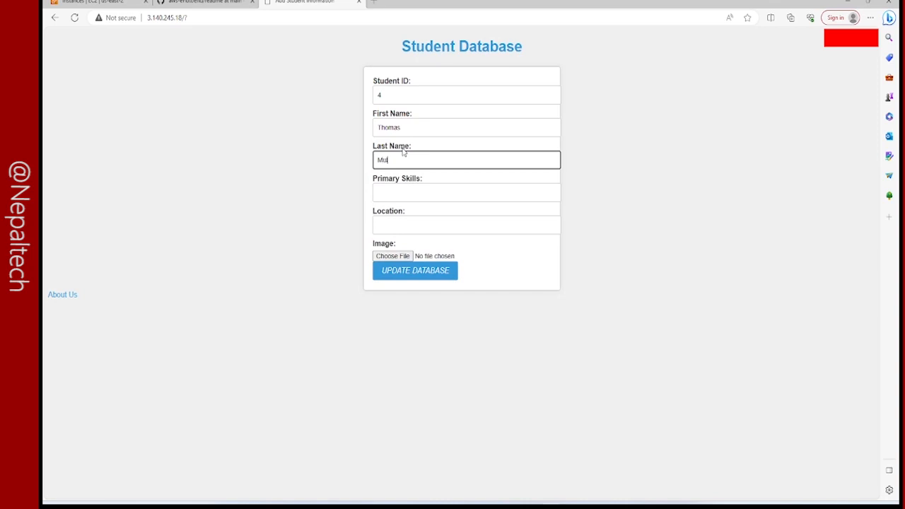
Set the student's primary skills to ball and the location to Nepal.
click(406, 193)
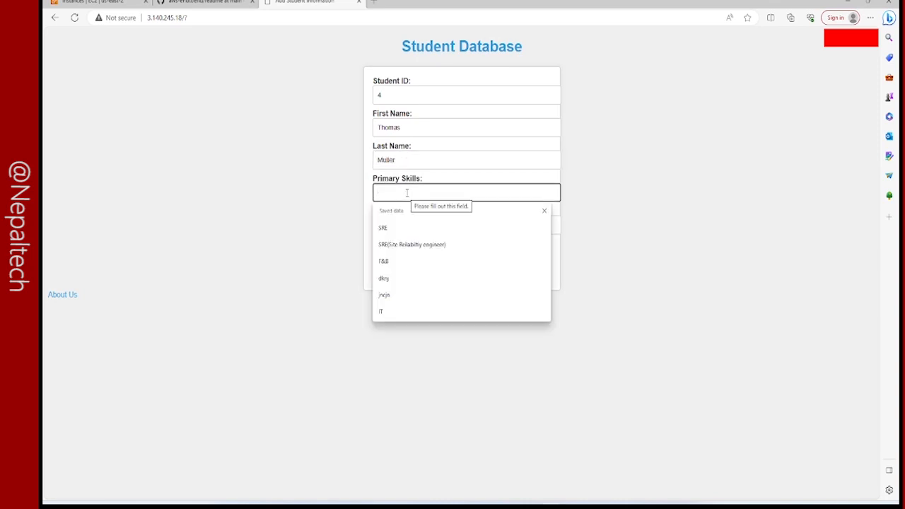
text(ball)
click(405, 223)
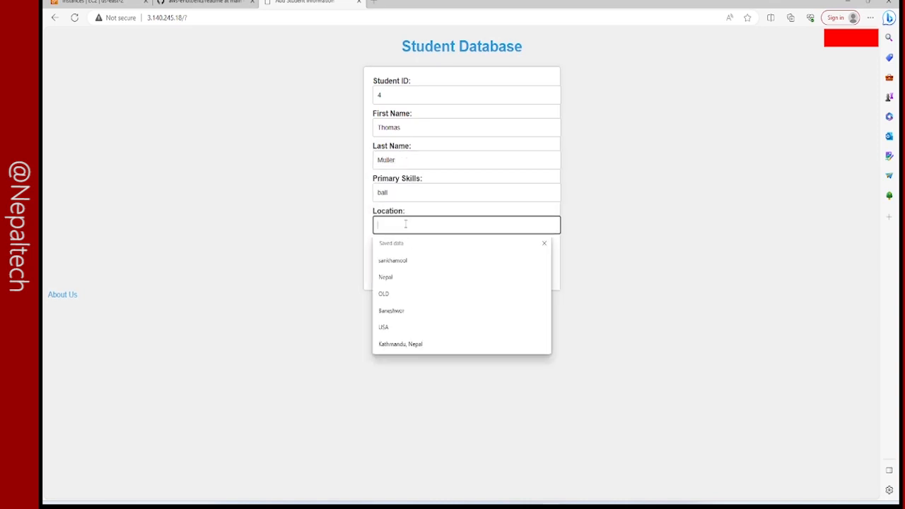
text(neapl)
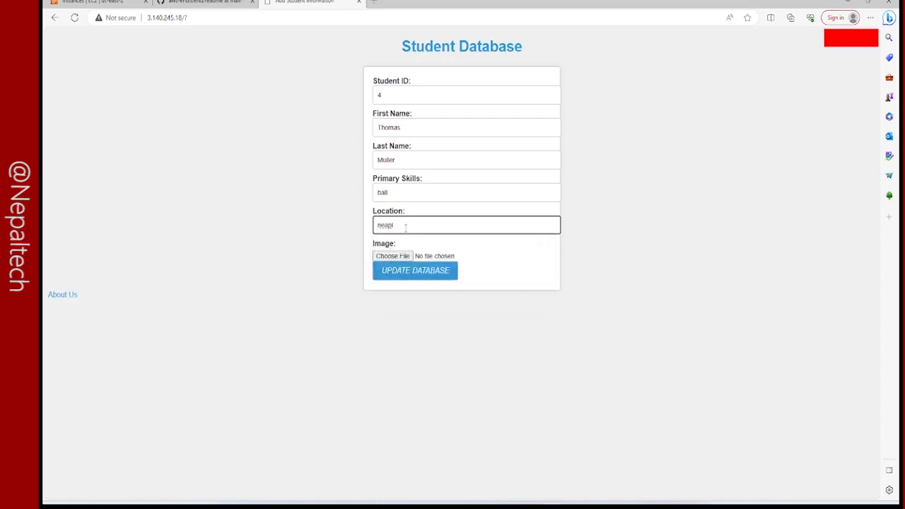
key(BackSpace)
text(pal)
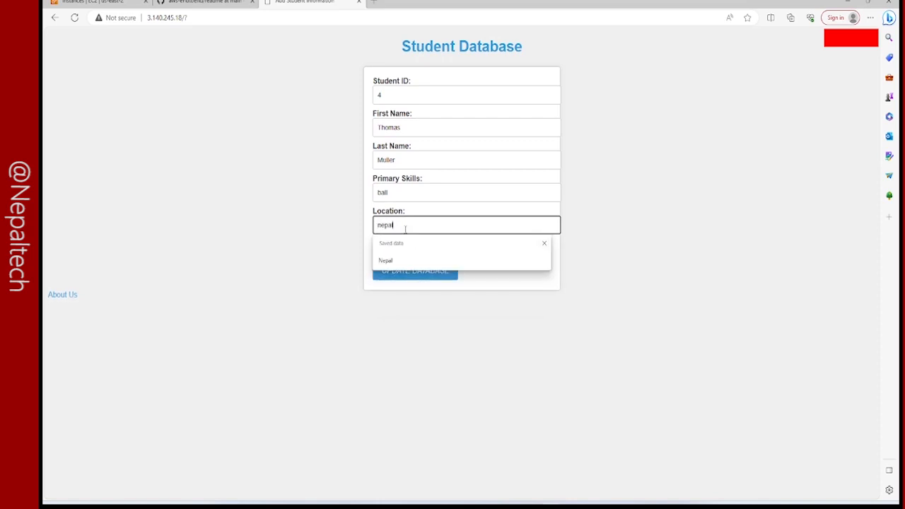
click(393, 261)
Attach an image file to the student record and submit it to the database.
click(394, 254)
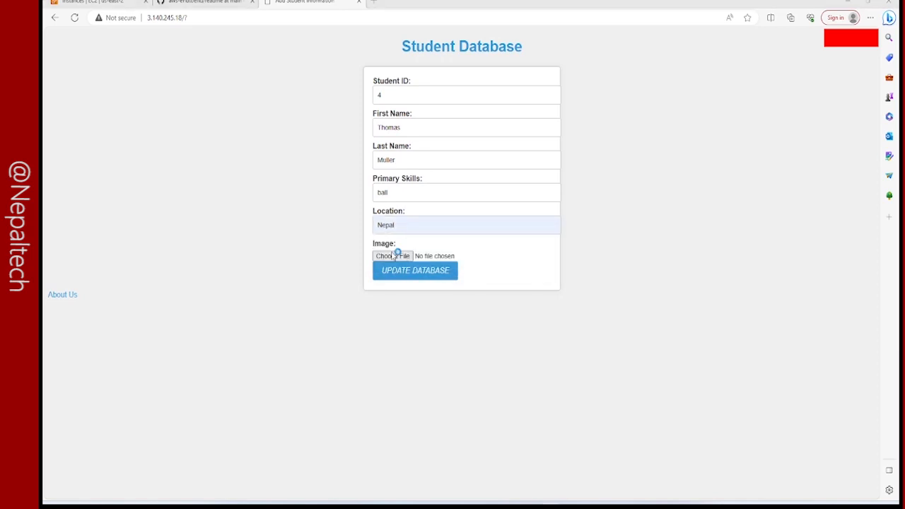
click(300, 141)
click(309, 213)
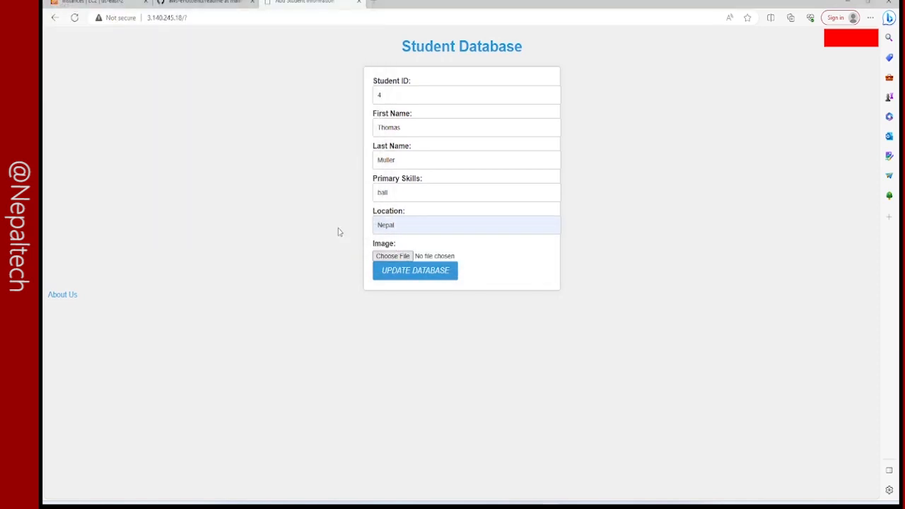
click(401, 282)
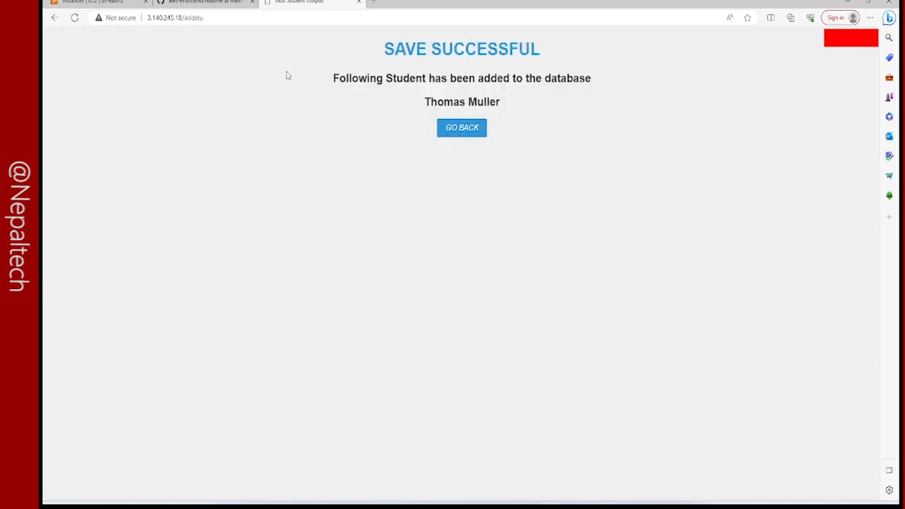
drag(382, 47, 580, 115)
Go to the S3 service in the AWS console and check the objects stored in thisismystudentbucket.
click(205, 2)
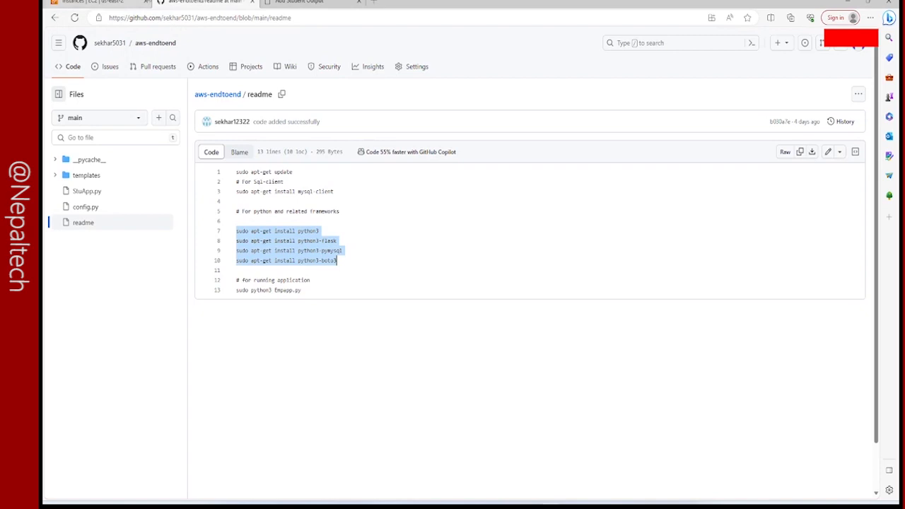
click(136, 2)
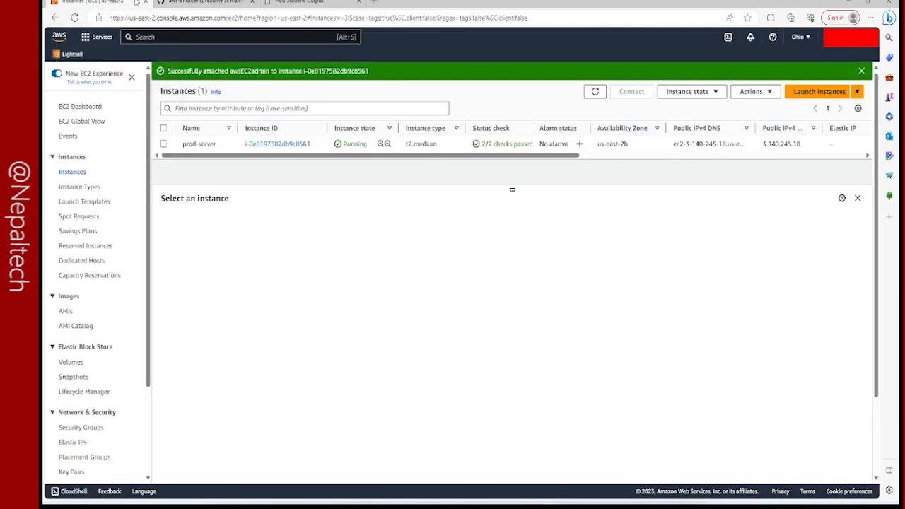
click(146, 41)
text(s3)
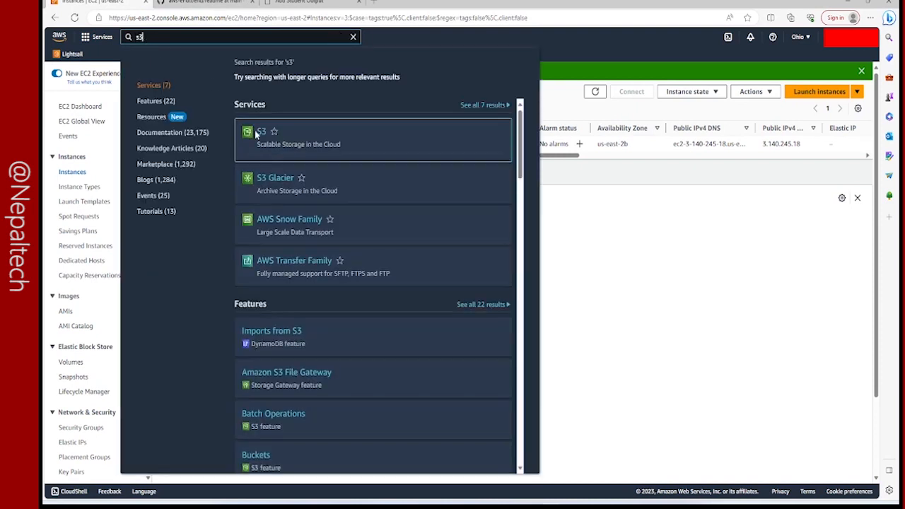
click(261, 132)
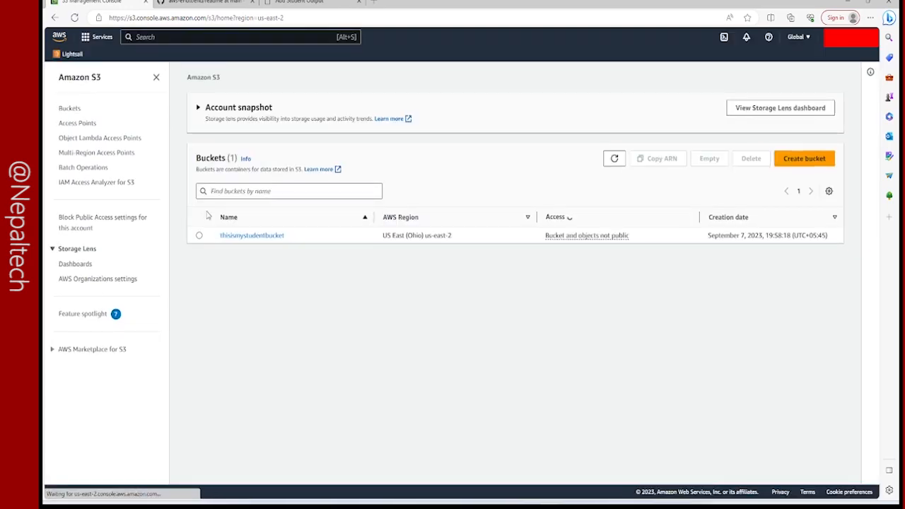
click(243, 237)
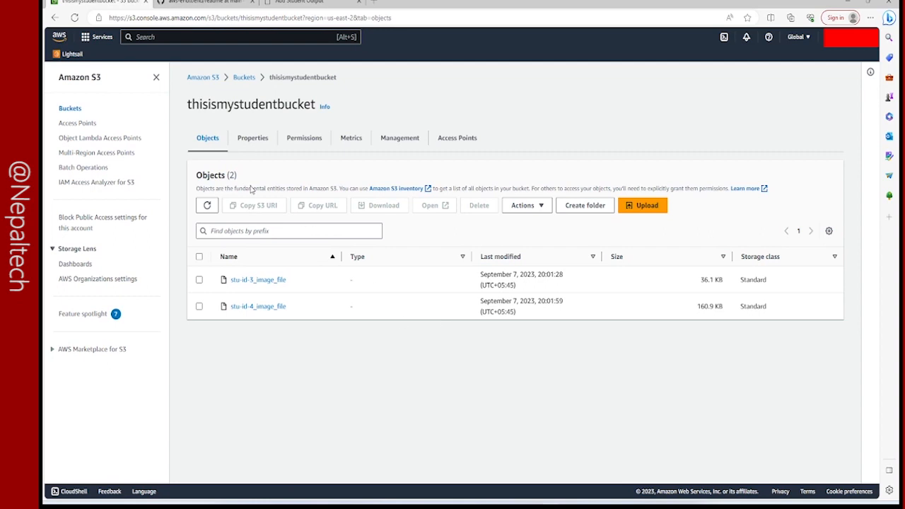
Leave the student bucket and go to the Amazon RDS service.
click(244, 78)
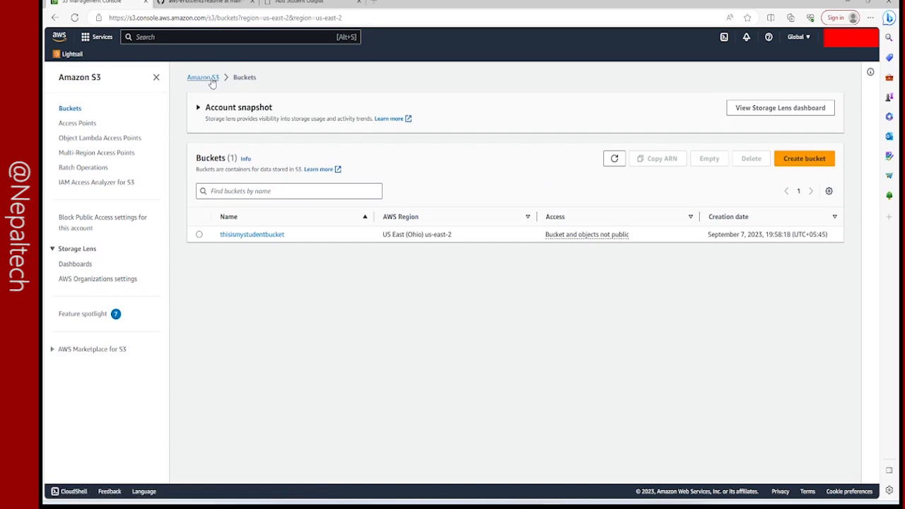
click(211, 79)
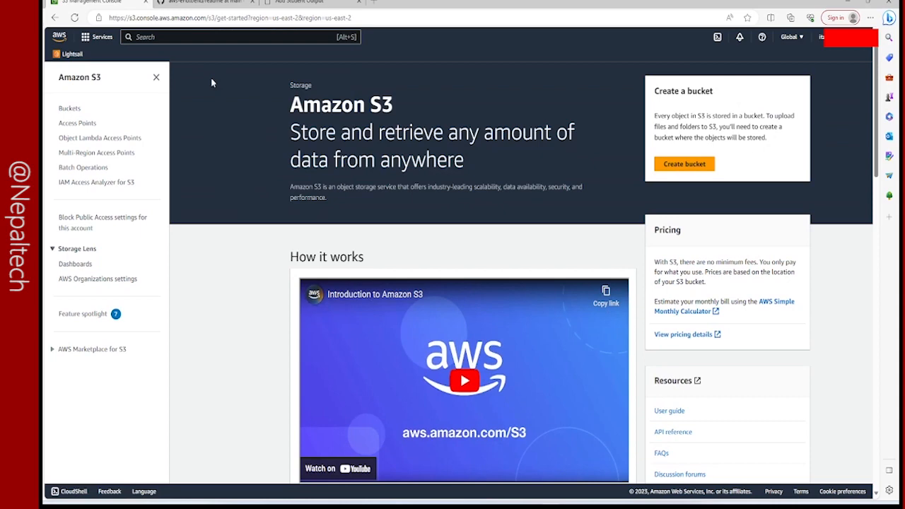
click(156, 77)
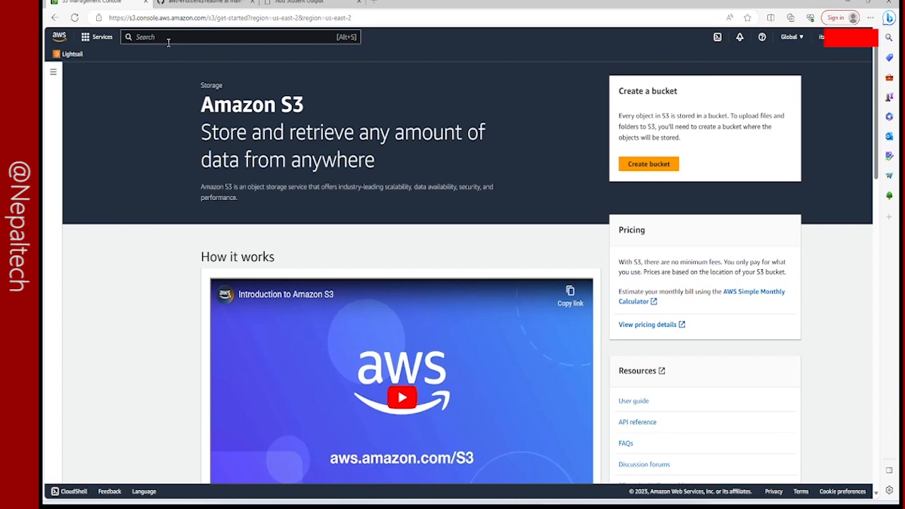
text(RDS)
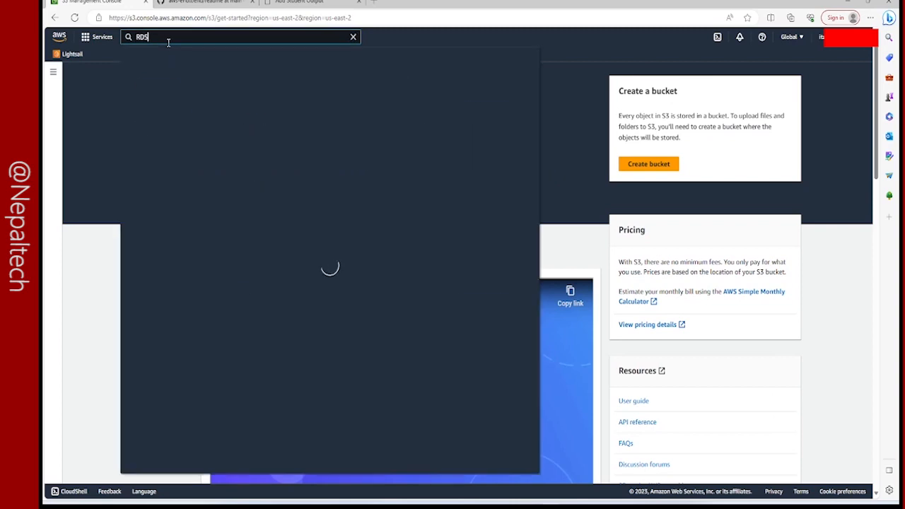
click(263, 133)
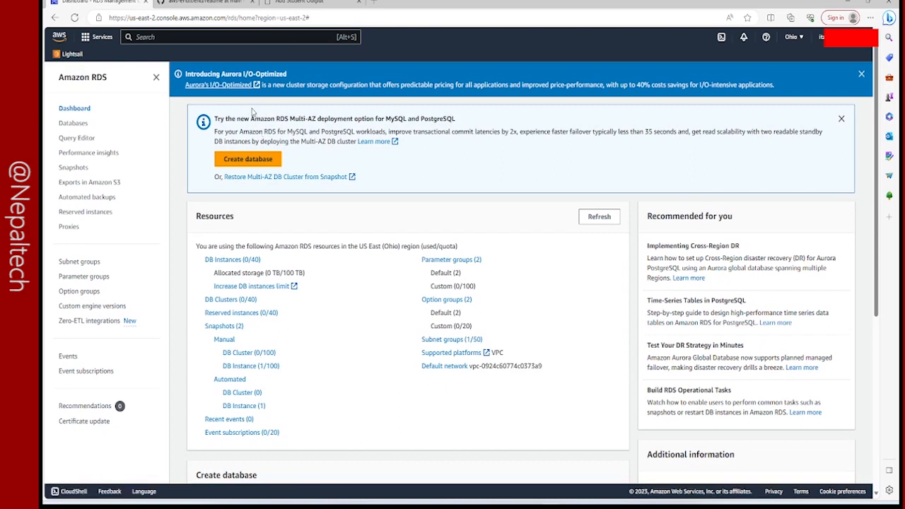
Start creating an RDS database with the Easy create method and the MySQL engine.
click(241, 162)
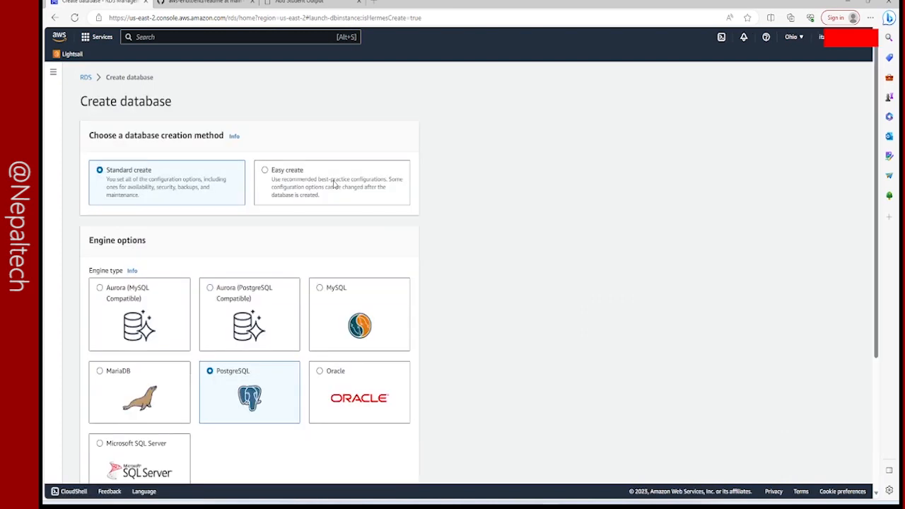
click(266, 170)
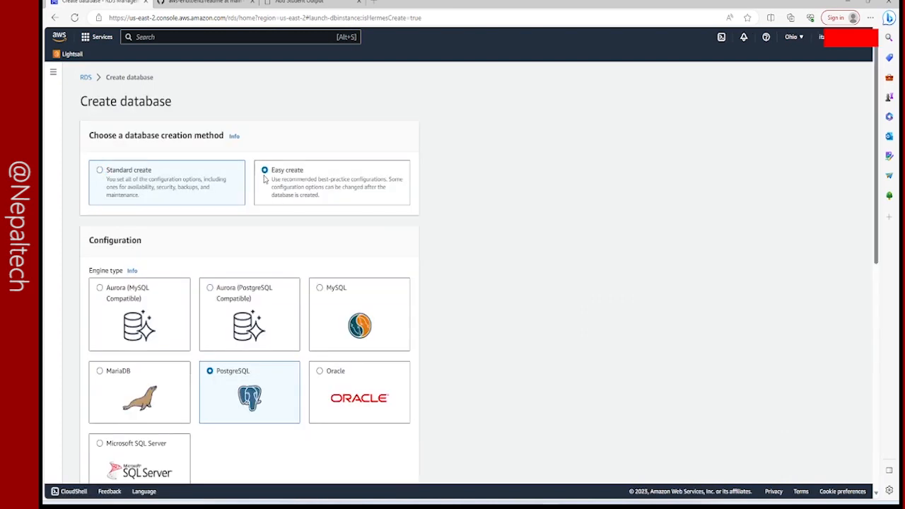
scroll(188, 276, down, 1)
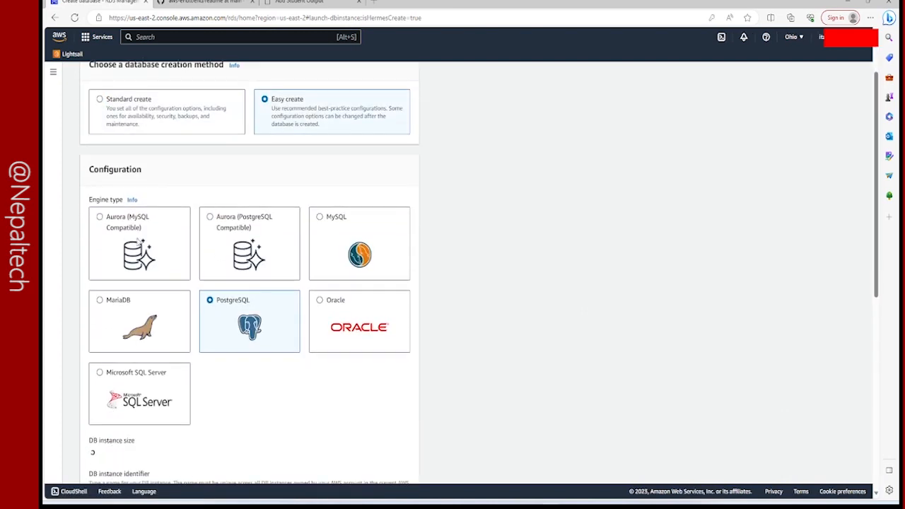
click(141, 235)
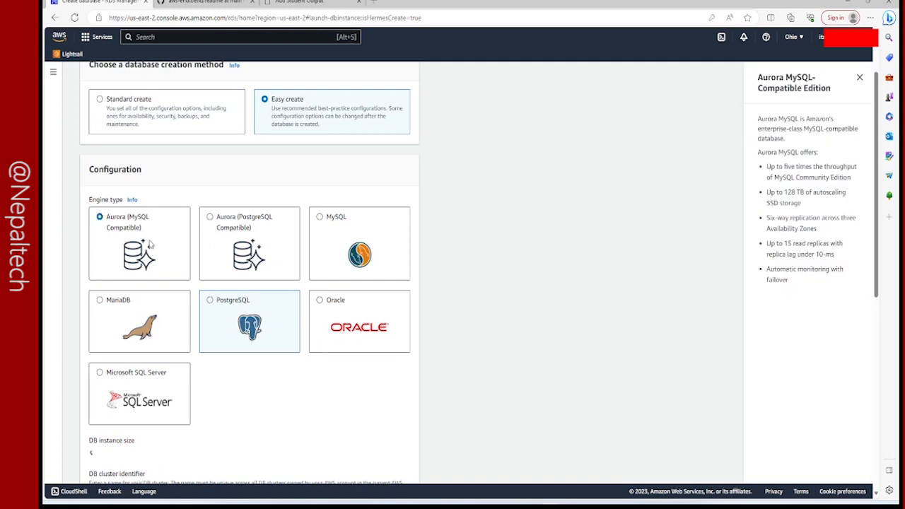
click(324, 234)
Choose the Free tier DB instance size and keep database-1 as the DB instance identifier.
scroll(307, 272, down, 3)
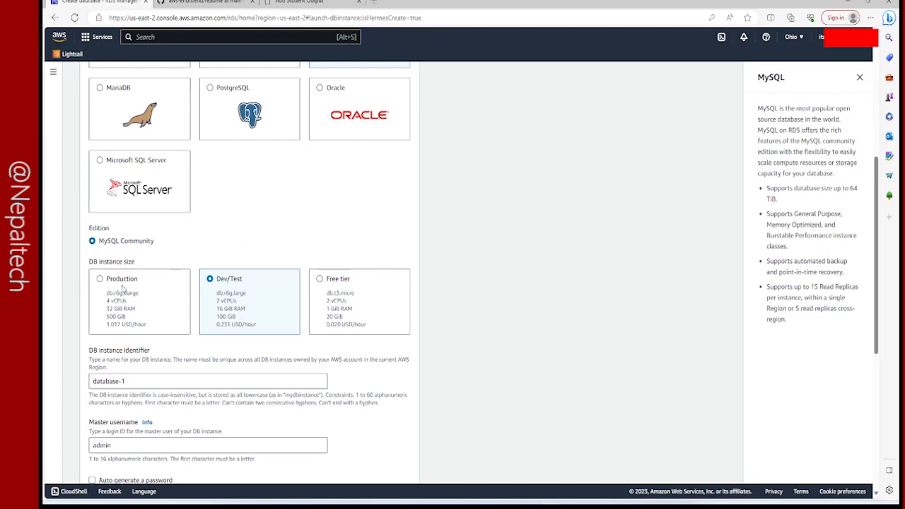
click(339, 285)
scroll(339, 283, down, 3)
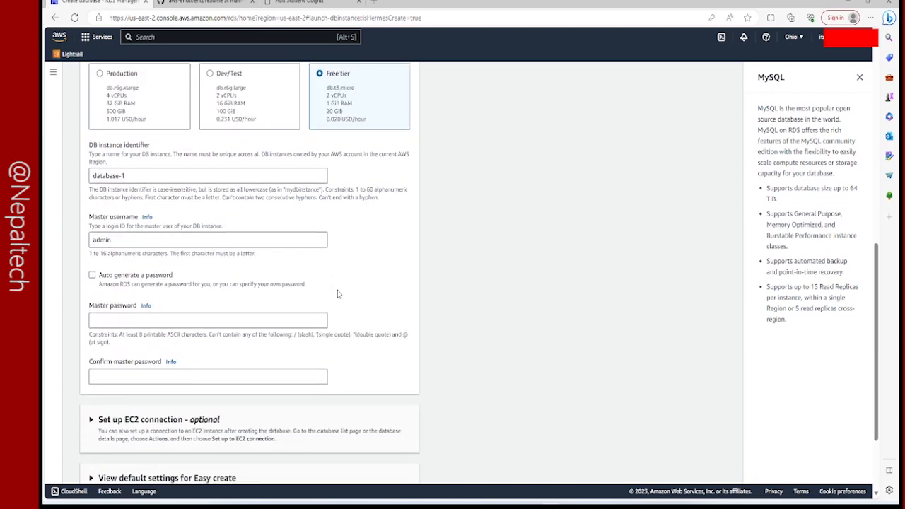
scroll(222, 256, up, 2)
scroll(202, 271, down, 1)
click(144, 239)
scroll(370, 348, down, 2)
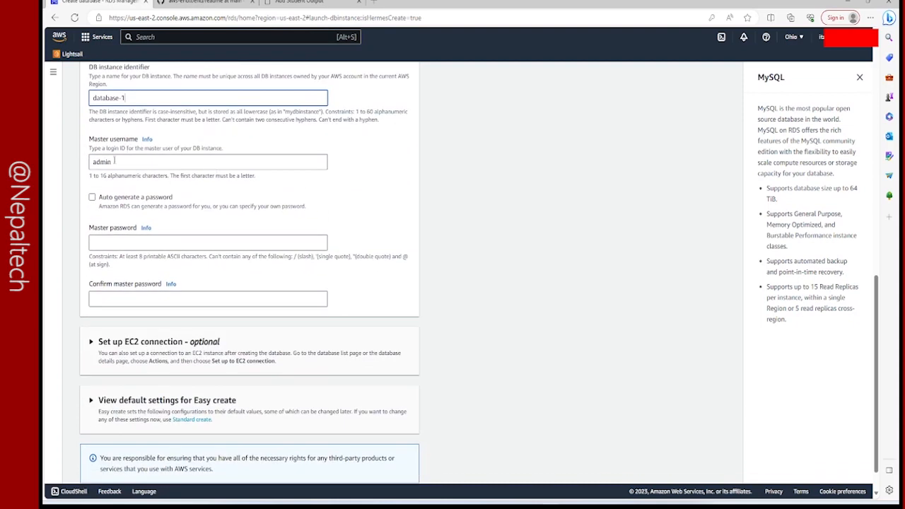
Set the database's master username to root.
scroll(115, 161, up, 1)
drag(113, 232, 88, 234)
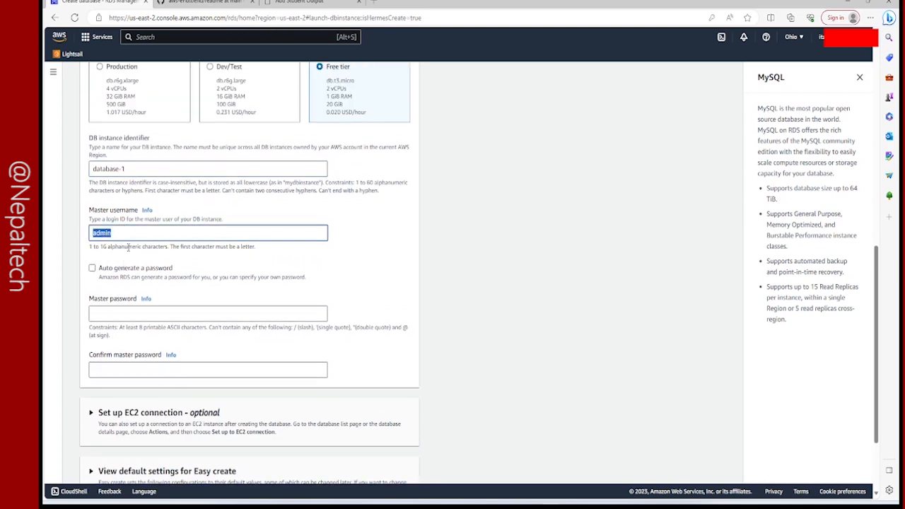
scroll(113, 283, down, 1)
click(121, 216)
double_click(112, 161)
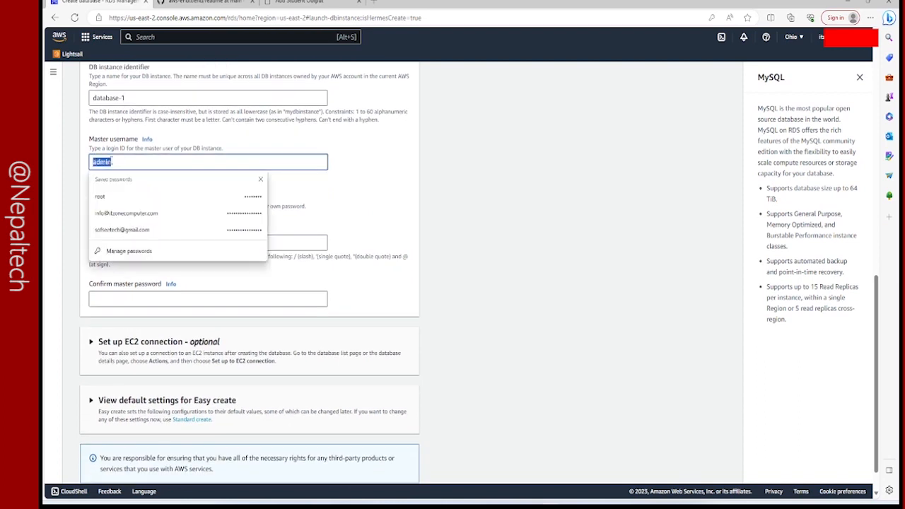
text(root)
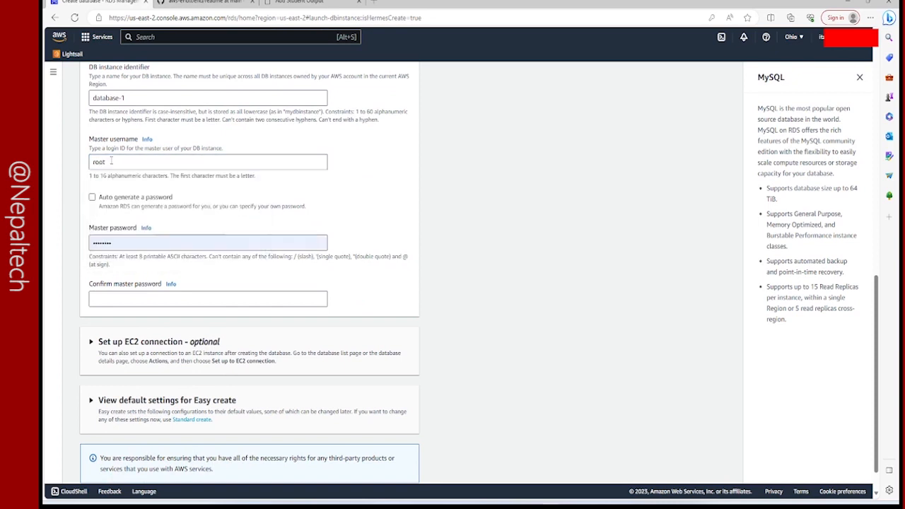
Enter the master password and its confirmation, and try to create the database.
double_click(118, 244)
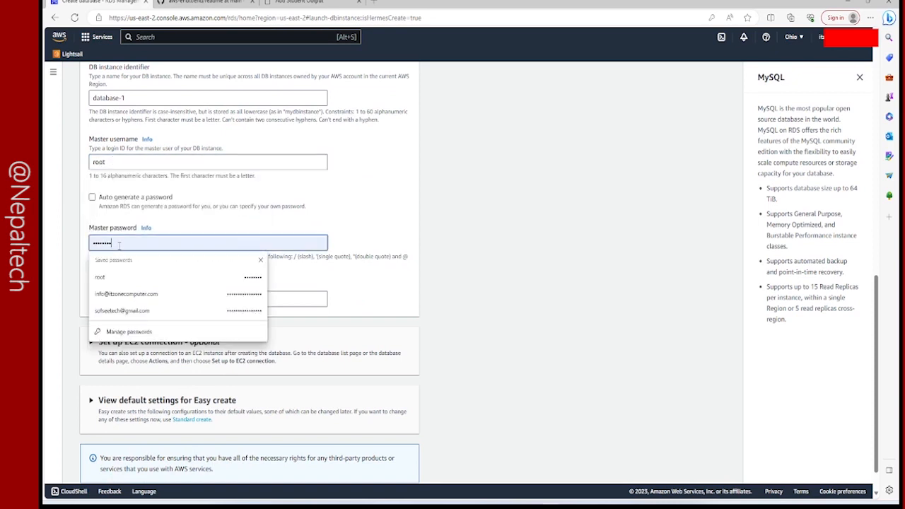
text(p)
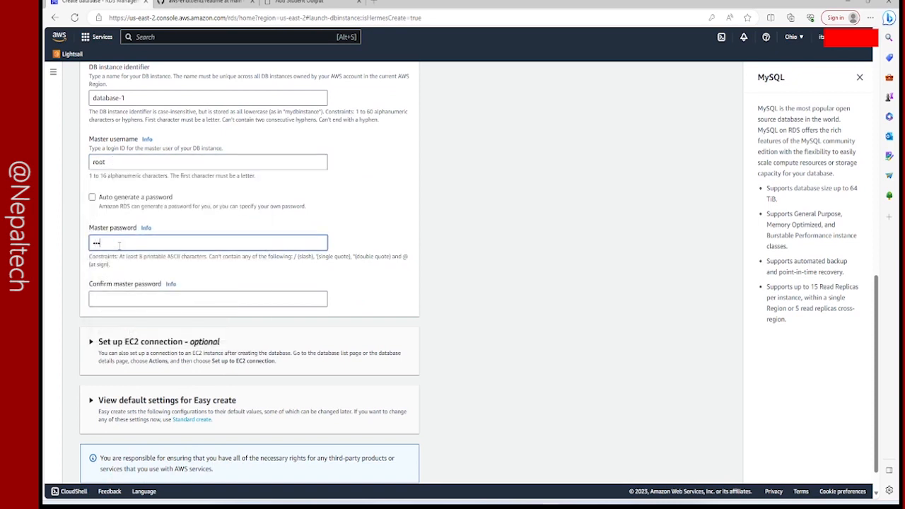
text(••••••••••••)
click(101, 300)
text(••••)
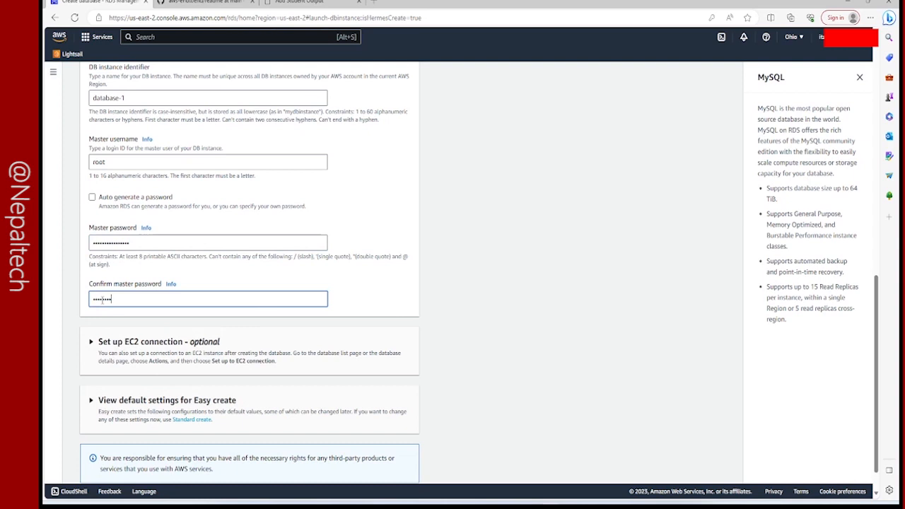
scroll(188, 284, down, 1)
click(392, 471)
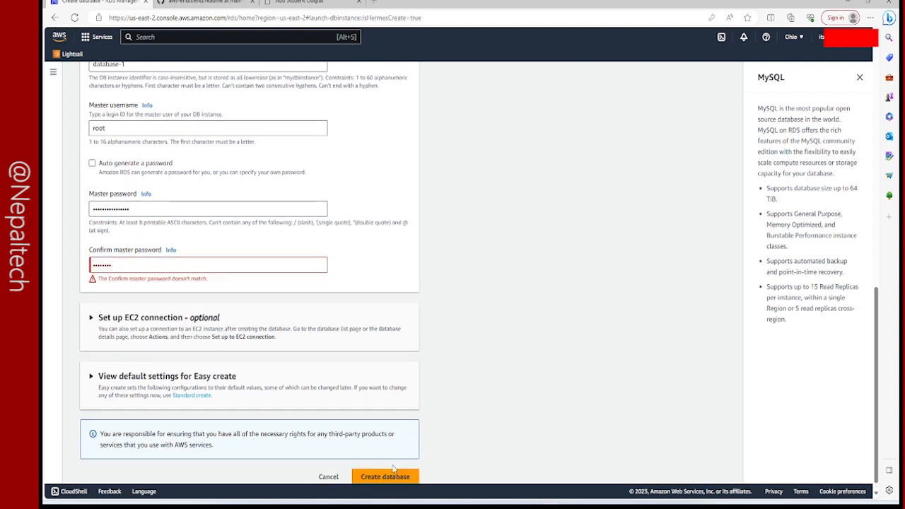
Re-enter the master password to match its confirmation and create the database.
click(144, 266)
double_click(145, 267)
double_click(153, 222)
click(154, 213)
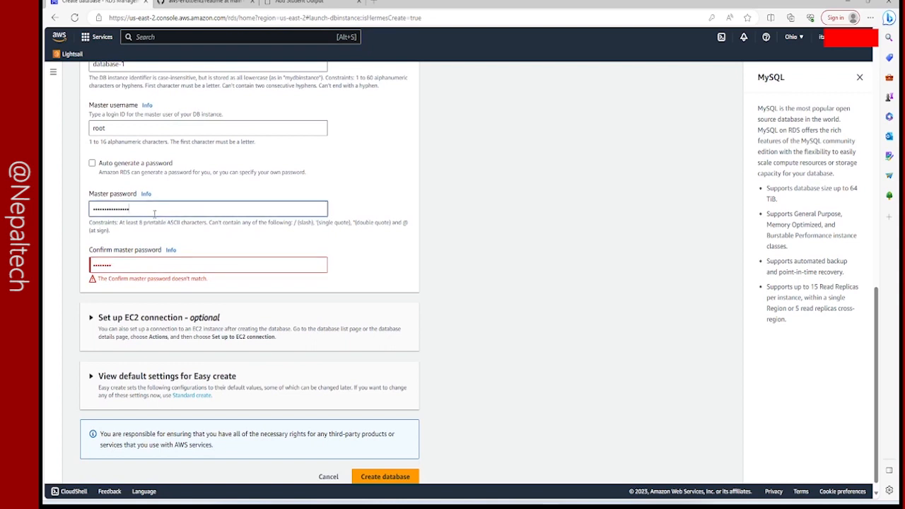
double_click(154, 213)
text(a•••••••)
click(401, 468)
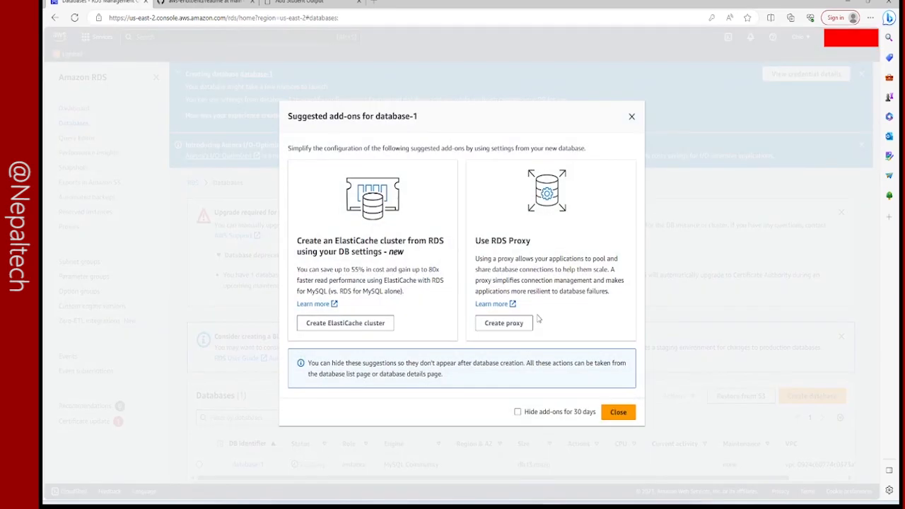
Dismiss the suggested add-ons for database-1 and refresh the list of databases.
click(630, 115)
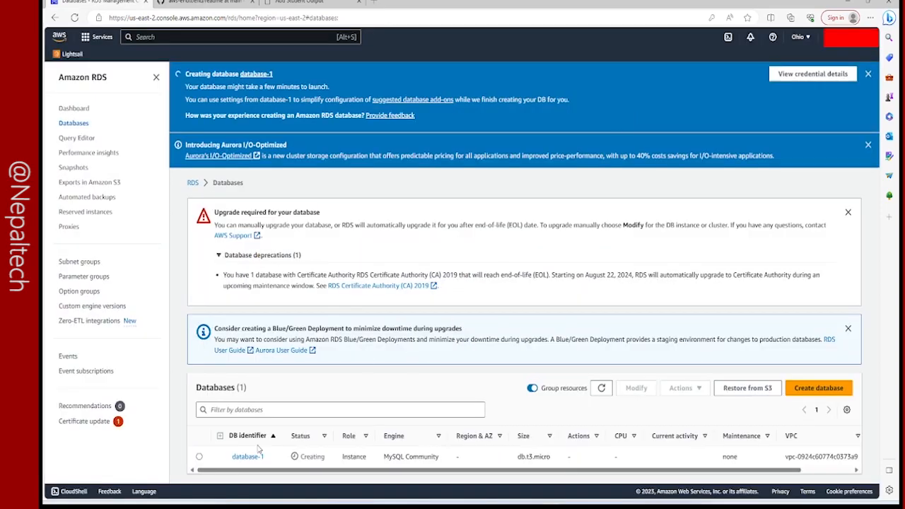
click(602, 388)
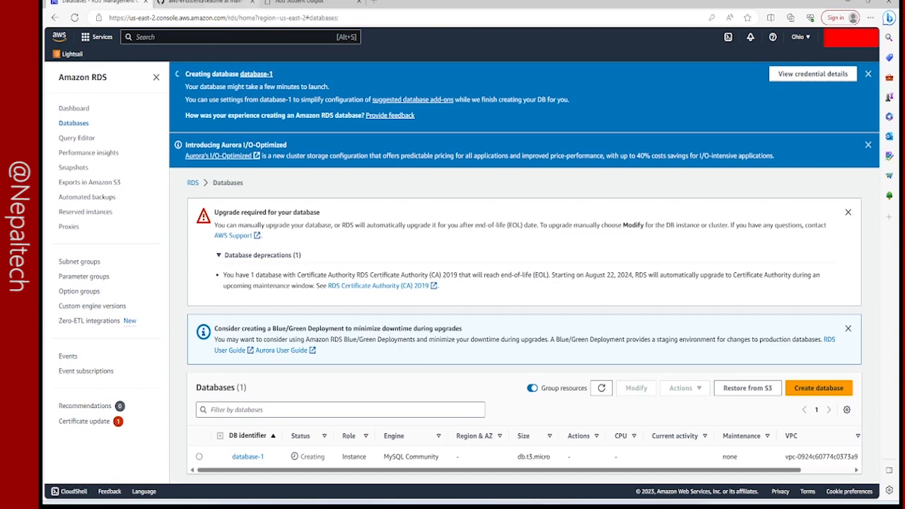
click(286, 2)
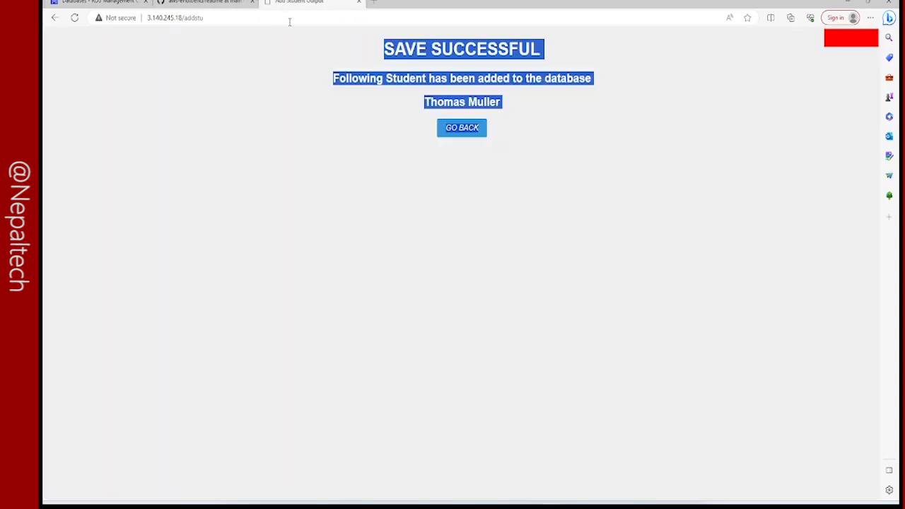
click(202, 3)
click(99, 2)
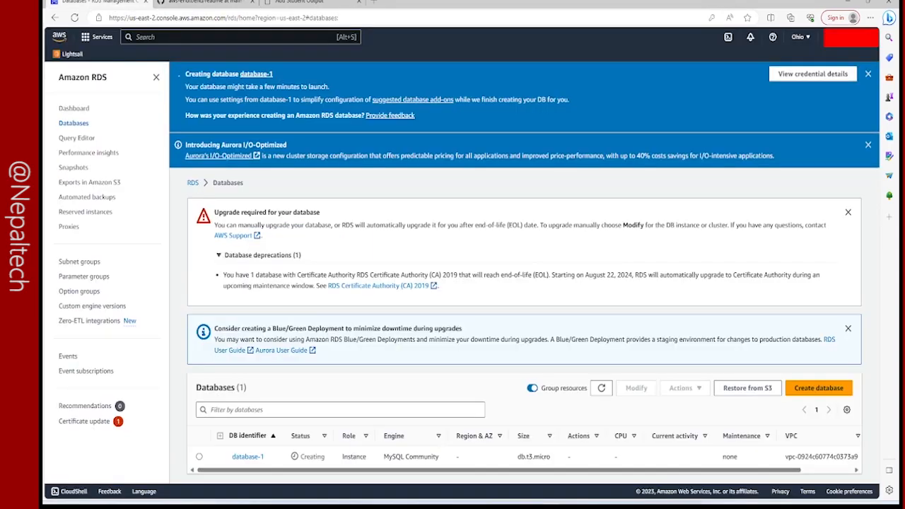
Switch to the server terminal in the aws-endtoend folder and log in to MySQL as root with the account password.
mouse_move(600, 503)
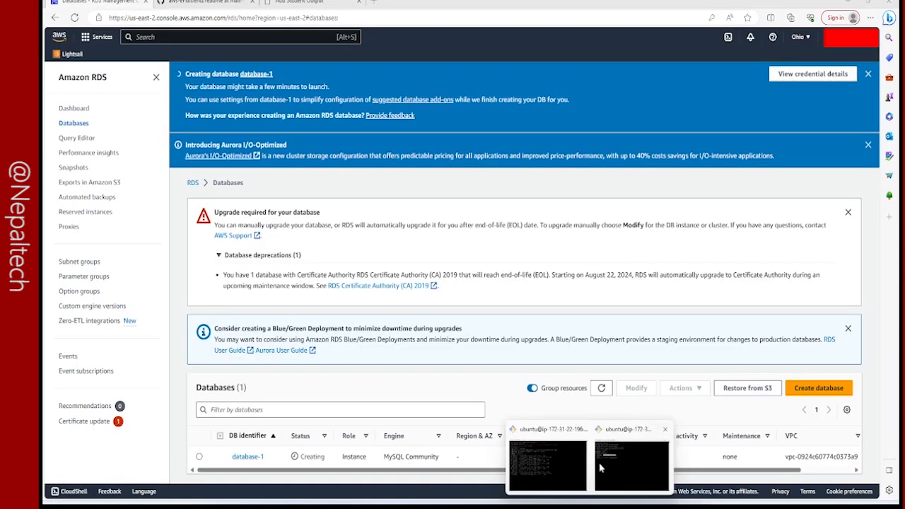
click(600, 466)
click(333, 219)
text(mysql -u root -p)
key(Return)
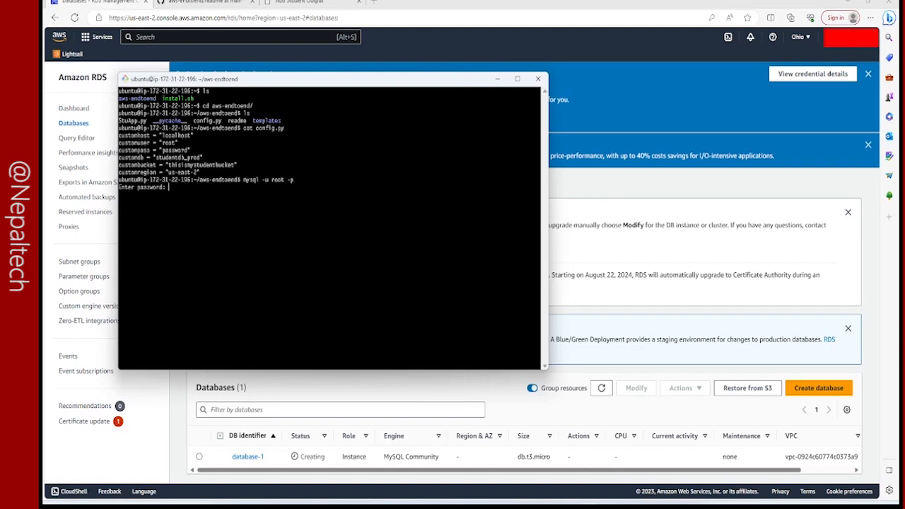
key(Return)
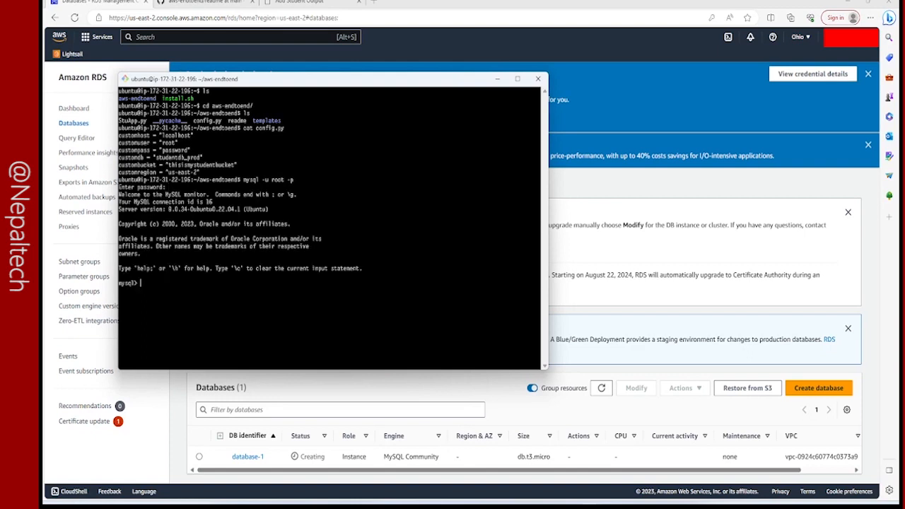
Try to select the production database in MySQL by running "use database studentdb_prod;".
text(c)
key(BackSpace)
text(use database studentdb_prod;)
key(Return)
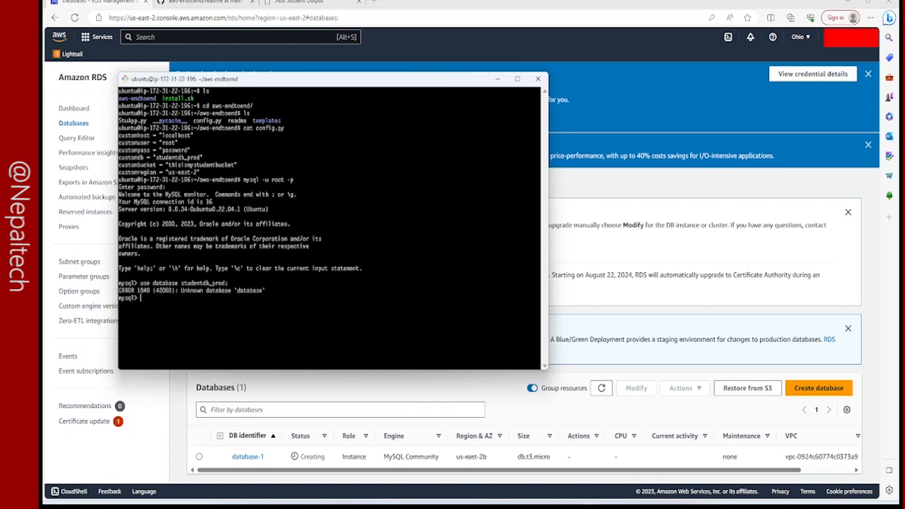
Recall the previous statement, remove the word "database", and run "use studentdb_prod;".
key(Up)
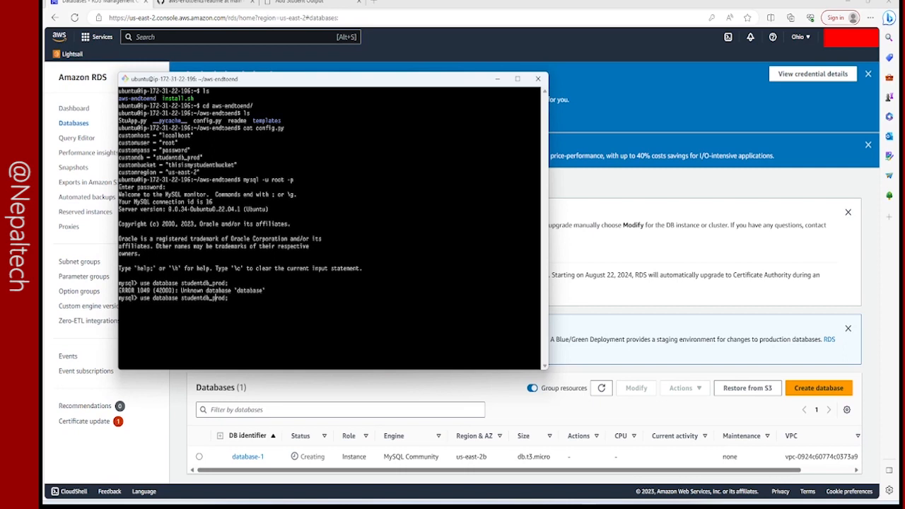
key(Left)
key(Left)
key(Down)
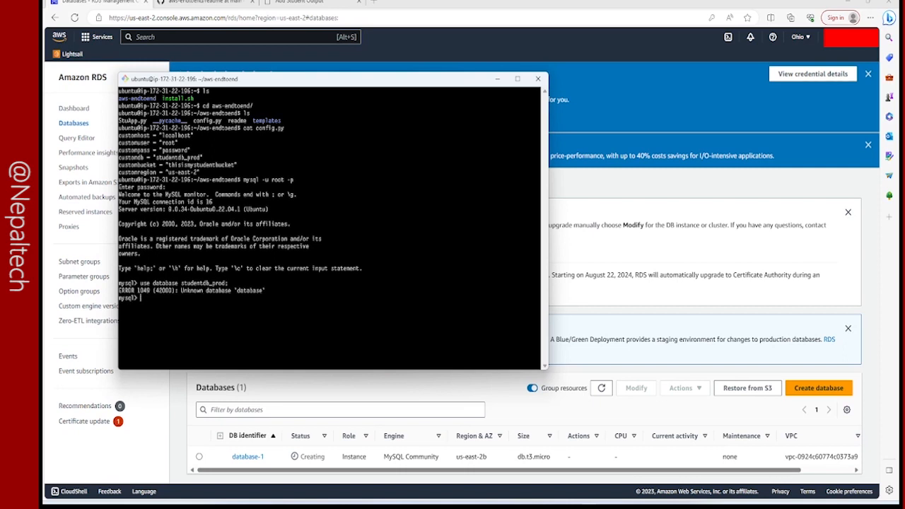
key(Up)
key(Down)
key(Up)
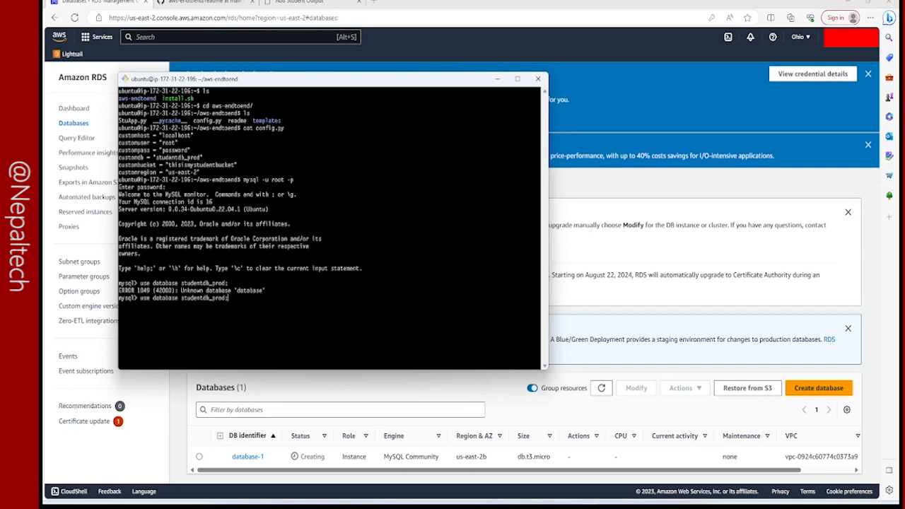
key(Left)
key(Left)
key(Left)
key(Left)
key(Left)
key(Left)
key(Left)
key(Left)
key(Left)
key(Left)
key(Left)
key(Left)
key(Left)
key(Left)
key(Left)
key(Left)
key(Left)
key(Left)
key(Left)
key(BackSpace)
key(BackSpace)
key(BackSpace)
key(BackSpace)
key(BackSpace)
key(BackSpace)
key(BackSpace)
key(BackSpace)
key(BackSpace)
key(Return)
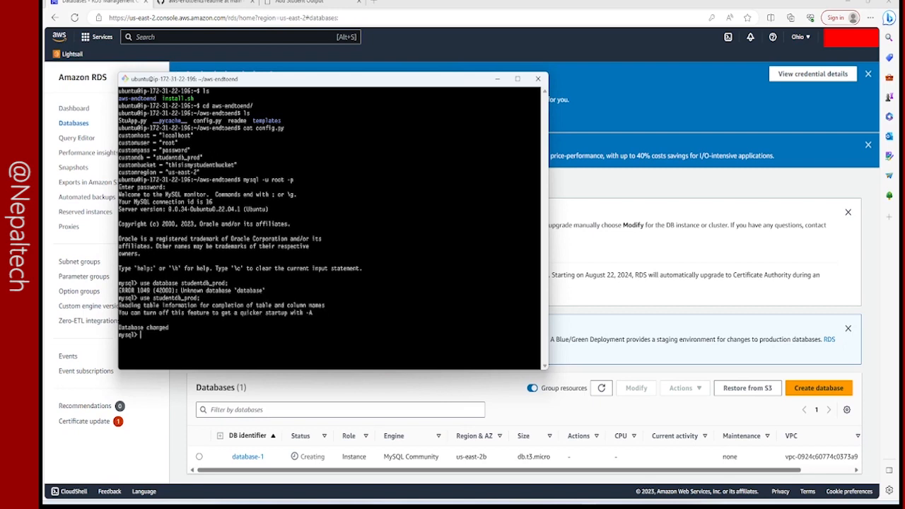
List all records of the student table, then widen the terminal window and enlarge its text.
text(select * from student;)
key(Return)
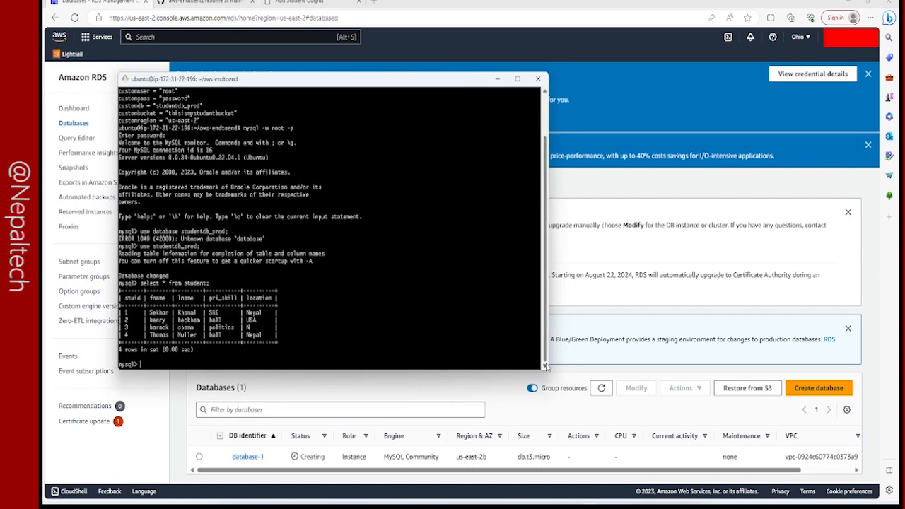
drag(546, 366, 734, 366)
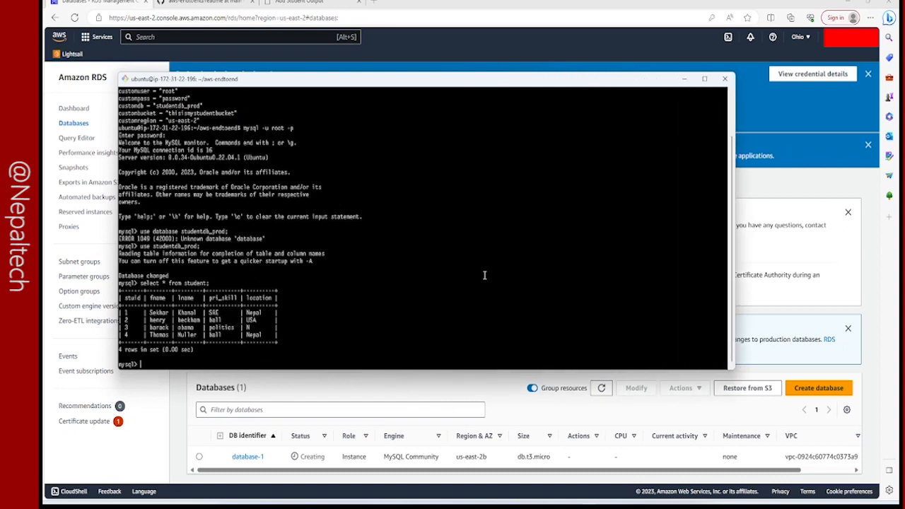
scroll(480, 274, up, 4)
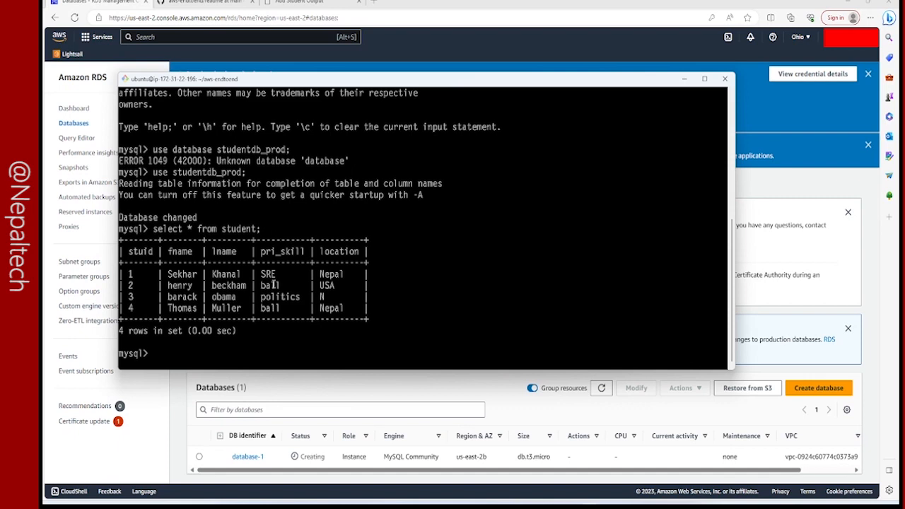
text(exitt)
Exit the MySQL session and clear the terminal.
key(Return)
text(exit)
key(Return)
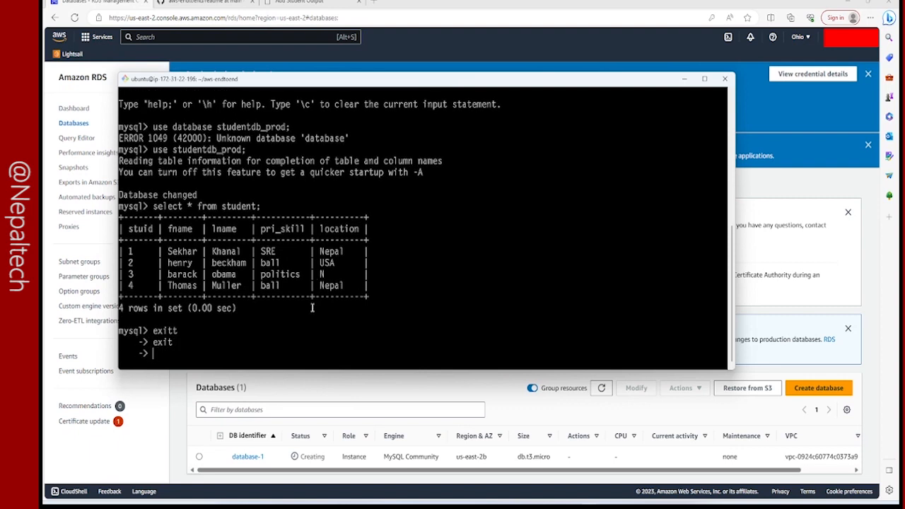
text(;)
key(Return)
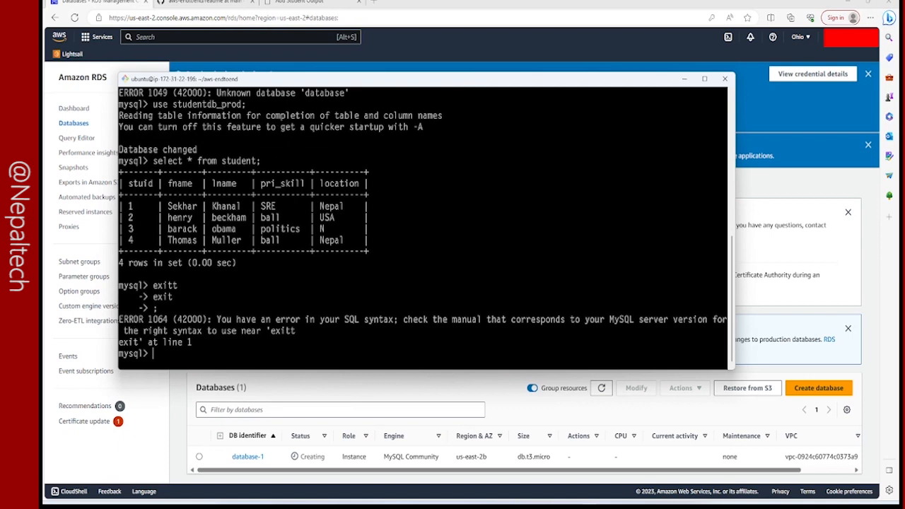
text(exit)
key(Return)
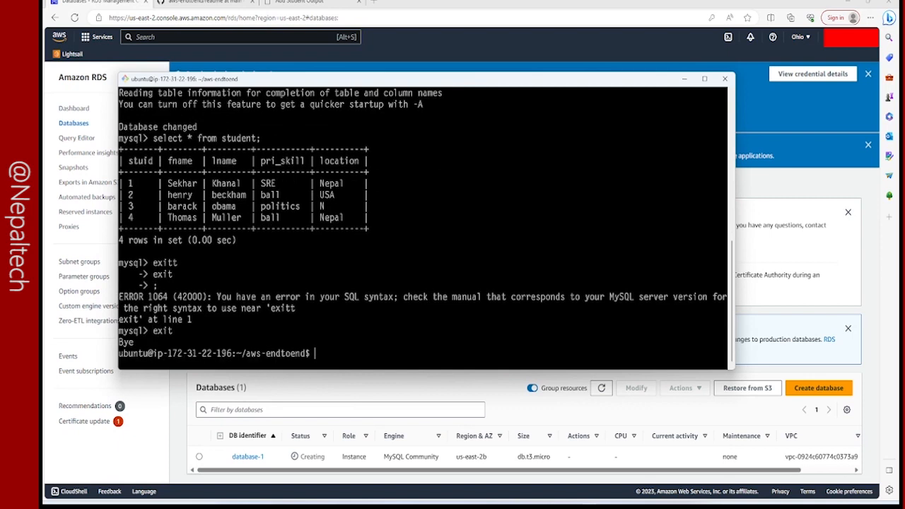
text(clear)
key(Return)
Return to the RDS console and review the master username and password in the connection details of database-1.
click(824, 121)
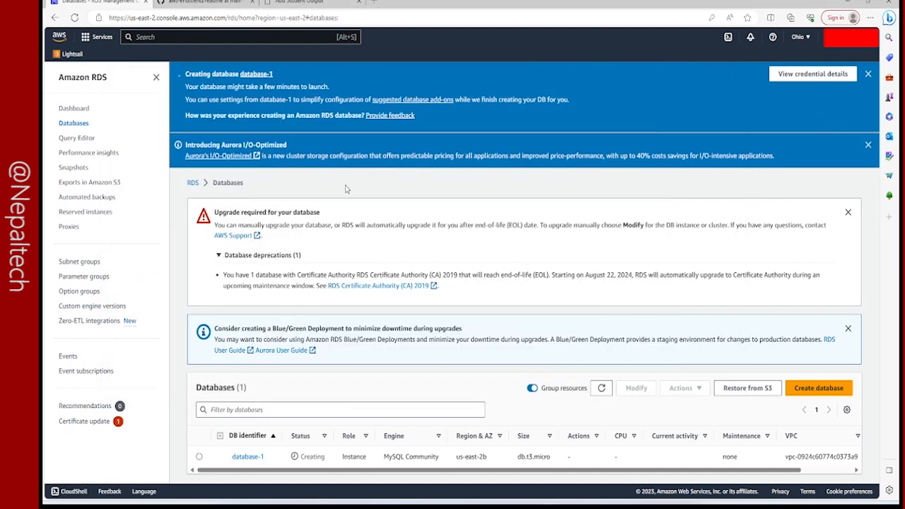
click(812, 74)
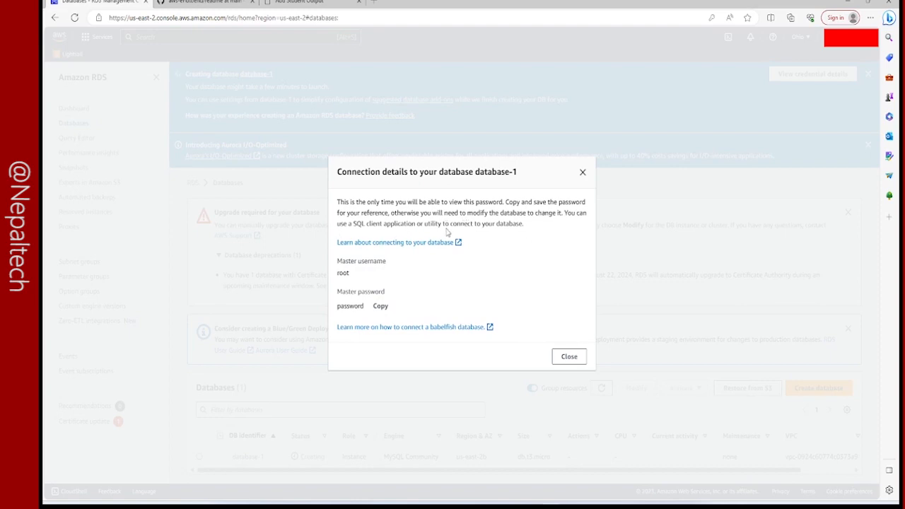
drag(353, 224, 415, 236)
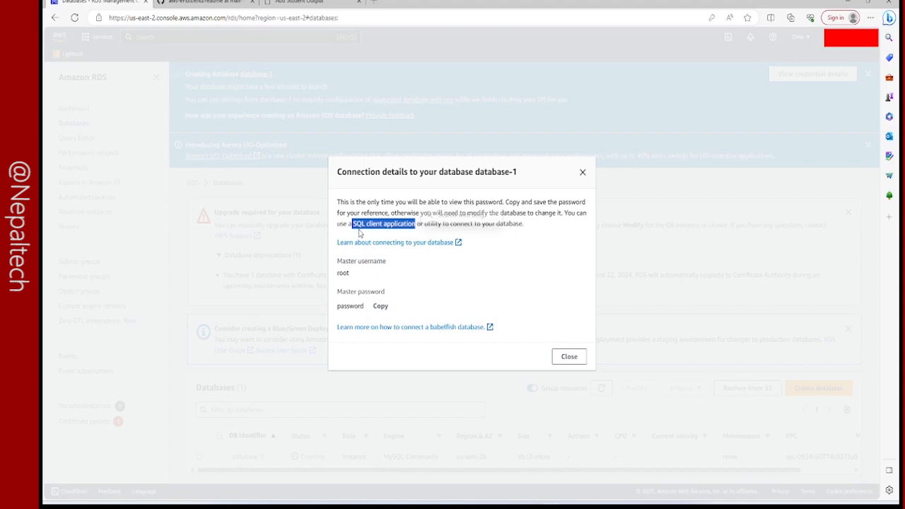
click(364, 278)
double_click(344, 273)
click(357, 276)
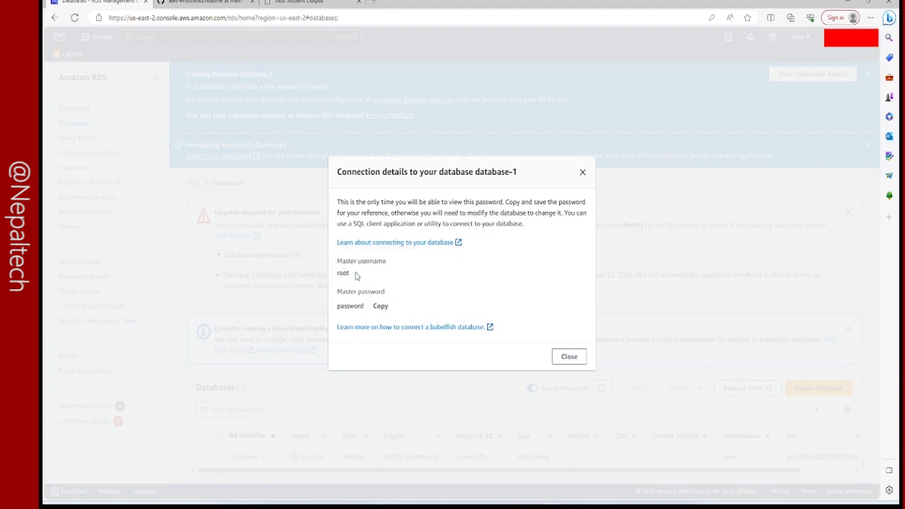
drag(338, 298, 338, 317)
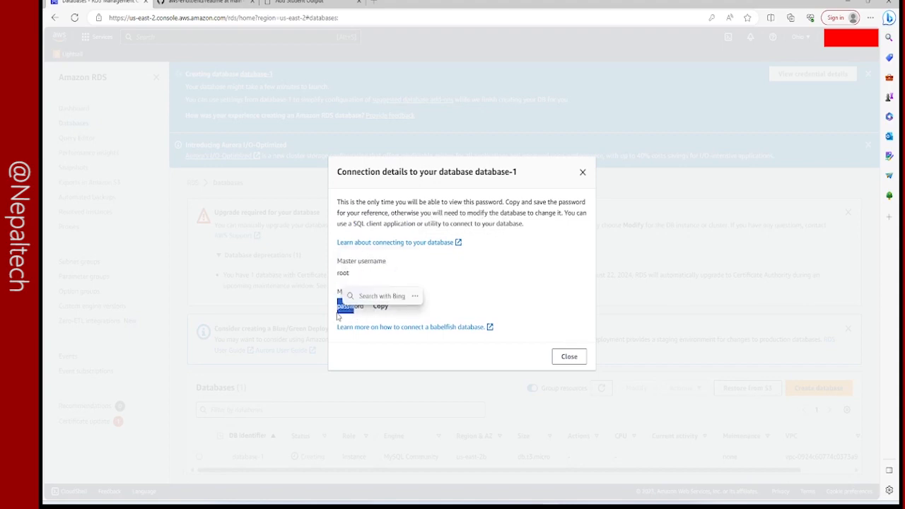
click(452, 294)
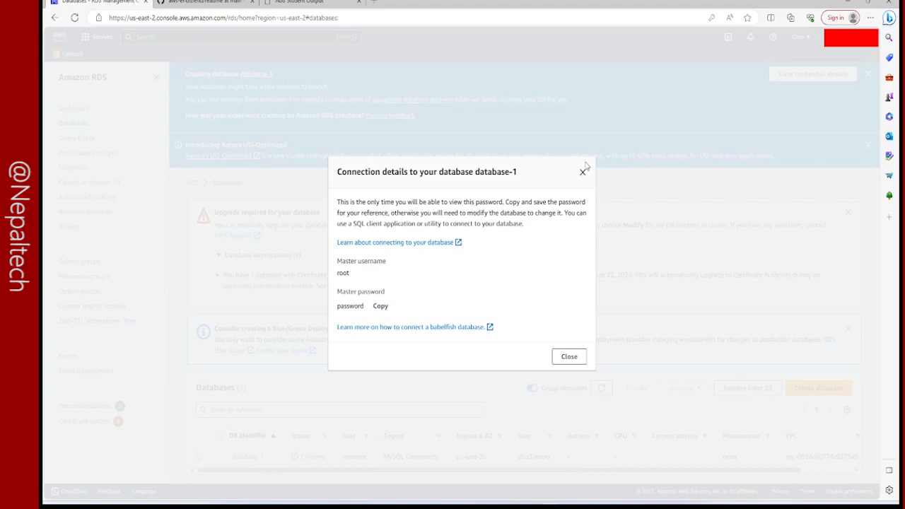
Close the connection details of database-1 and refresh the list of databases.
click(583, 172)
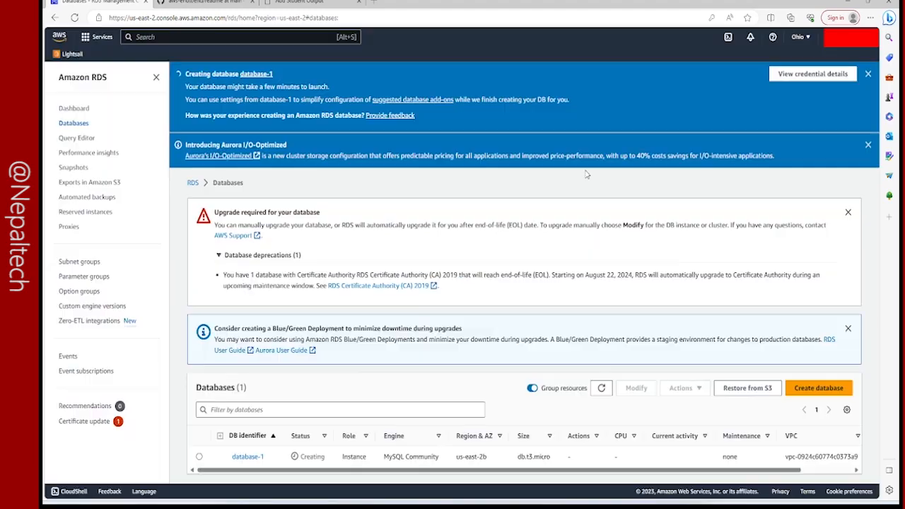
click(601, 390)
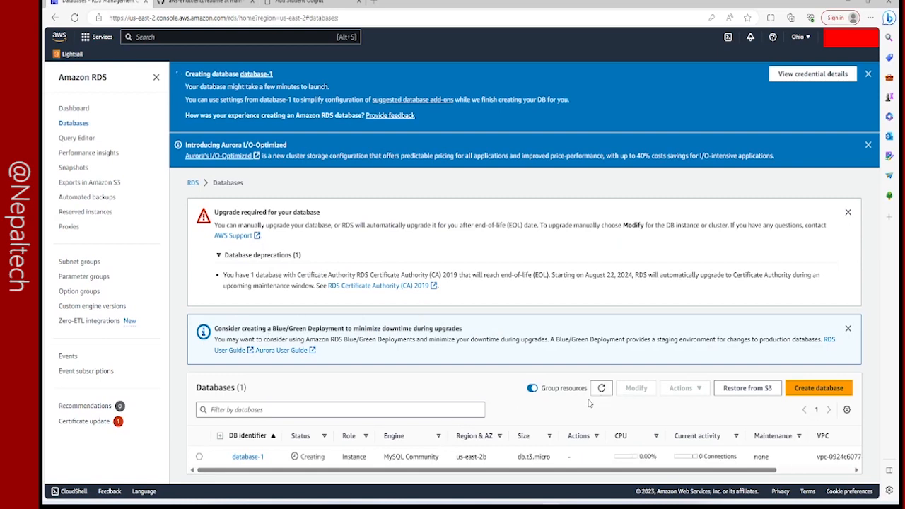
click(596, 394)
Search for the EC2 service, list its running instances, and select prod-server.
click(160, 38)
text(ec2)
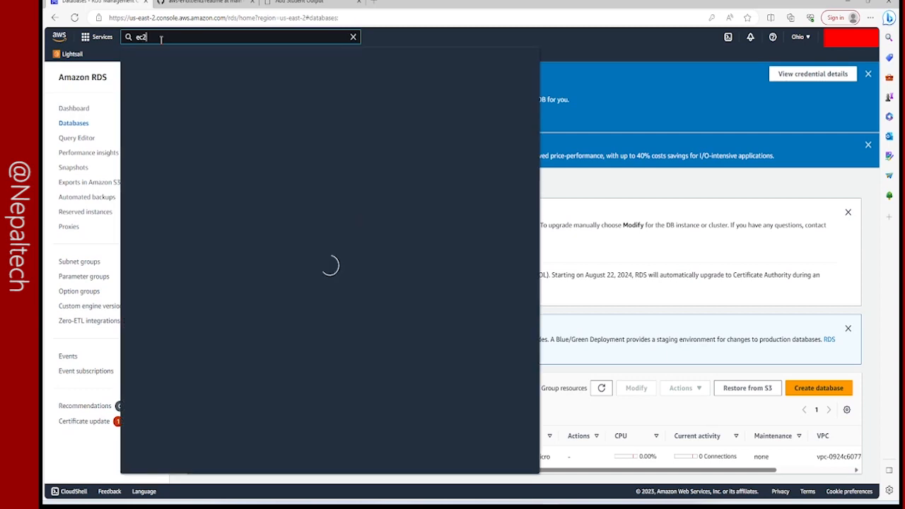
click(260, 131)
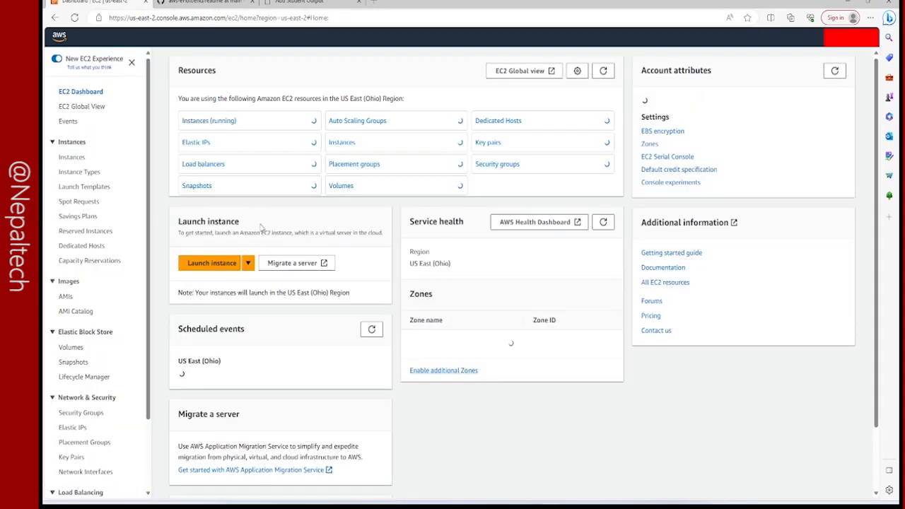
click(225, 128)
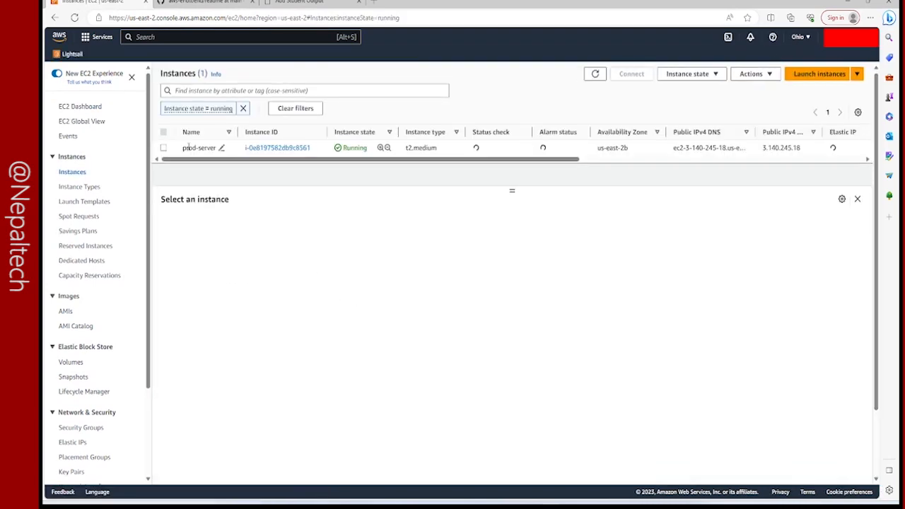
click(163, 147)
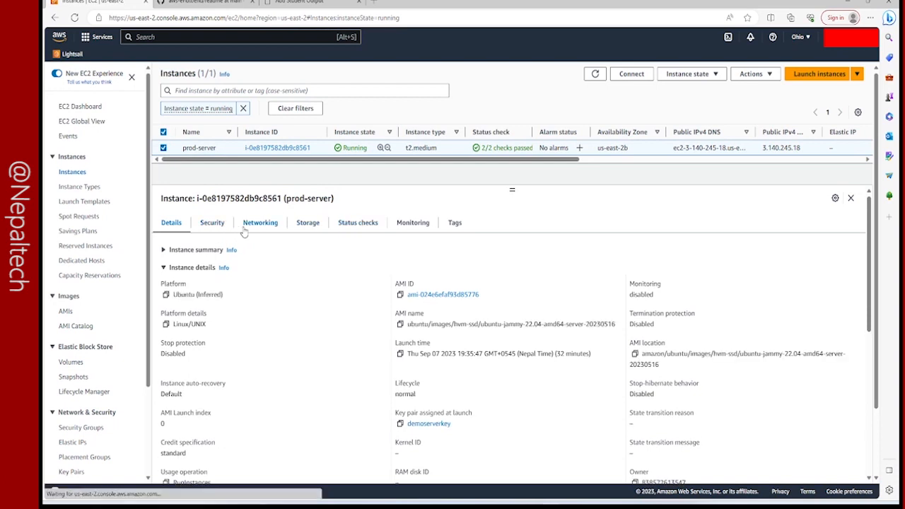
View prod-server's monitoring data, enlarge its CPU utilization graph, and close the enlarged view.
click(410, 222)
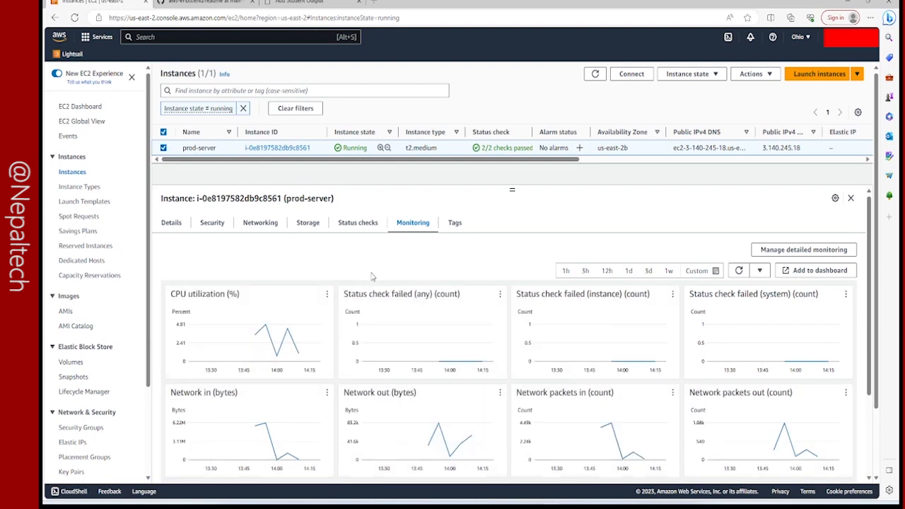
click(315, 294)
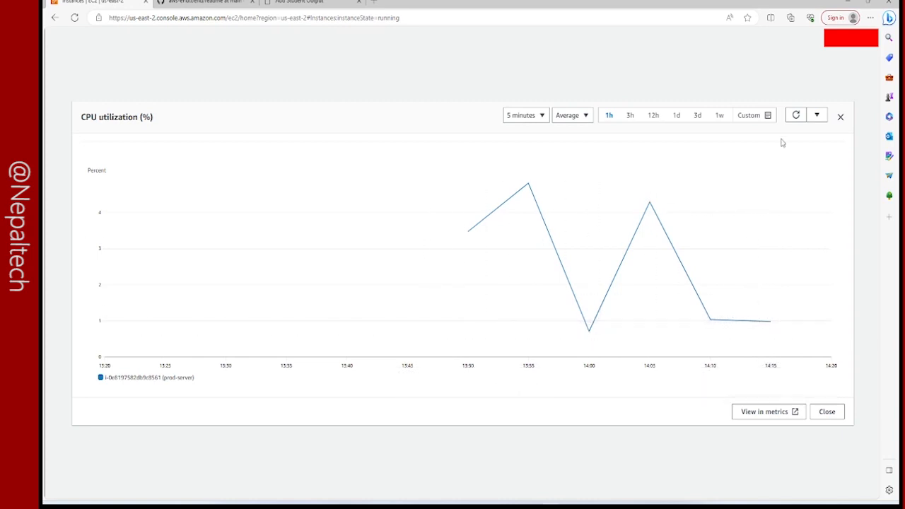
click(840, 118)
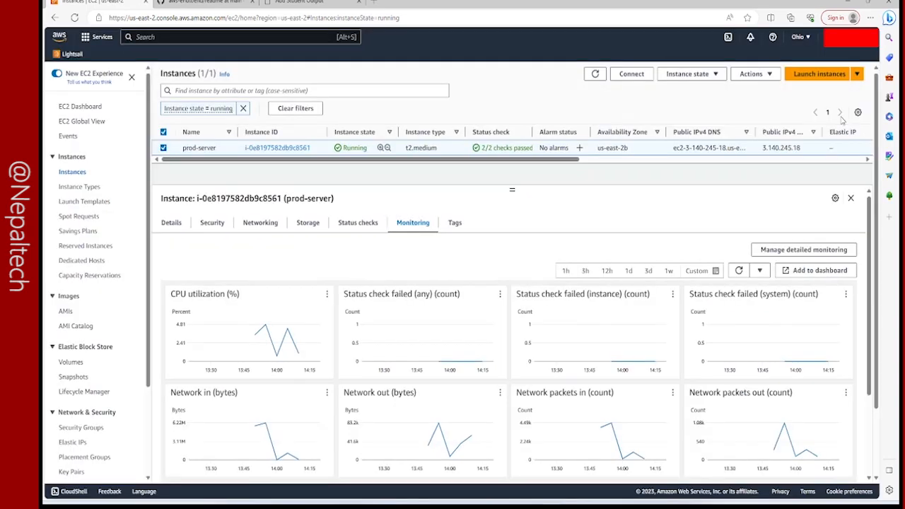
Search for the S3 service and open its bucket overview.
click(181, 39)
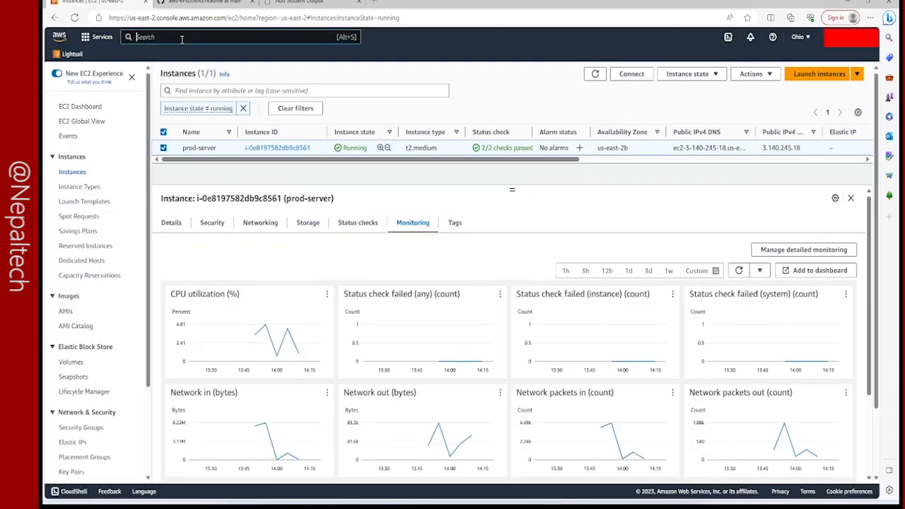
text(s3)
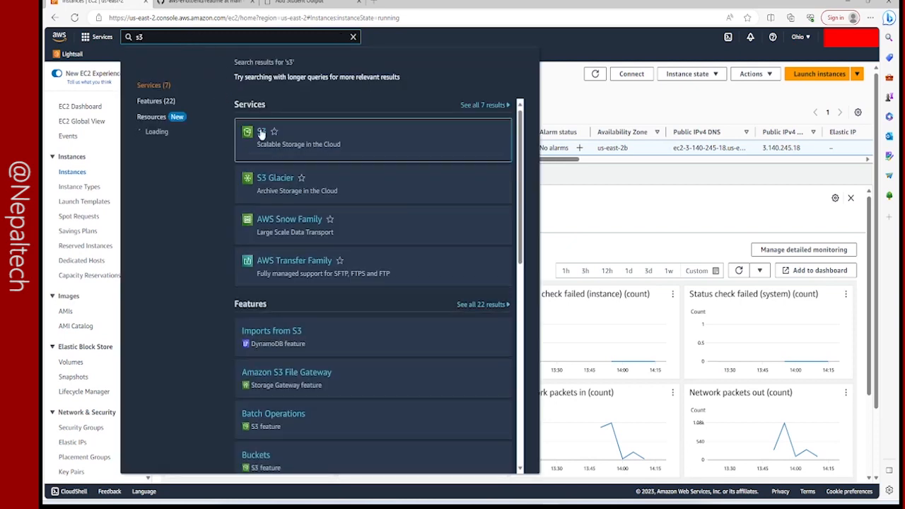
click(260, 134)
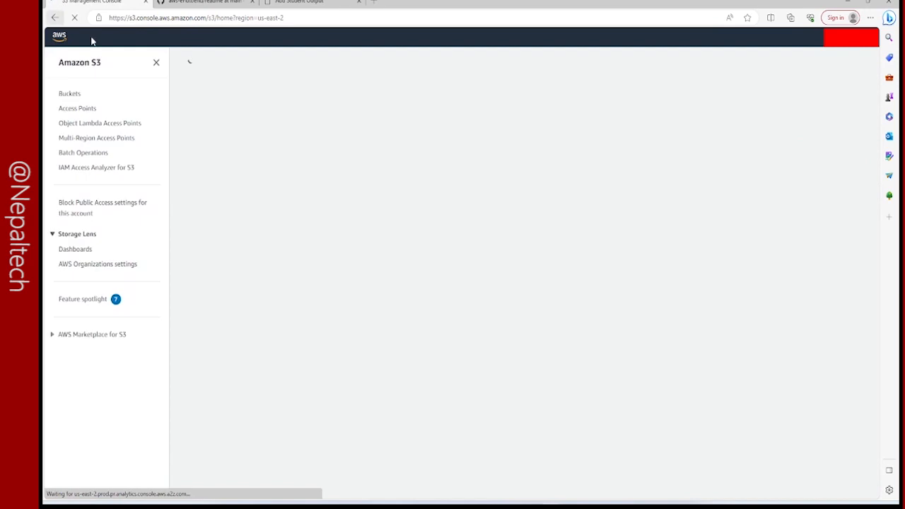
Search the AWS services for RDS and open the RDS dashboard.
click(155, 38)
text(R)
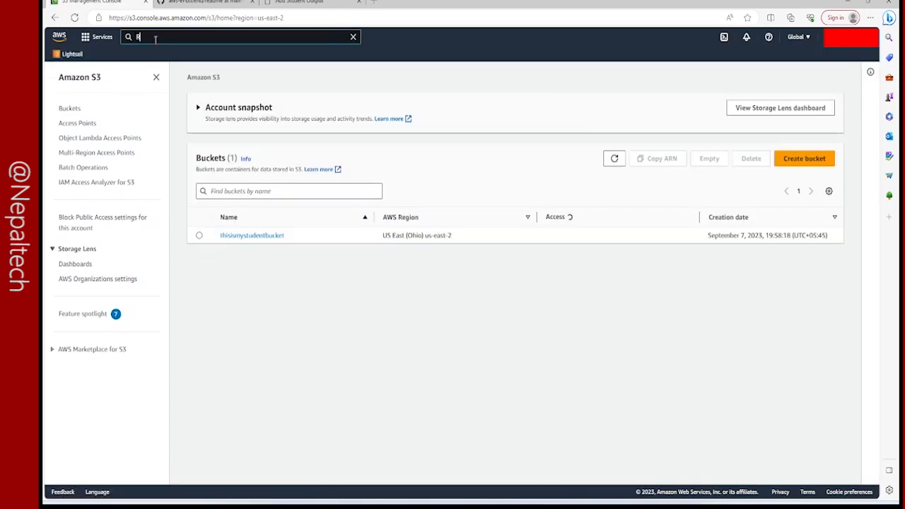
text(DS)
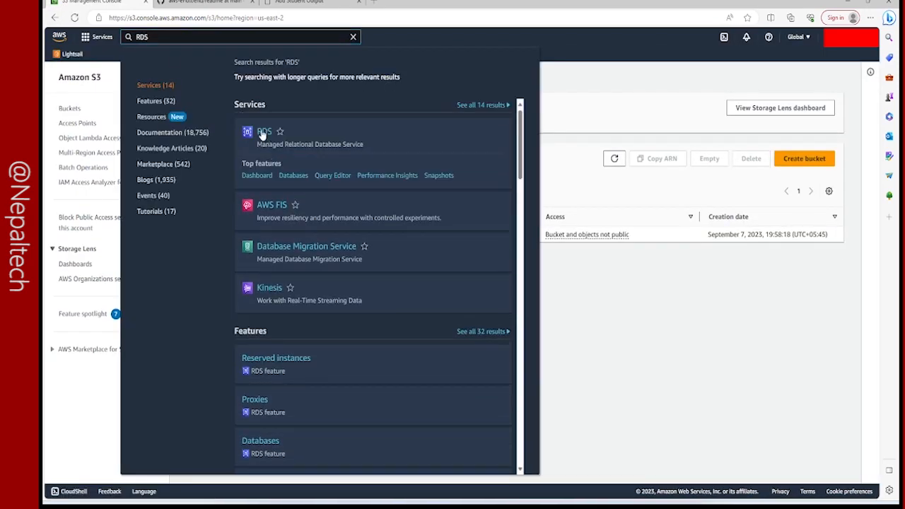
click(263, 134)
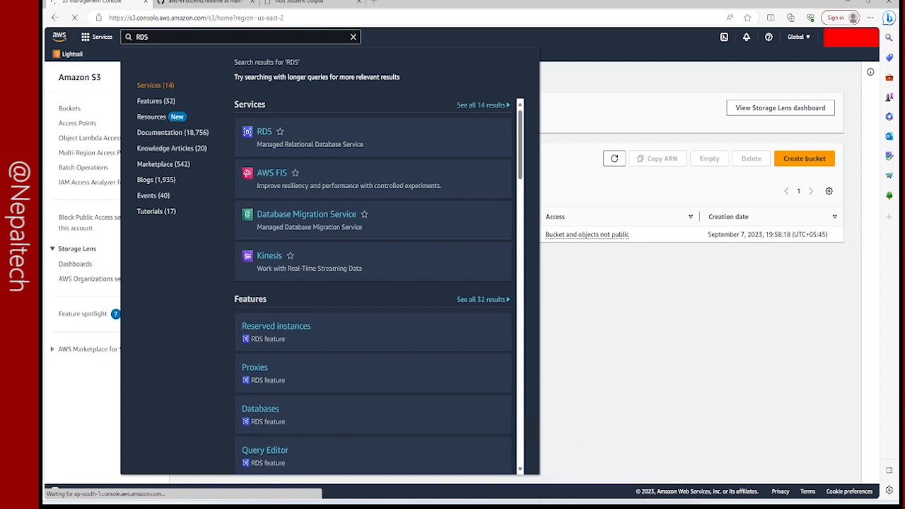
Switch to the server terminal and open config.py in nano.
click(503, 445)
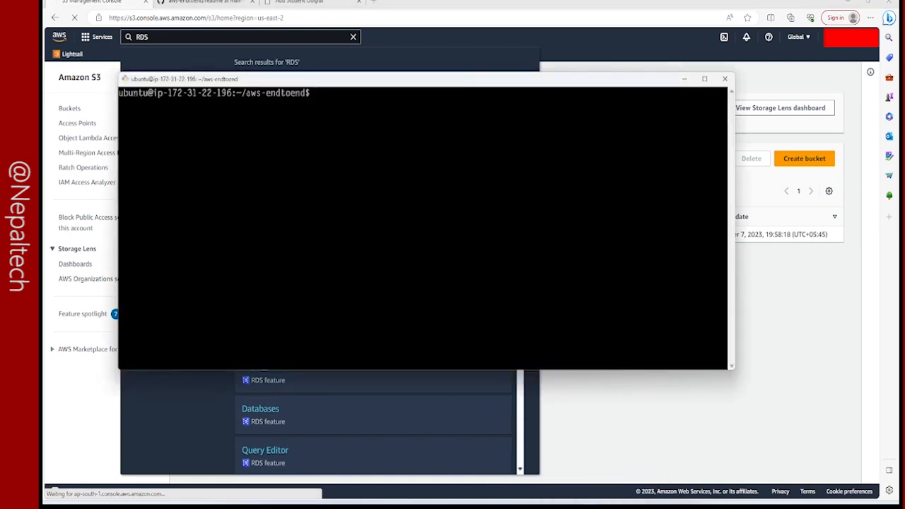
text(nano config.py)
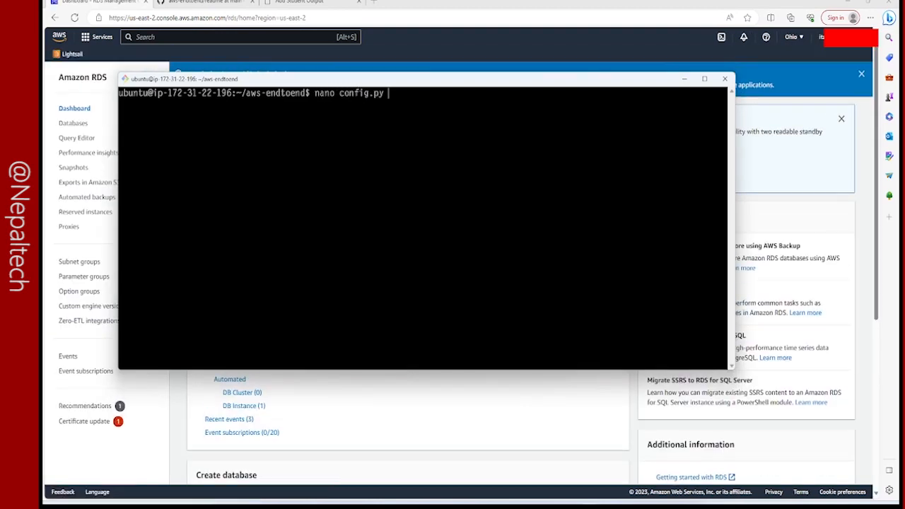
key(Return)
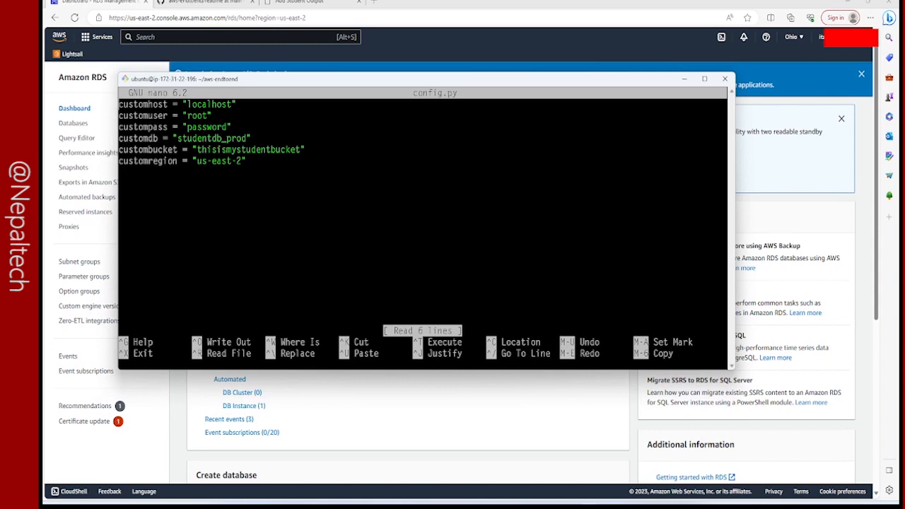
Delete the host name between the quotes of the customhost setting in config.py.
key(Left)
key(BackSpace)
key(BackSpace)
key(BackSpace)
key(BackSpace)
key(BackSpace)
key(BackSpace)
key(BackSpace)
key(BackSpace)
key(BackSpace)
Switch to the RDS console, list and refresh the DB instances, and open database-1's details.
click(808, 179)
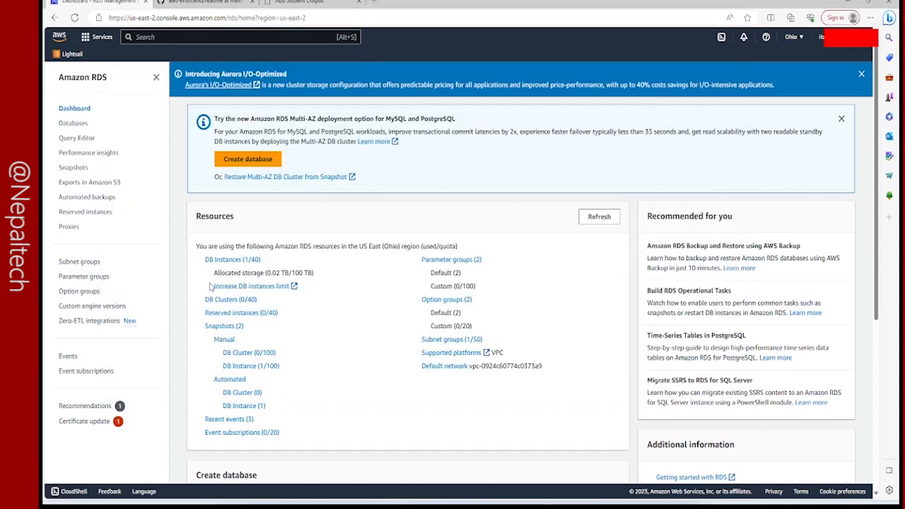
click(222, 261)
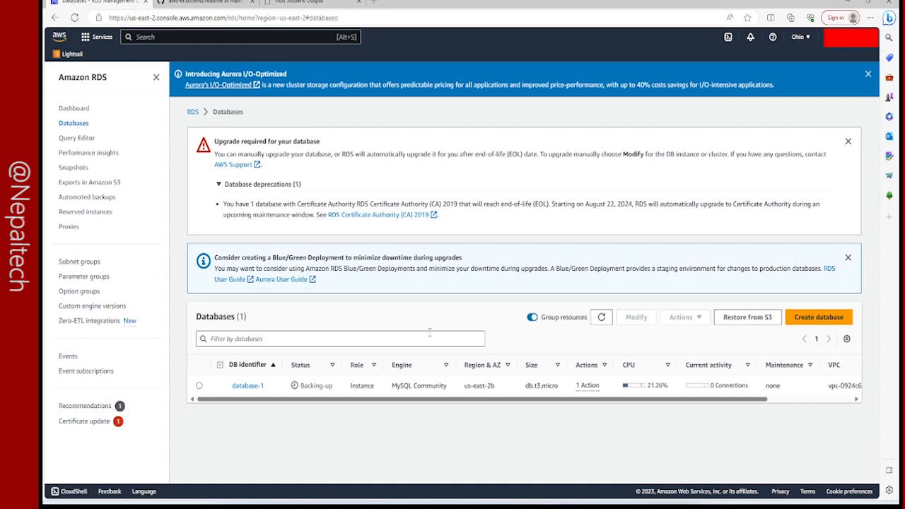
click(599, 322)
click(244, 386)
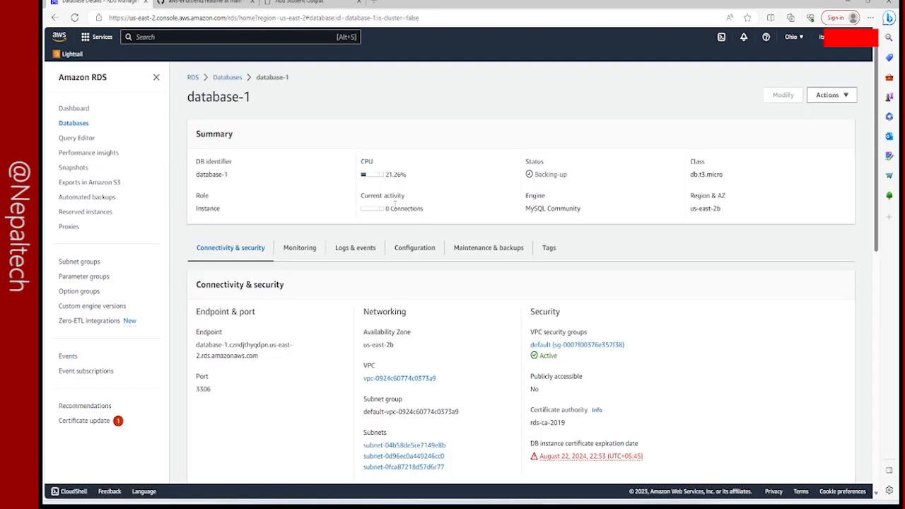
Examine database-1's summary and its connectivity and security details, including endpoint, networking and security group.
scroll(430, 238, down, 1)
scroll(430, 239, up, 1)
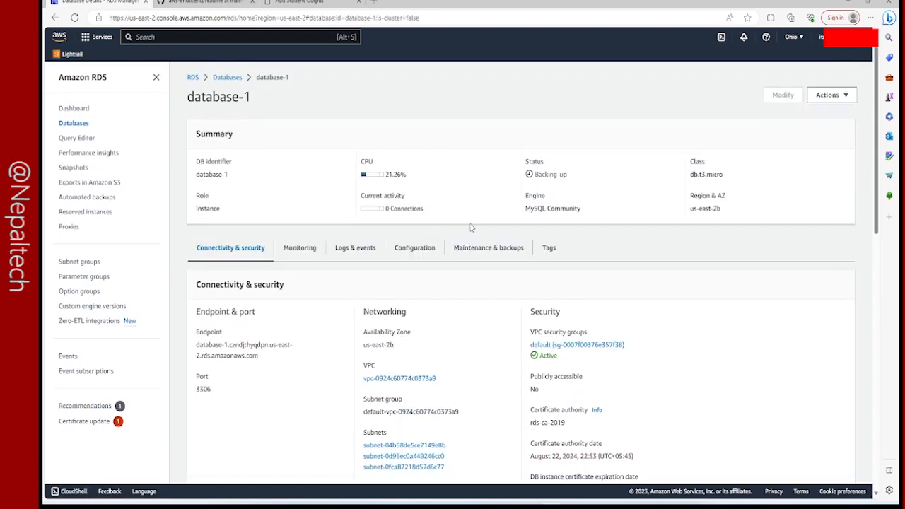
drag(351, 165, 420, 181)
click(425, 193)
scroll(430, 264, down, 4)
scroll(571, 272, up, 3)
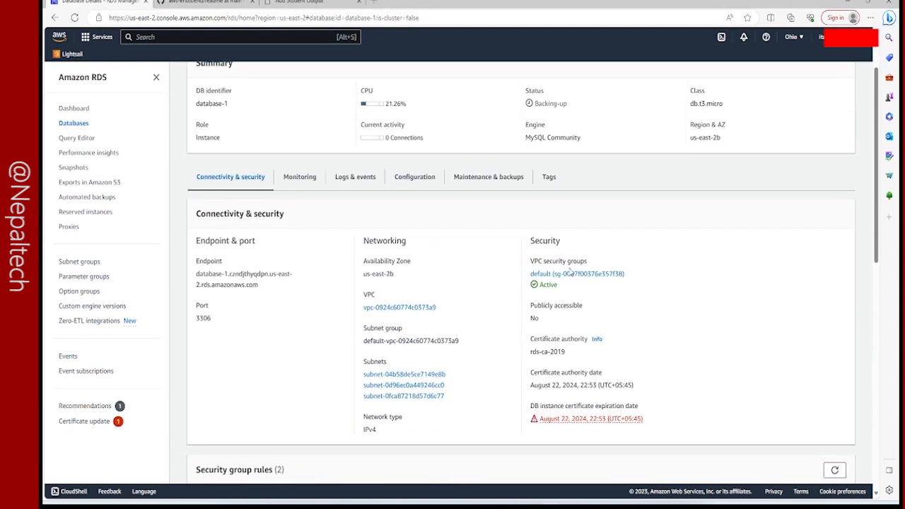
scroll(571, 272, down, 6)
scroll(570, 272, up, 5)
scroll(571, 272, up, 2)
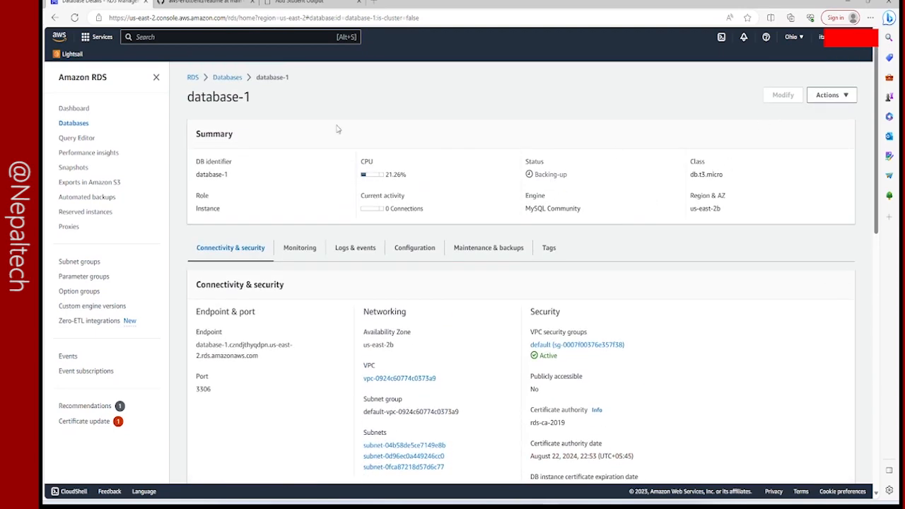
scroll(313, 230, down, 4)
scroll(309, 241, up, 4)
Copy database-1's endpoint from its details and paste it as the customhost value in config.py.
drag(197, 346, 262, 360)
right_click(239, 356)
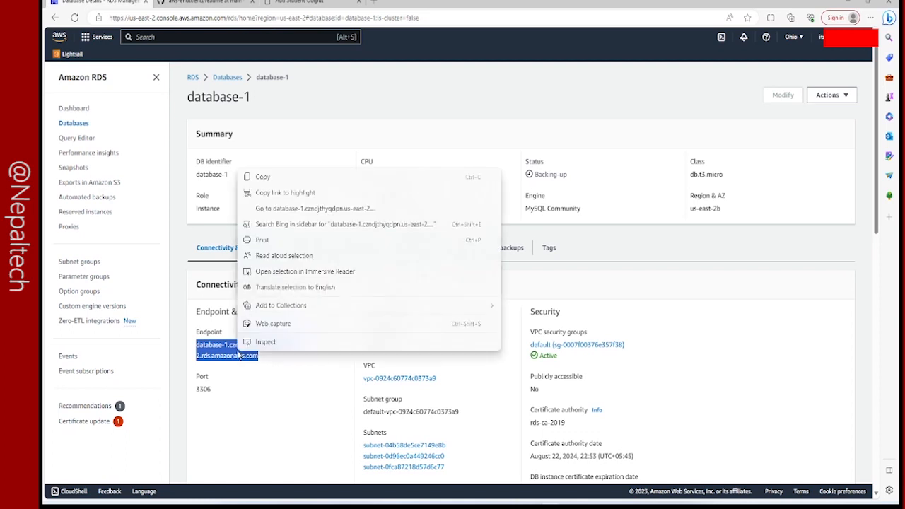
click(269, 177)
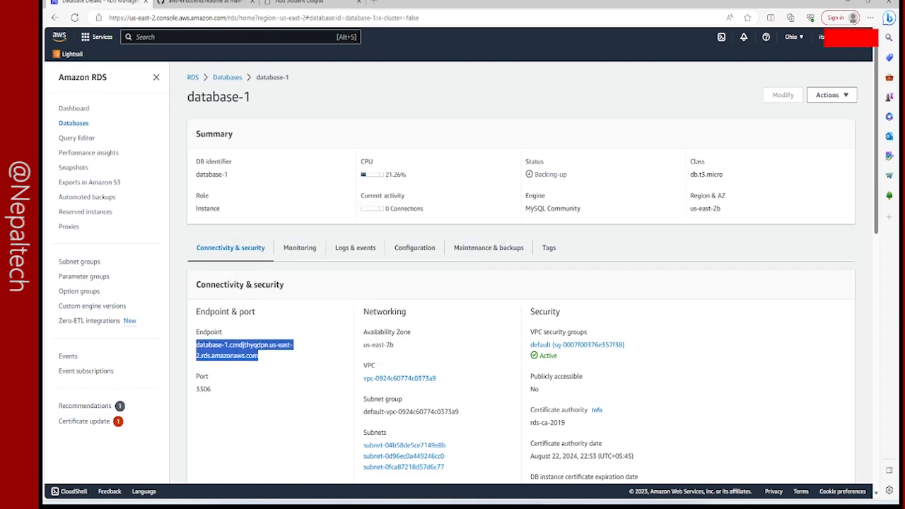
click(631, 459)
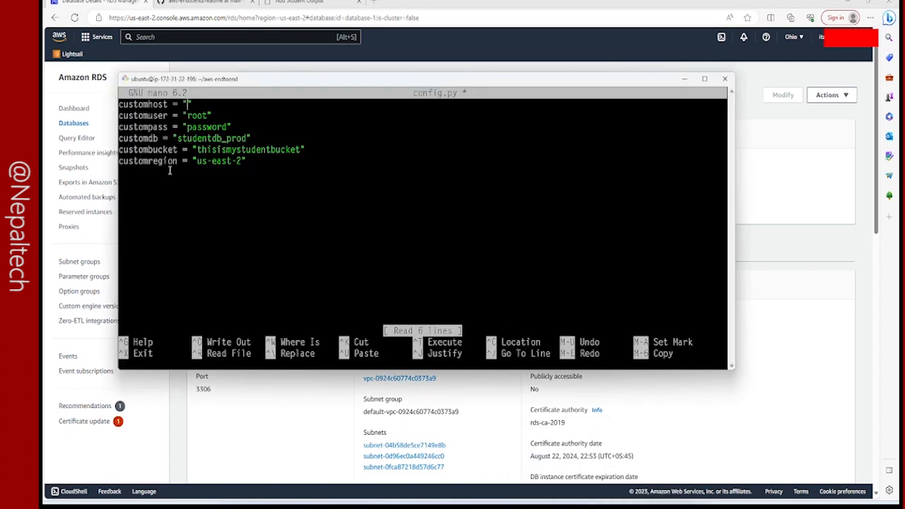
right_click(210, 101)
click(240, 132)
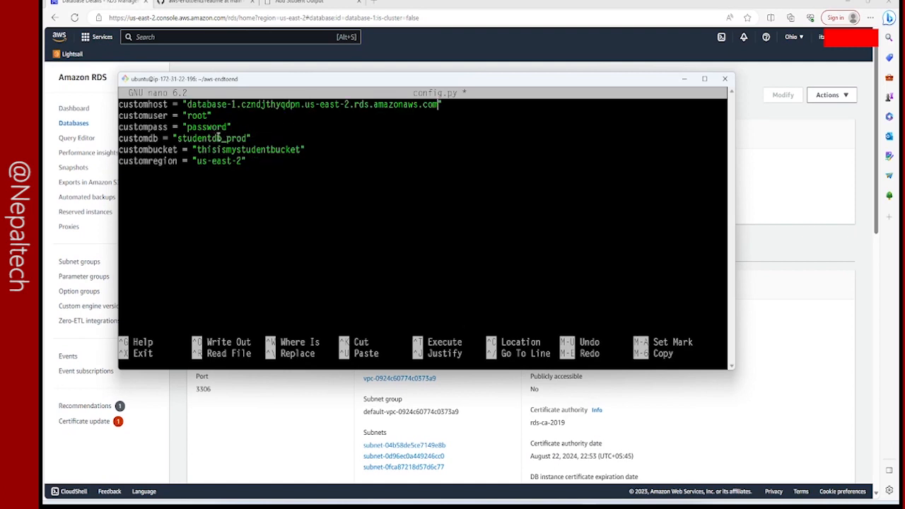
Set customdb to studentdb_rds, then save config.py under the same name and exit nano.
key(Down)
key(Down)
key(BackSpace)
key(BackSpace)
key(BackSpace)
key(BackSpace)
text(rds)
key(ctrl+x)
key(y)
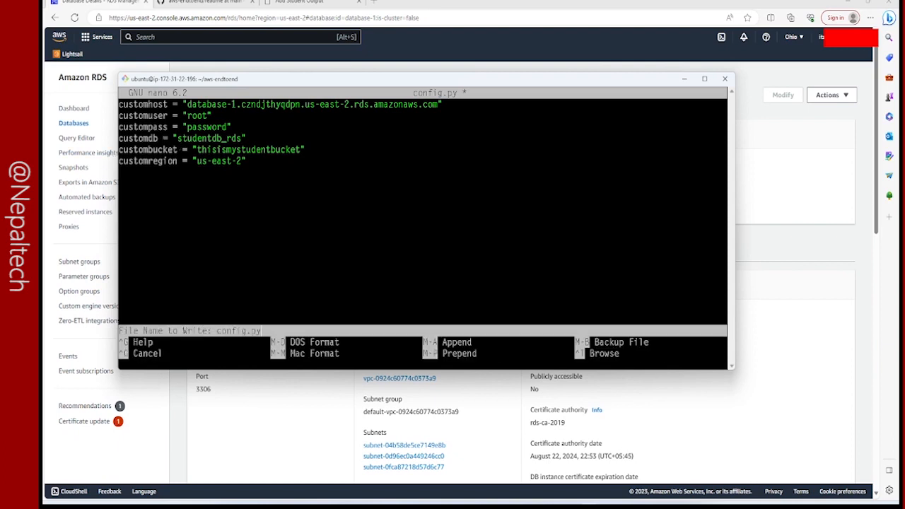
key(Return)
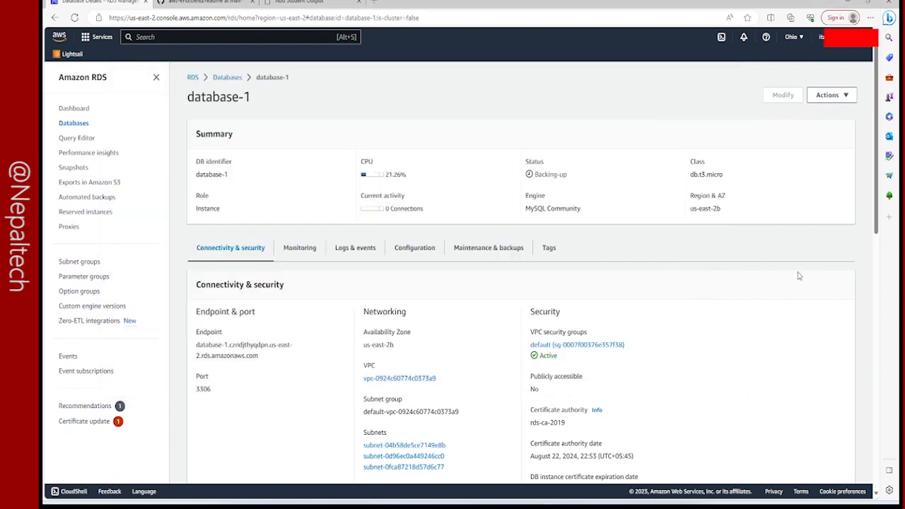
Return to the RDS databases list, dismiss the Aurora I/O-Optimized banner, and refresh to check database-1's status.
click(800, 276)
click(234, 80)
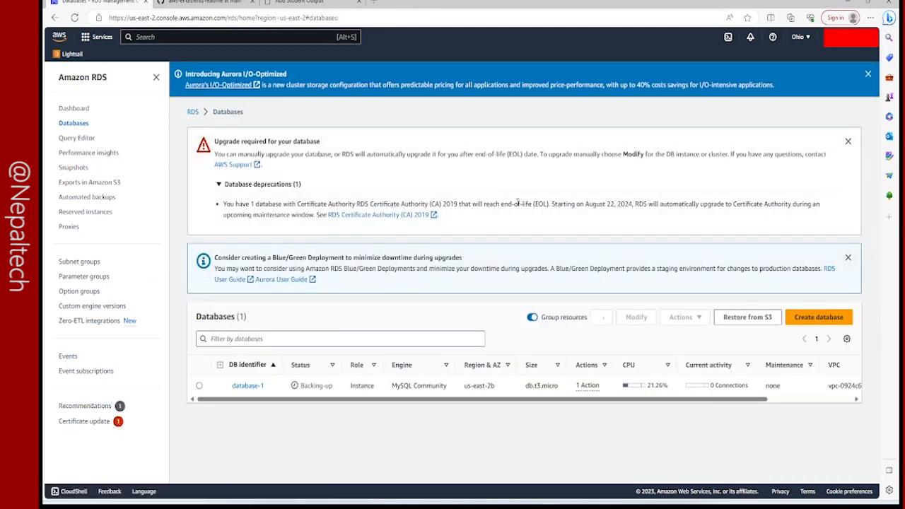
click(600, 320)
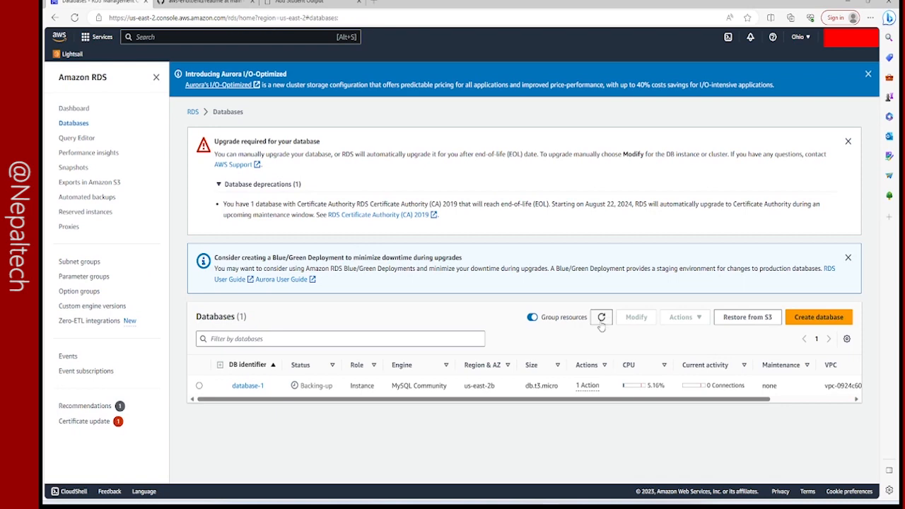
click(600, 321)
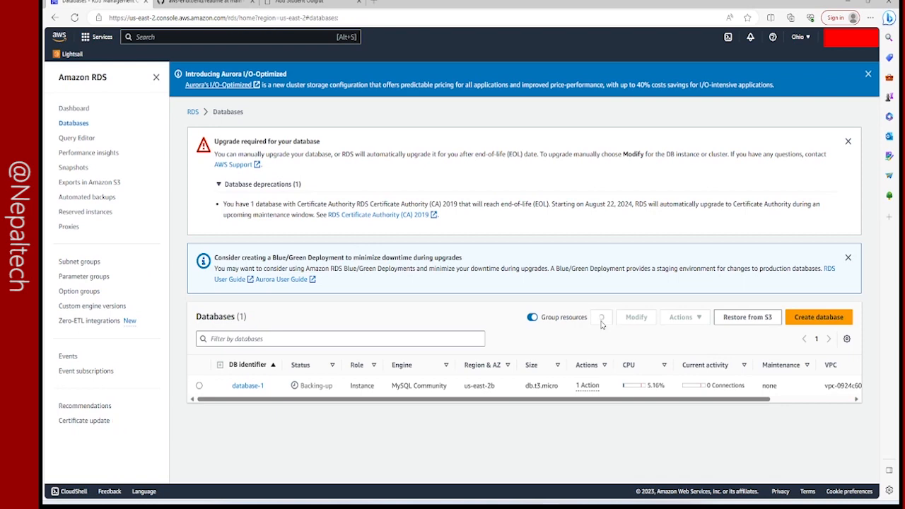
click(601, 322)
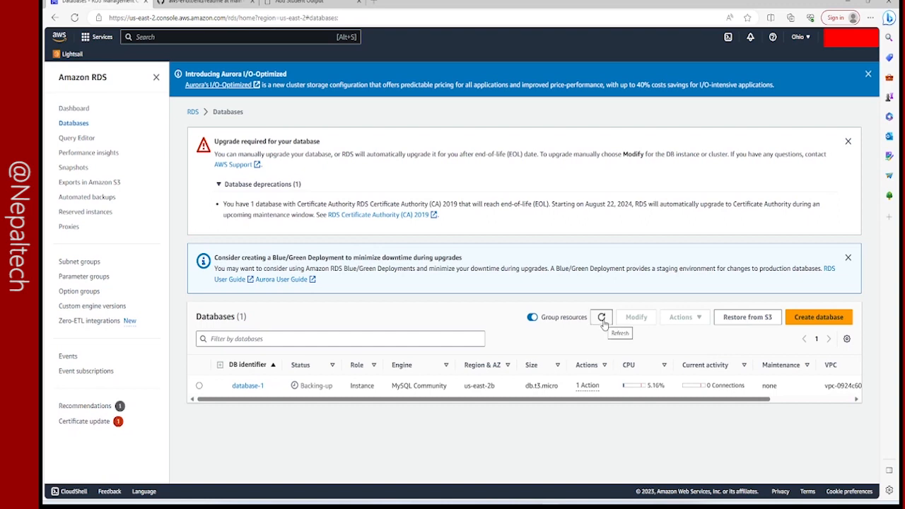
click(602, 322)
click(868, 75)
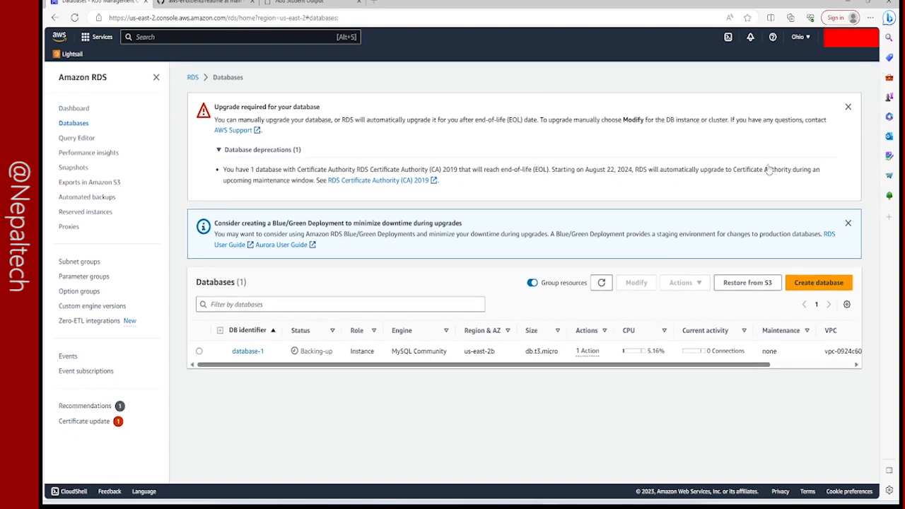
click(601, 284)
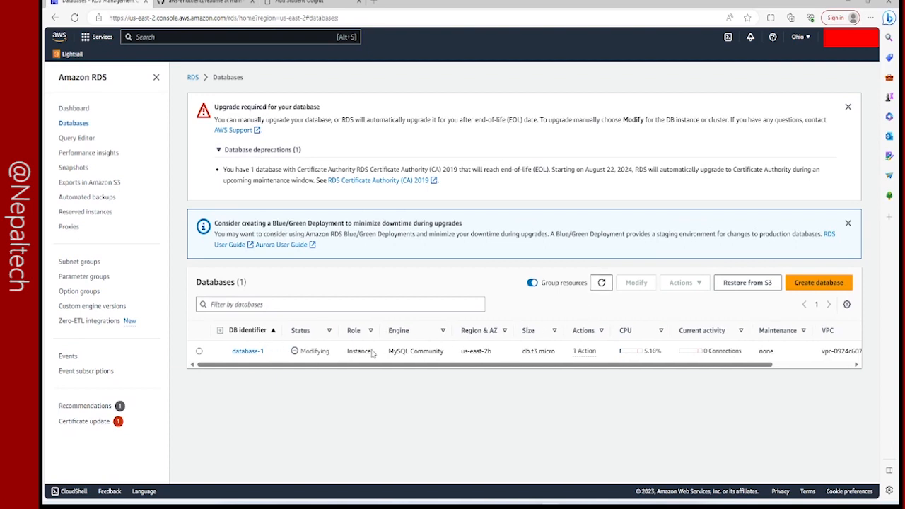
click(601, 284)
click(602, 285)
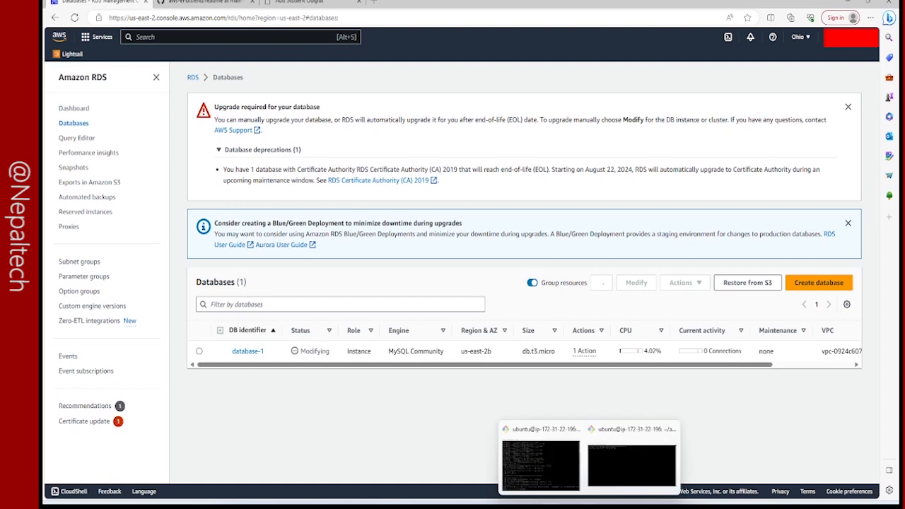
Load the student application's root address 3.140.245.18 in its browser tab and retry the page.
click(304, 2)
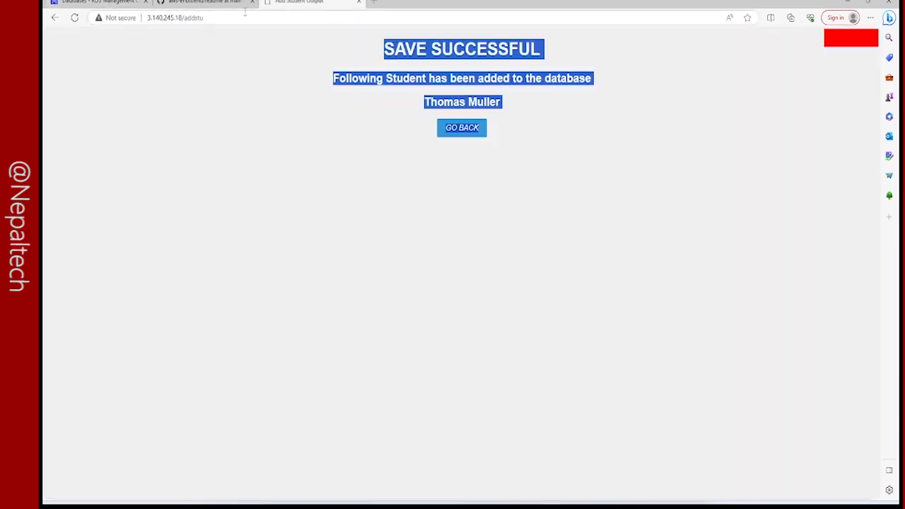
drag(180, 22, 237, 23)
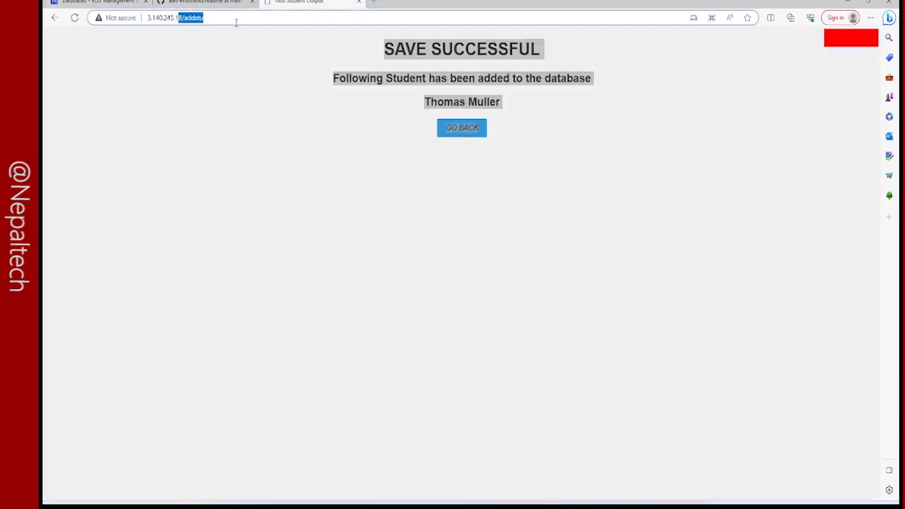
key(BackSpace)
key(Return)
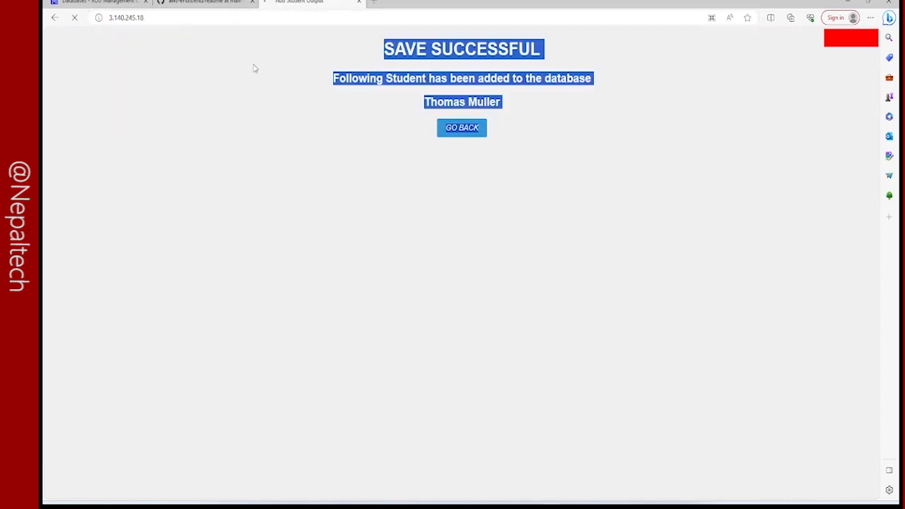
click(350, 303)
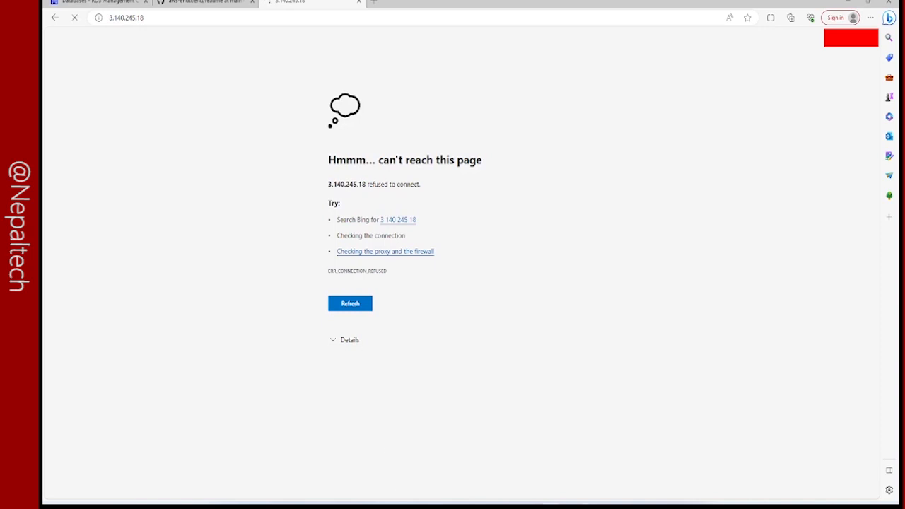
Switch to the terminal where the Flask application was running and examine the last error line of its output.
mouse_move(575, 461)
click(508, 462)
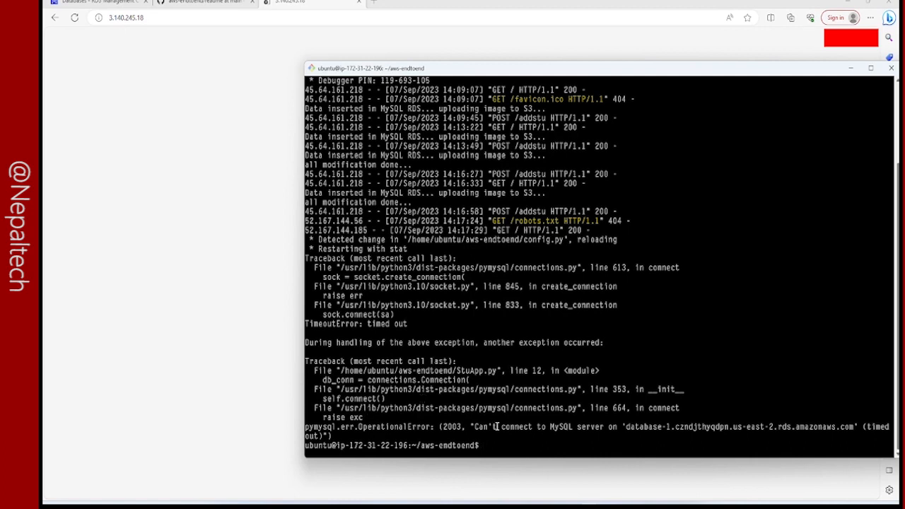
drag(474, 426, 678, 438)
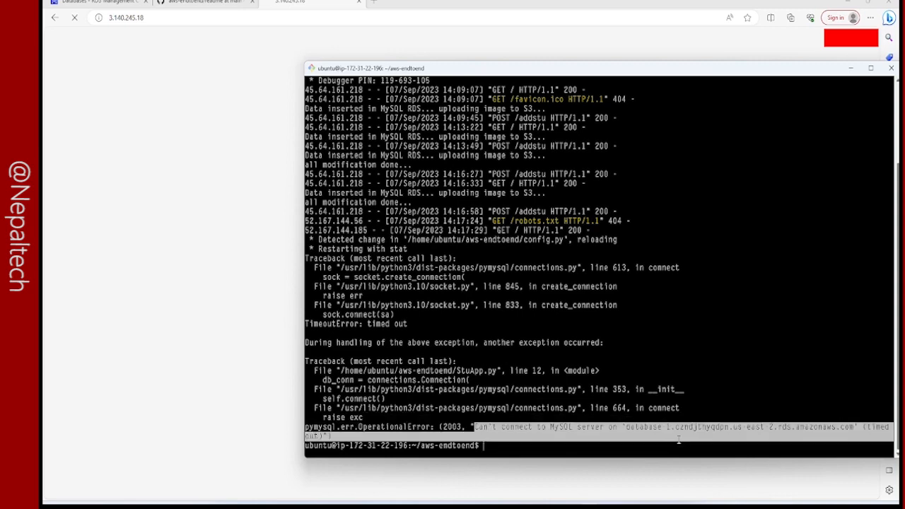
click(589, 325)
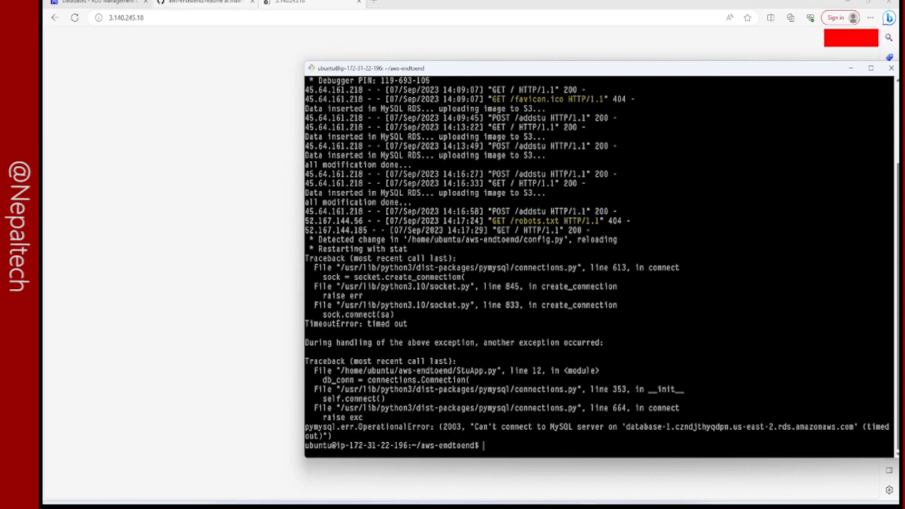
Recheck database-1's status in the RDS console by refreshing the databases list and viewing the instance's details.
click(88, 3)
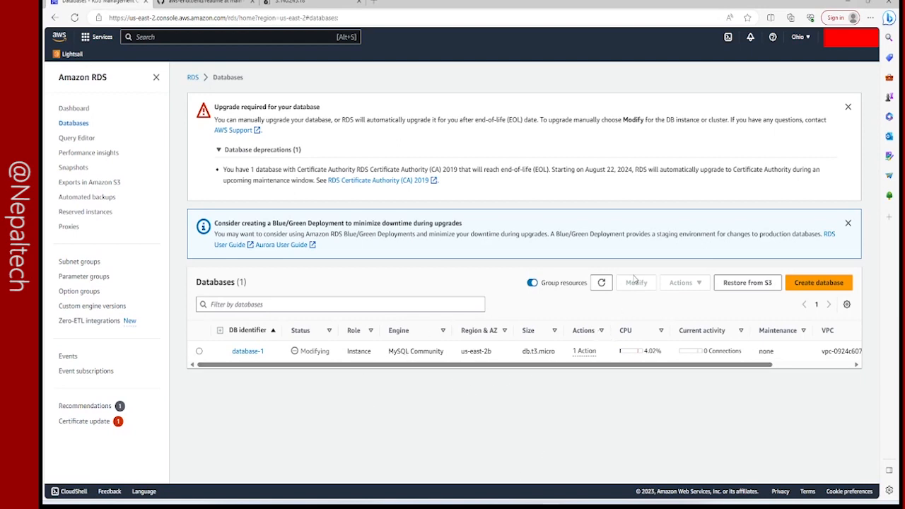
click(601, 282)
click(600, 284)
click(601, 282)
click(246, 351)
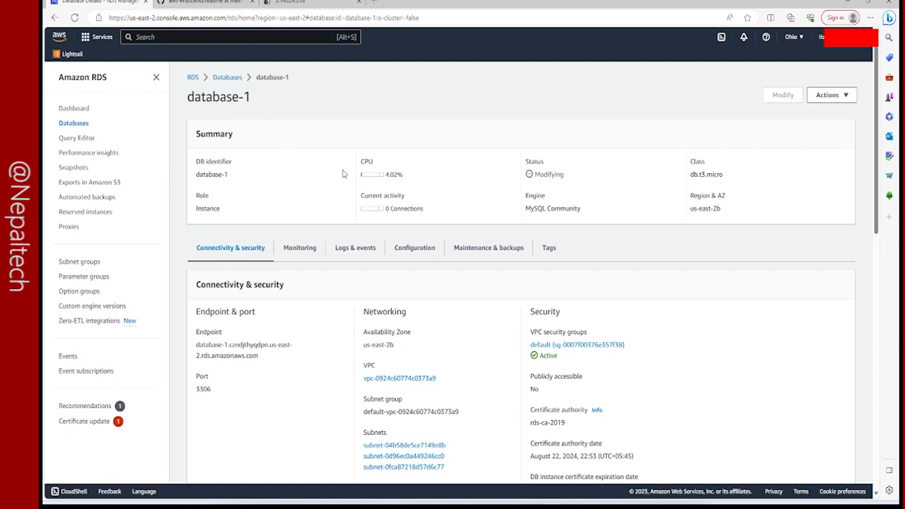
click(227, 78)
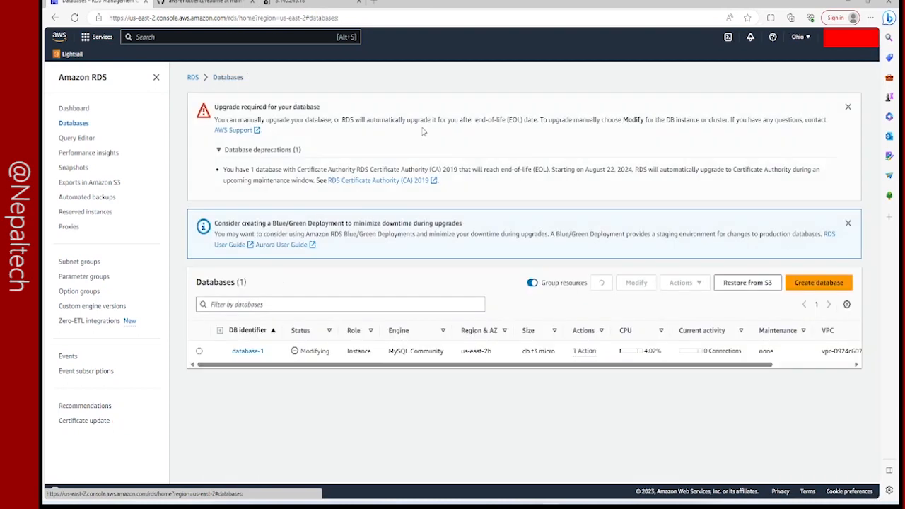
click(603, 284)
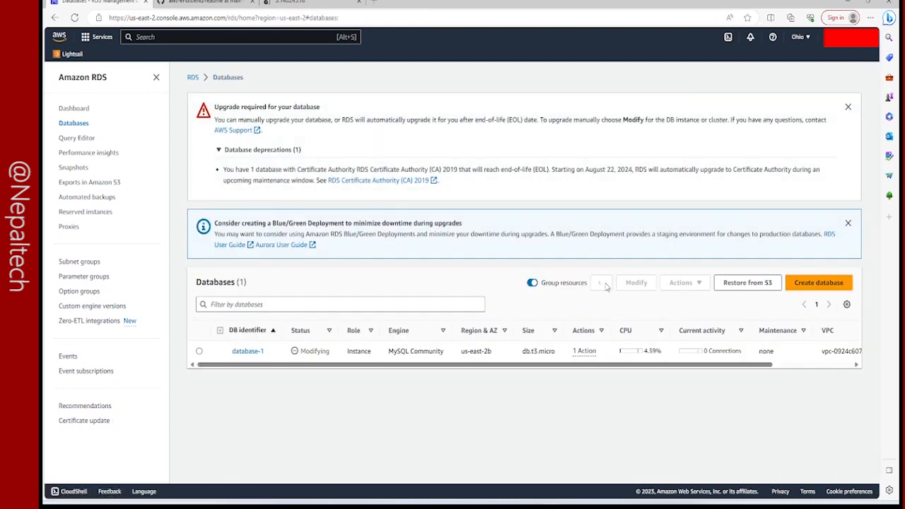
click(603, 283)
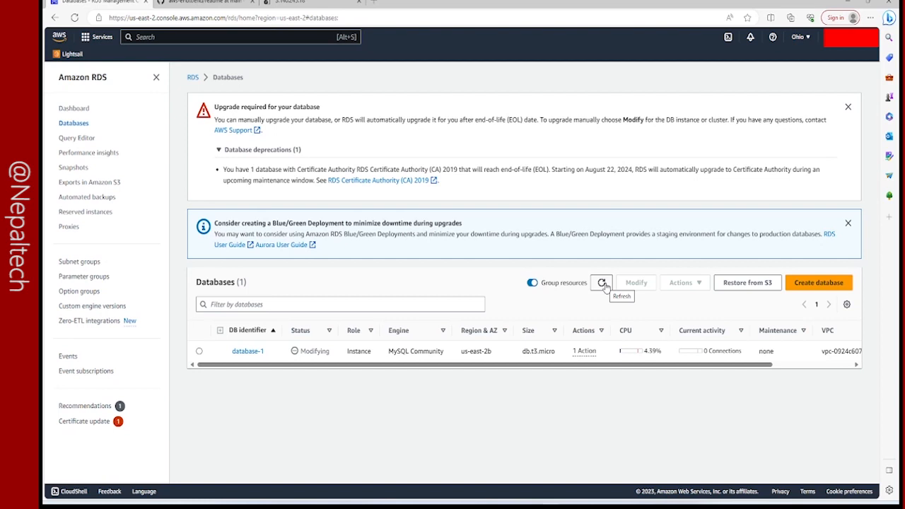
Refresh the RDS databases list repeatedly to check database-1's status.
click(605, 287)
click(600, 283)
click(600, 284)
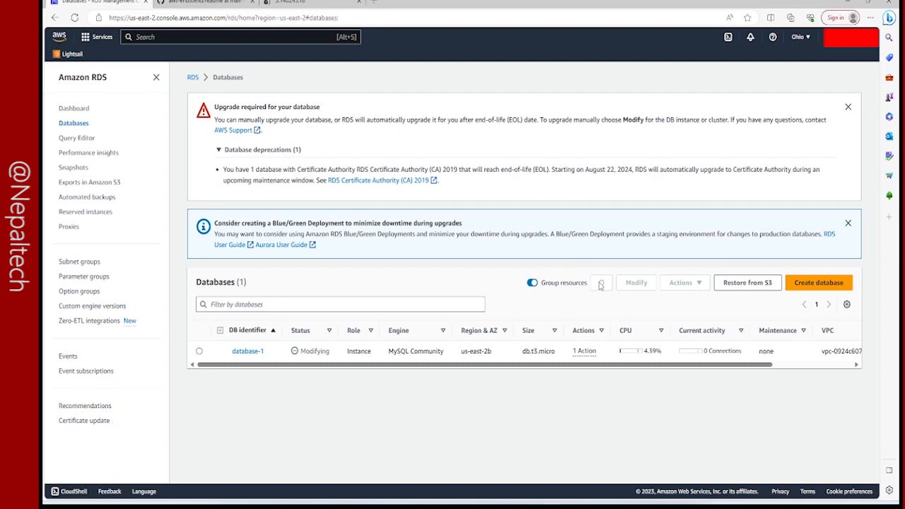
click(601, 286)
click(600, 283)
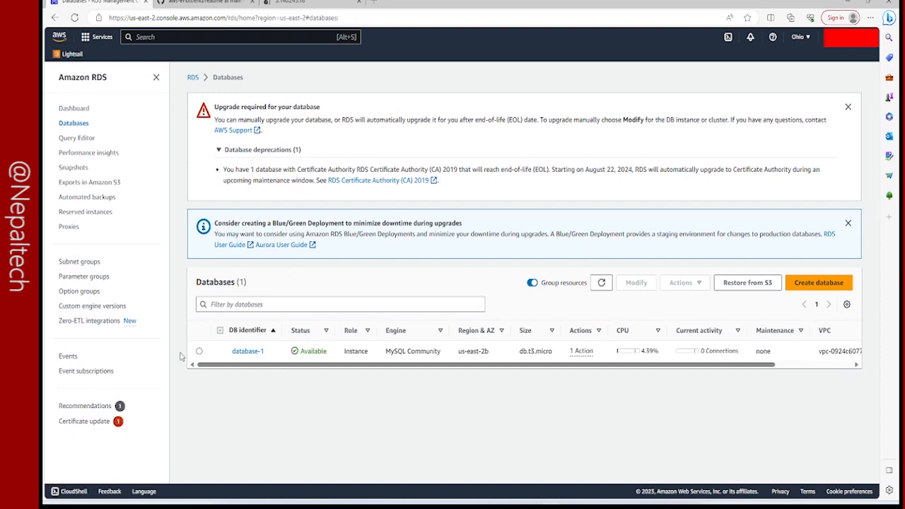
Switch to the aws-endtoend terminal, rerun the Flask application with sudo python3 StuApp.py, and check its output.
mouse_move(587, 505)
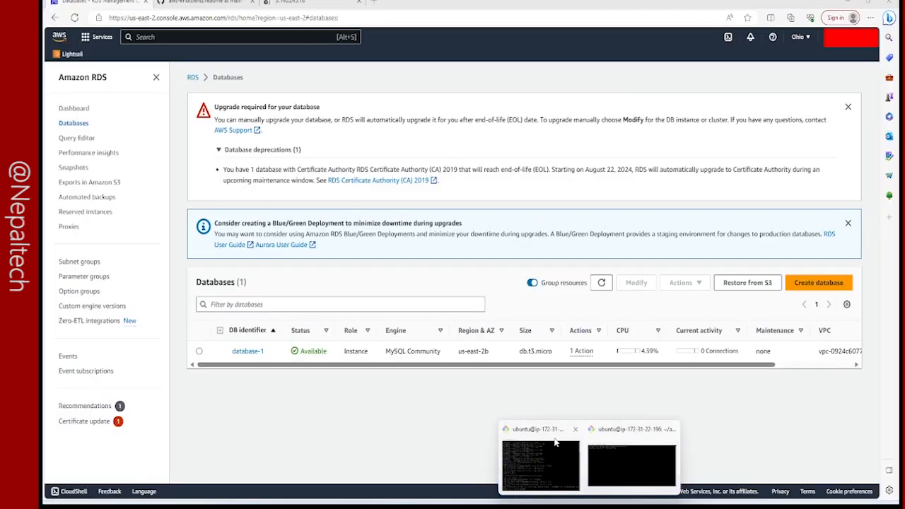
click(558, 441)
key(Up)
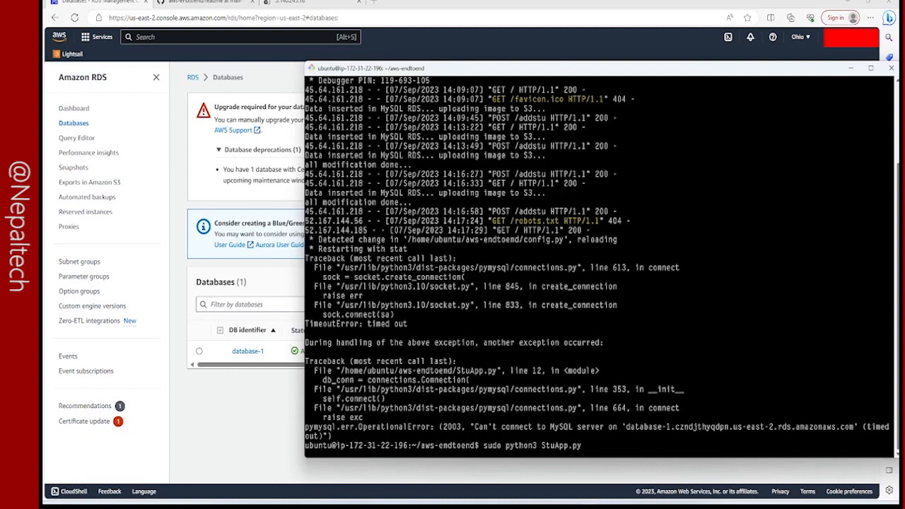
key(Return)
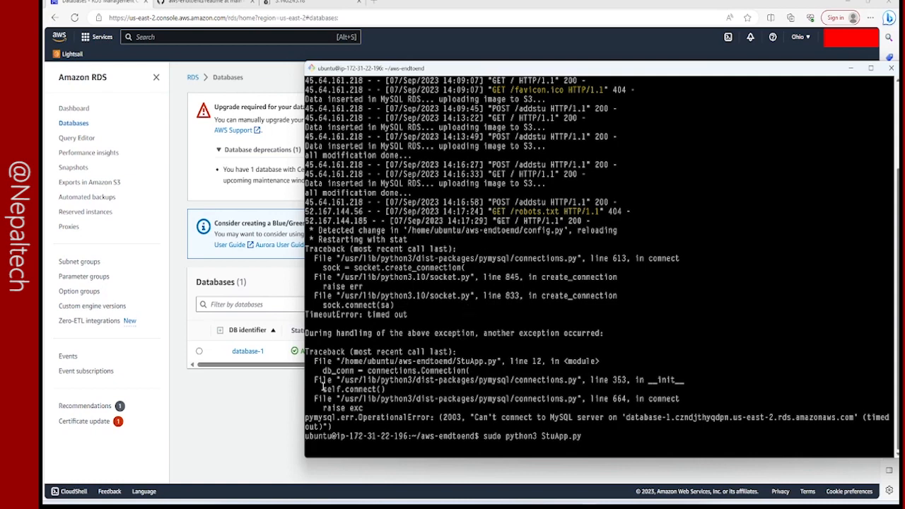
scroll(502, 340, up, 5)
scroll(542, 345, down, 5)
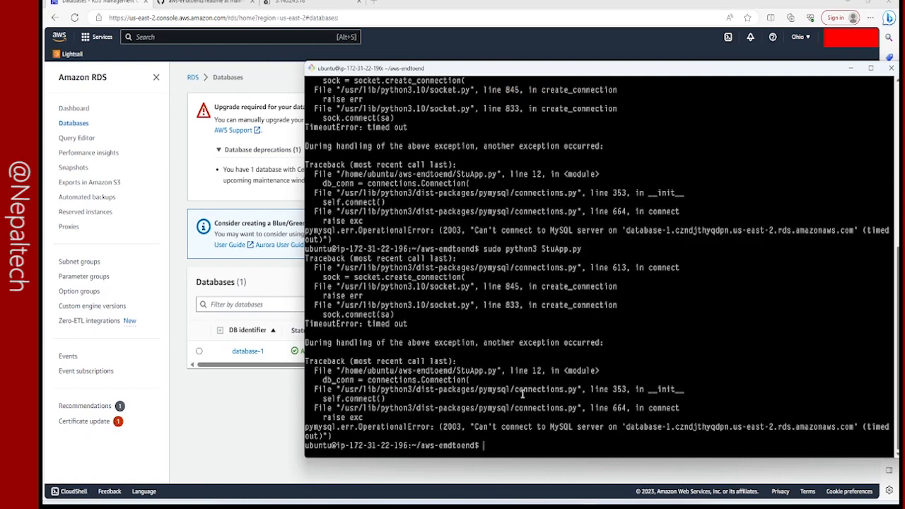
scroll(527, 412, up, 1)
Begin a mysql connection command with the -h host option at the terminal prompt.
text(ysq)
key(BackSpace)
key(BackSpace)
key(BackSpace)
text(sudo)
key(BackSpace)
key(BackSpace)
key(BackSpace)
text(mysql -h)
Open database-1's details in the RDS console and copy its endpoint address.
click(173, 115)
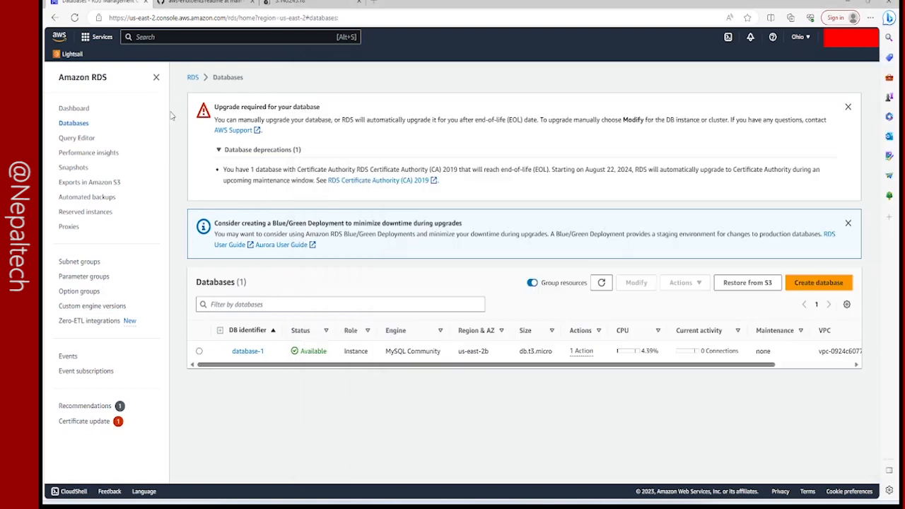
click(247, 350)
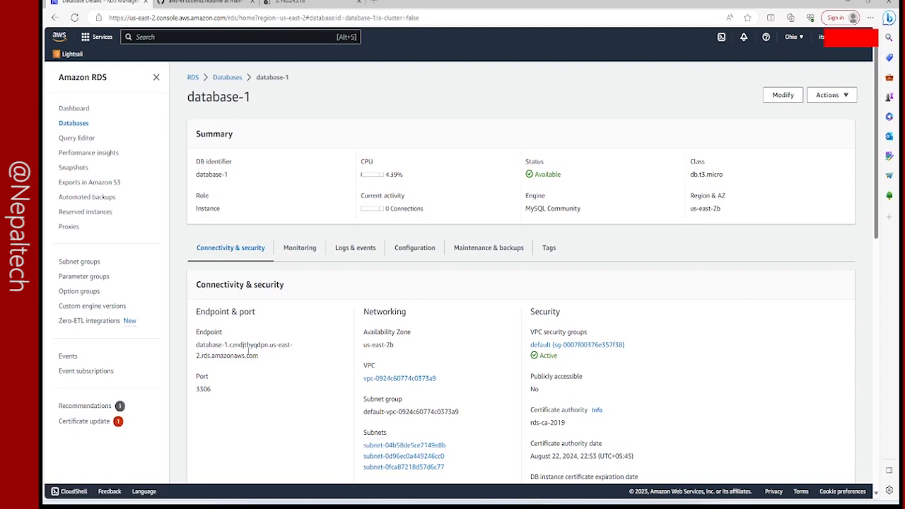
drag(197, 344, 256, 355)
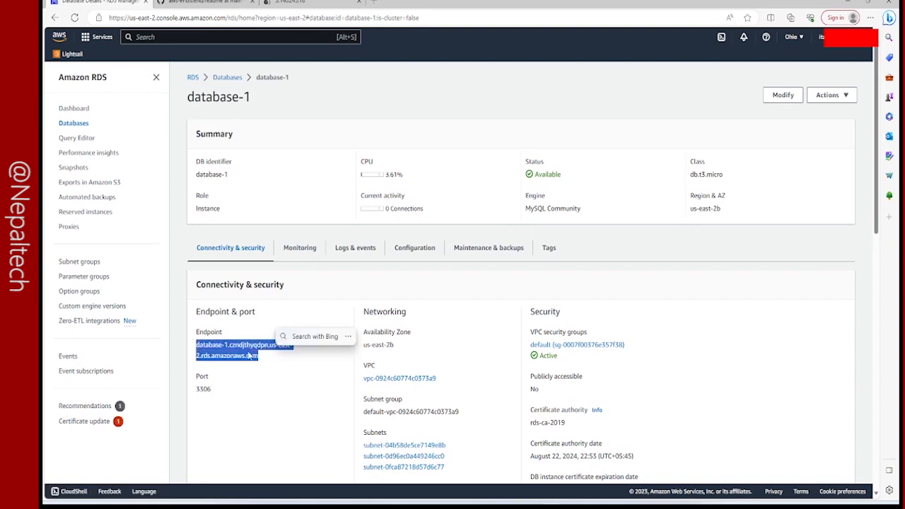
right_click(249, 356)
click(305, 181)
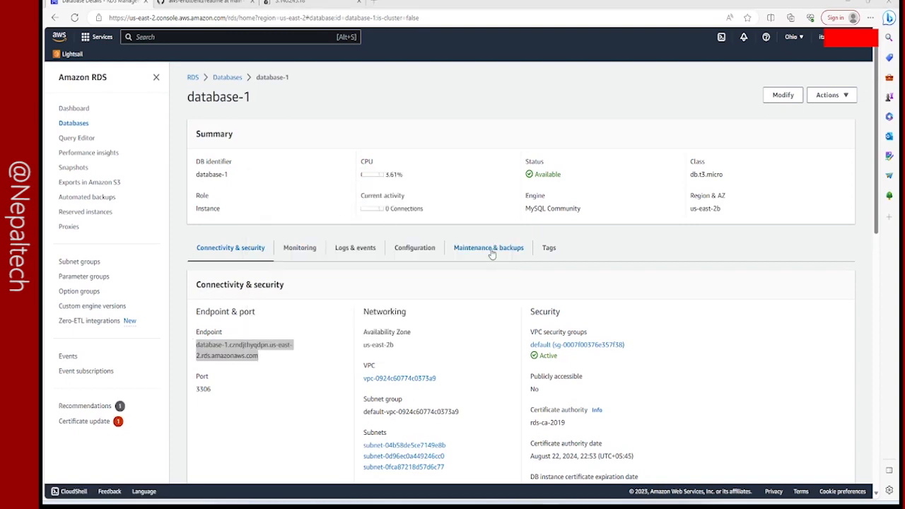
Complete the terminal's mysql command with the copied database-1 endpoint, -P 3306 -u root -p, and run it.
key(alt+Tab)
right_click(532, 298)
click(573, 333)
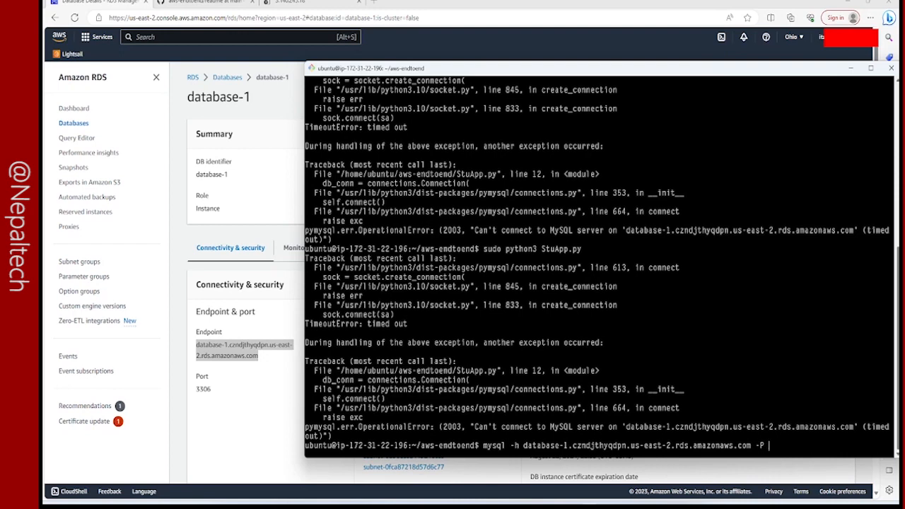
text(-P 3306 -u root -p)
key(Return)
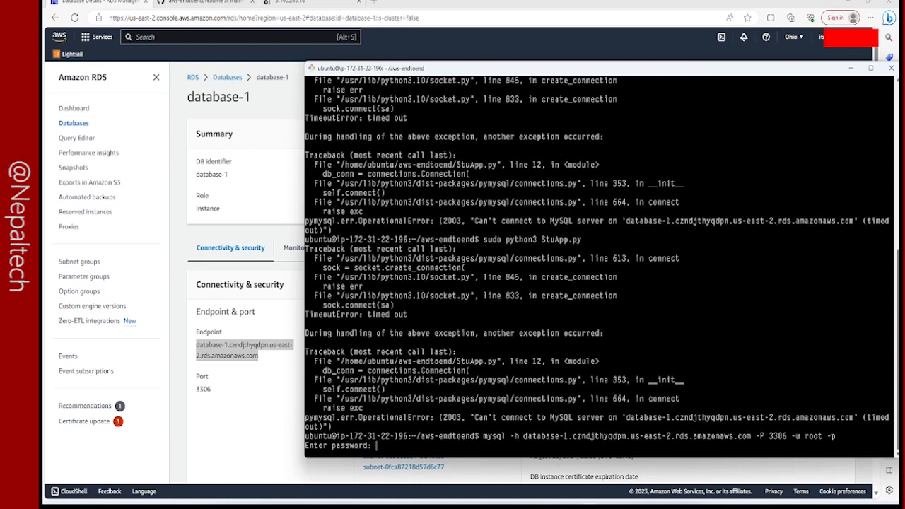
Submit the database password for the mysql connection, check the terminal output, and suspend the connection attempt.
key(Return)
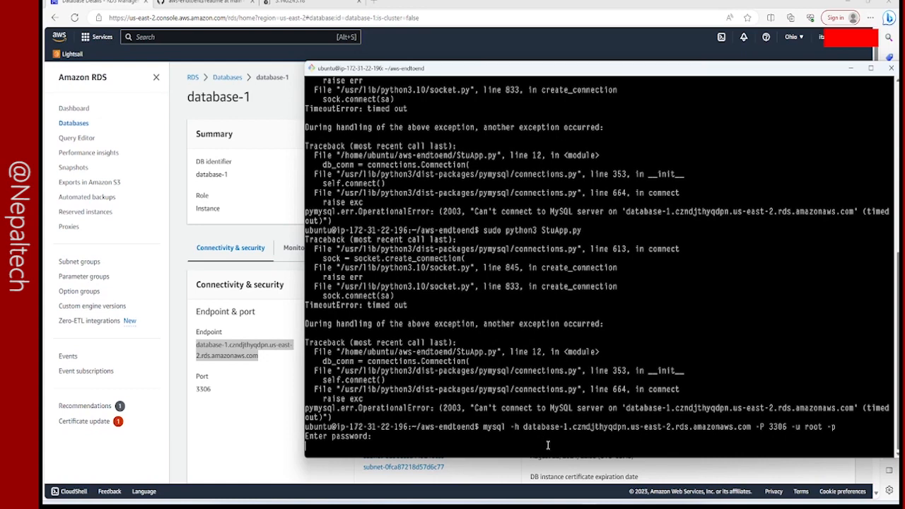
scroll(547, 445, up, 1)
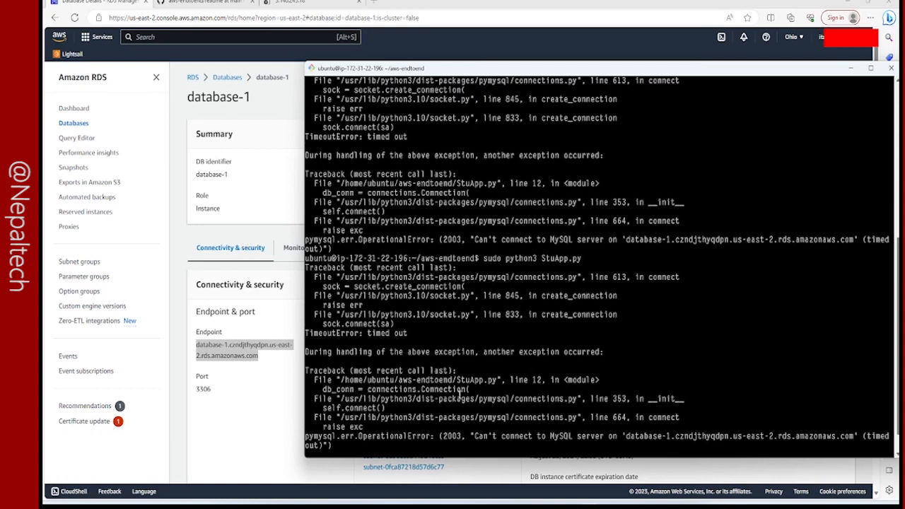
scroll(573, 435, down, 1)
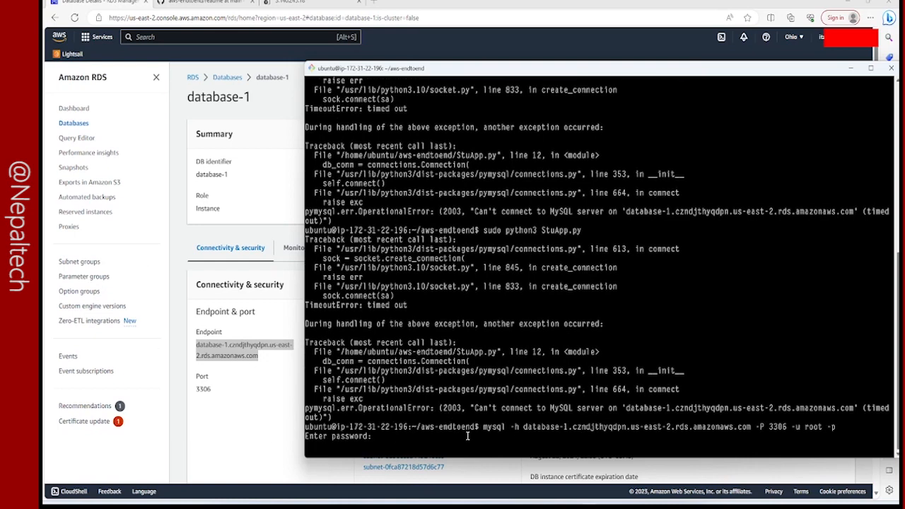
key(ctrl+z)
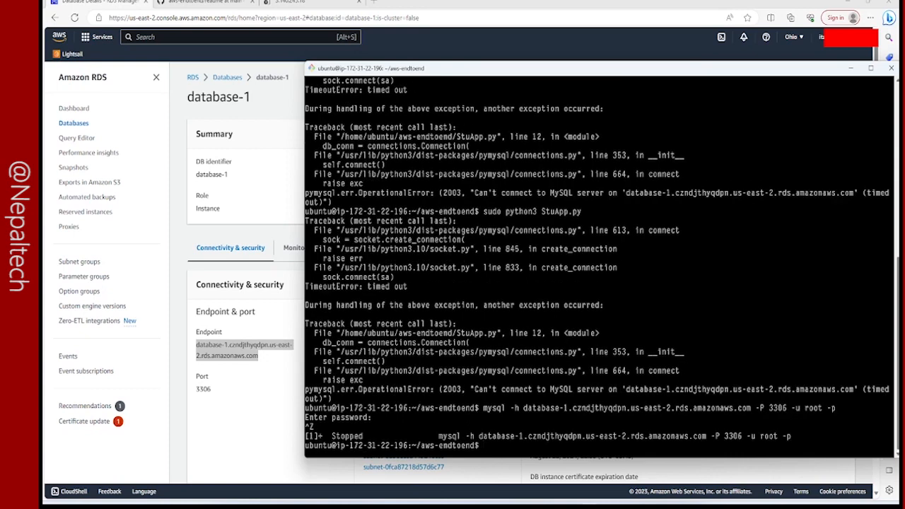
Rerun the same mysql connection command with sudo in front and submit the database password.
key(Up)
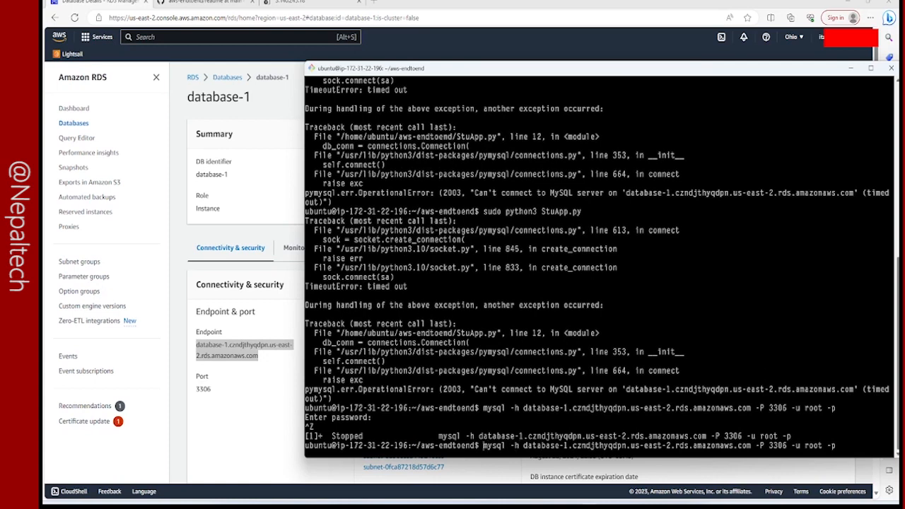
text(sudo)
key(Return)
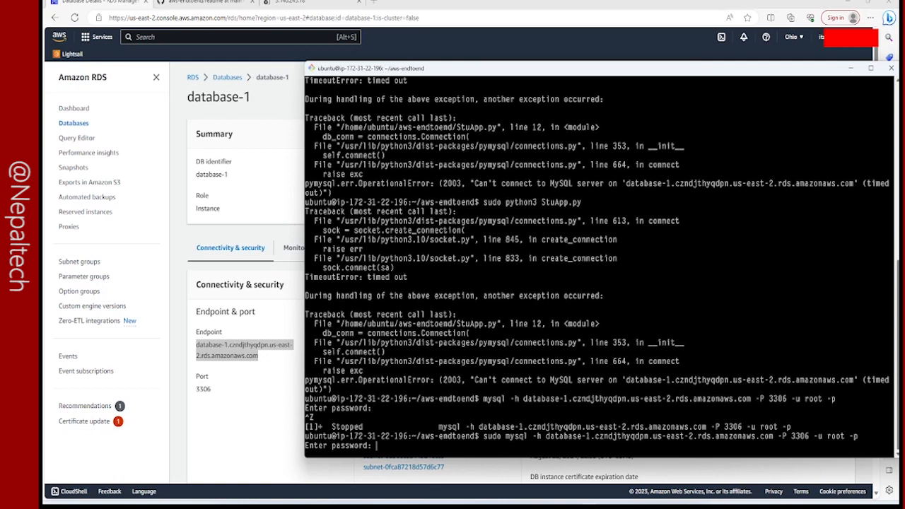
key(Return)
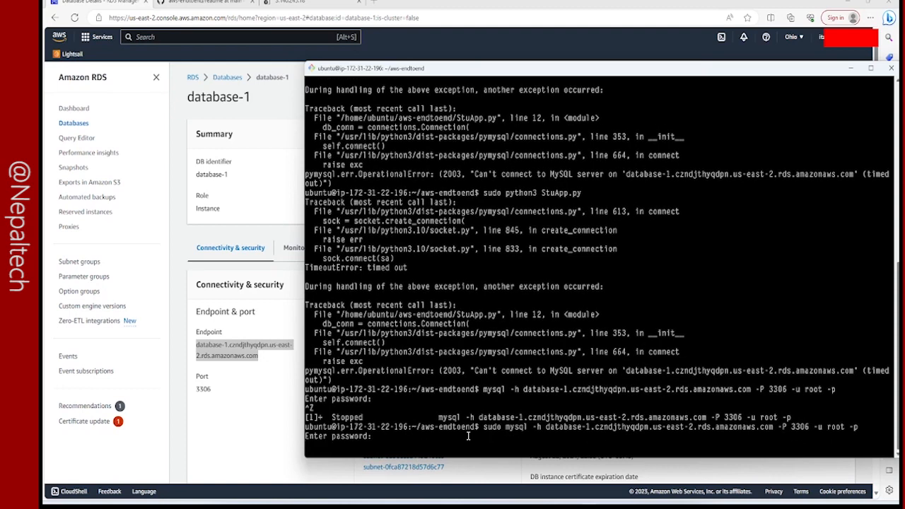
Return to database-1's RDS details and examine its networking and security settings, including the subnet group.
click(179, 172)
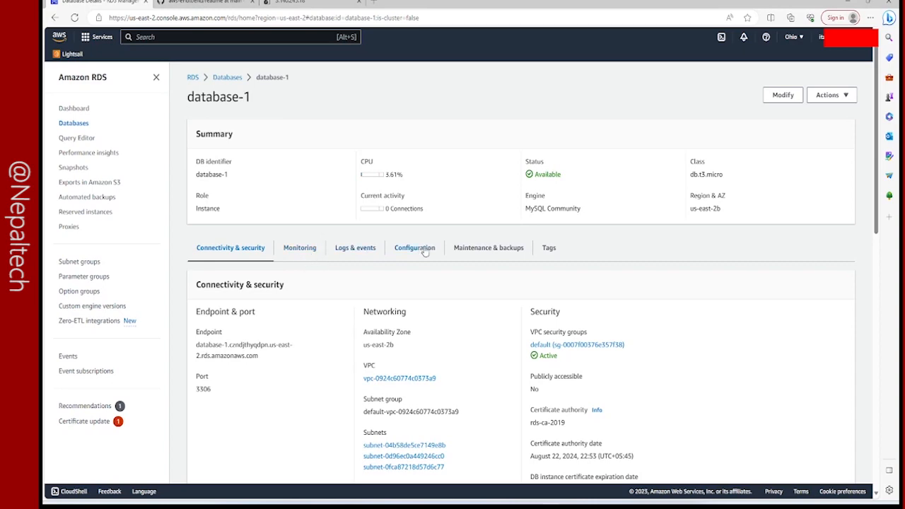
scroll(245, 276, down, 4)
scroll(319, 258, up, 4)
scroll(385, 322, down, 2)
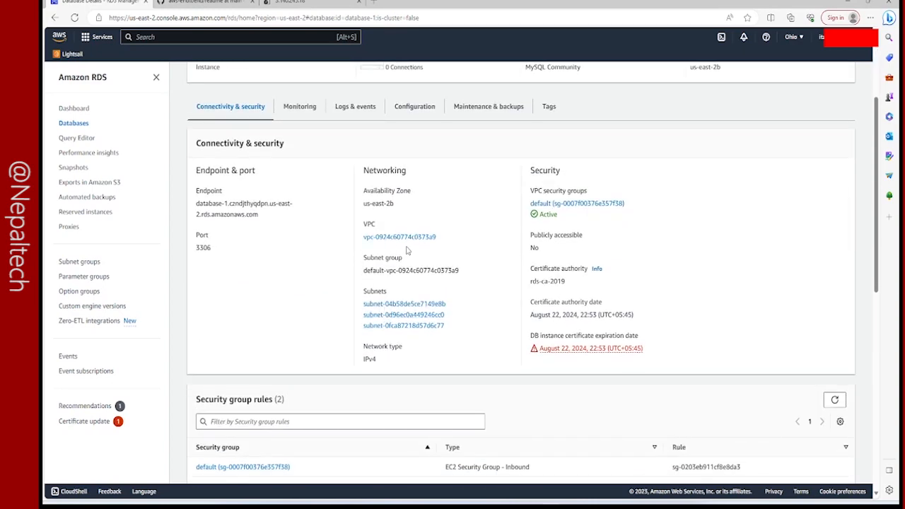
drag(363, 272, 460, 271)
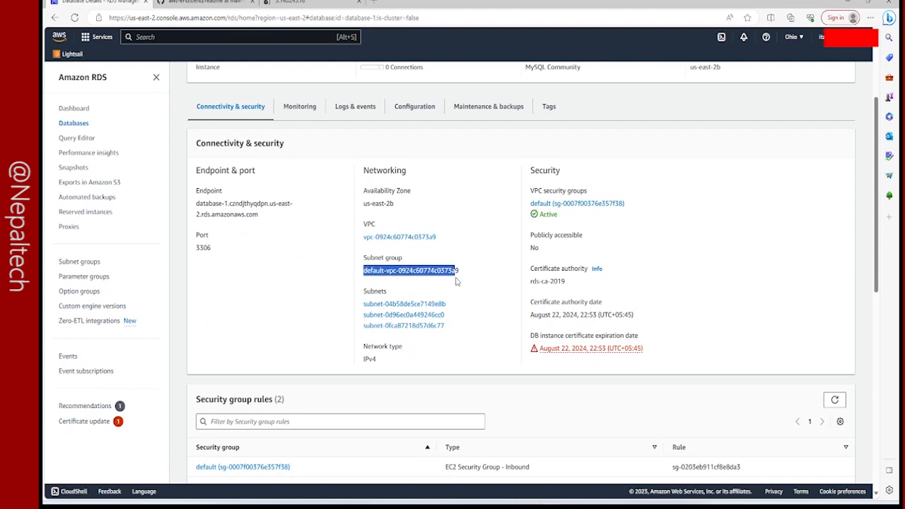
right_click(448, 275)
click(471, 280)
Open database-1's default VPC security group, sg-0007f00376e357f38, from its security settings.
click(498, 213)
drag(524, 203, 622, 205)
right_click(620, 205)
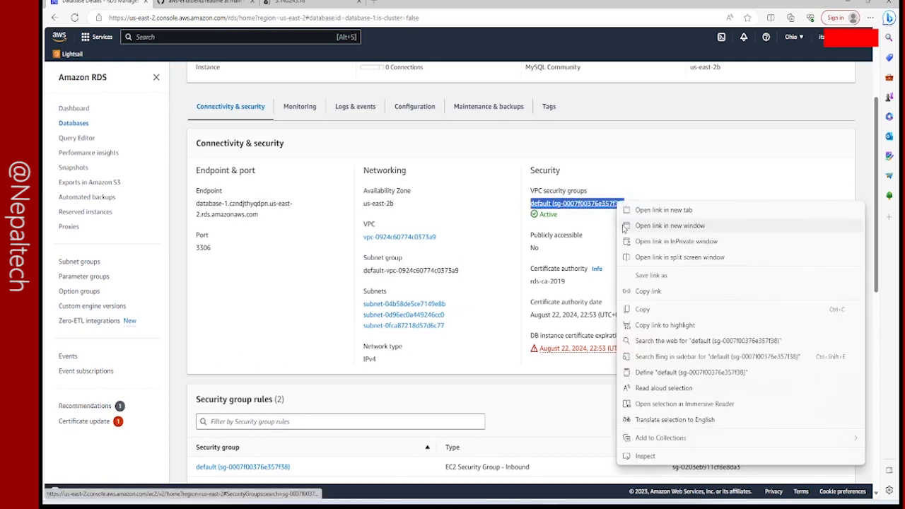
click(558, 205)
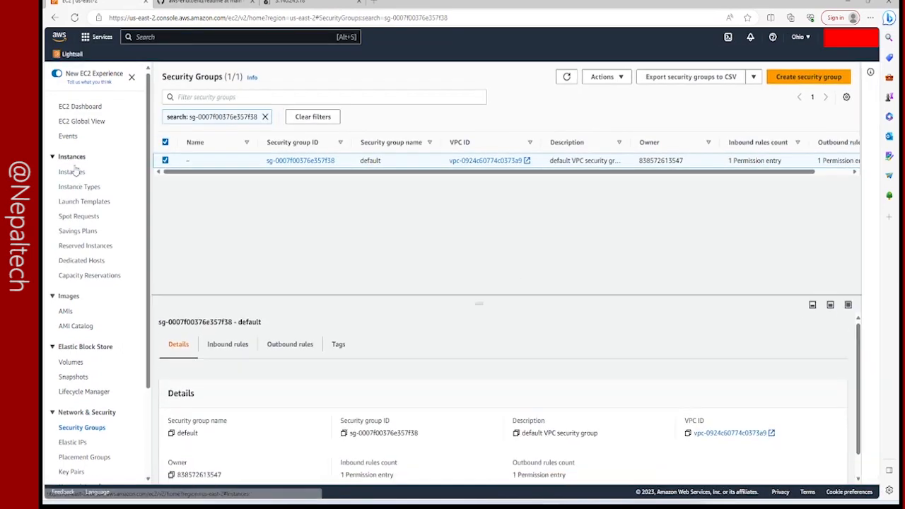
Open the EC2 instances list in a new tab and copy prod-server's security group, launch-wizard-6, from its security details.
click(75, 173)
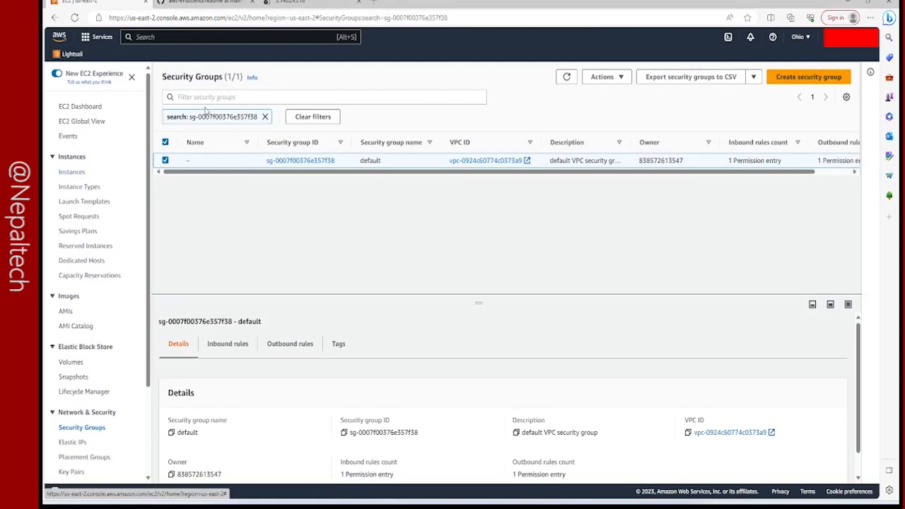
click(75, 174)
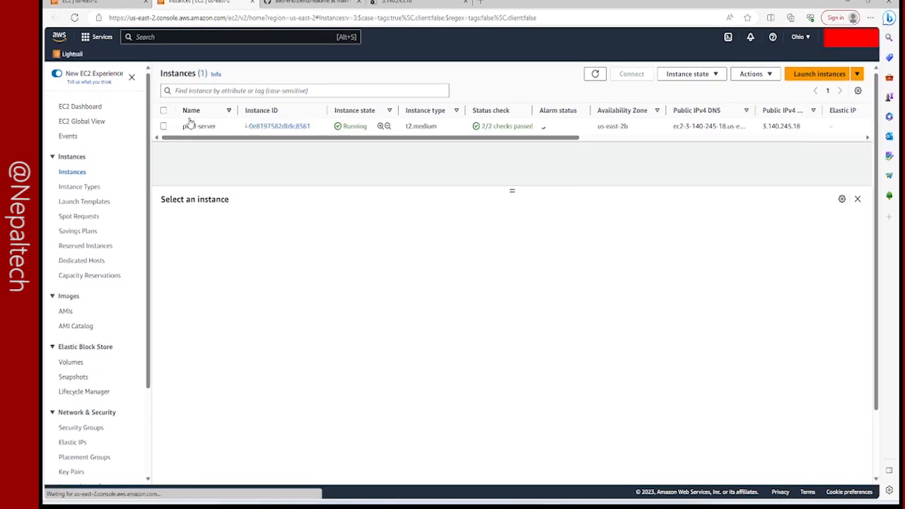
click(163, 127)
click(162, 126)
click(163, 127)
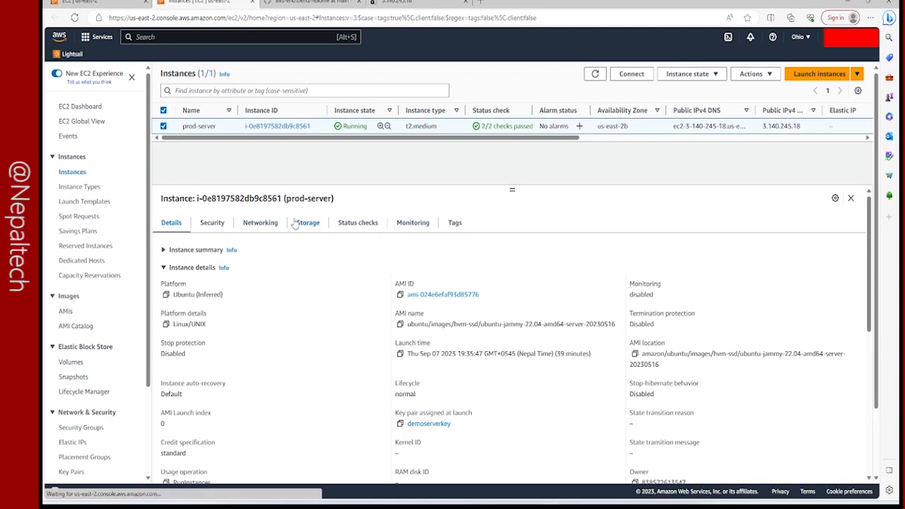
click(210, 225)
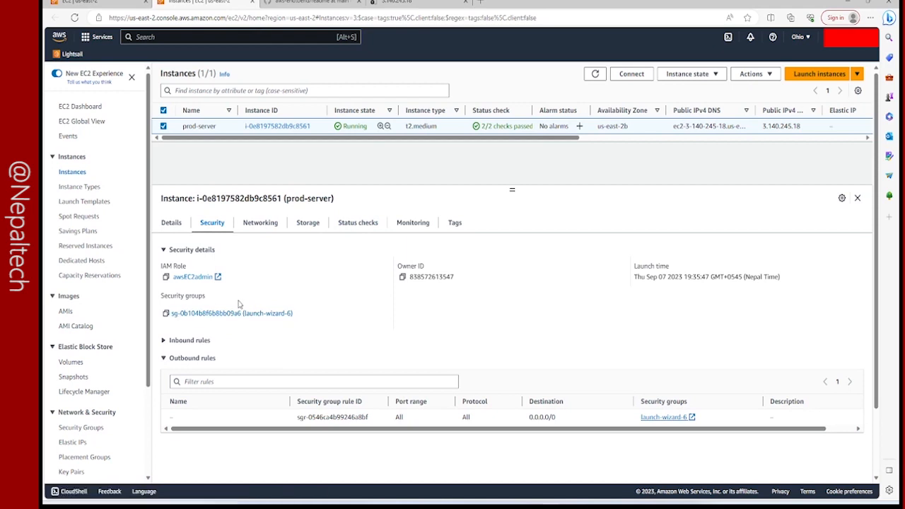
drag(302, 316, 177, 316)
click(234, 158)
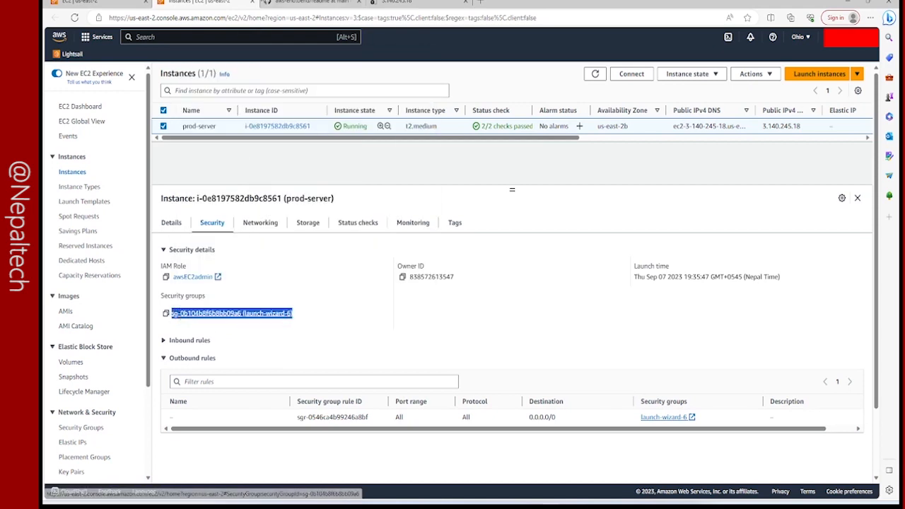
Edit the default security group's existing inbound rule, setting its type to Custom TCP and its port range to 3306.
click(117, 2)
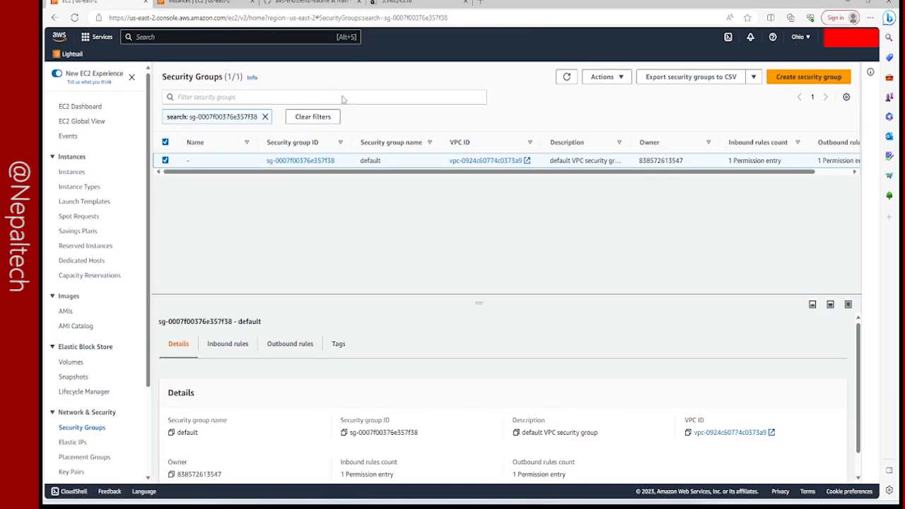
click(284, 163)
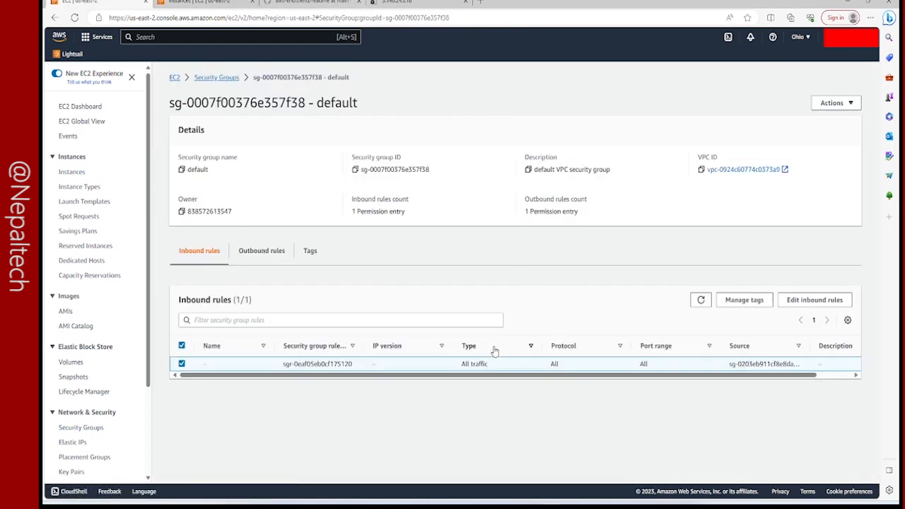
click(815, 300)
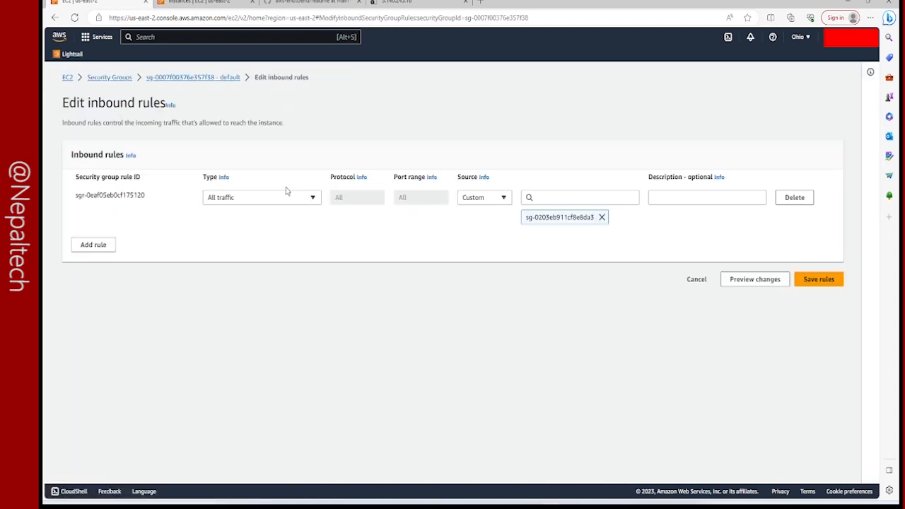
click(280, 199)
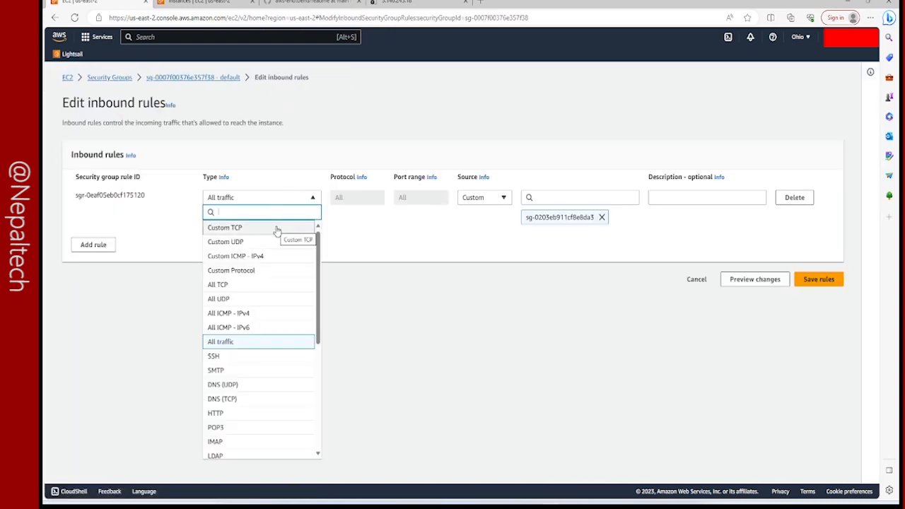
click(276, 229)
click(413, 197)
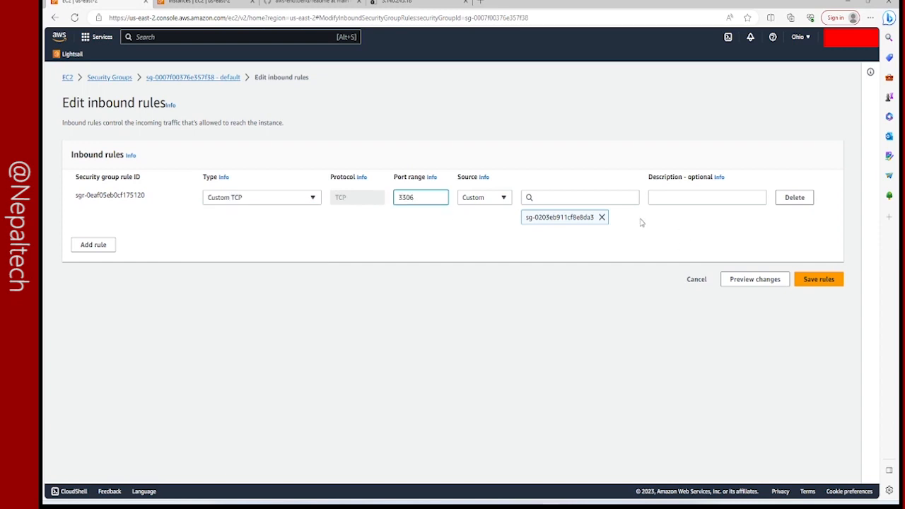
Set the inbound rule's source to prod-server's launch-wizard-6 security group, sg-0b104b8f6b8bb09a6, and save the rules.
click(587, 198)
scroll(579, 329, down, 2)
key(ctrl+v)
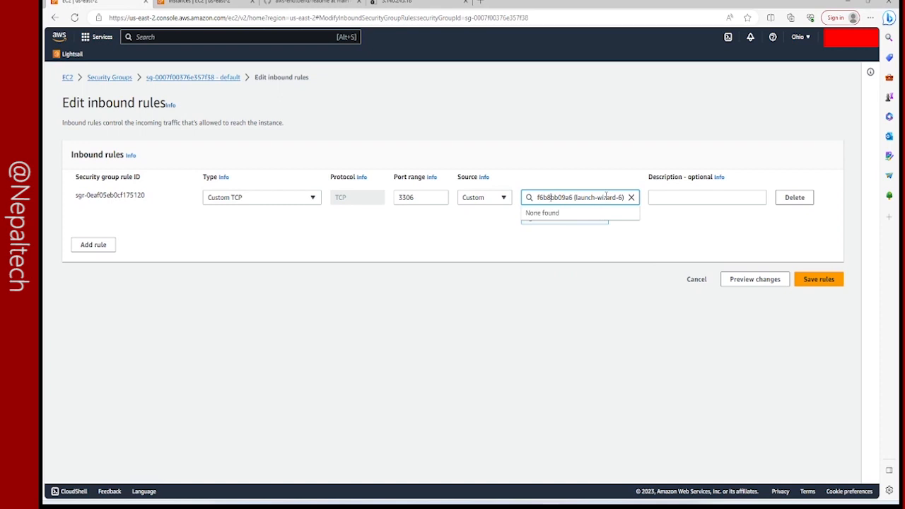
key(shift+Left)
key(shift+Left)
key(shift+Left)
key(shift+Left)
key(shift+Left)
key(shift+Left)
key(shift+Left)
key(shift+Left)
key(shift+Left)
key(shift+Left)
key(shift+Left)
key(shift+Left)
key(shift+Left)
key(shift+Left)
key(shift+Left)
key(shift+Left)
key(shift+Left)
key(shift+Left)
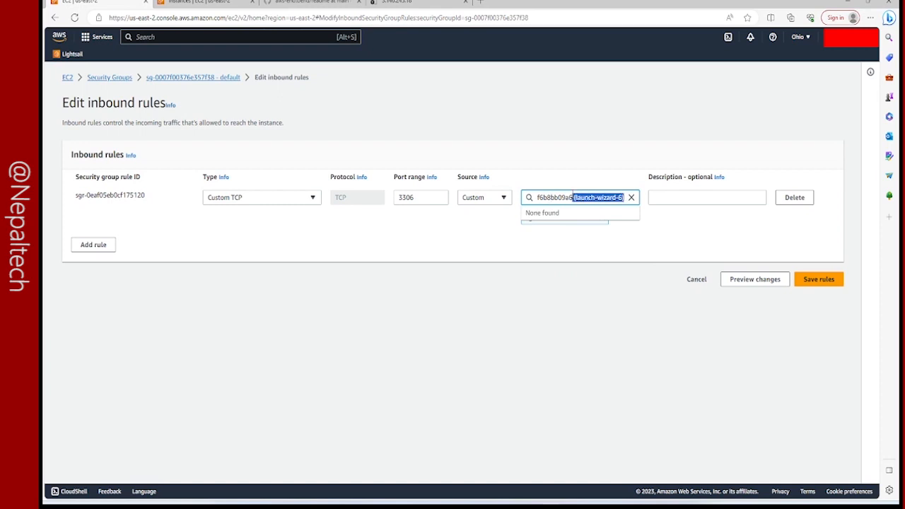
key(BackSpace)
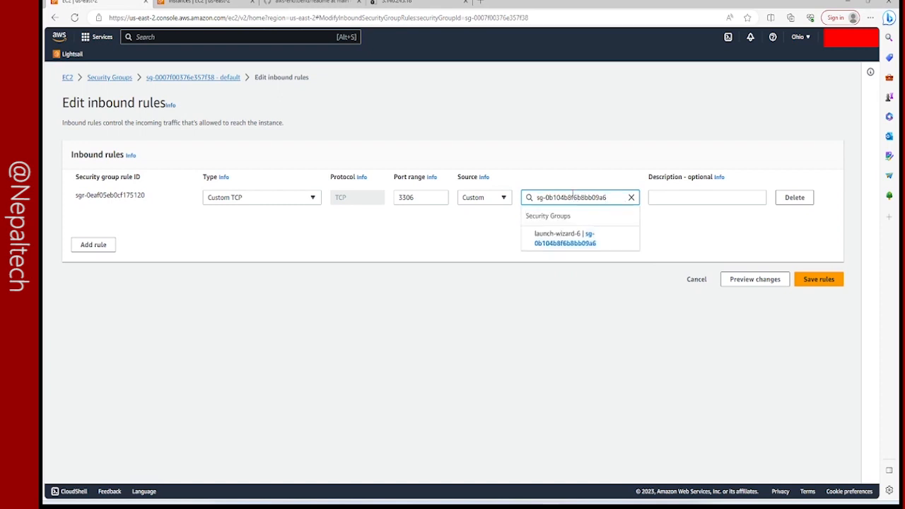
click(585, 244)
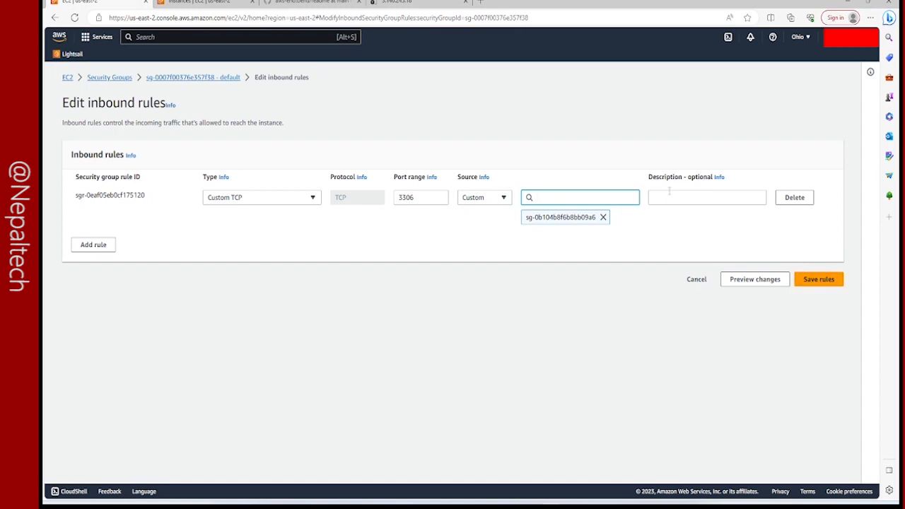
click(812, 282)
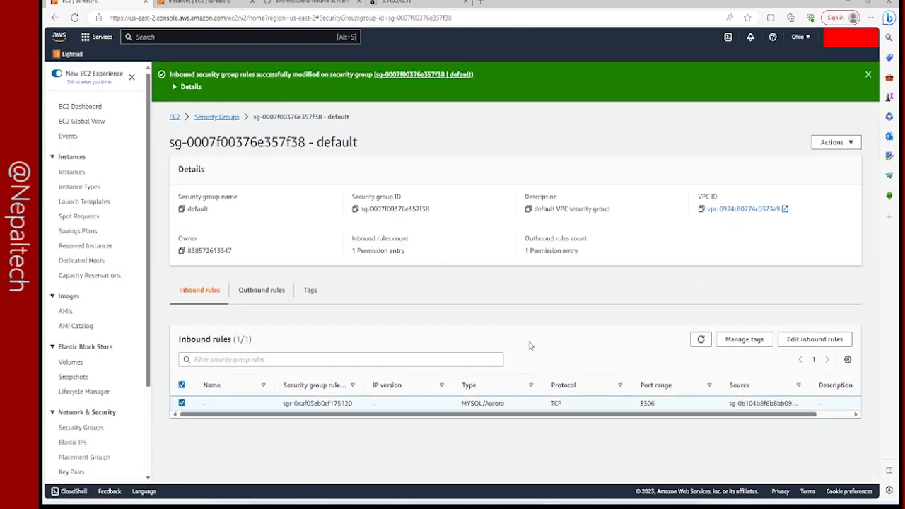
In the server terminal, suspend the stalled MySQL login and reconnect to database-1 as root on port 3306 with sudo, entering the database password.
mouse_move(569, 503)
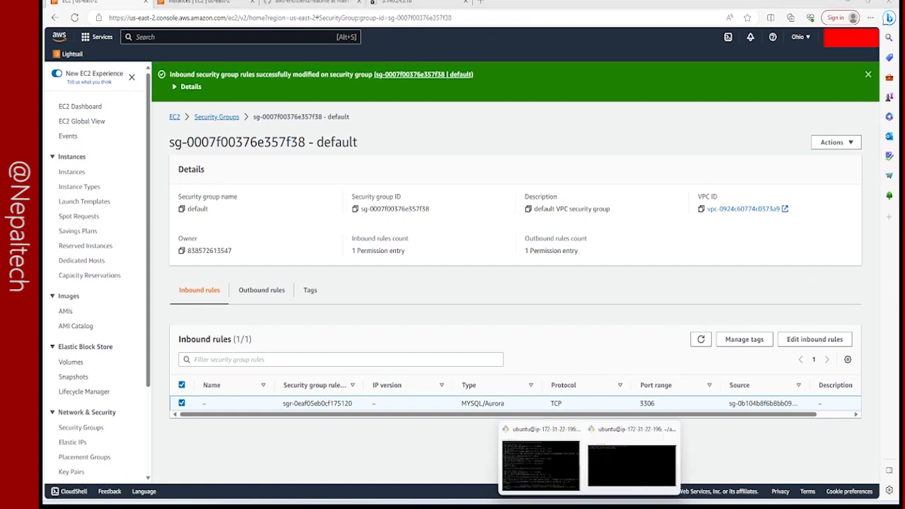
click(613, 466)
mouse_move(569, 502)
click(557, 422)
click(541, 459)
key(Return)
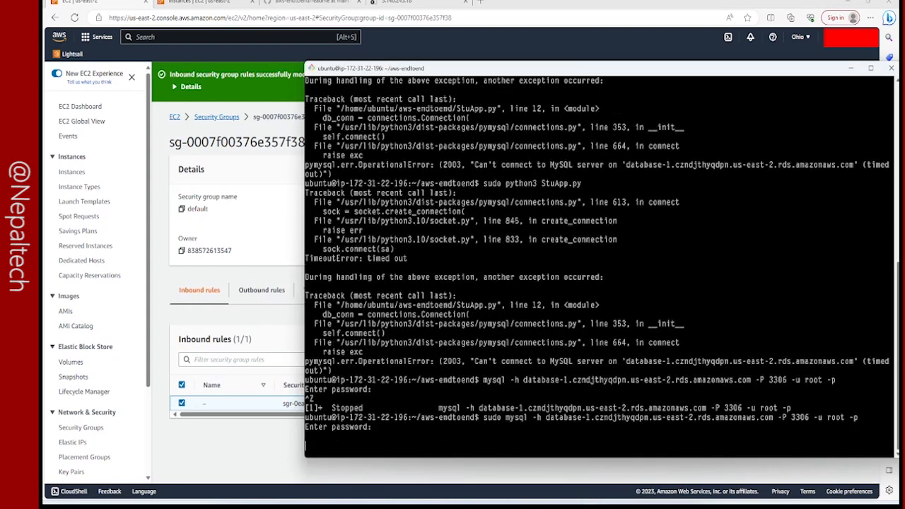
key(ctrl+z)
key(Up)
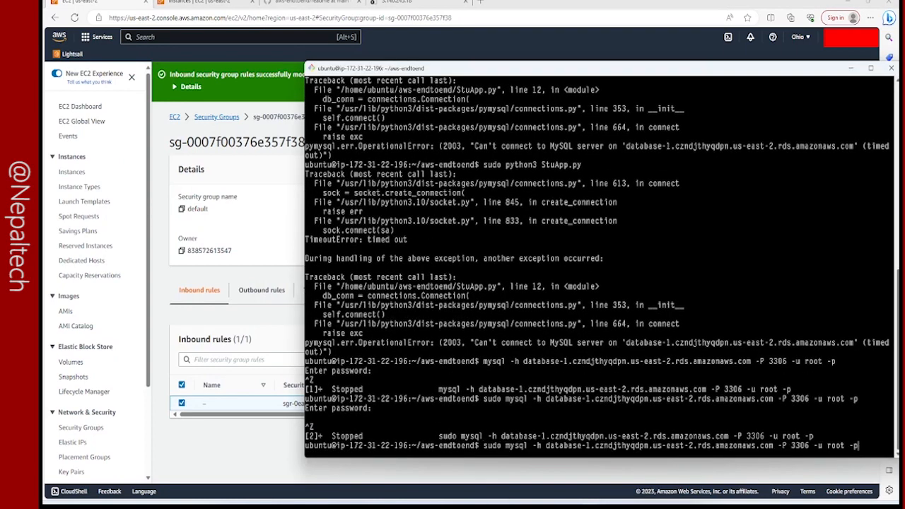
key(Return)
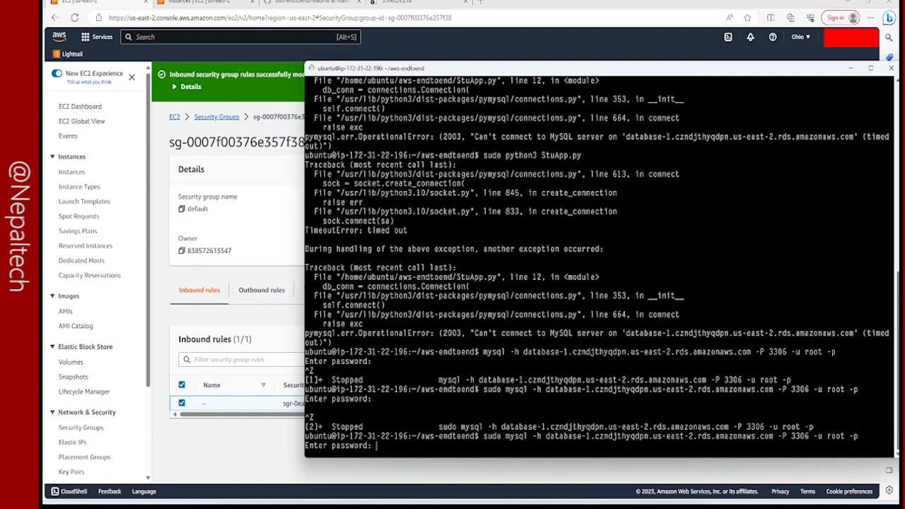
key(Return)
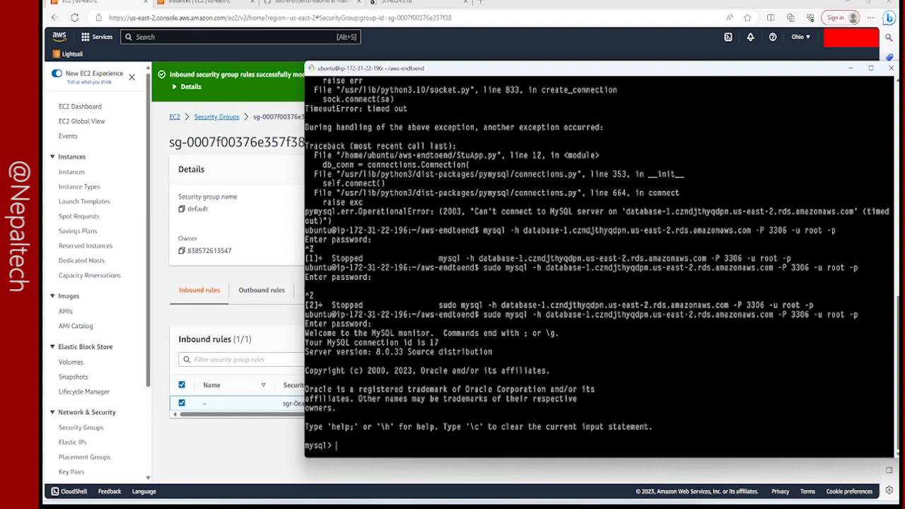
Begin a create database statement at the MySQL prompt, and display config.py in the second terminal to check the database name.
text(eate database)
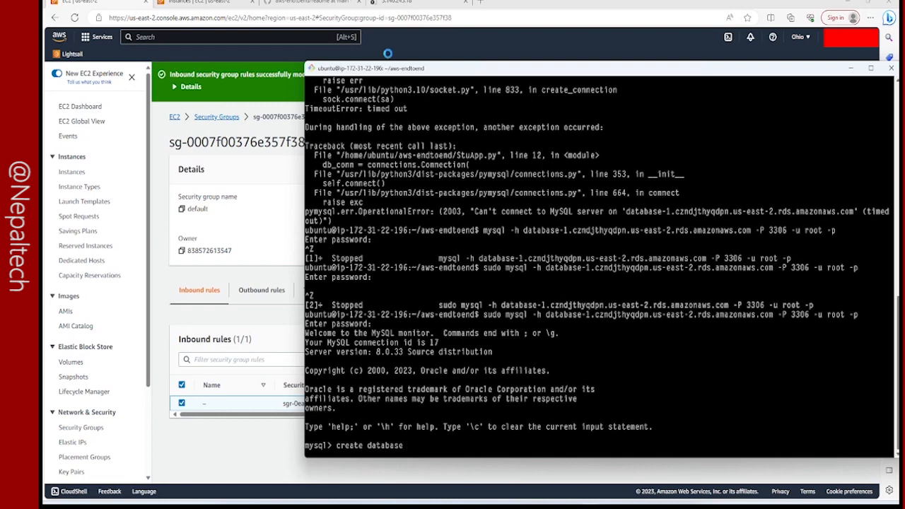
mouse_move(590, 507)
click(631, 463)
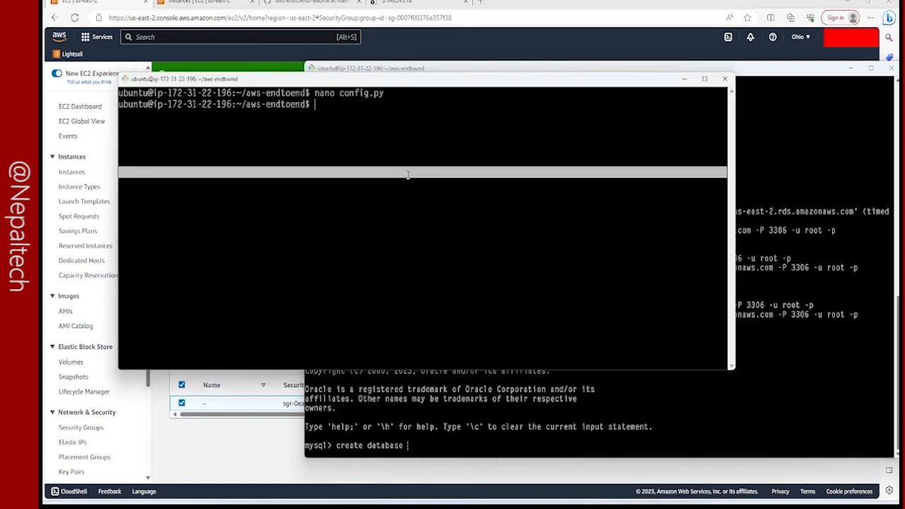
text(cat config.py)
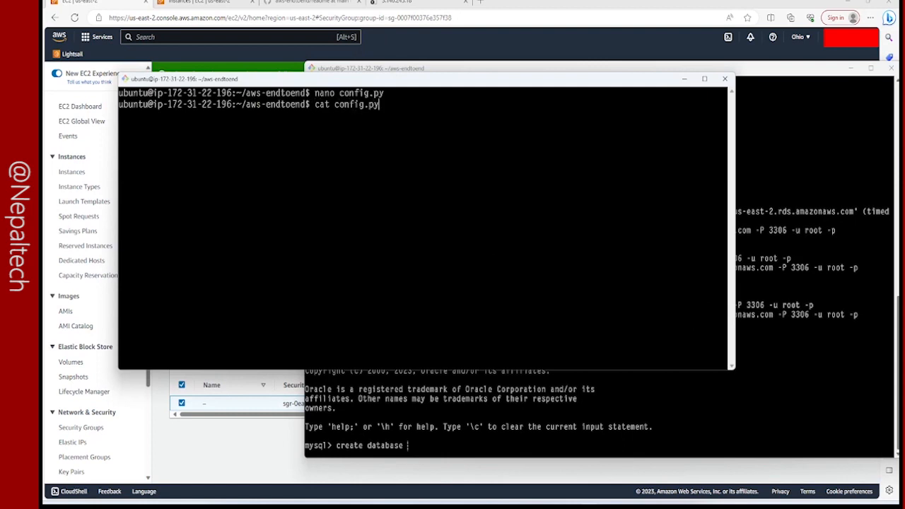
key(Return)
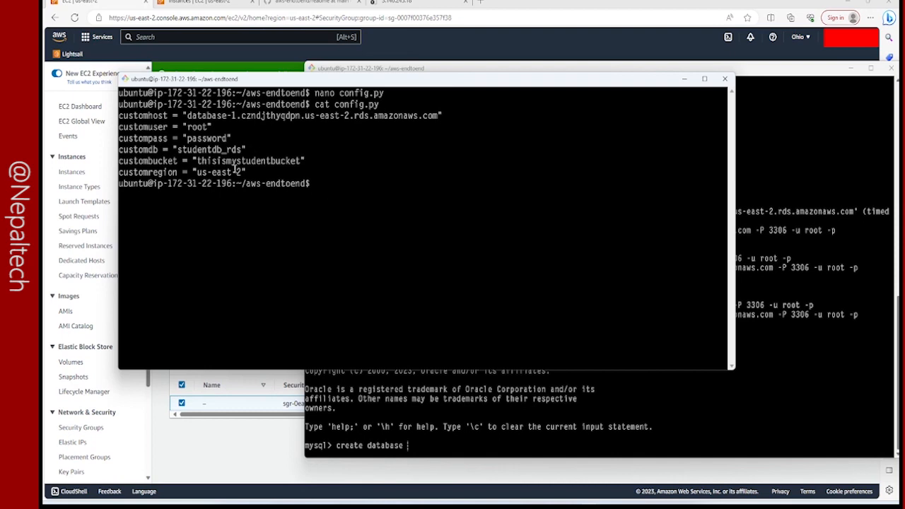
Bring the config.py output and the MySQL session into view together, and create the database studentdb_rds.
click(260, 416)
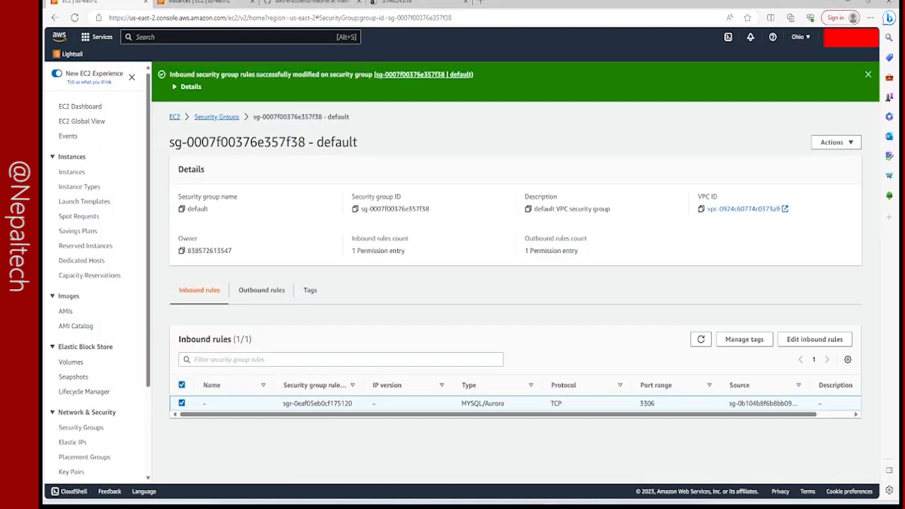
mouse_move(591, 503)
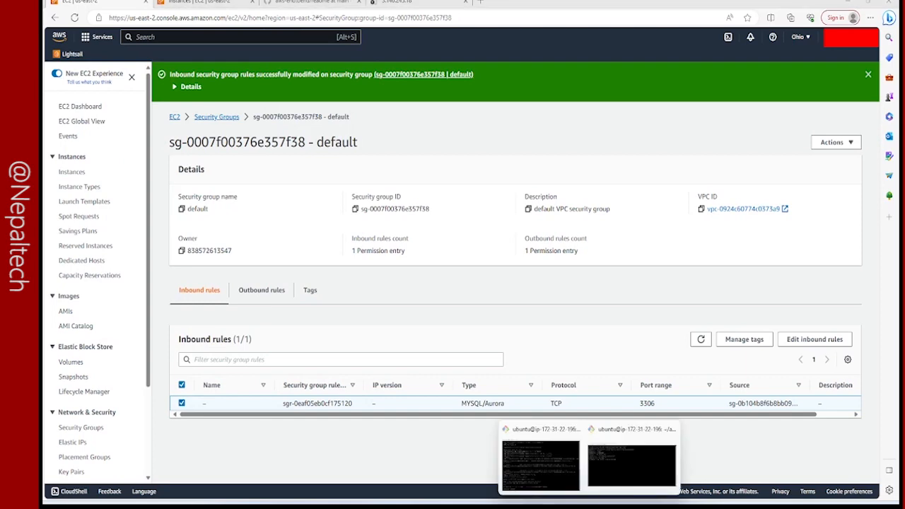
click(614, 469)
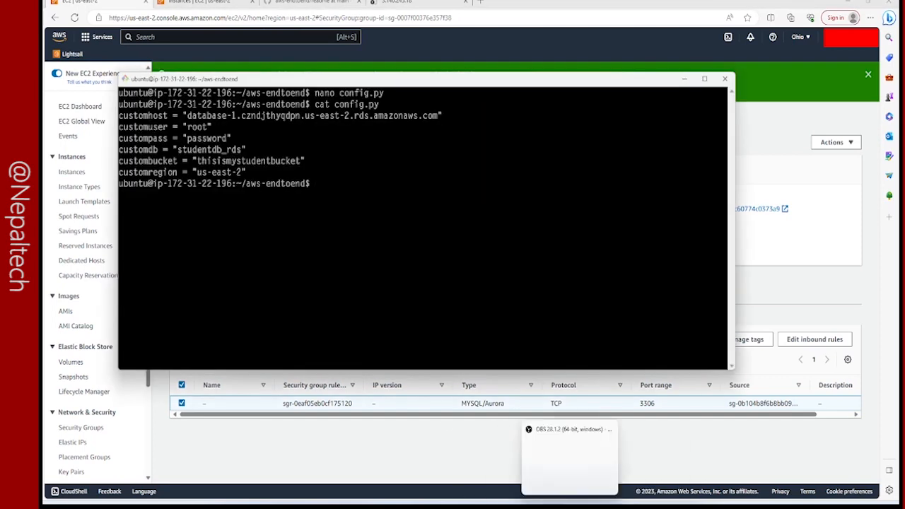
mouse_move(589, 506)
click(568, 471)
click(482, 321)
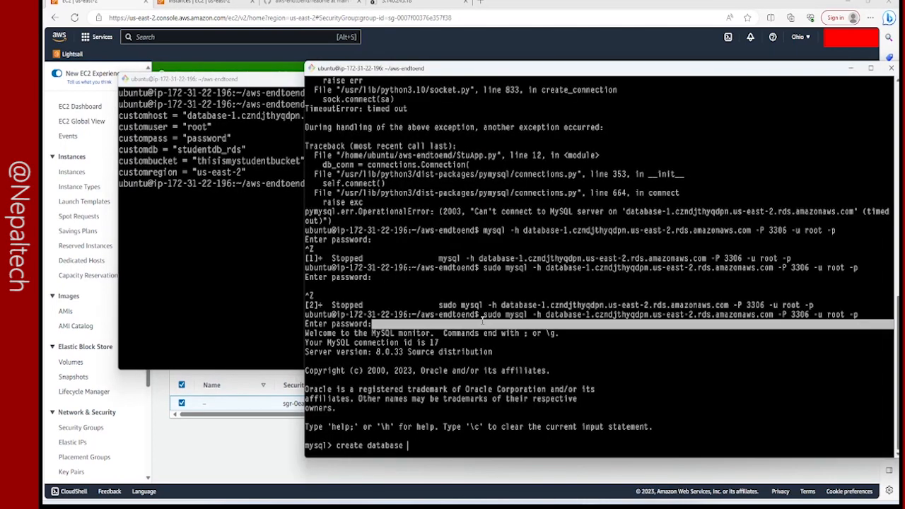
click(572, 425)
text(create database studentdb_rds)
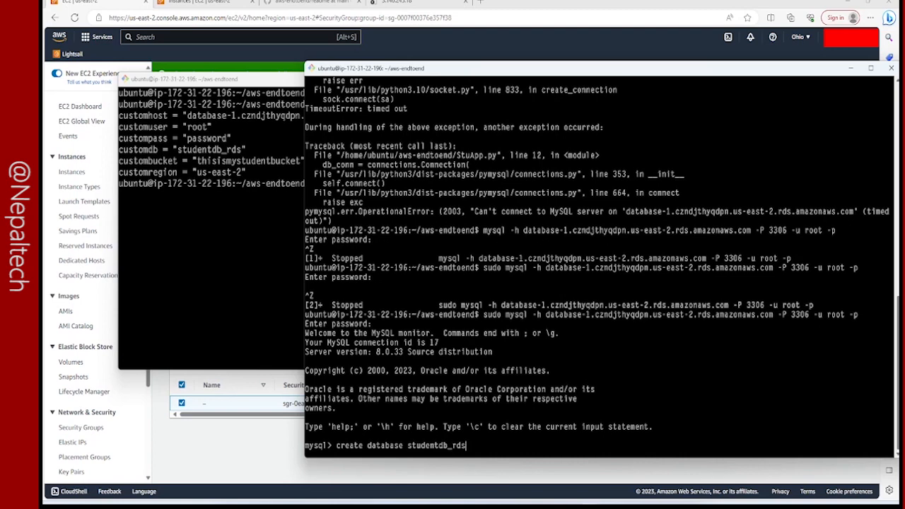
key(Return)
Make studentdb_rds the active database in the MySQL session.
text(cre)
key(BackSpace)
key(BackSpace)
text(use d)
key(BackSpace)
text(studentdb_rds;)
key(Return)
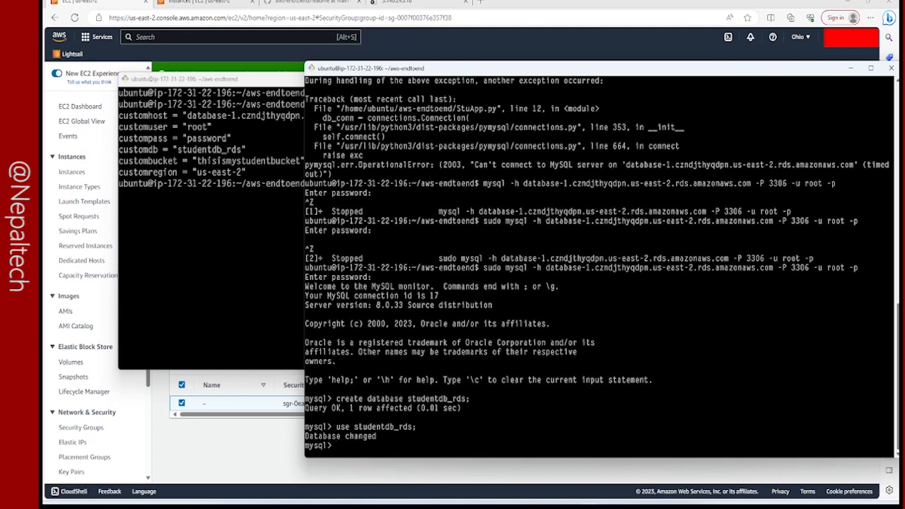
Begin a create table statement for a table named student, defining its first column as stuid varchar(20).
text(create table student)
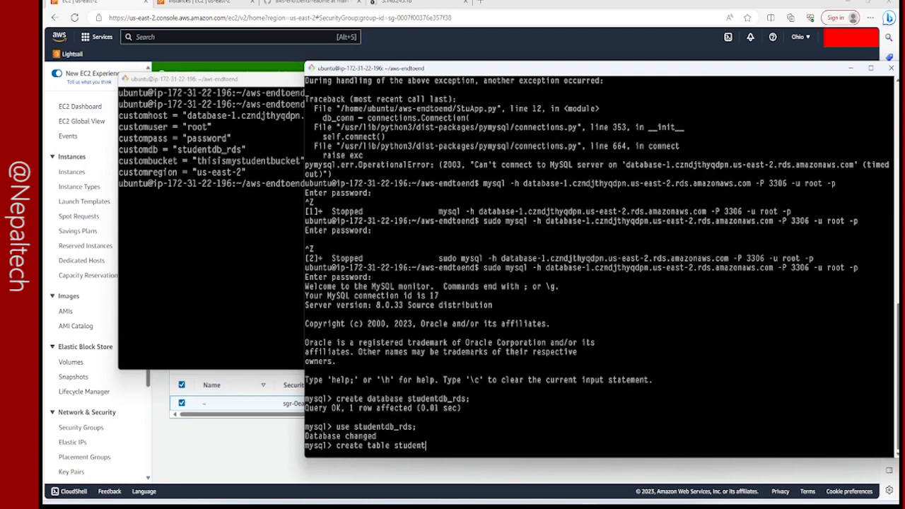
text(()
key(Return)
text(stud)
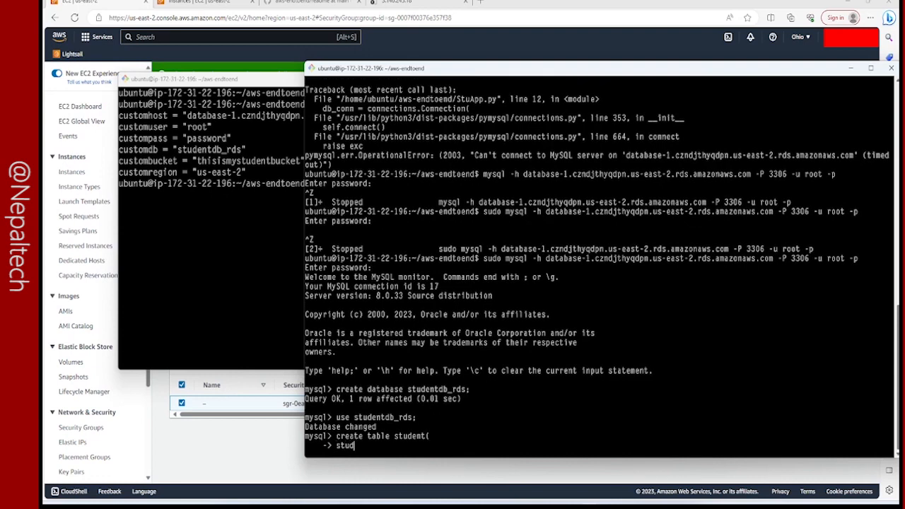
text(id)
key(BackSpace)
key(BackSpace)
text(id varchar(20),)
key(Return)
Add the columns fname varchar(20) and lname varchar(20) to the student table definition.
text(fname varcha)
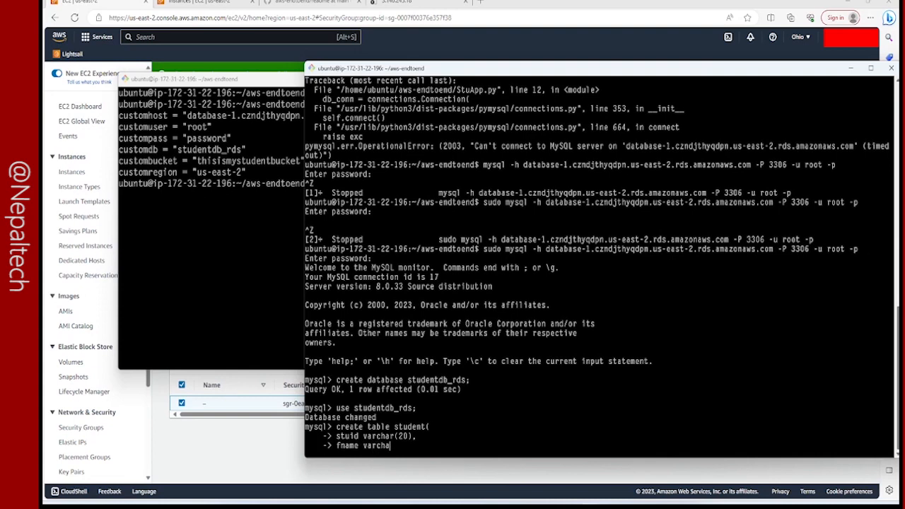
text(r(20),)
key(Return)
text(ln)
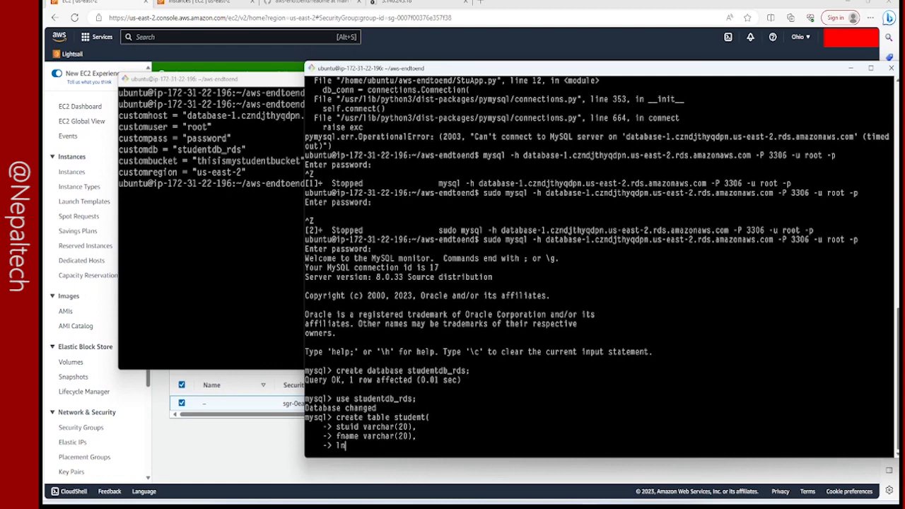
text(ame varchar(20),)
key(Return)
Add the columns pri_skill varchar(20) and location varchar(20), and run the statement to create the student table.
text(pri_skill varchar)
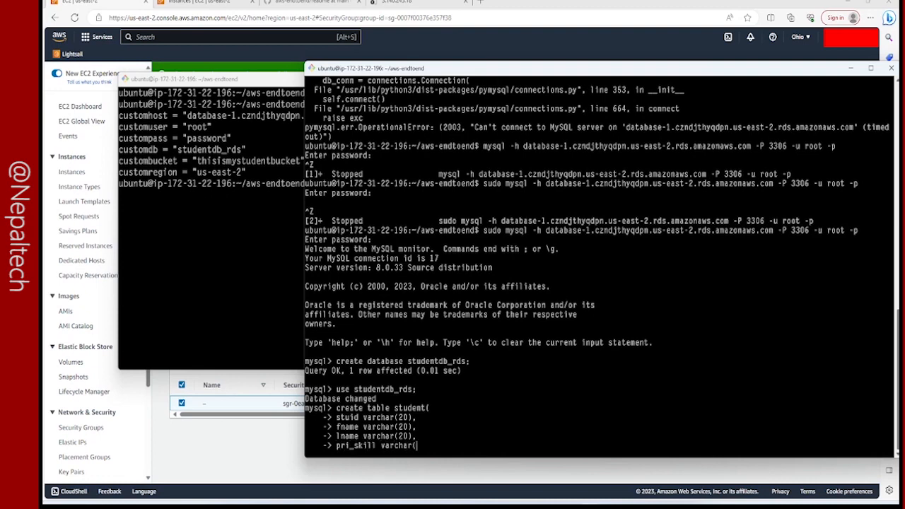
text((20),)
key(Return)
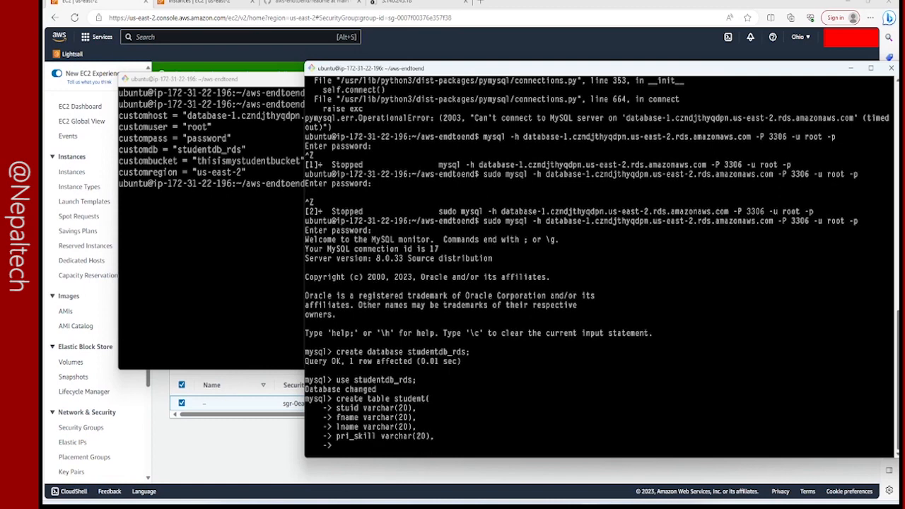
text(location varchar(20));)
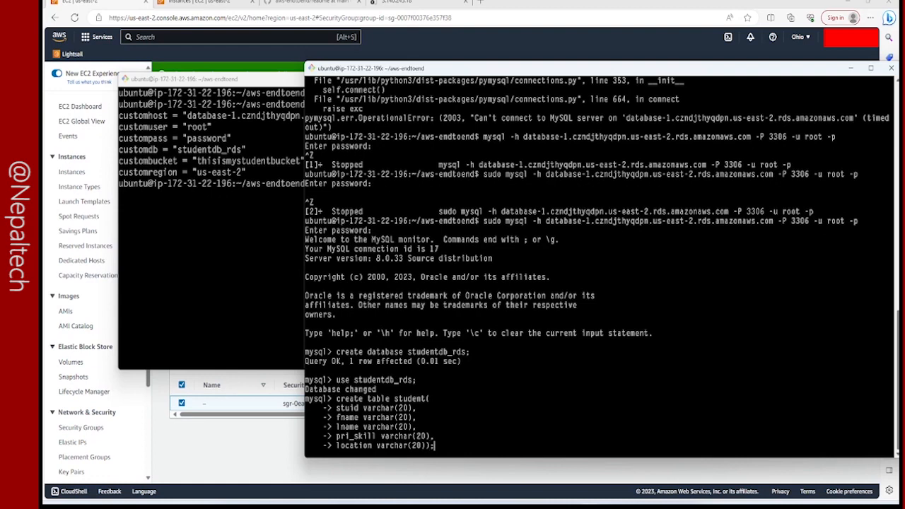
key(Return)
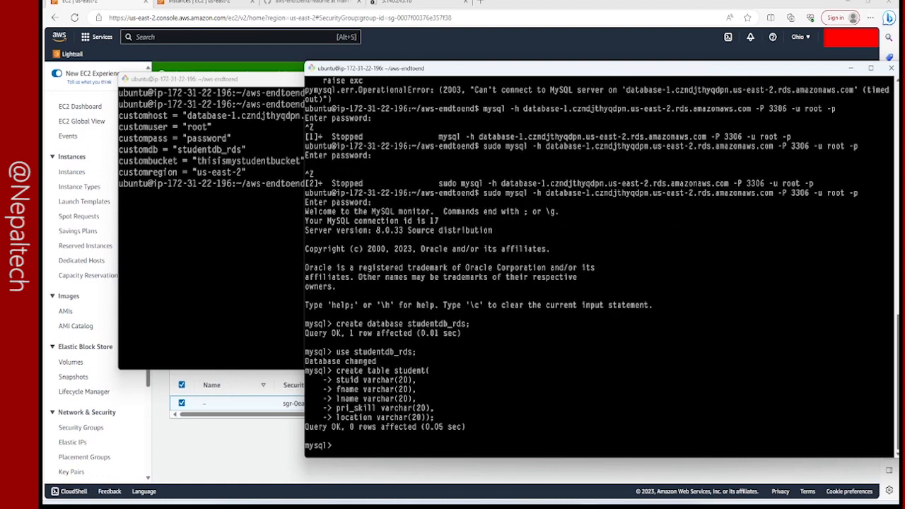
Try to select all rows from studentdb_rds.
text(select * from studentdb_rds;)
key(Return)
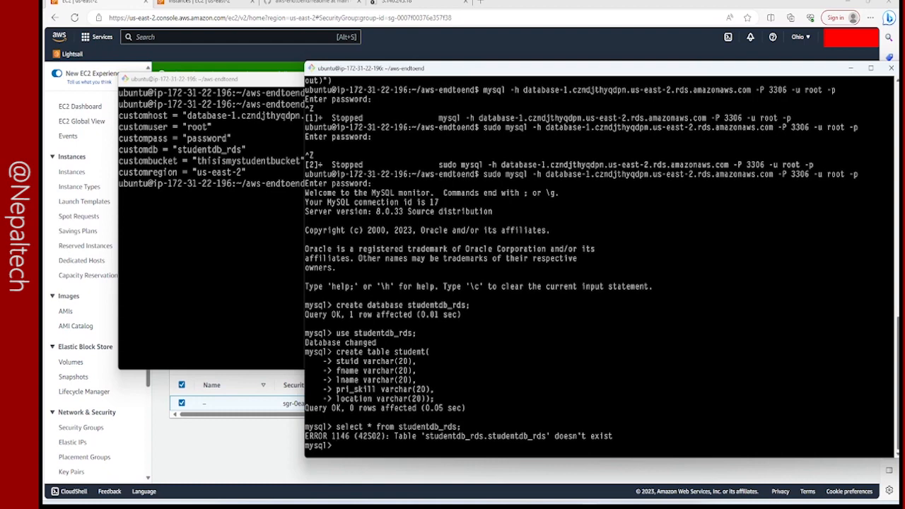
Correct the query's table name to student and select all its rows.
key(Up)
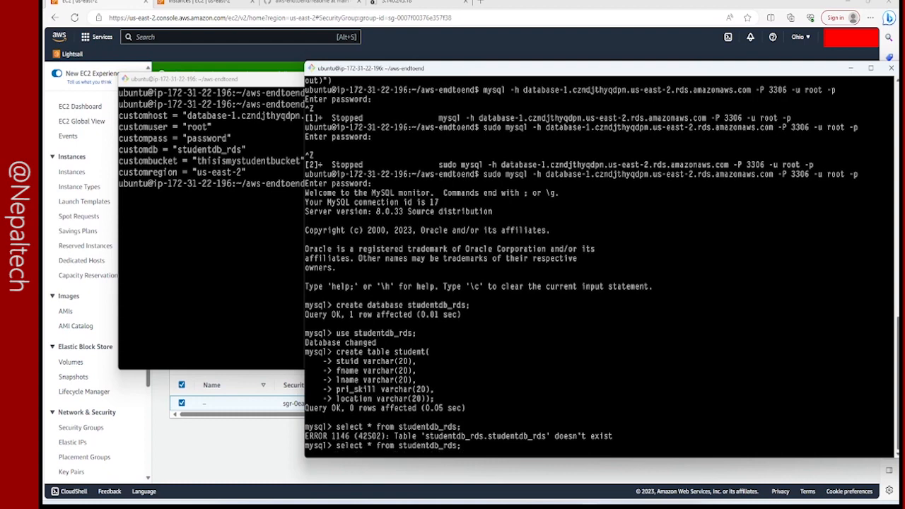
key(BackSpace)
key(BackSpace)
key(BackSpace)
key(BackSpace)
key(BackSpace)
key(Return)
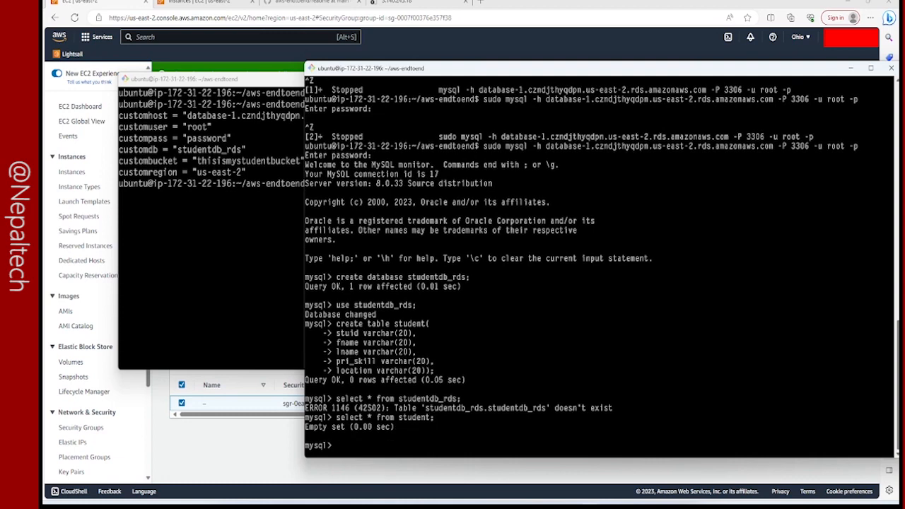
click(141, 249)
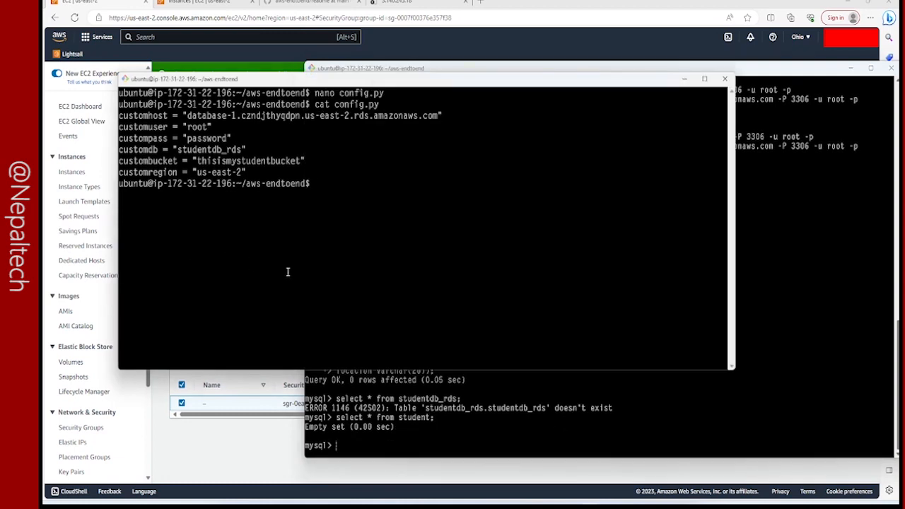
key(Up)
key(Up)
key(Up)
key(Up)
key(Up)
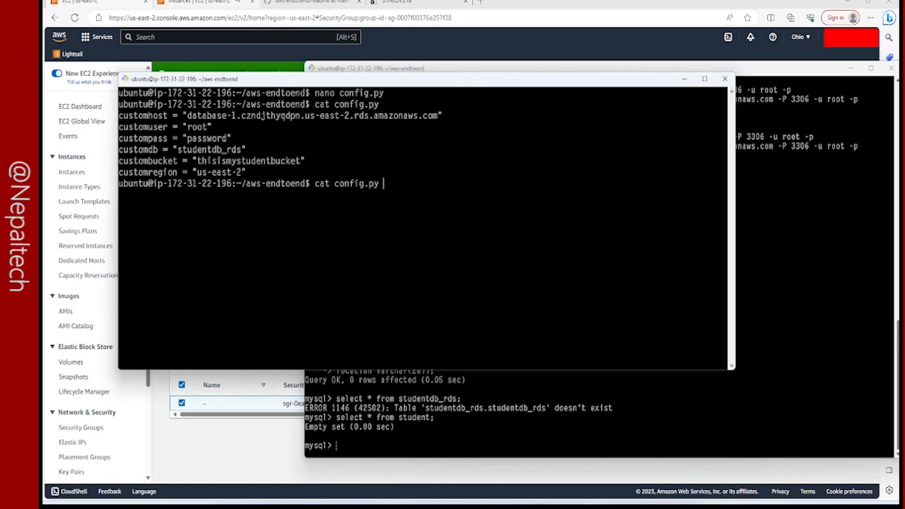
Find the S3 service in the AWS console and open the thisismystudentbucket bucket to view its objects.
click(202, 2)
click(152, 40)
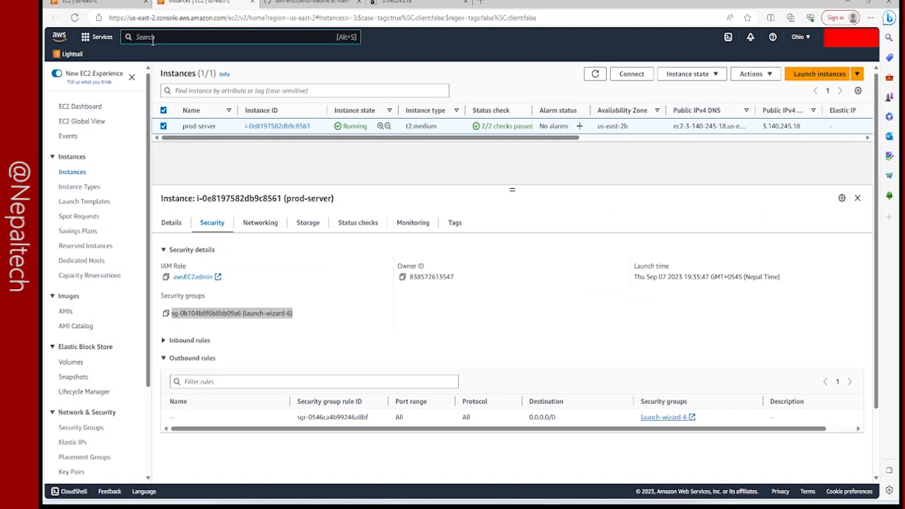
text(s3)
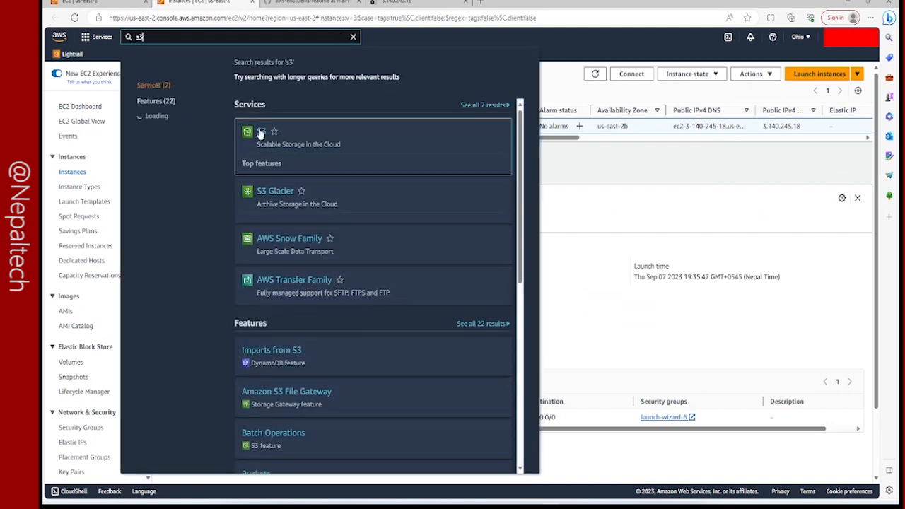
click(260, 133)
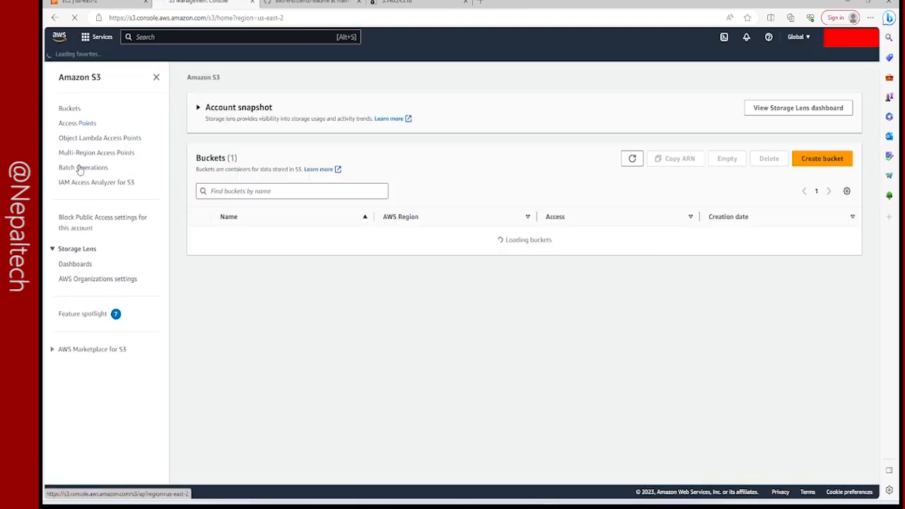
click(261, 236)
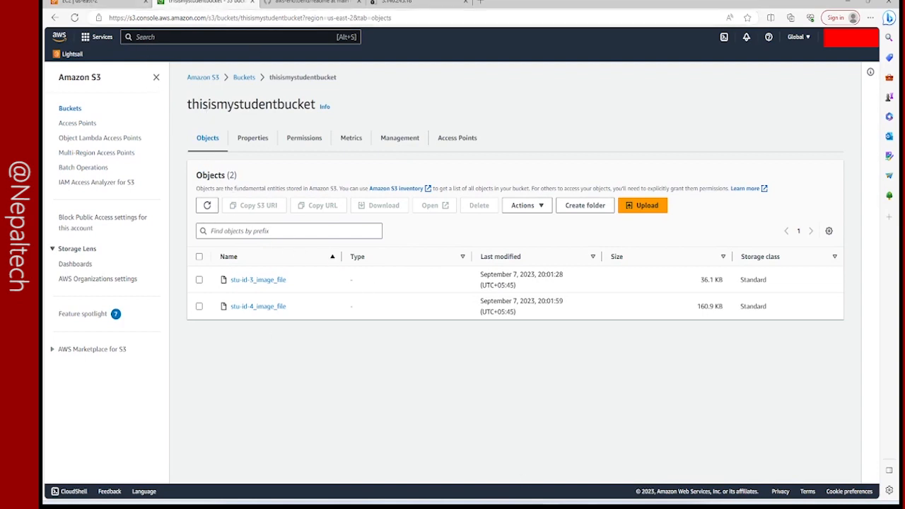
Switch to the terminal in the aws-endtoend folder and run StuApp.py with sudo python3.
click(550, 437)
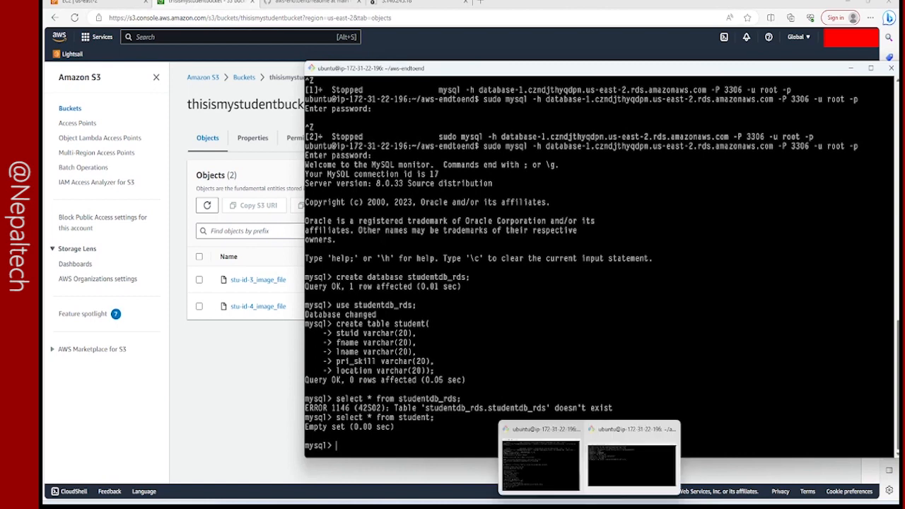
click(631, 463)
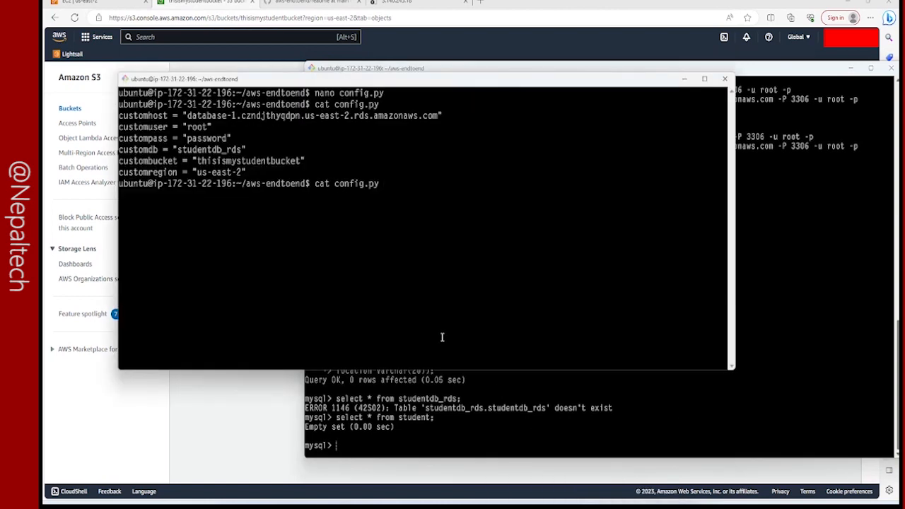
key(Up)
key(Up)
key(Up)
key(Up)
key(Up)
key(Up)
key(Down)
key(Down)
key(Down)
key(Down)
key(Down)
text(sudo python3 StuApp.py)
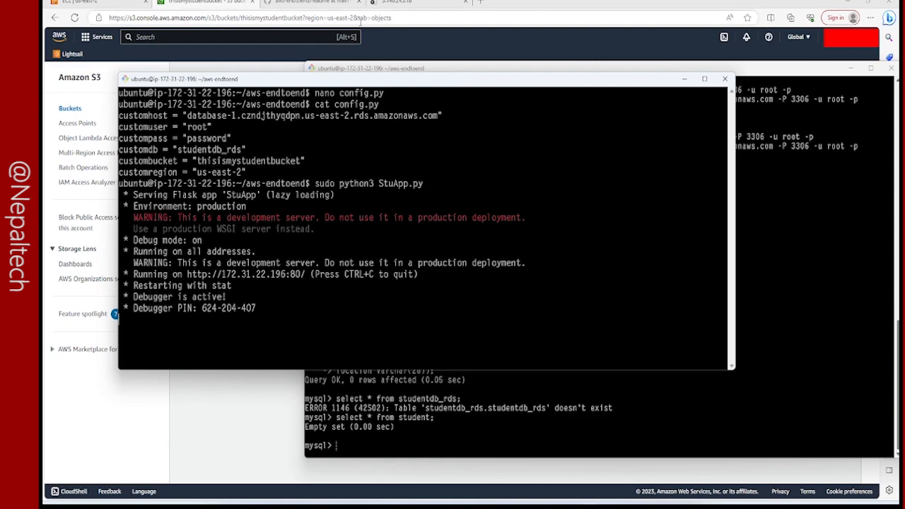
Reload the Flask application's page at 3.140.245.18 in the browser.
click(388, 3)
click(379, 18)
key(Return)
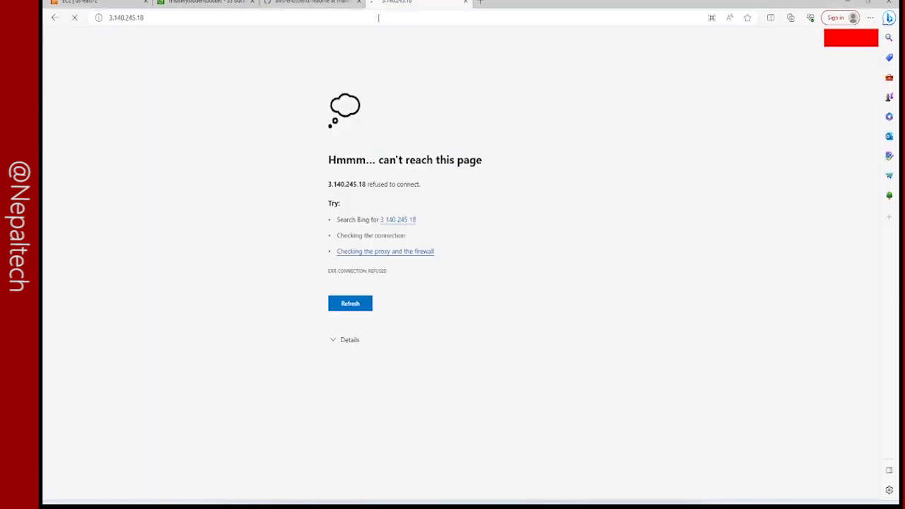
Fill in the student form with ID 5, the student's first and last name, primary skills sdkfn and location kdkm.
text(5)
click(405, 126)
text(ram)
click(398, 157)
text(ffdg)
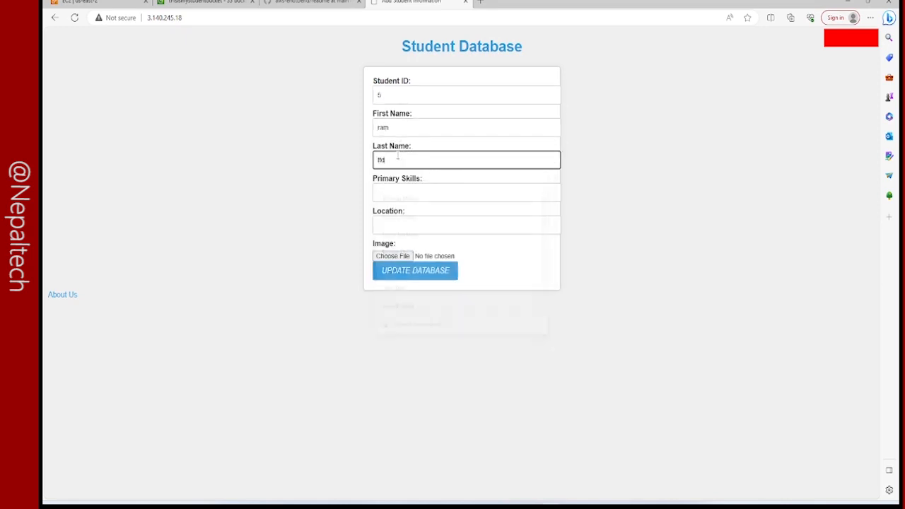
click(400, 193)
text(sdkfn)
key(Tab)
text(kdkm)
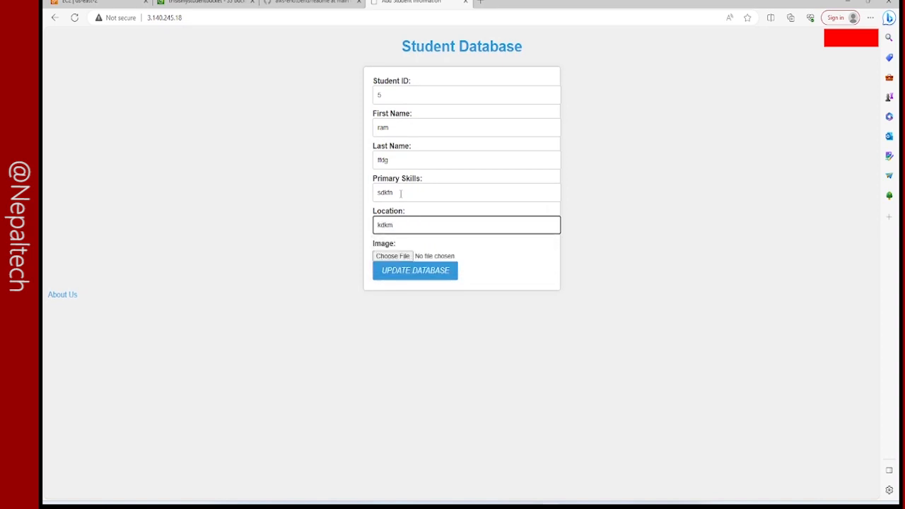
Attach image 9 from the gallery_img folder to student 5 and submit the record to the database.
click(403, 255)
click(286, 140)
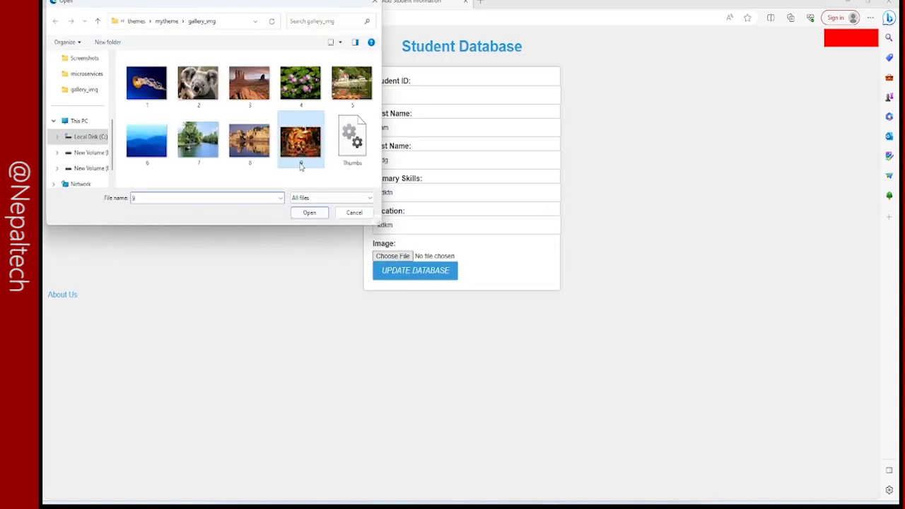
click(310, 213)
click(426, 280)
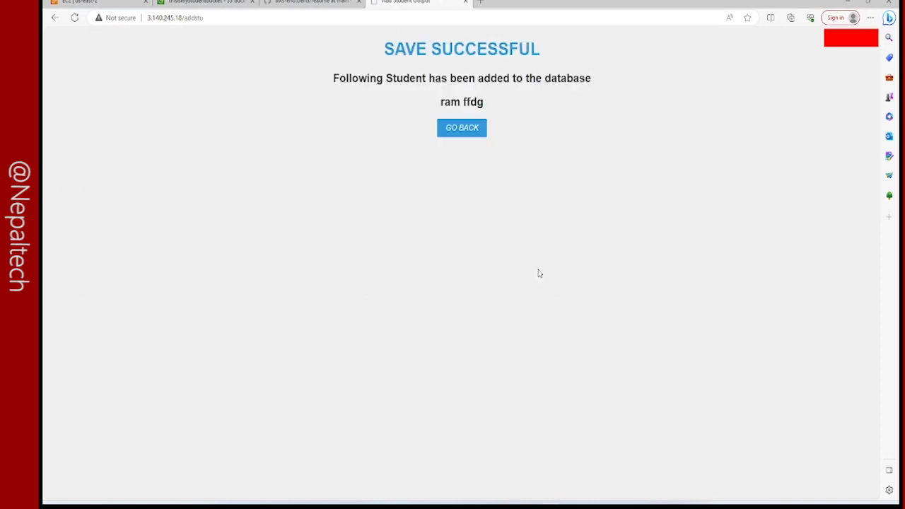
Return to the student form and enter ID 6, the student's first and last name, primary skills inins and location invinv.
click(449, 132)
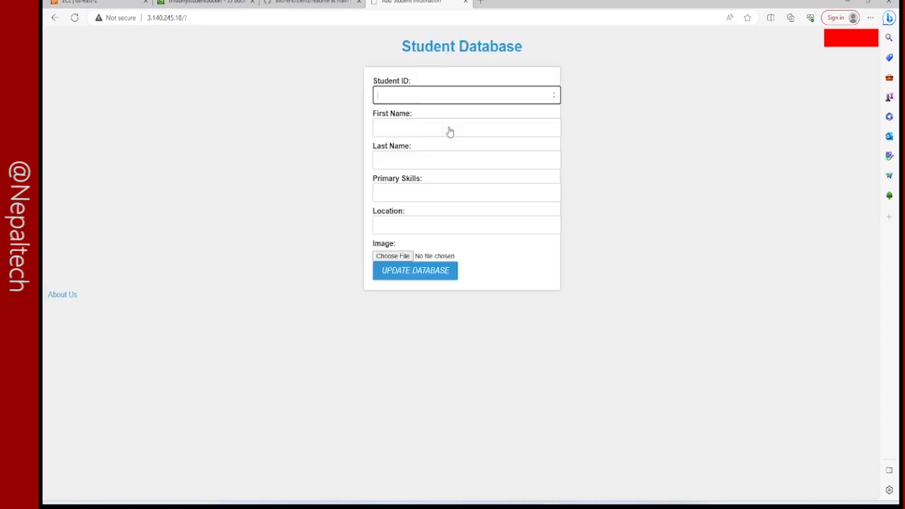
text(6)
click(453, 125)
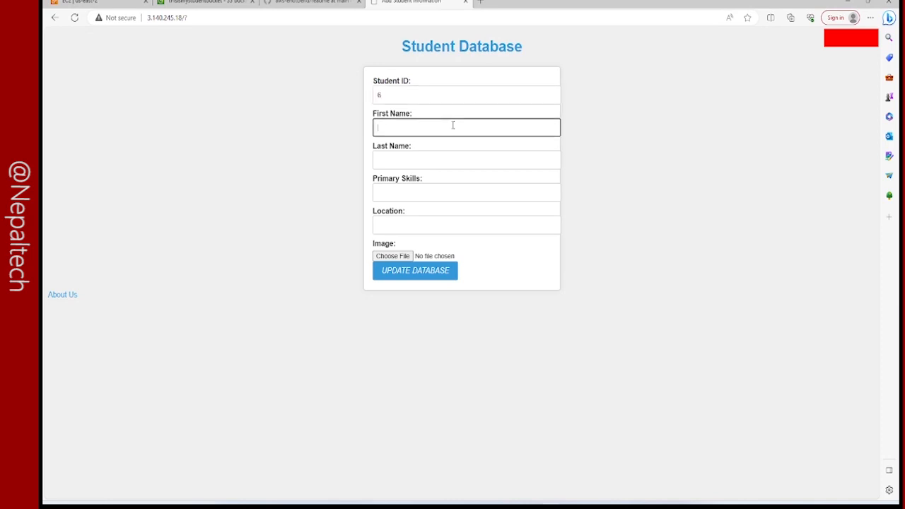
text(sifn)
key(Tab)
text(sdnfm)
key(Tab)
text(inins)
key(Tab)
text(invinv)
Attach image 2.jpg from the gallery_img folder to student 6 and submit the record to the database.
click(392, 256)
click(200, 112)
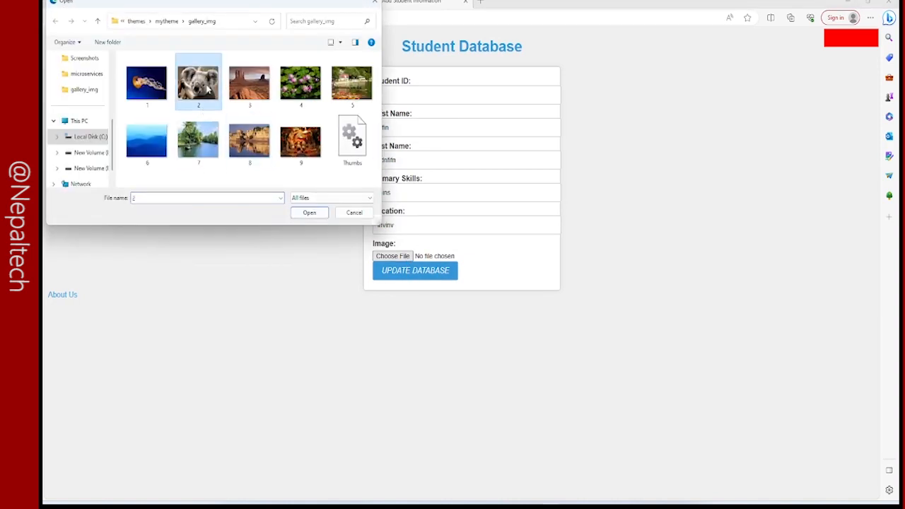
click(309, 212)
click(415, 272)
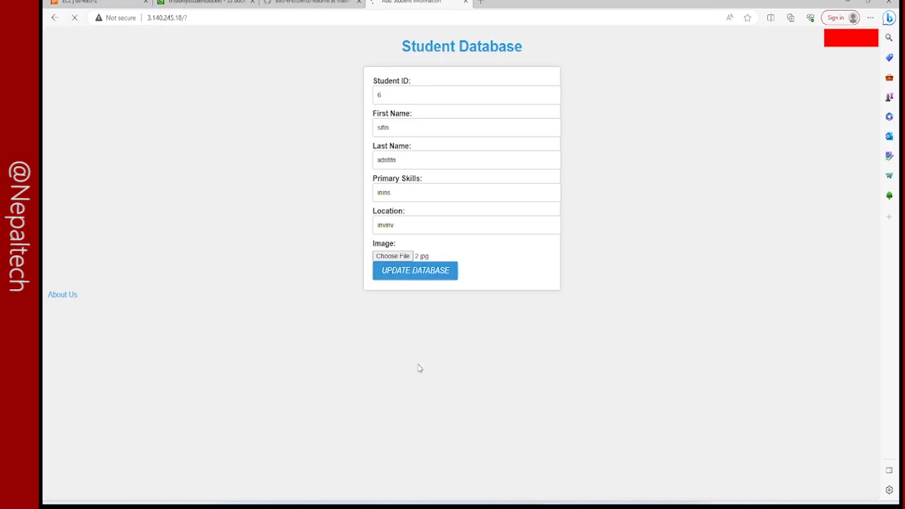
Return to the student form and enter ID 7, the student's first and last name, primary skills kmkn and location kdkn.
click(444, 133)
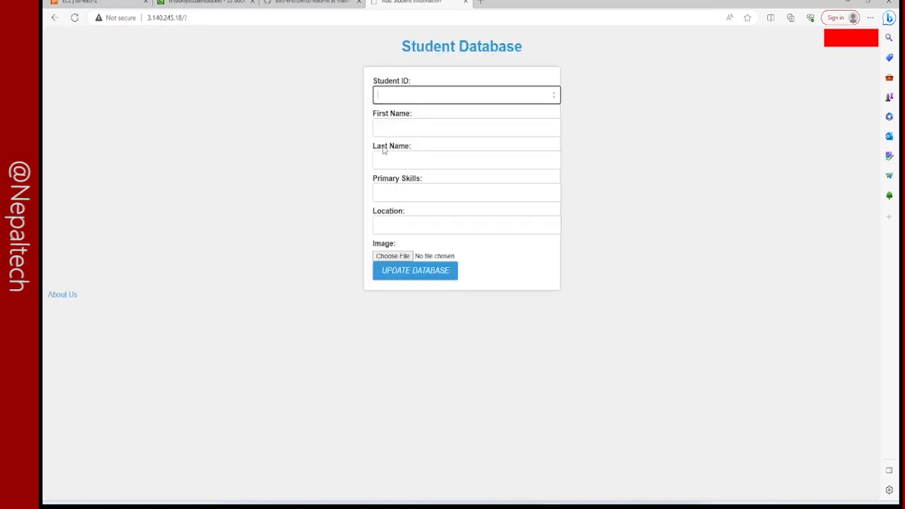
text(7)
key(Tab)
text(ksmkf)
key(Tab)
text(kdmknd)
key(Tab)
text(kmkn)
key(Tab)
text(kdkn)
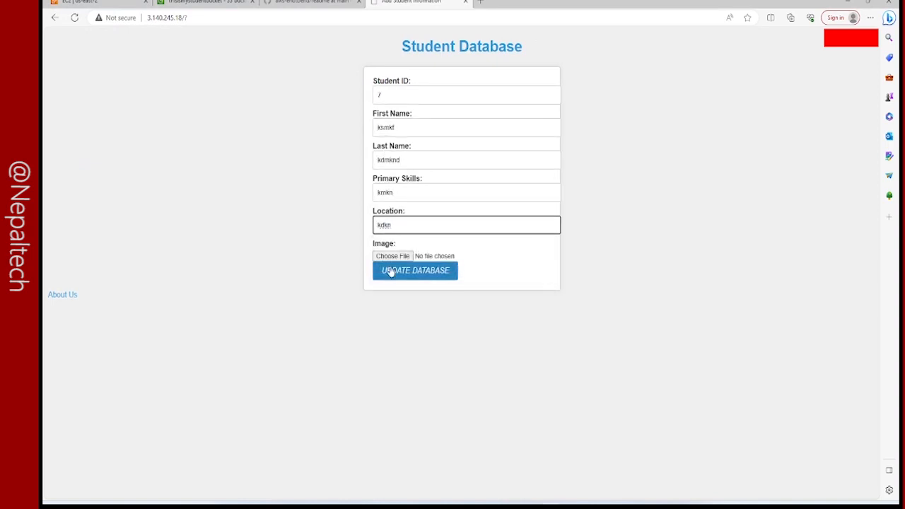
Attach image 8.jpg from the gallery_img folder to student 7 and submit the record to the database.
click(392, 256)
click(256, 139)
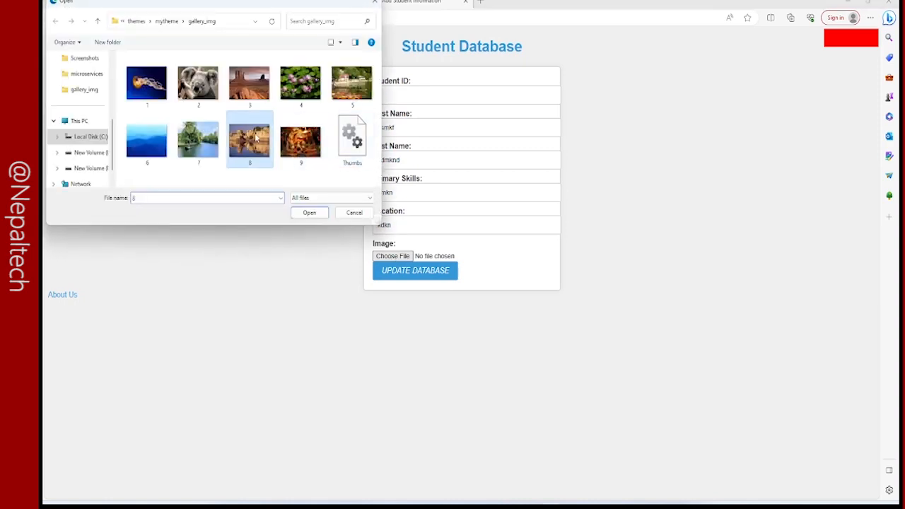
click(315, 213)
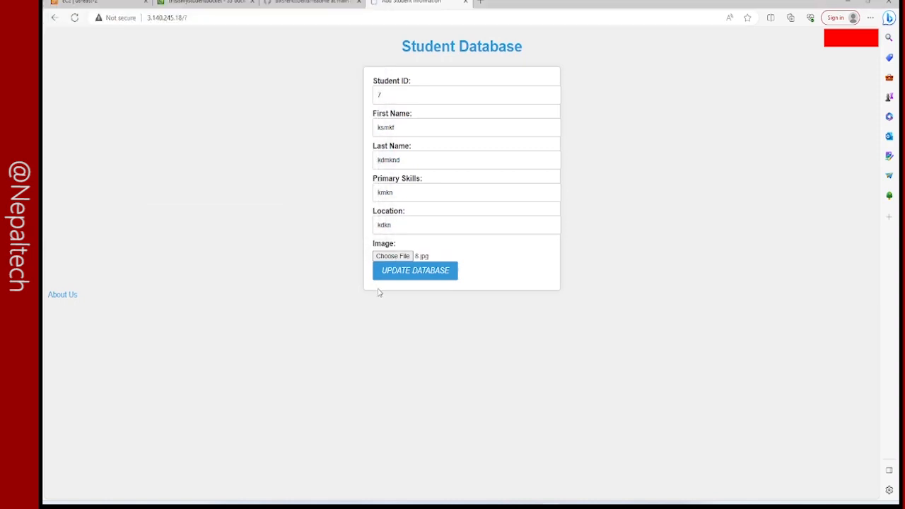
click(388, 272)
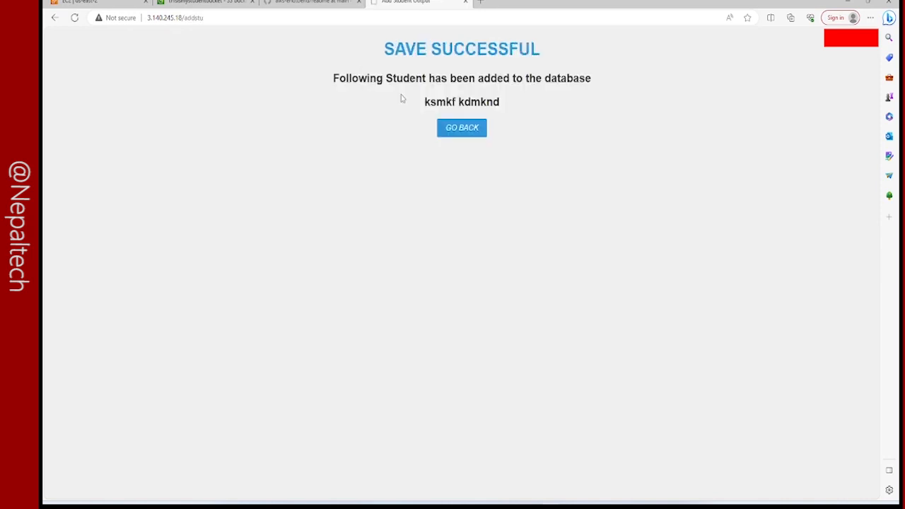
Return to the student form and enter ID 8, the student's first and last name, primary skills kdkn and location kndkn.
click(447, 125)
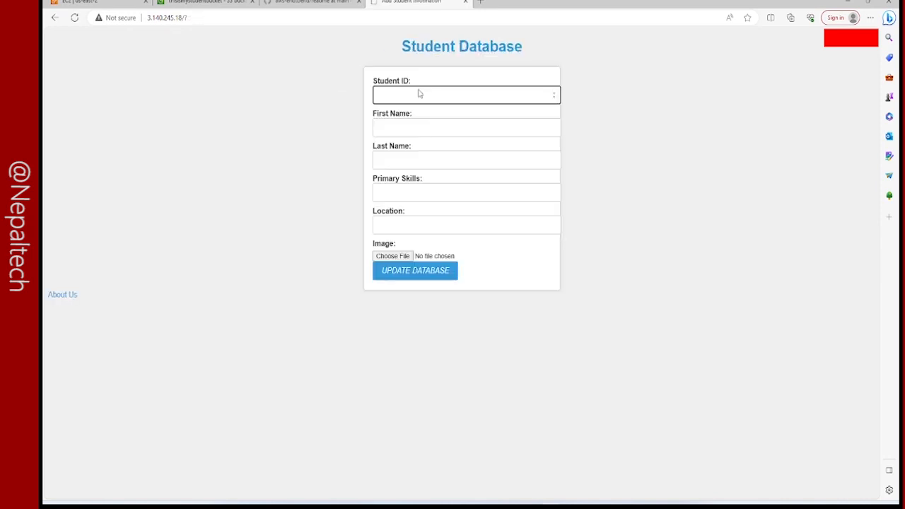
key(Tab)
text(ds)
key(Tab)
text(kdnkn)
key(Tab)
text(kdkn)
key(Tab)
text(kndkn)
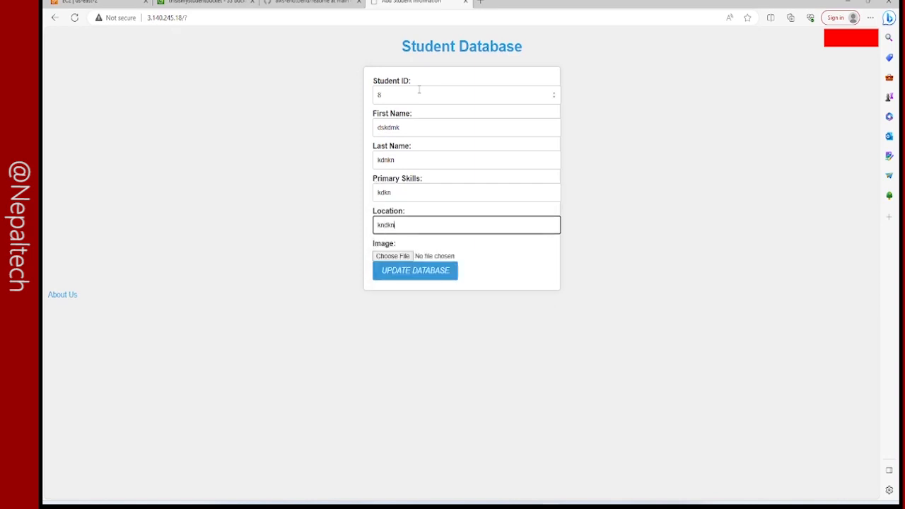
Attach image 6.jpg from the gallery_img folder to student 8 and submit the record to the database.
click(382, 256)
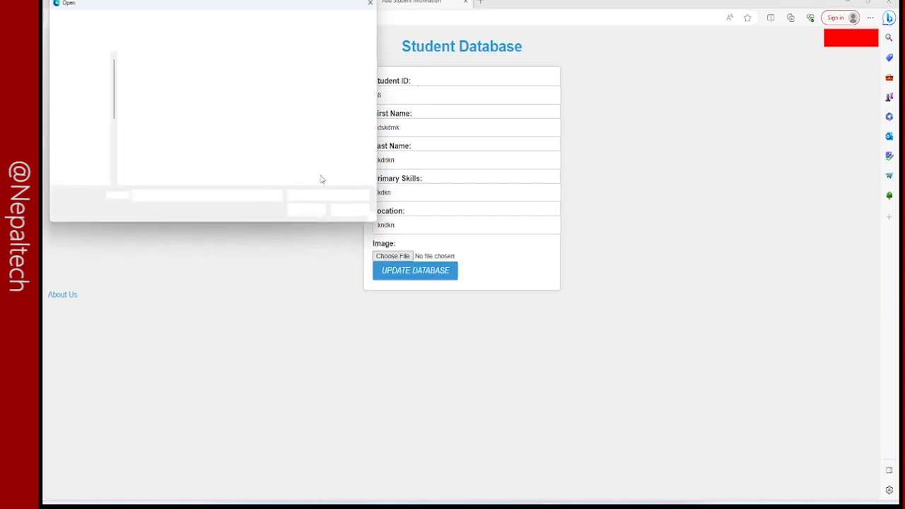
click(143, 133)
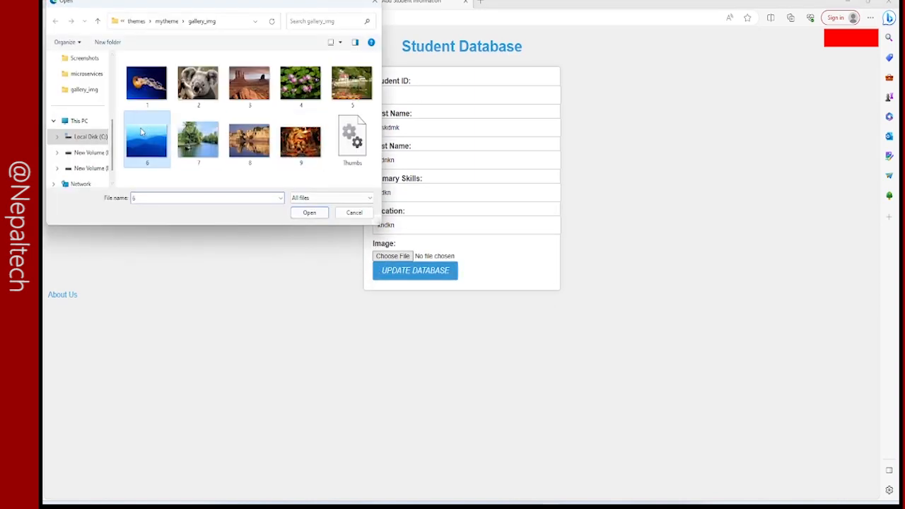
click(319, 214)
click(402, 281)
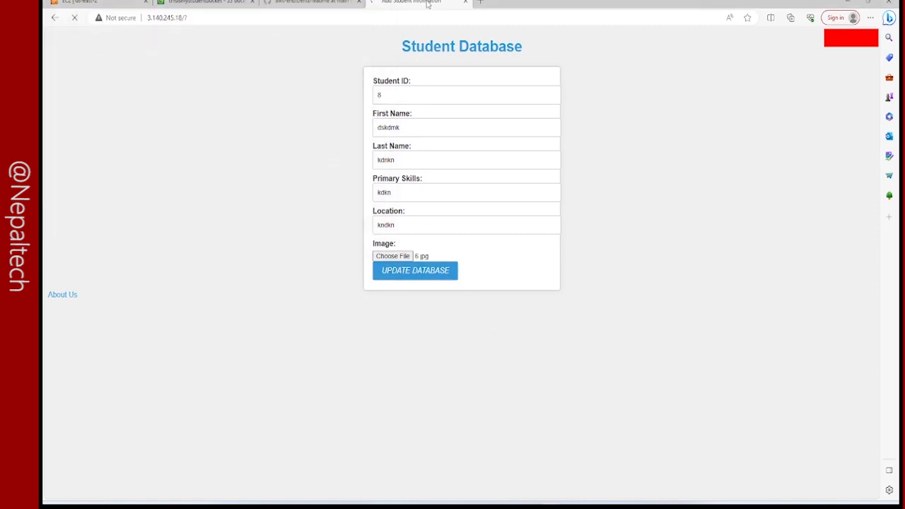
Go back to the thisismystudentbucket page and refresh its object list to check the uploaded images.
click(106, 3)
click(205, 3)
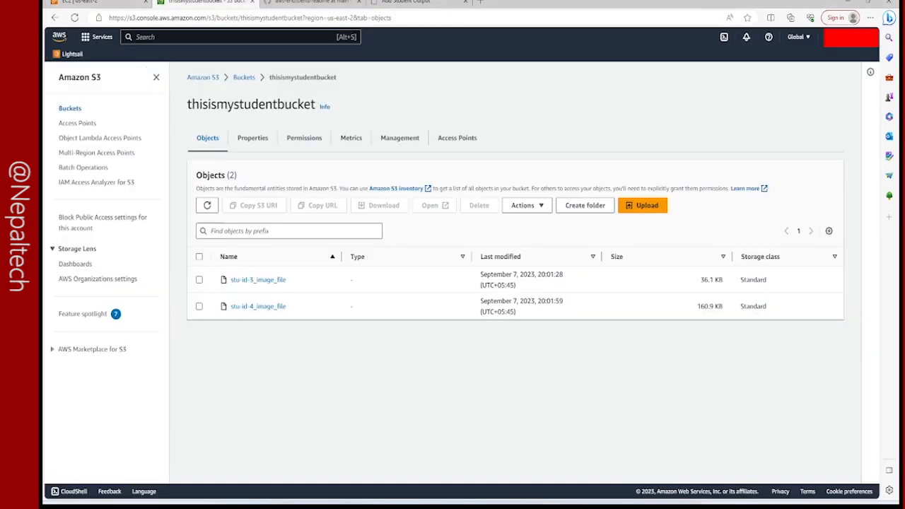
click(208, 205)
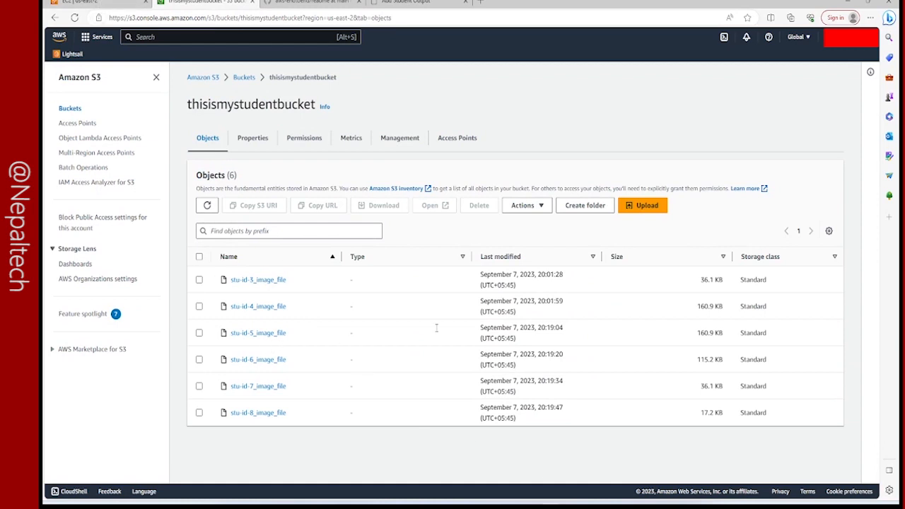
Switch to the MySQL terminal and rerun the query selecting all rows from the student table.
click(102, 3)
click(589, 506)
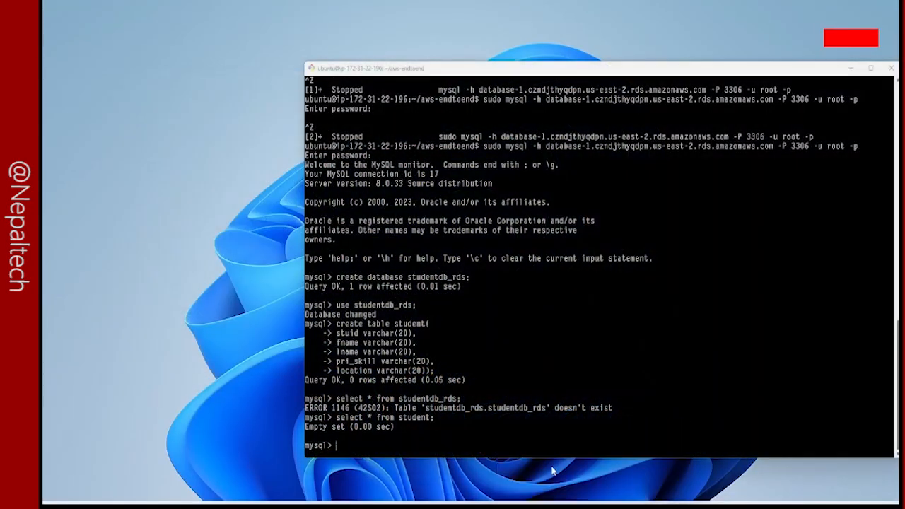
click(598, 470)
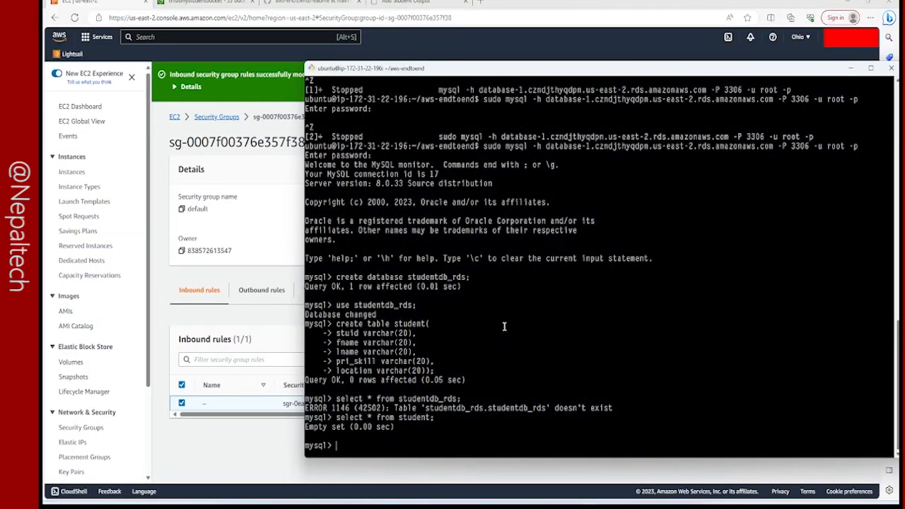
key(Up)
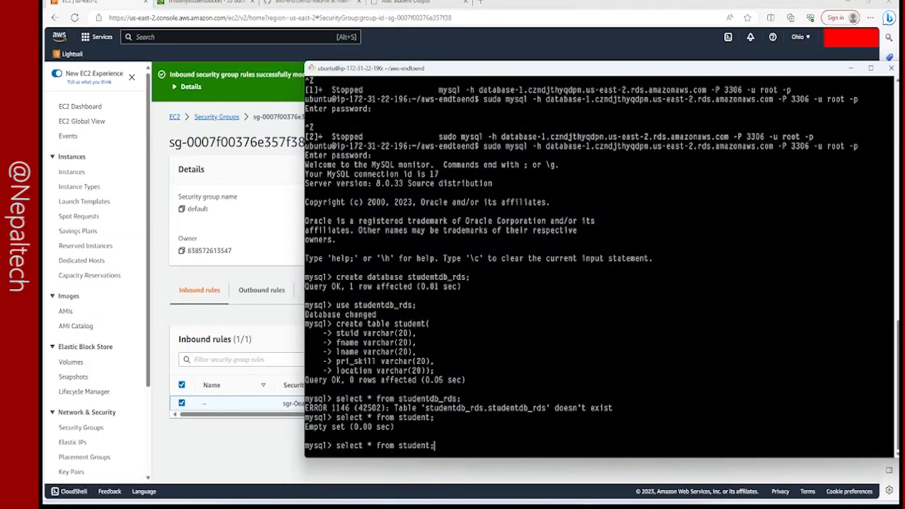
key(Return)
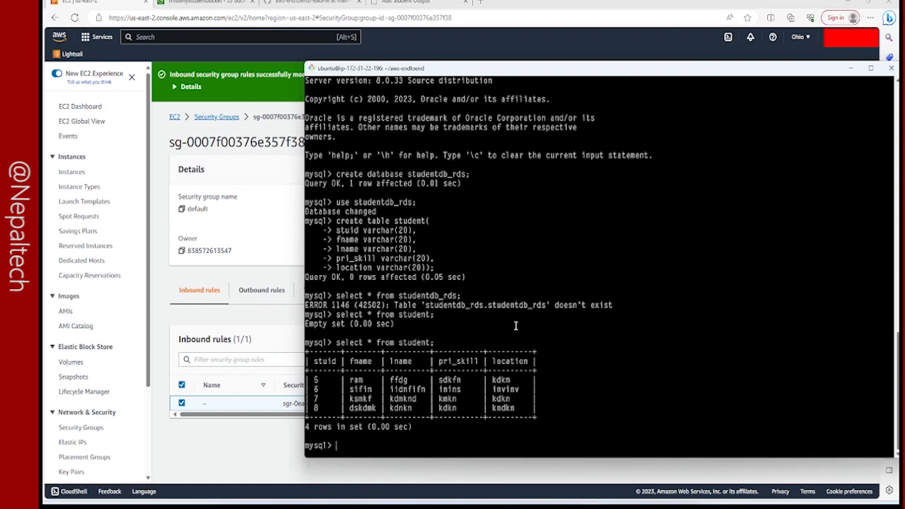
Find the RDS service in the AWS console, open the details of database-1 and show its available actions.
click(157, 161)
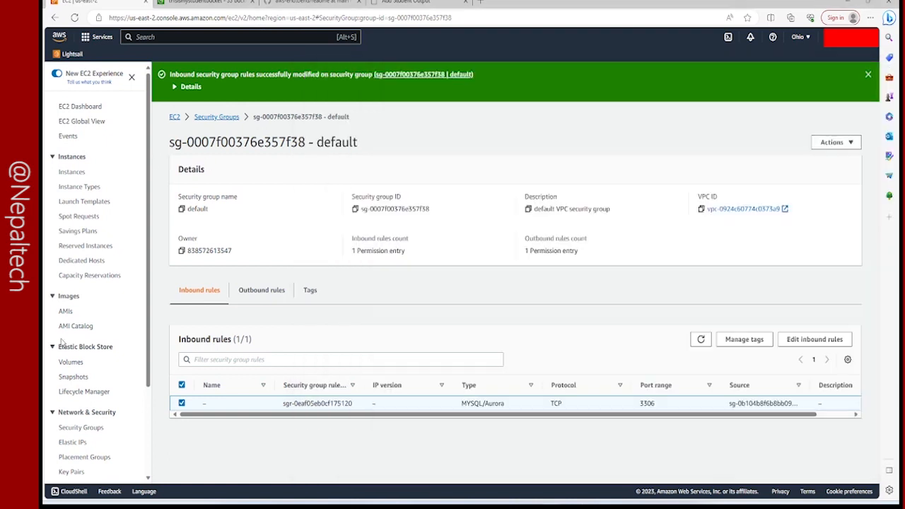
click(134, 32)
text(RDS)
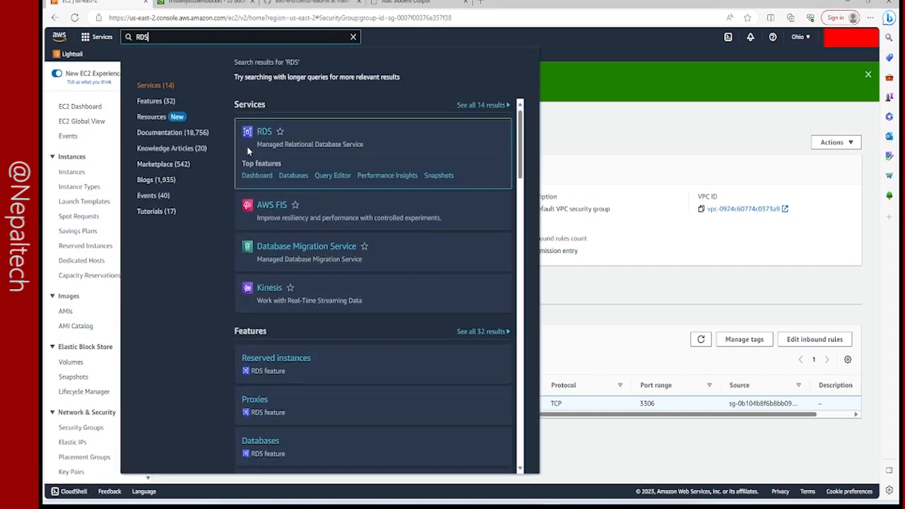
click(261, 131)
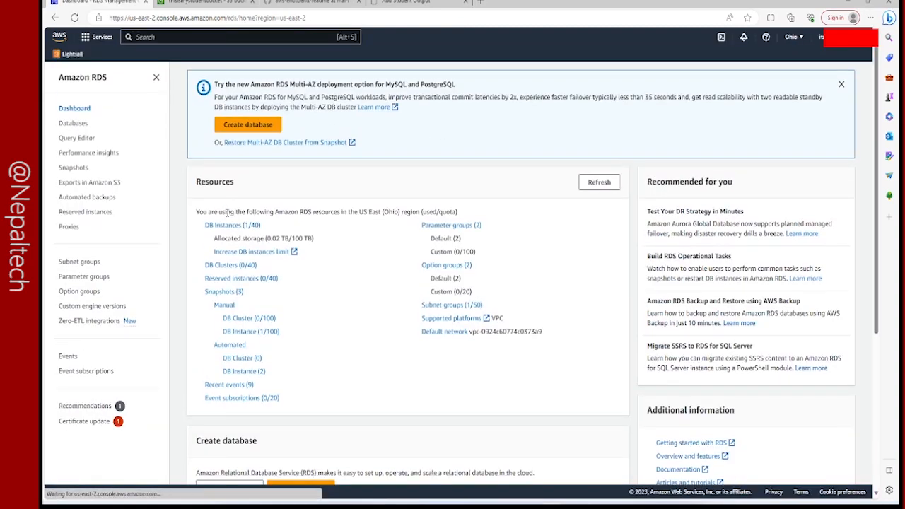
click(226, 225)
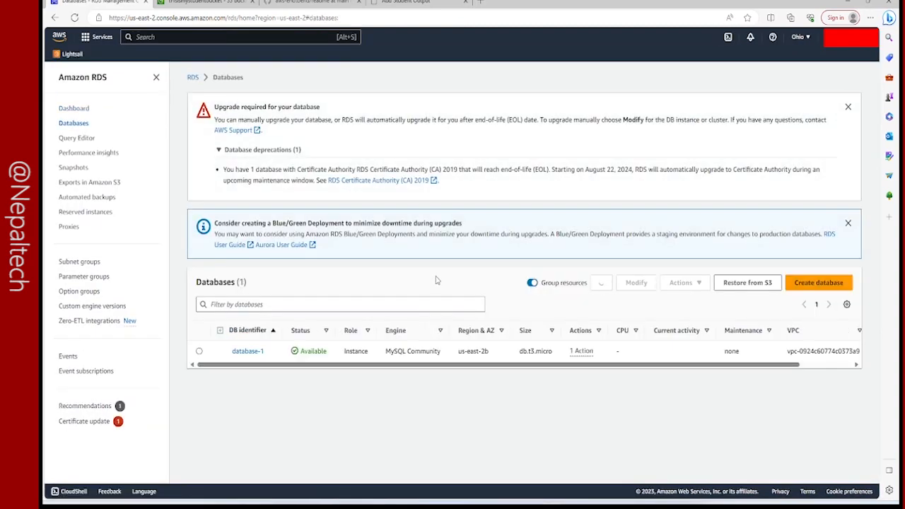
click(246, 351)
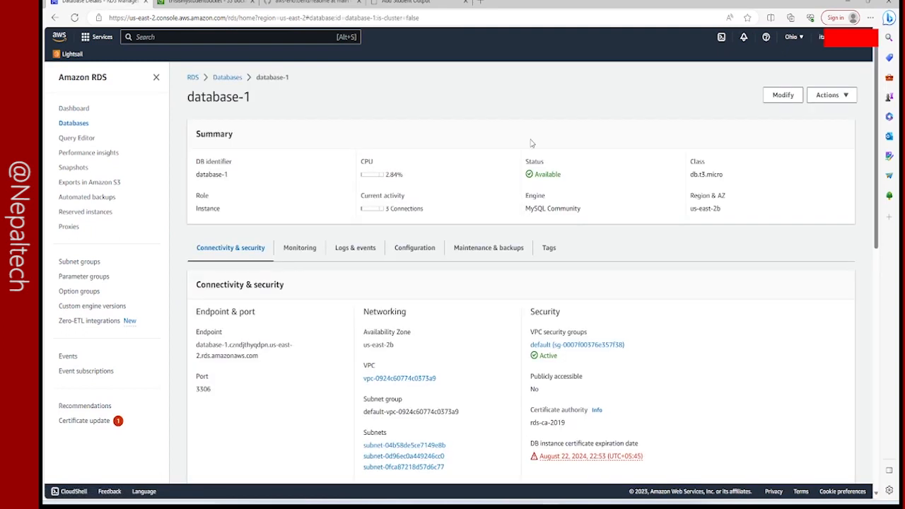
click(835, 98)
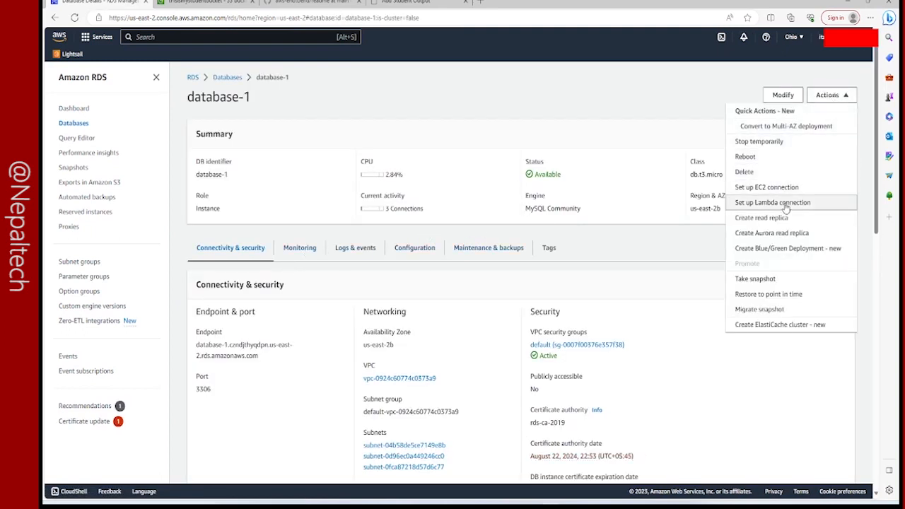